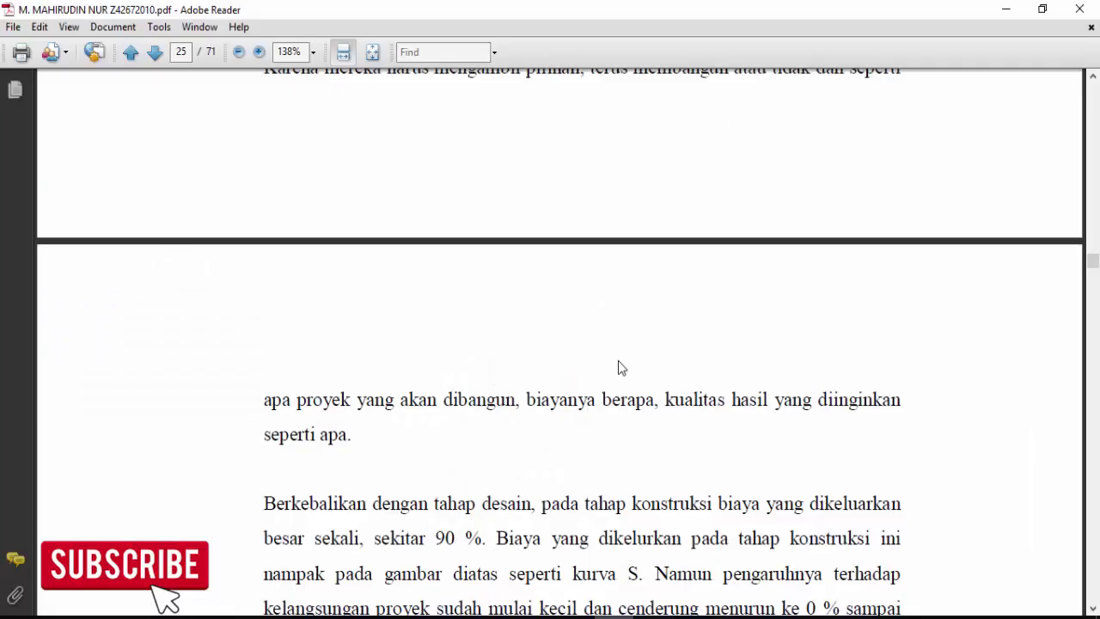
Start a new blank presentation and delete its title and subtitle placeholders.
{"action": "scroll", "coordinate": [619, 366], "scroll_direction": "up", "scroll_amount": 10}
{"action": "scroll", "coordinate": [619, 366], "scroll_direction": "up", "scroll_amount": 10}
{"action": "scroll", "coordinate": [619, 365], "scroll_direction": "up", "scroll_amount": 5}
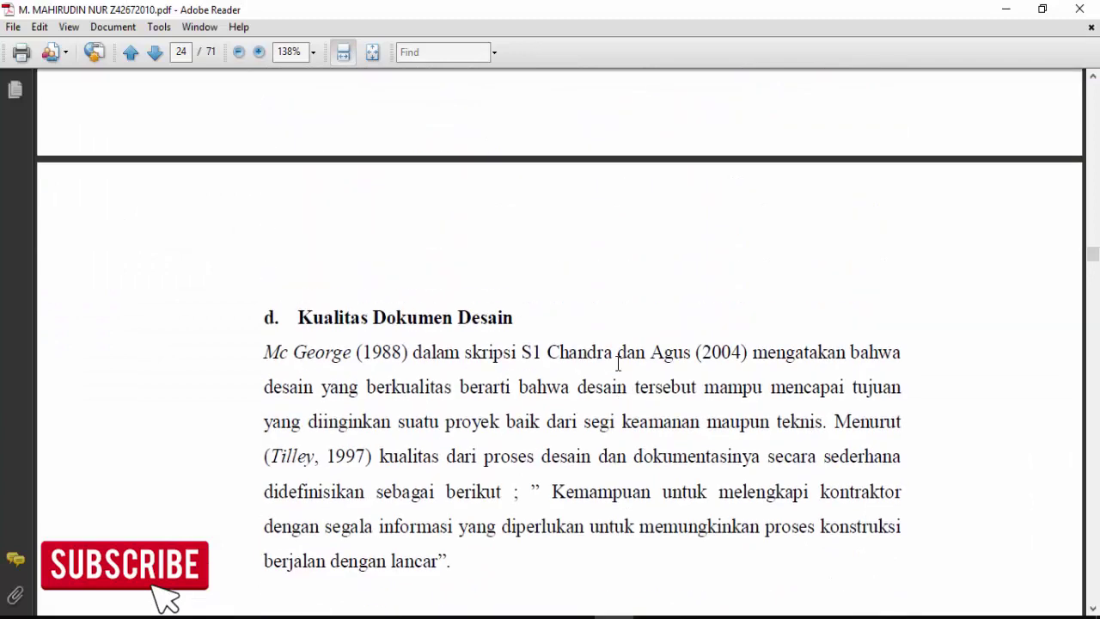
{"action": "scroll", "coordinate": [619, 365], "scroll_direction": "down", "scroll_amount": 6}
{"action": "scroll", "coordinate": [625, 368], "scroll_direction": "down", "scroll_amount": 2}
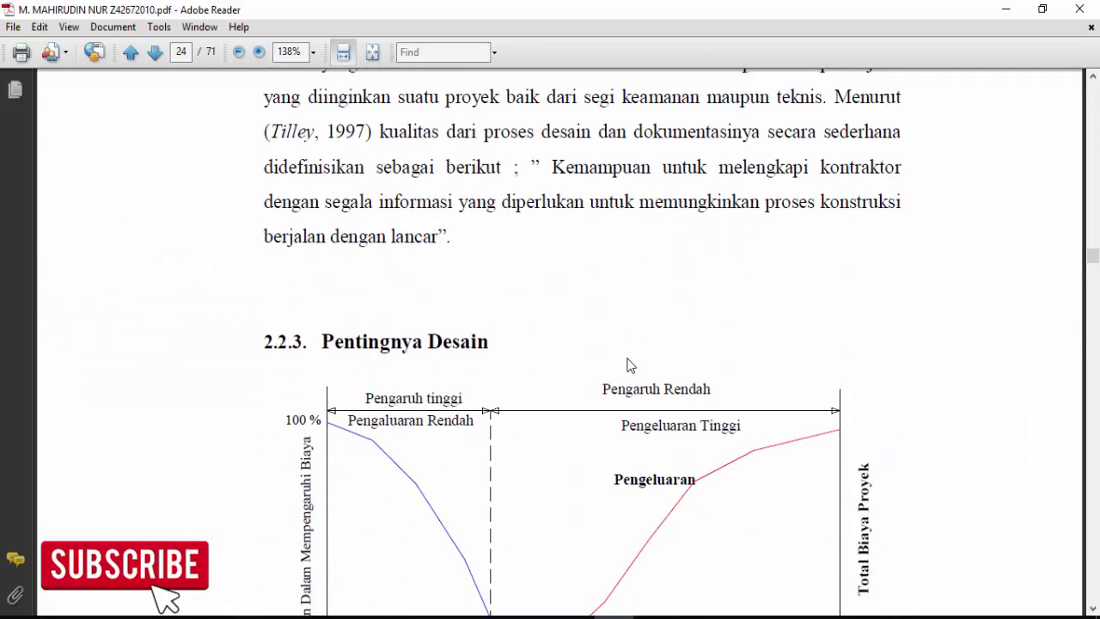
{"action": "scroll", "coordinate": [620, 335], "scroll_direction": "down", "scroll_amount": 3}
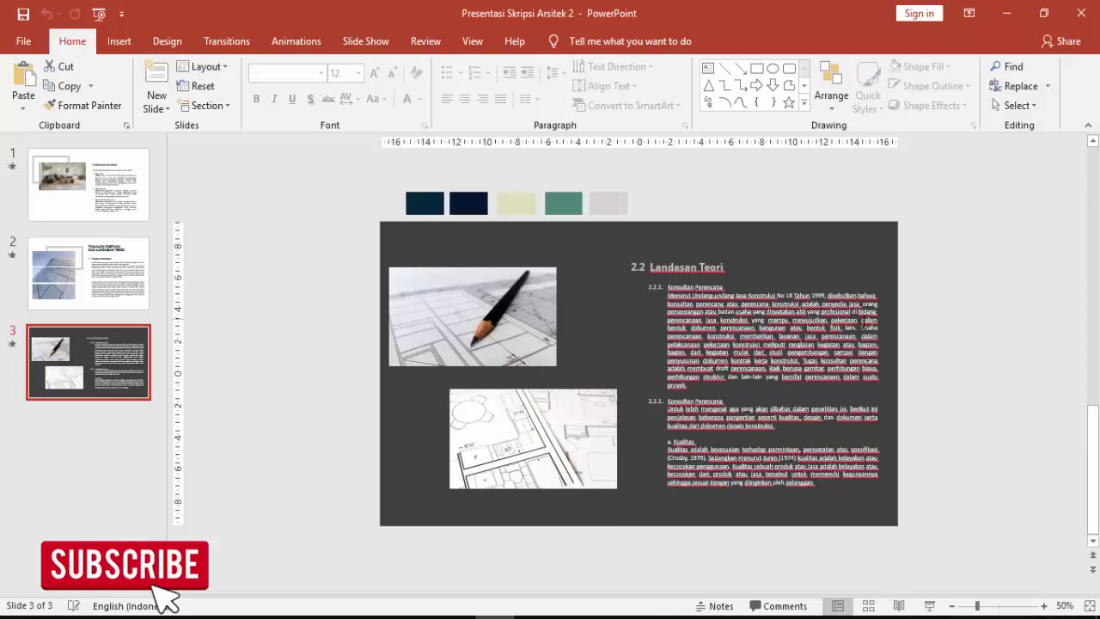
{"action": "left_click", "coordinate": [330, 303]}
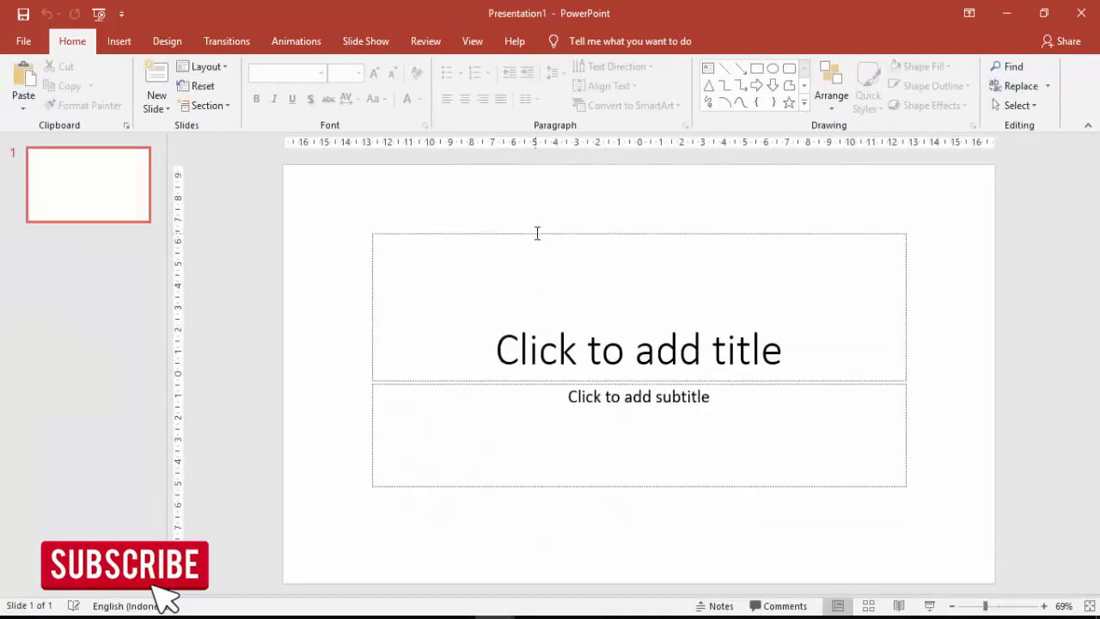
{"action": "left_click", "coordinate": [537, 233]}
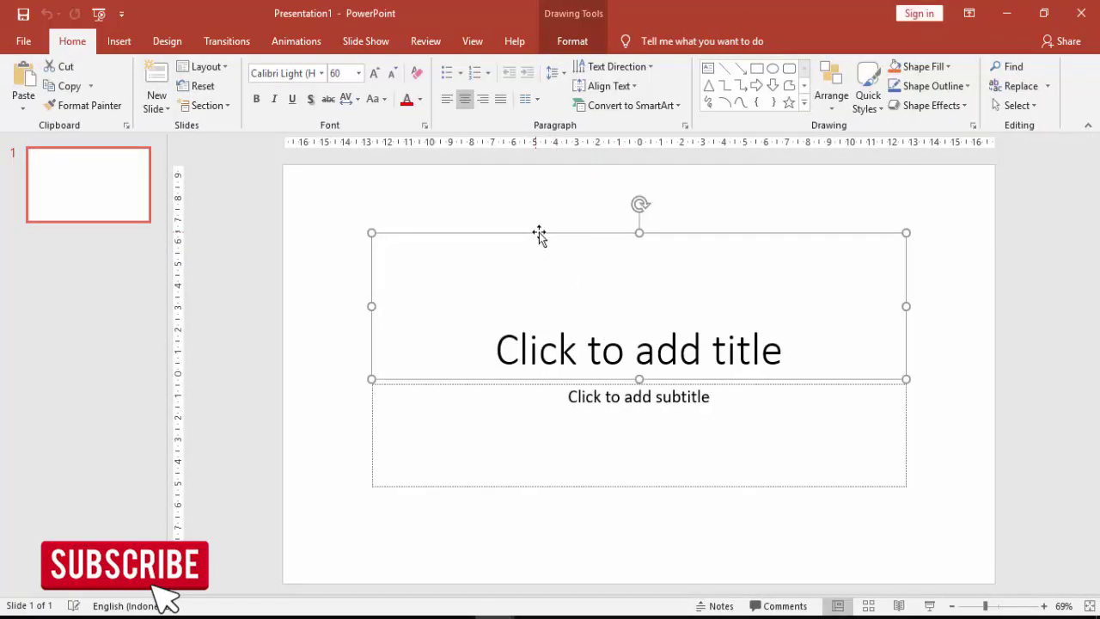
{"action": "key", "text": "Delete"}
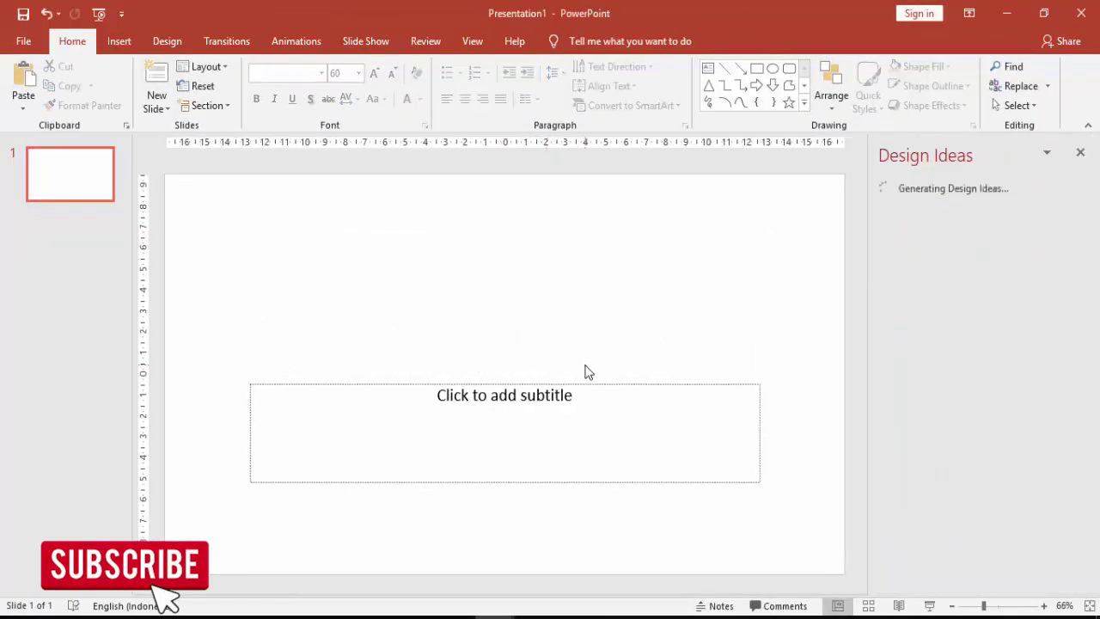
{"action": "left_click", "coordinate": [590, 385]}
{"action": "key", "text": "Delete"}
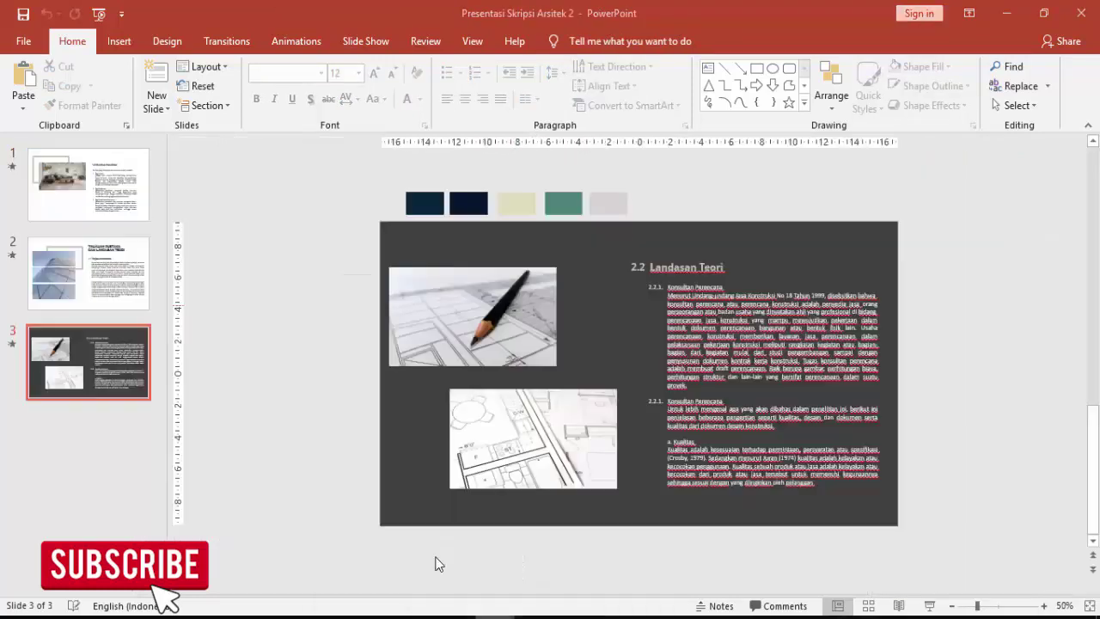
Copy the five colour swatches into the new presentation.
{"action": "left_click_drag", "start_coordinate": [411, 174], "coordinate": [655, 223]}
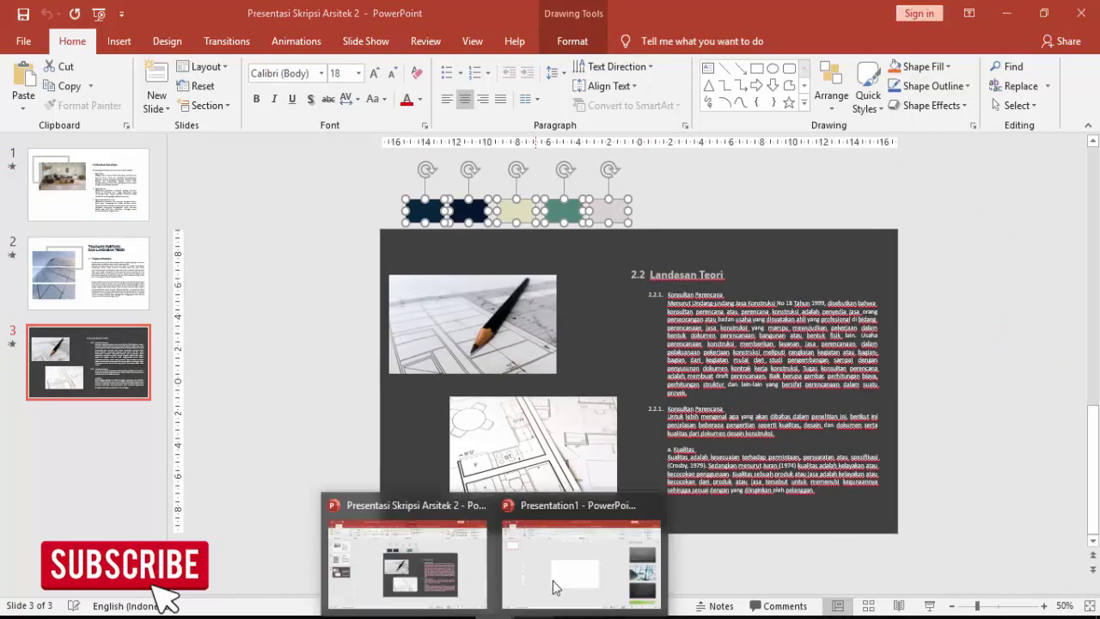
{"action": "left_click", "coordinate": [561, 567]}
{"action": "key", "text": "ctrl+v"}
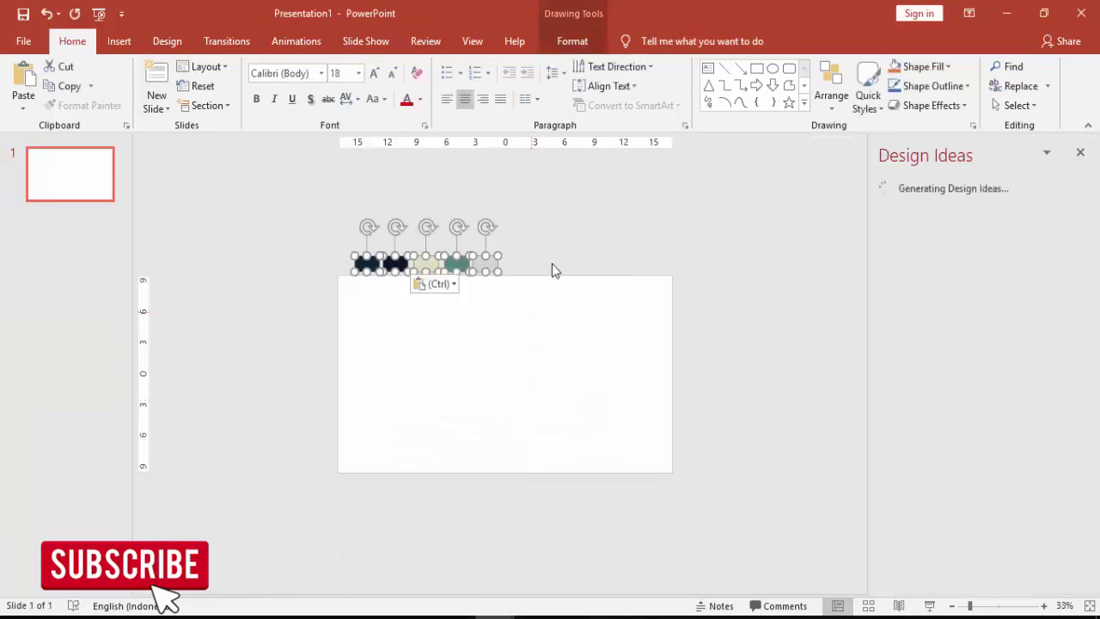
{"action": "left_click", "coordinate": [536, 265]}
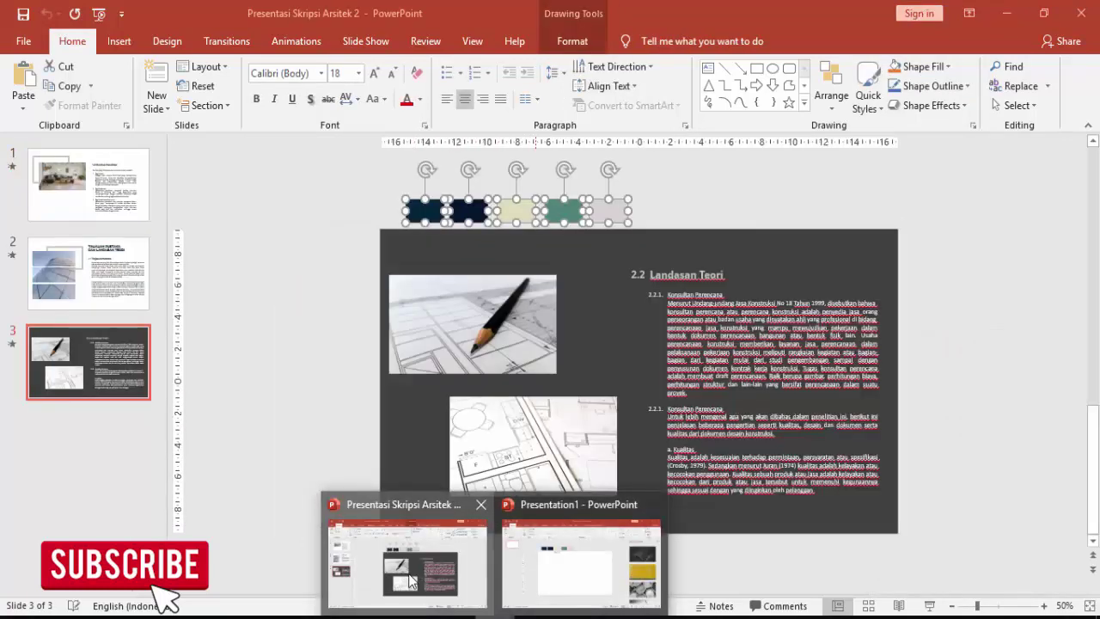
Copy the '2.2 Landasan Teori' heading and body text boxes into the new presentation.
{"action": "mouse_move", "coordinate": [422, 611]}
{"action": "left_click", "coordinate": [396, 516]}
{"action": "left_click", "coordinate": [656, 273]}
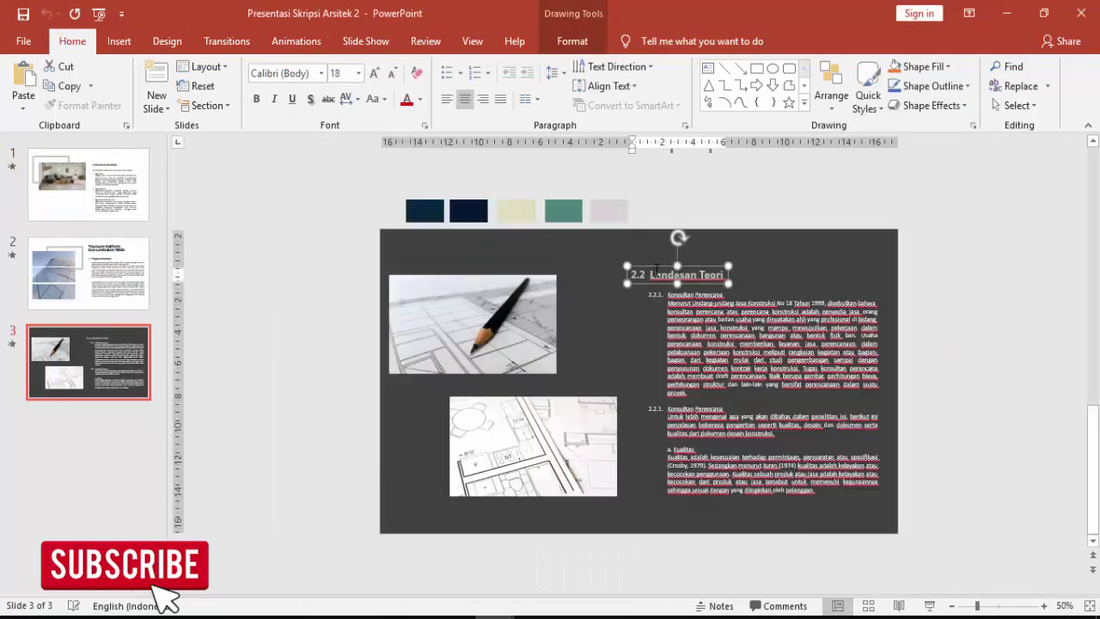
{"action": "left_click", "coordinate": [677, 288], "text": "shift"}
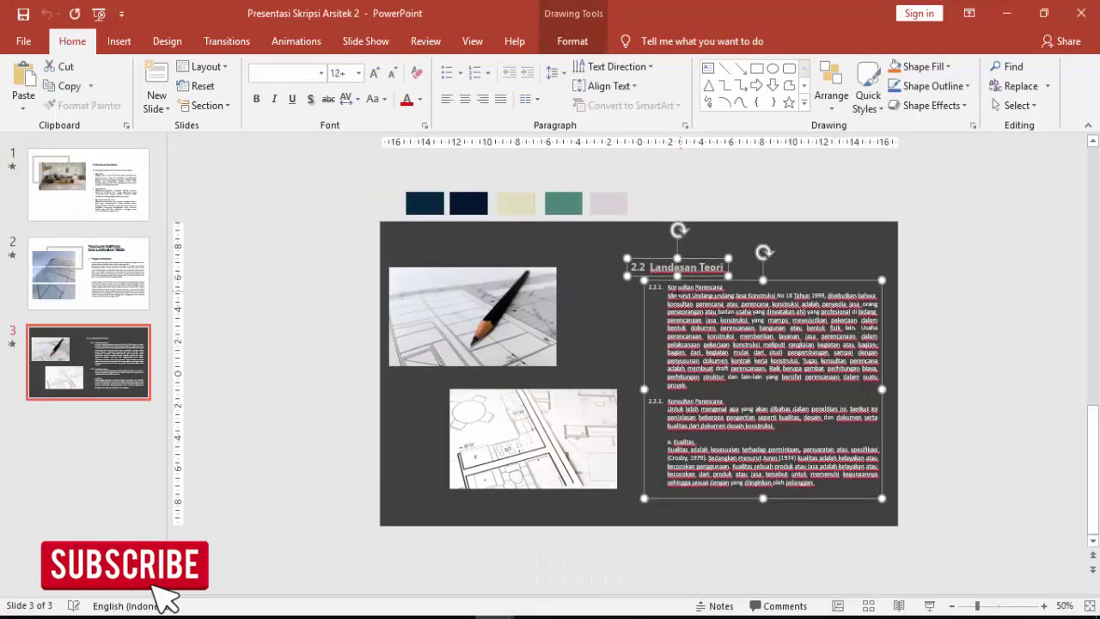
{"action": "left_click", "coordinate": [572, 585]}
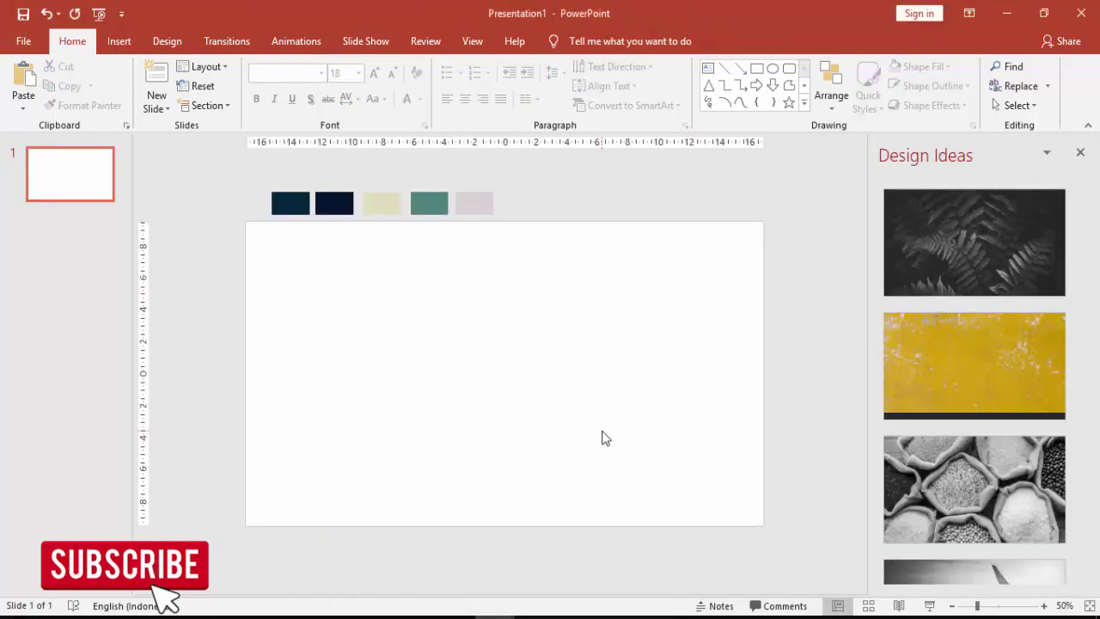
{"action": "key", "text": "ctrl+v"}
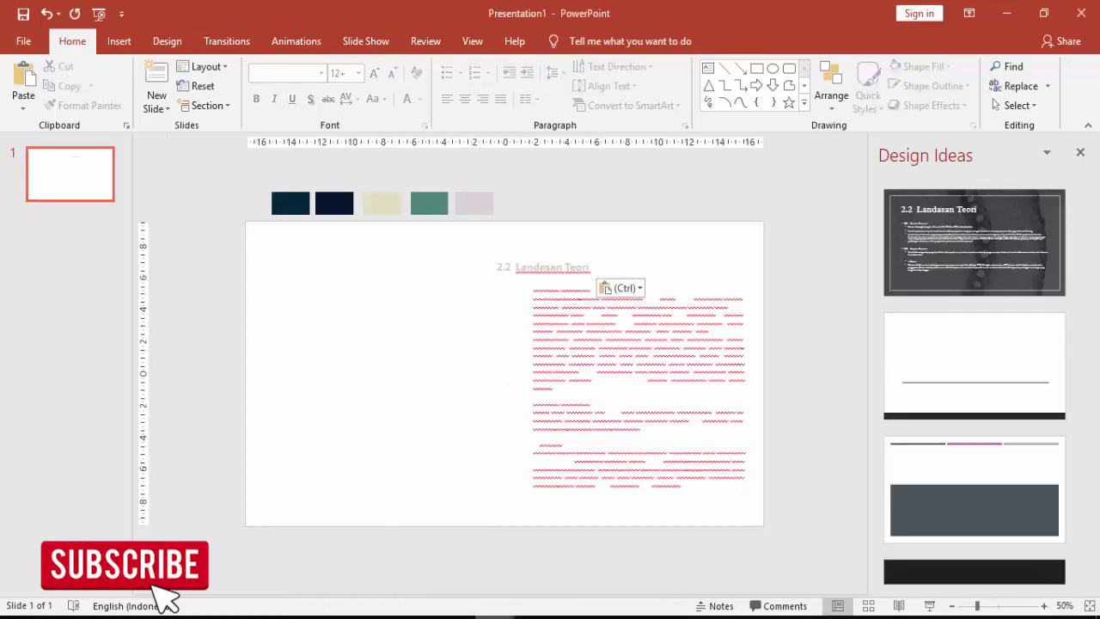
{"action": "left_click", "coordinate": [397, 550]}
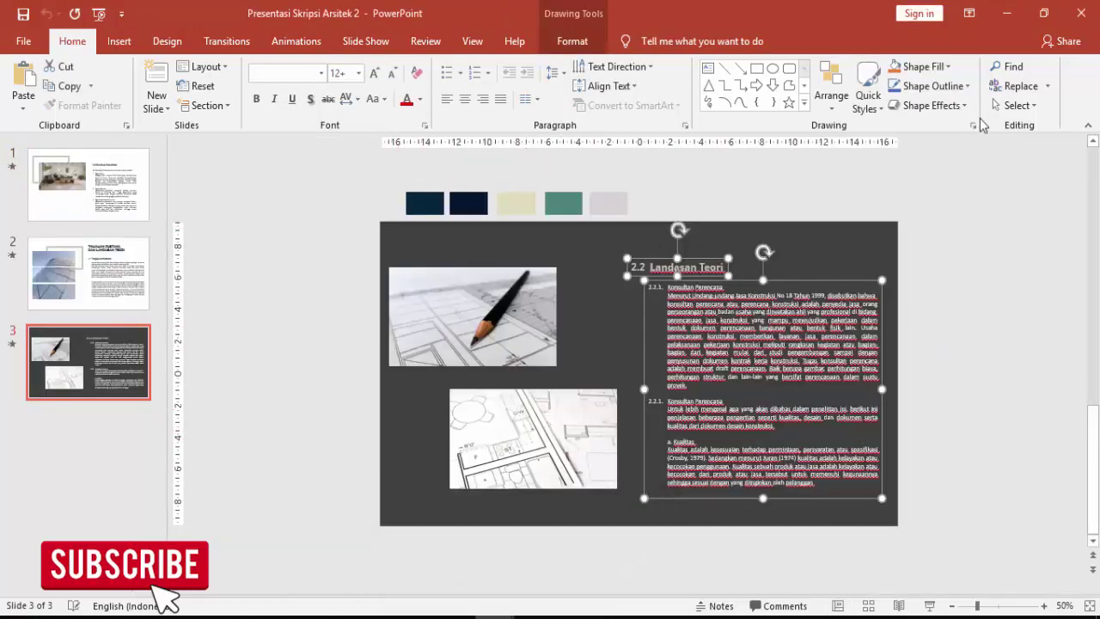
Paste slide 2's 'TINJAUAN PUSTAKA DAN LANDASAN TEORI' title into Presentation1.
{"action": "left_click", "coordinate": [120, 255]}
{"action": "left_click", "coordinate": [661, 256]}
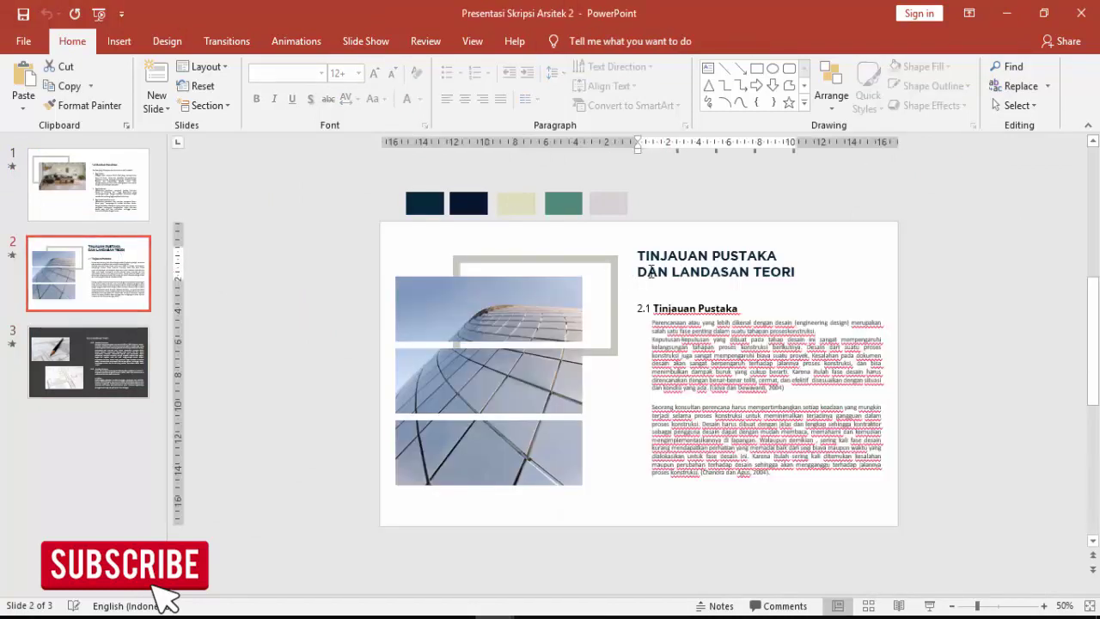
{"action": "left_click", "coordinate": [664, 245]}
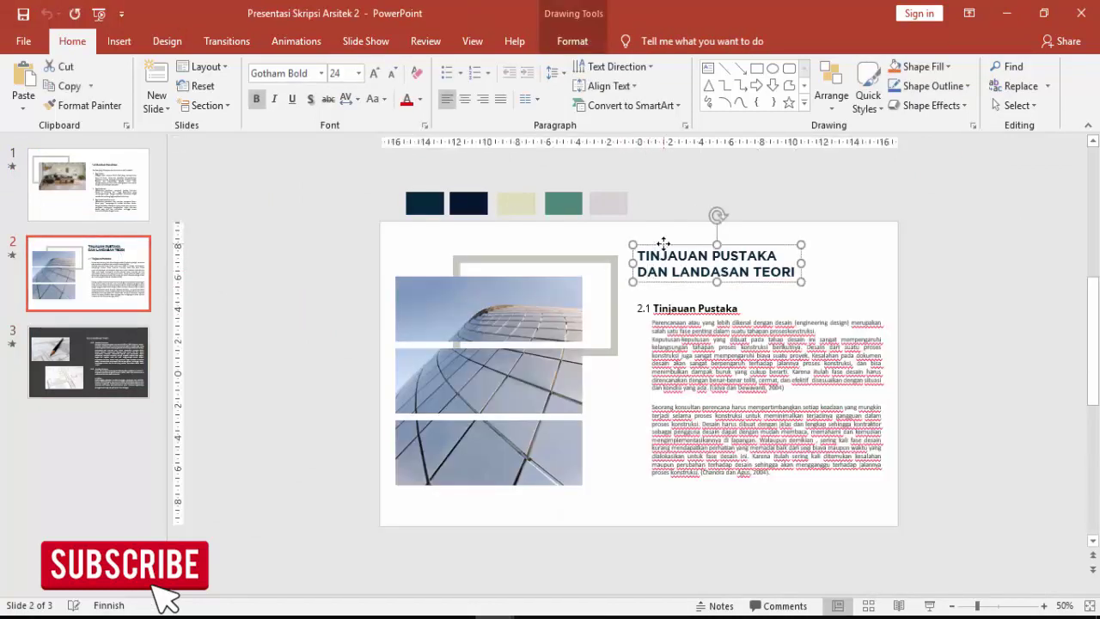
{"action": "left_click", "coordinate": [527, 557]}
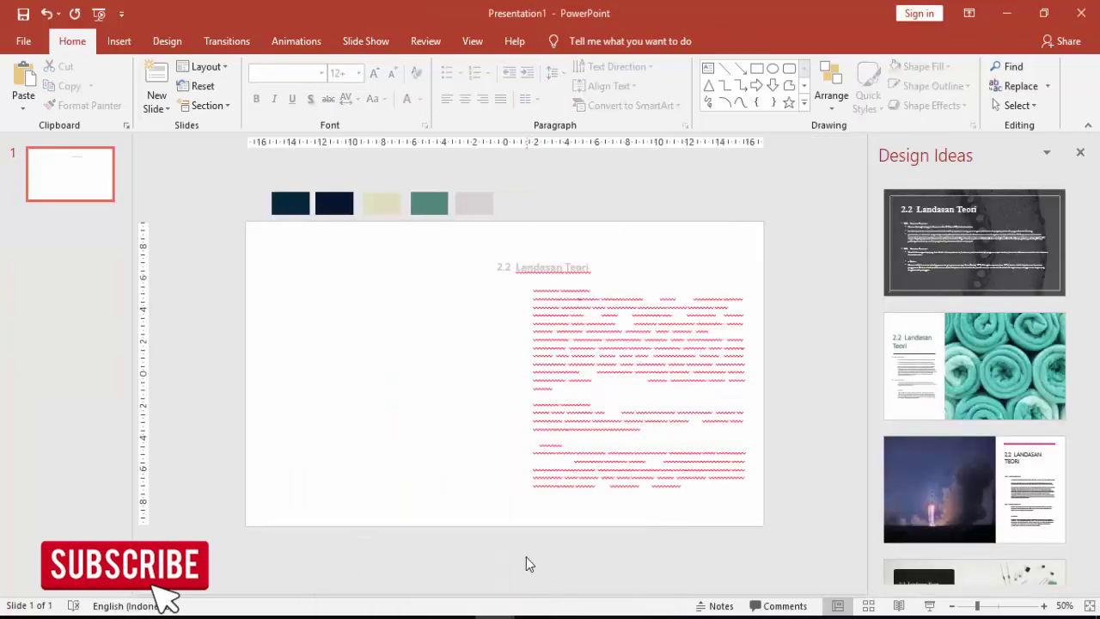
{"action": "key", "text": "ctrl+v"}
{"action": "left_click", "coordinate": [518, 527]}
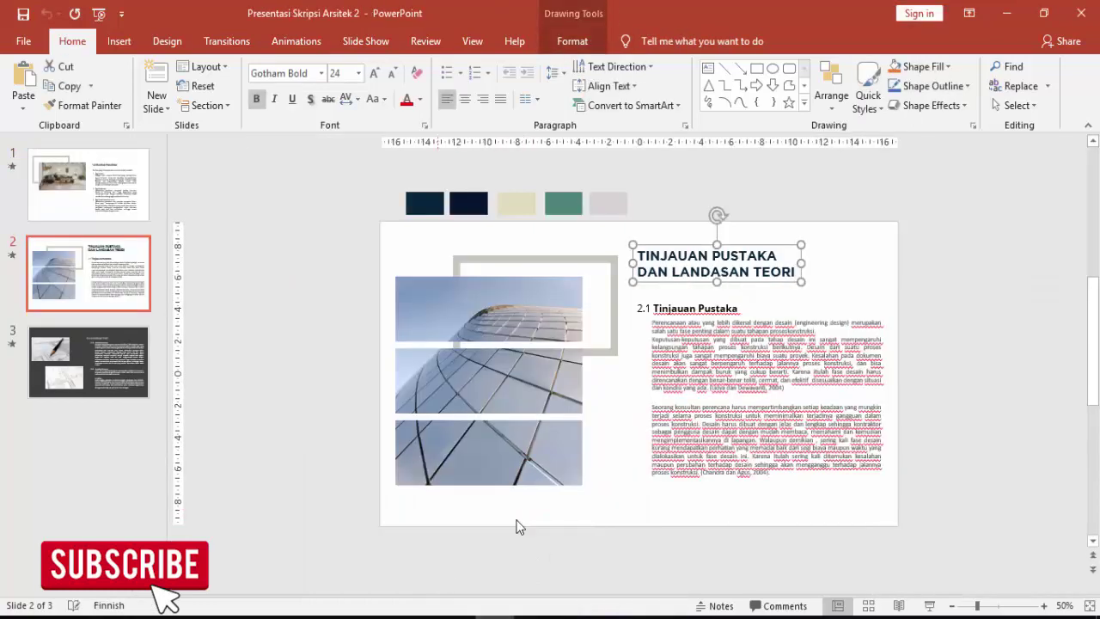
{"action": "key", "text": "alt+Tab"}
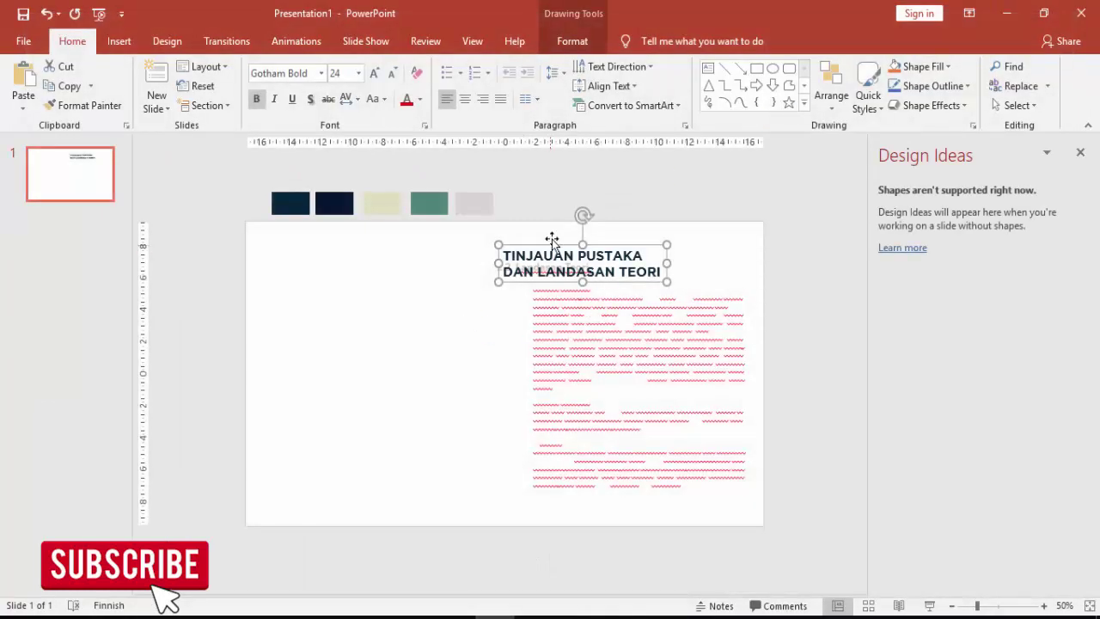
Move the title to the top and shift the body text and 2.2 heading lower.
{"action": "left_click_drag", "start_coordinate": [552, 238], "coordinate": [545, 218]}
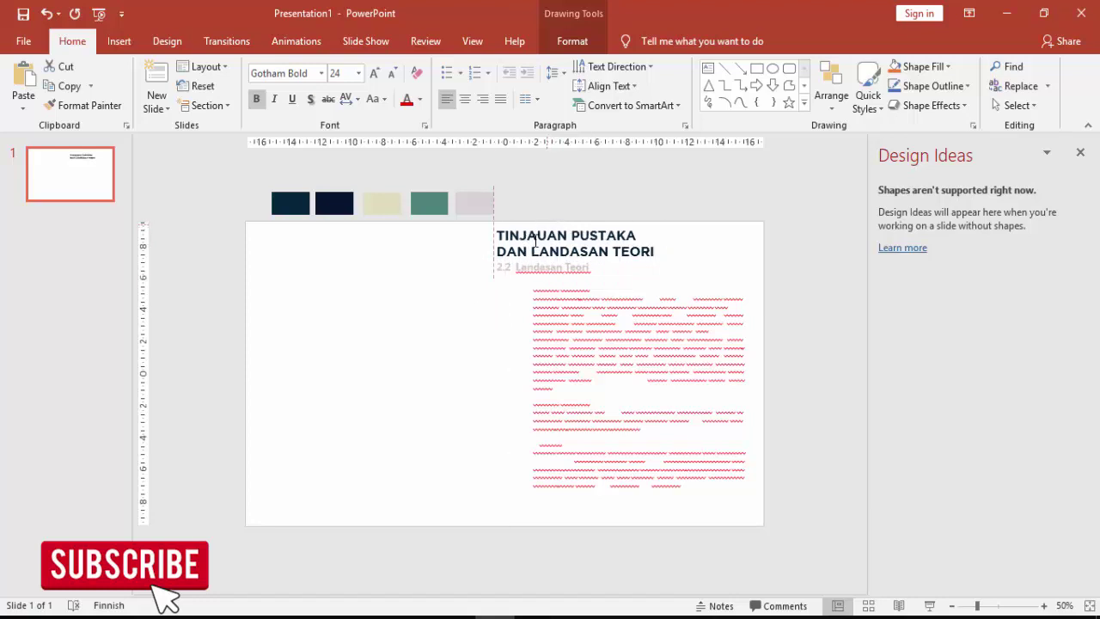
{"action": "left_click", "coordinate": [575, 360]}
{"action": "left_click", "coordinate": [580, 354]}
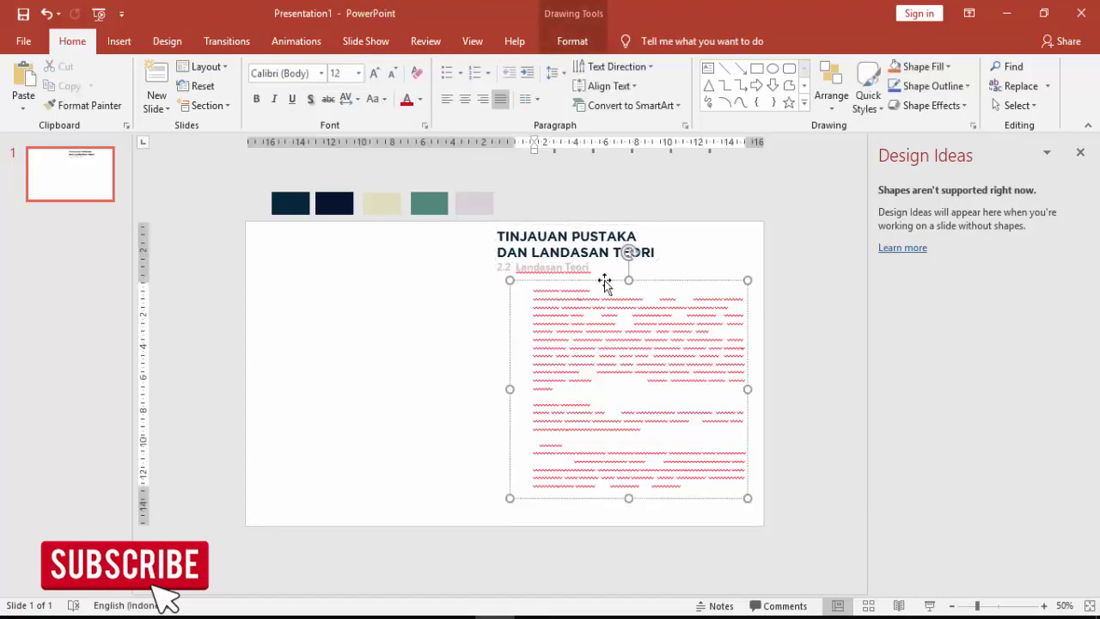
{"action": "left_click_drag", "start_coordinate": [605, 284], "coordinate": [610, 421]}
{"action": "left_click", "coordinate": [552, 247]}
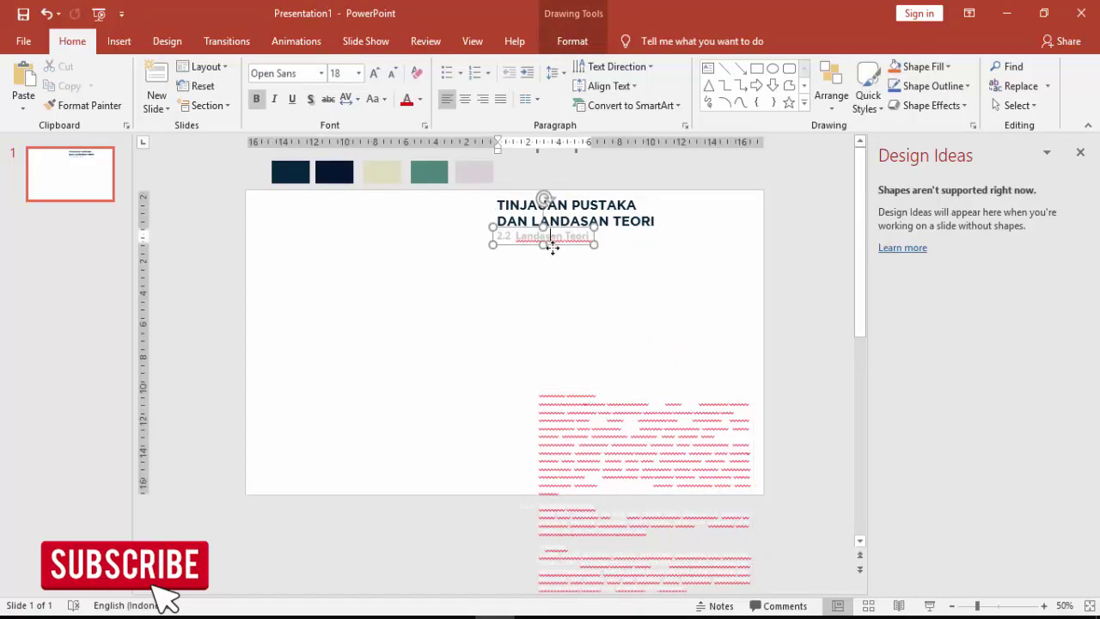
{"action": "left_click_drag", "start_coordinate": [552, 247], "coordinate": [619, 361]}
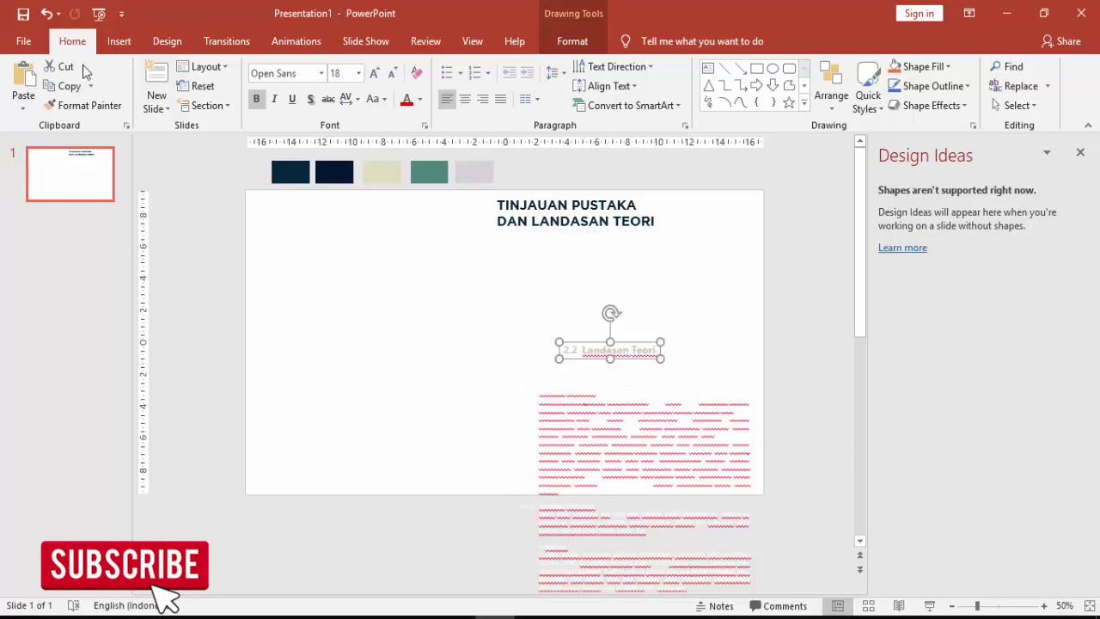
{"action": "left_click", "coordinate": [118, 41]}
Draw two blue rectangles, upper right and lower left, narrowing the lower one to 16,93 cm.
{"action": "left_click", "coordinate": [295, 108]}
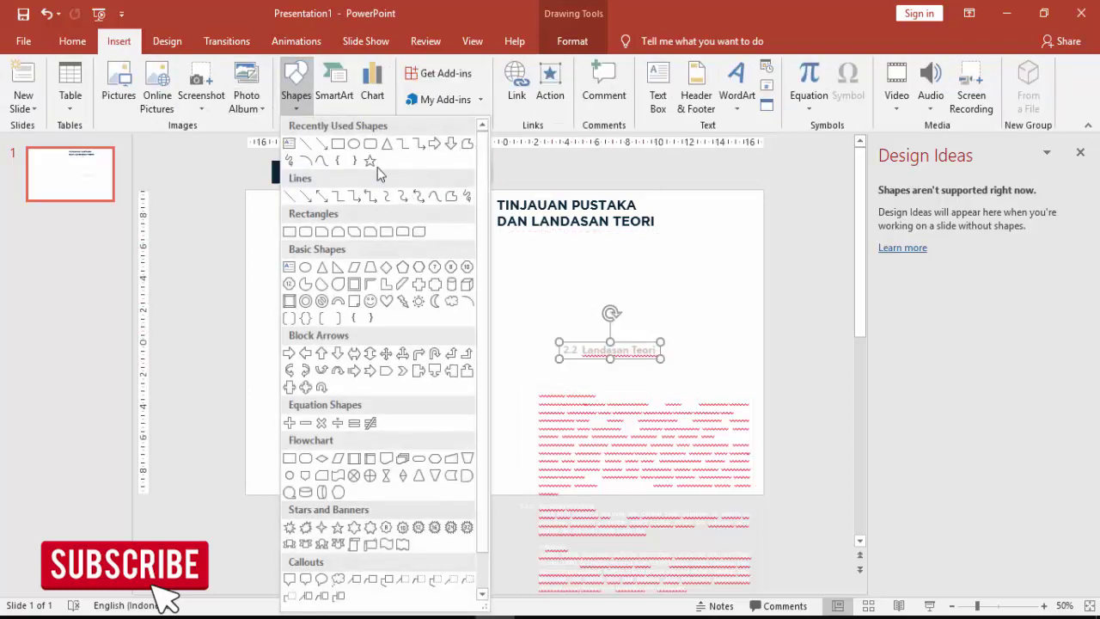
{"action": "left_click", "coordinate": [339, 144]}
{"action": "mouse_move", "coordinate": [381, 230]}
{"action": "left_mouse_down"}
{"action": "mouse_move", "coordinate": [754, 301]}
{"action": "mouse_move", "coordinate": [760, 335]}
{"action": "left_mouse_up"}
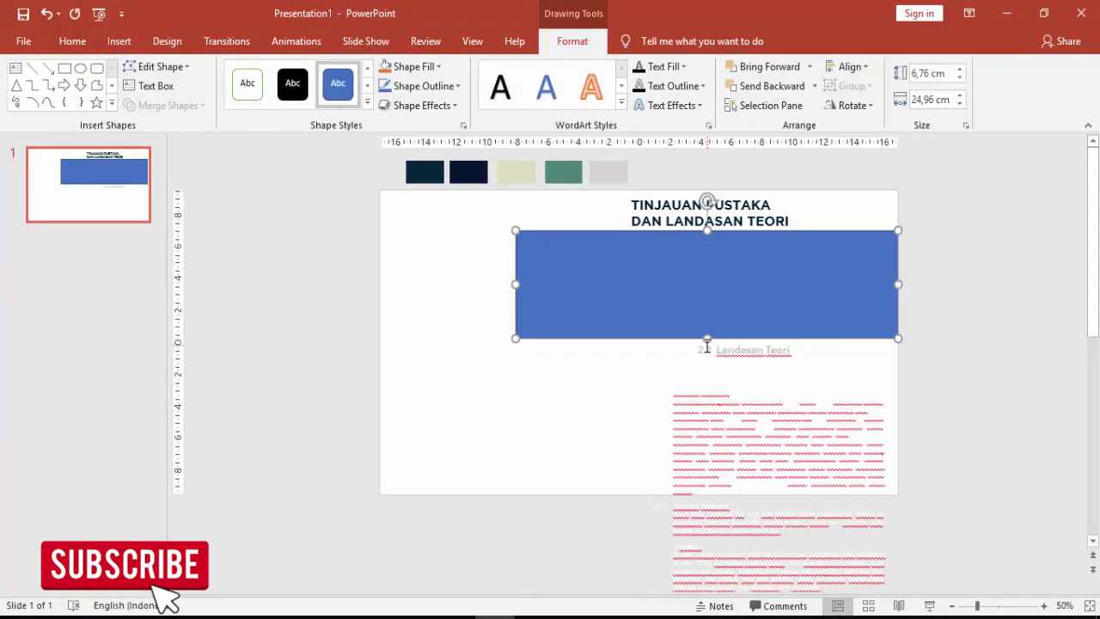
{"action": "left_click_drag", "start_coordinate": [676, 285], "coordinate": [539, 401]}
{"action": "mouse_move", "coordinate": [762, 399]}
{"action": "left_mouse_down"}
{"action": "mouse_move", "coordinate": [639, 401]}
{"action": "mouse_move", "coordinate": [612, 382]}
{"action": "left_mouse_up"}
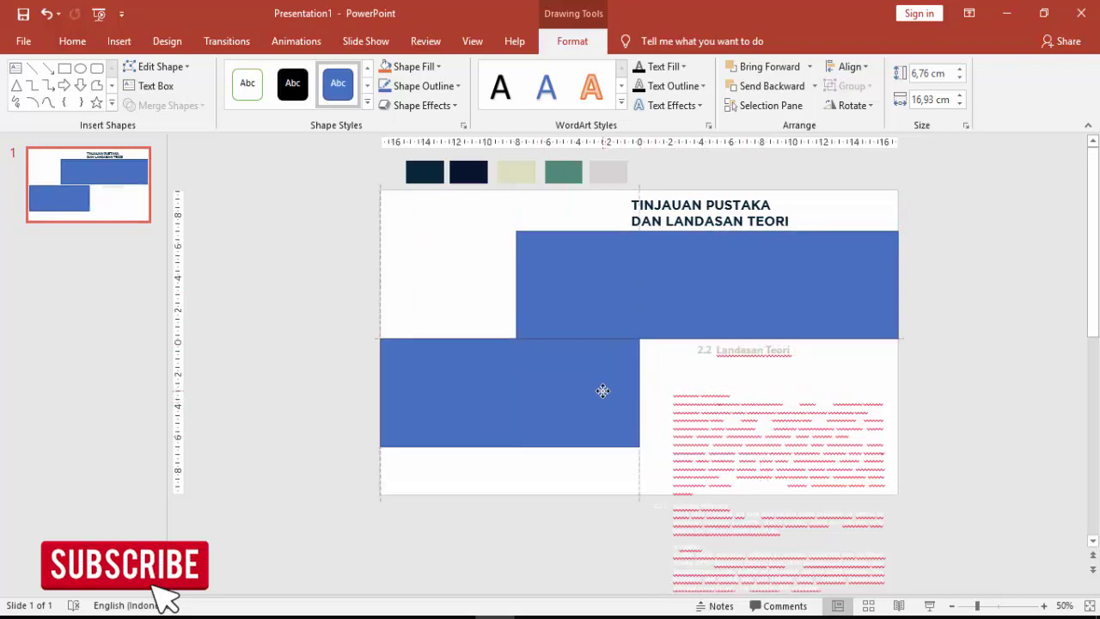
{"action": "left_click", "coordinate": [563, 301]}
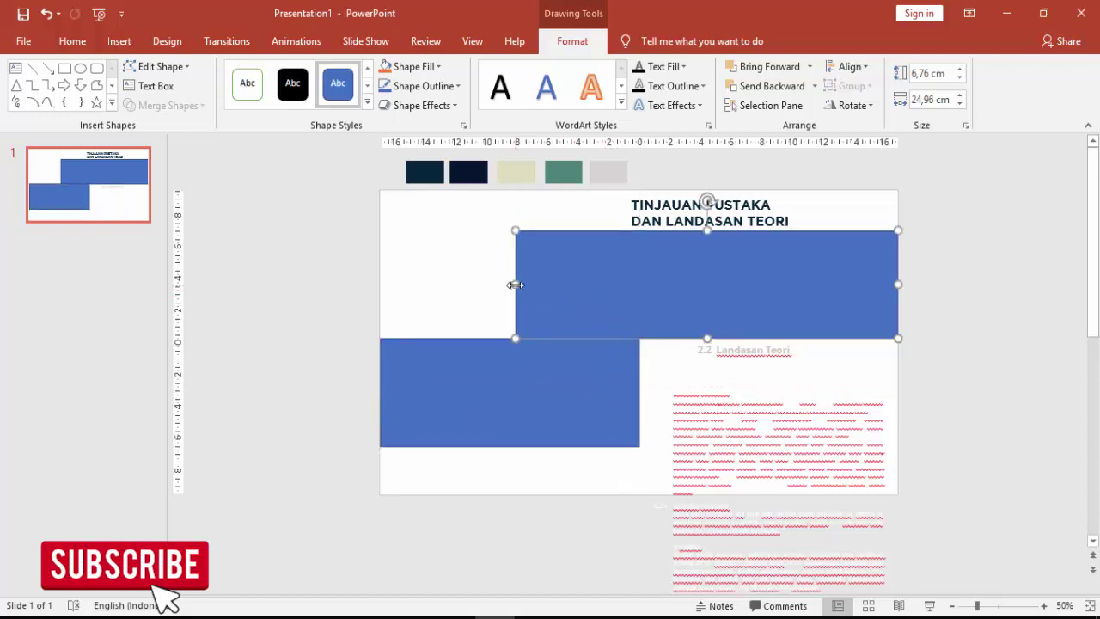
{"action": "left_click_drag", "start_coordinate": [515, 285], "coordinate": [545, 285]}
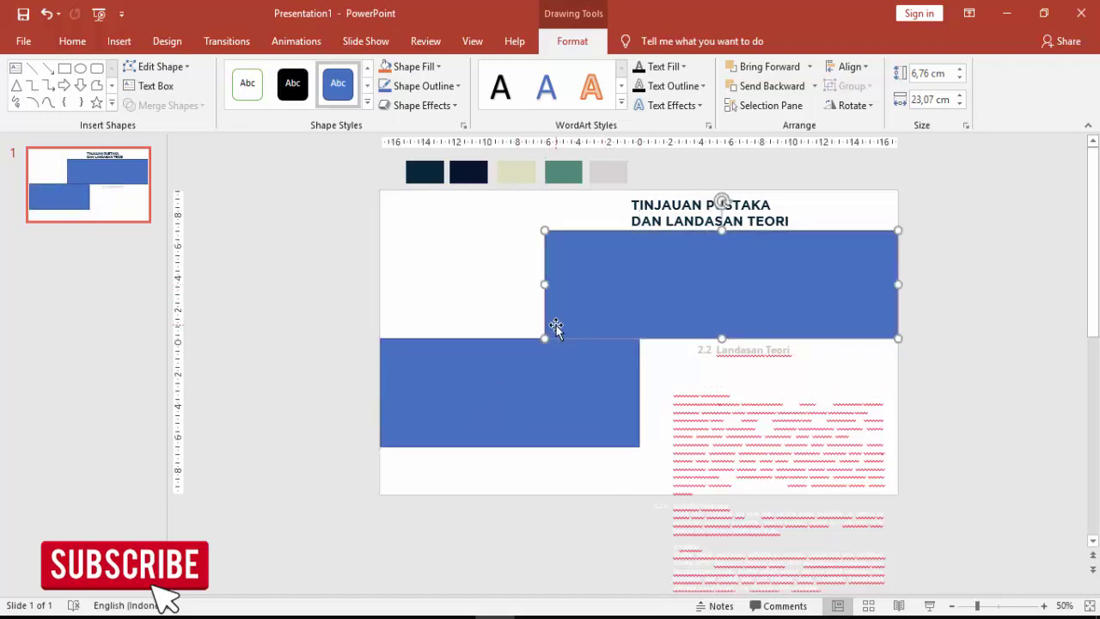
Undo the inserted title text box.
{"action": "left_click", "coordinate": [695, 221]}
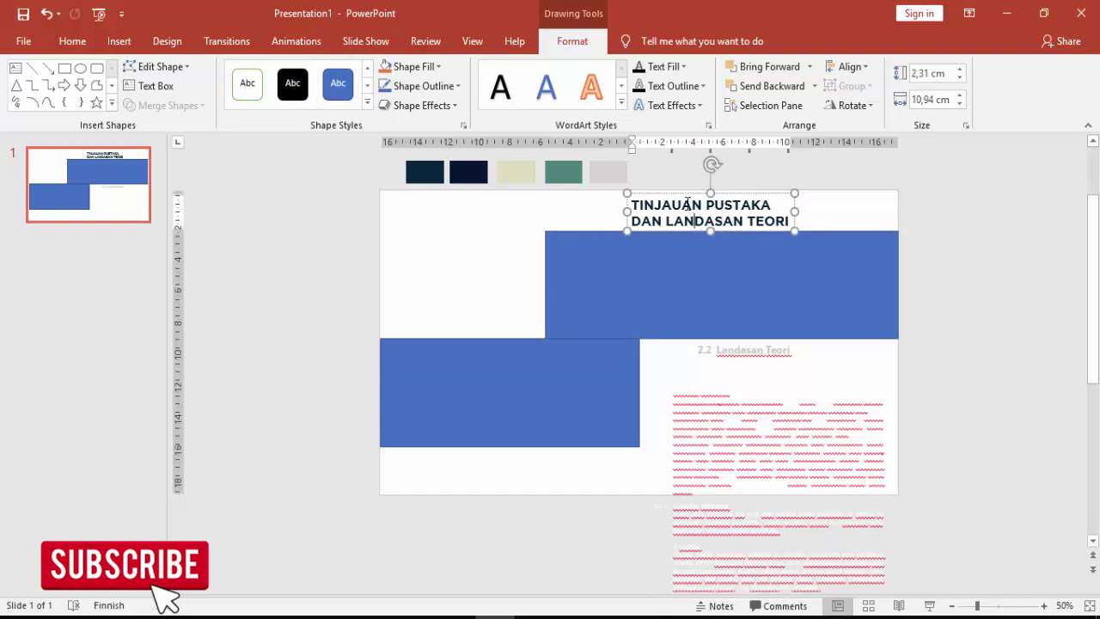
{"action": "left_click", "coordinate": [72, 41]}
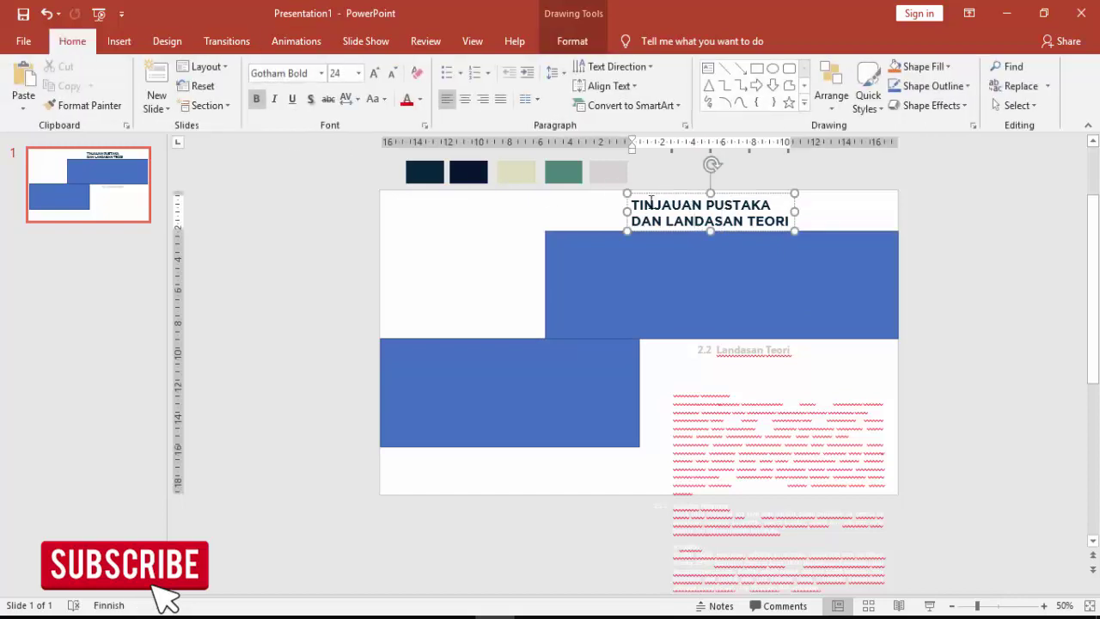
{"action": "key", "text": "ctrl+z"}
{"action": "left_click", "coordinate": [616, 263]}
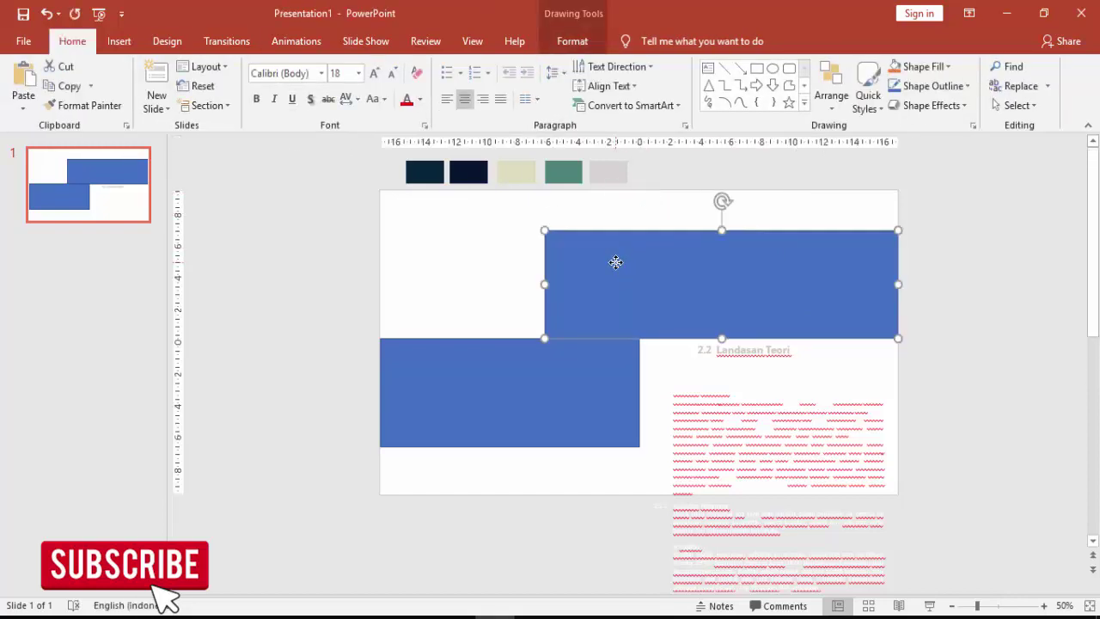
Set the upper rectangle's outline to No line in the Format Shape pane.
{"action": "right_click", "coordinate": [637, 304]}
{"action": "left_click", "coordinate": [557, 373]}
{"action": "left_click", "coordinate": [573, 401]}
{"action": "left_click", "coordinate": [616, 297]}
{"action": "right_click", "coordinate": [621, 296]}
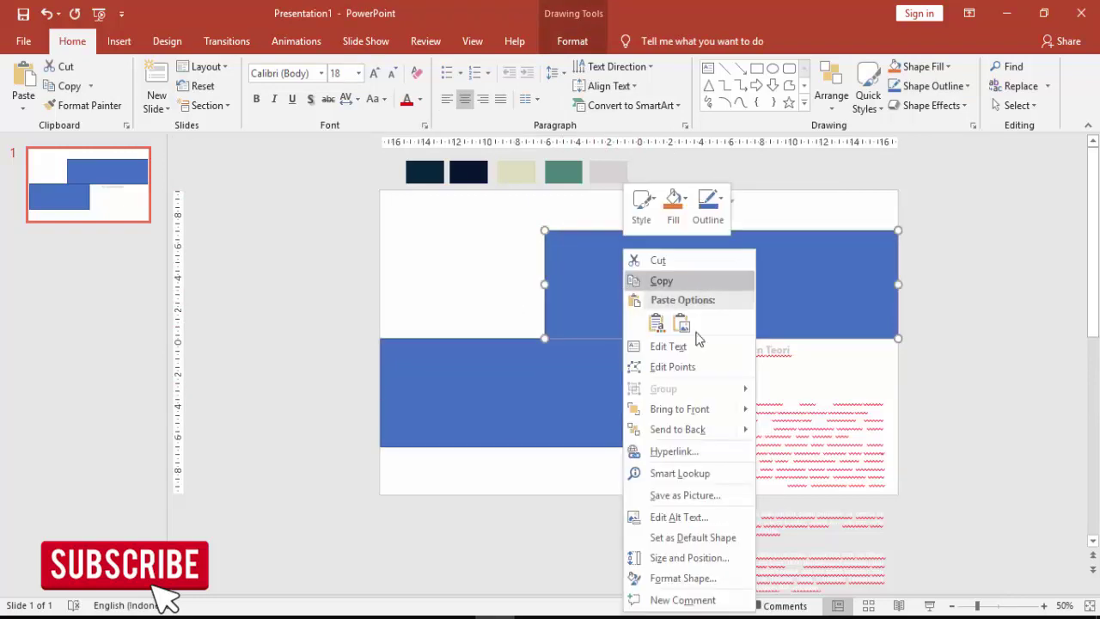
{"action": "left_click", "coordinate": [694, 579]}
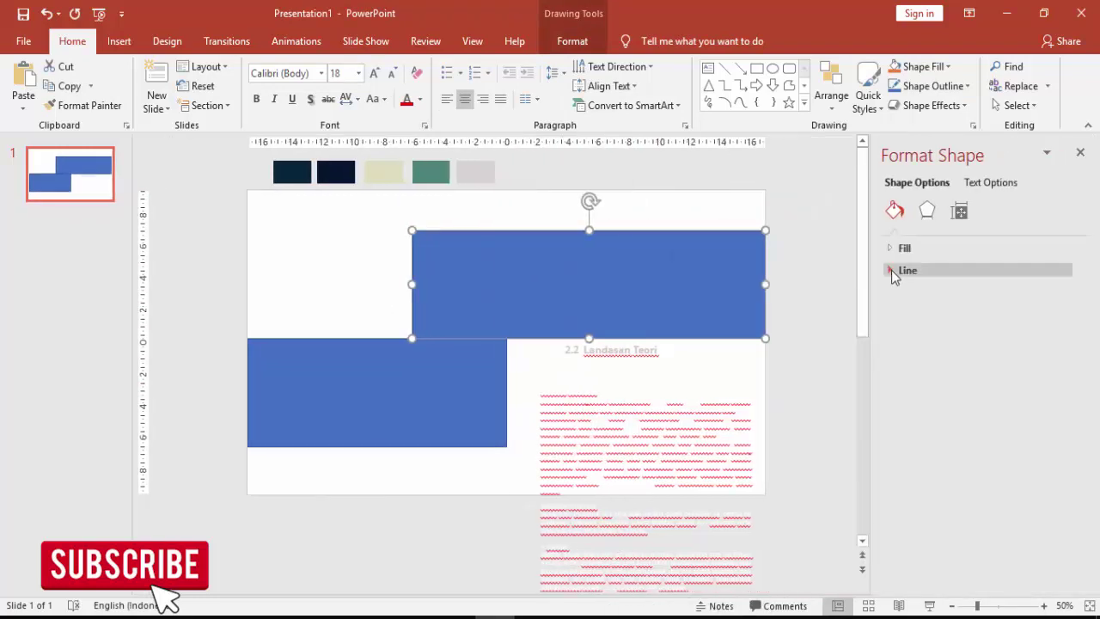
{"action": "left_click", "coordinate": [889, 271]}
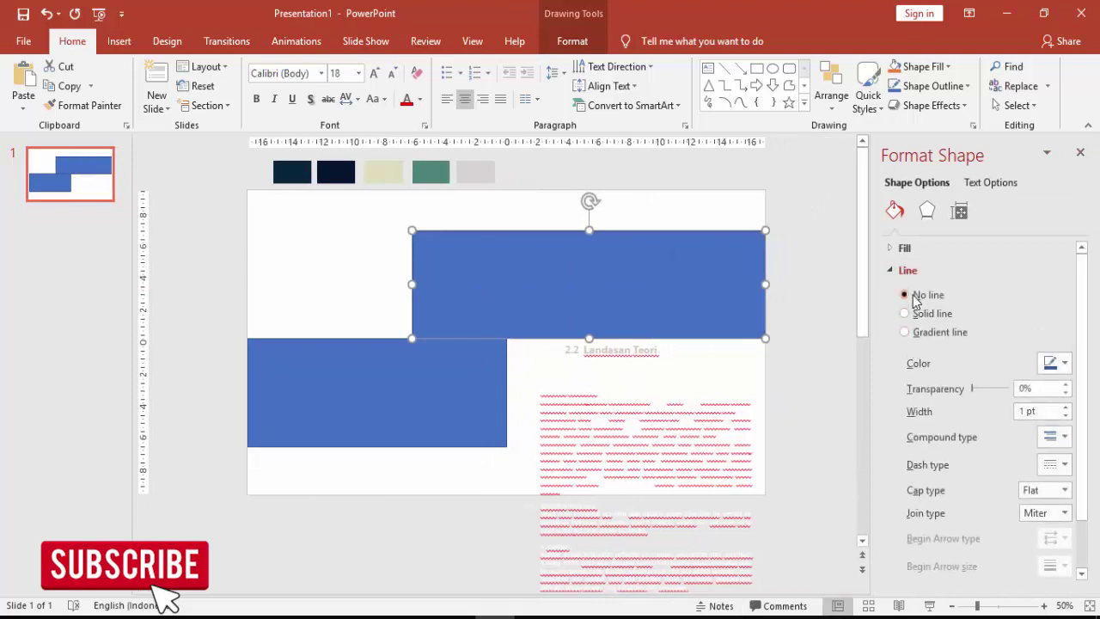
Remove the lower rectangle's outline and expand the upper rectangle's Fill settings.
{"action": "left_click", "coordinate": [399, 365]}
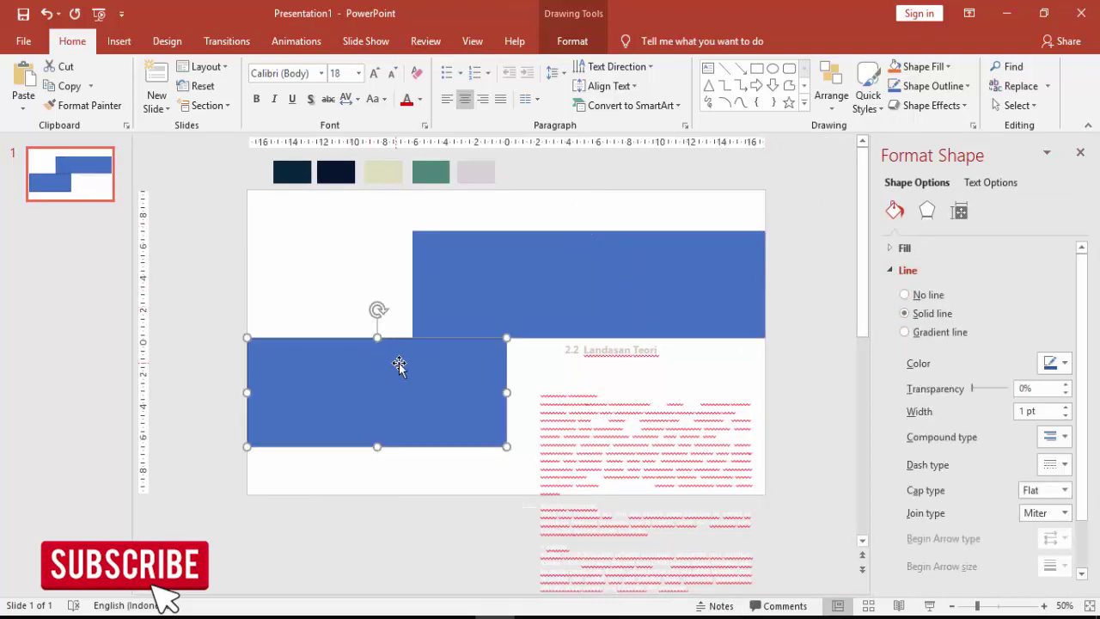
{"action": "left_click", "coordinate": [896, 270]}
{"action": "left_click", "coordinate": [692, 290]}
{"action": "left_click", "coordinate": [904, 247]}
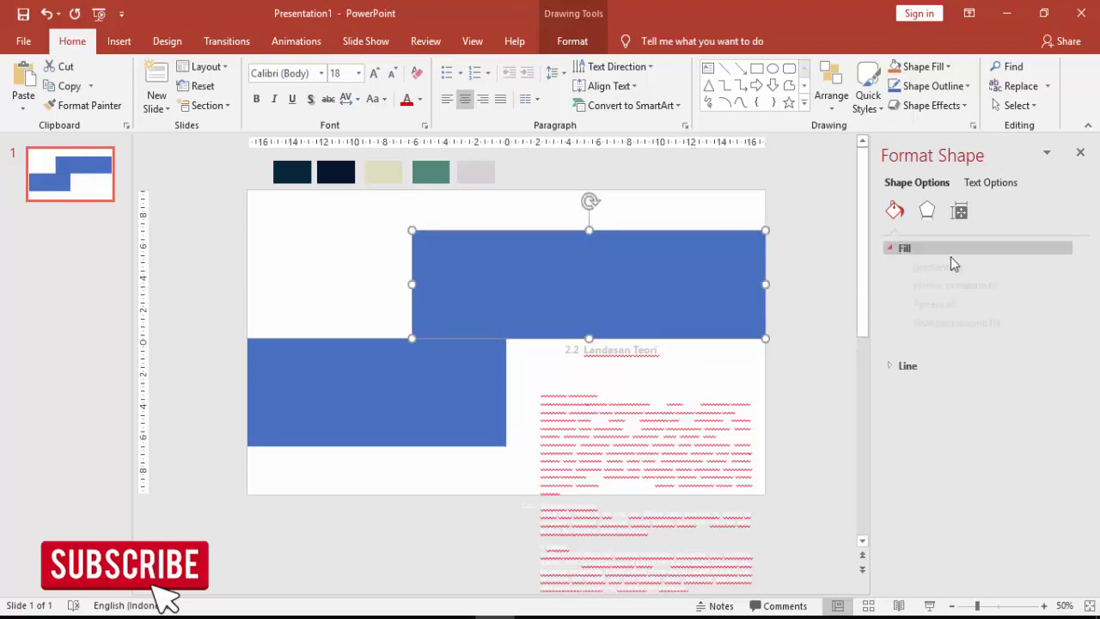
Fill the upper rectangle with pexels-photo-273209 from IMAGE > CITY > architecture.
{"action": "left_click", "coordinate": [937, 332]}
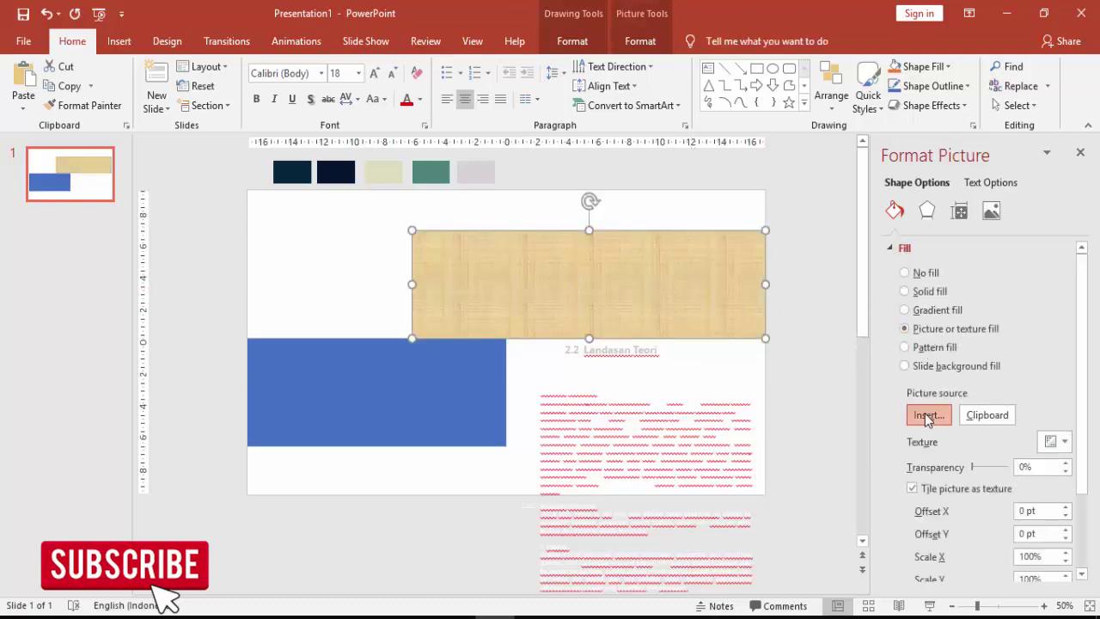
{"action": "left_click", "coordinate": [928, 415]}
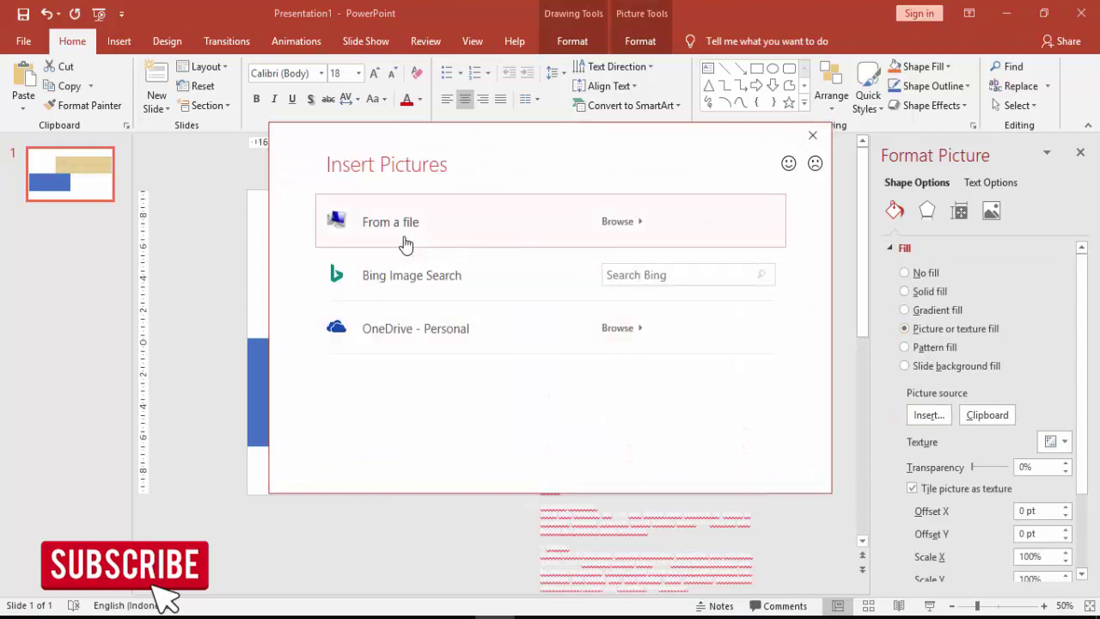
{"action": "left_click", "coordinate": [404, 243]}
{"action": "left_click_drag", "start_coordinate": [169, 165], "coordinate": [168, 272]}
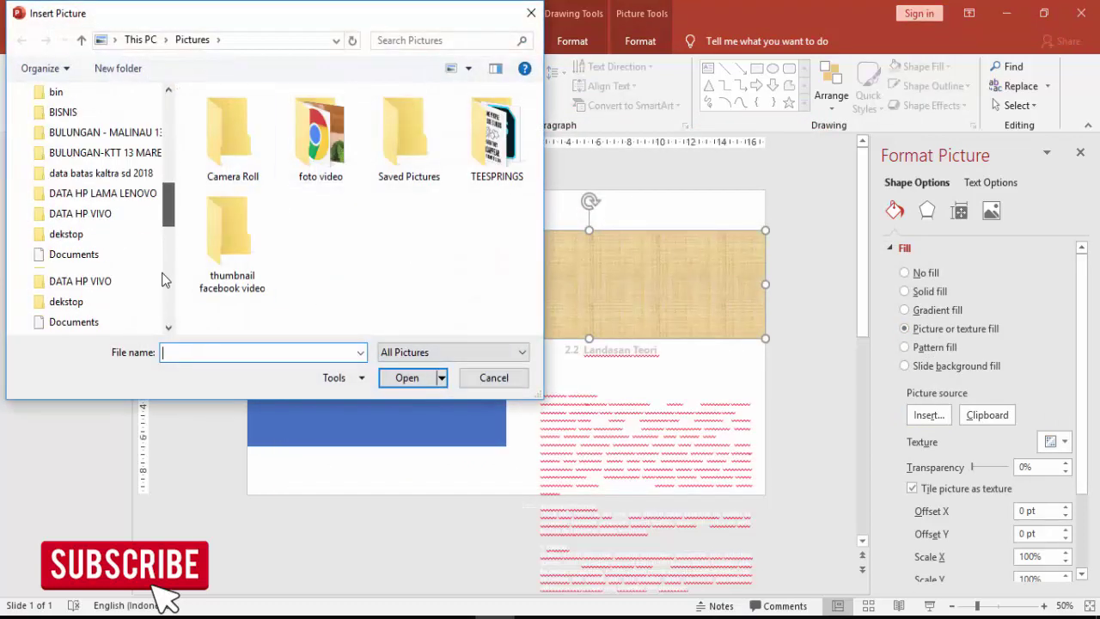
{"action": "left_click", "coordinate": [150, 315]}
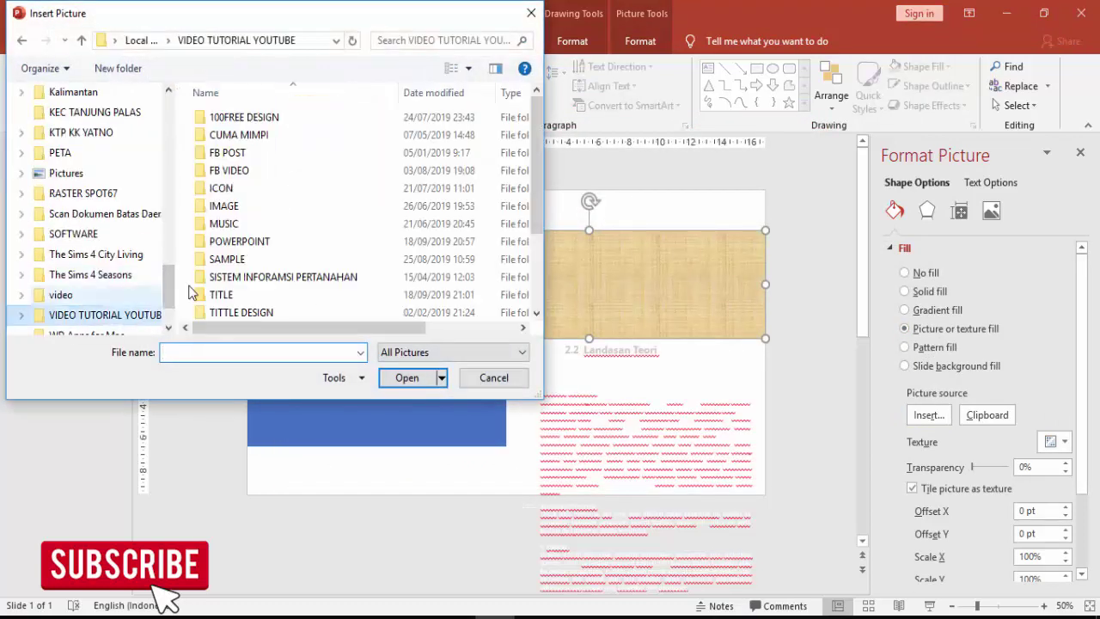
{"action": "left_click", "coordinate": [23, 316]}
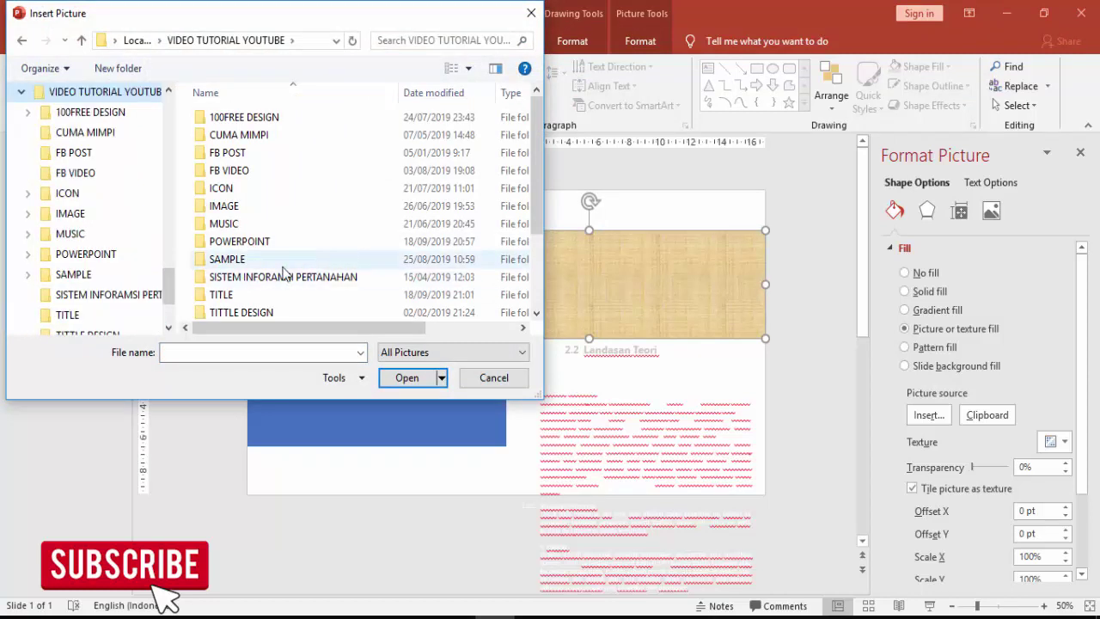
{"action": "scroll", "coordinate": [280, 268], "scroll_direction": "down", "scroll_amount": 2}
{"action": "scroll", "coordinate": [348, 225], "scroll_direction": "up", "scroll_amount": 2}
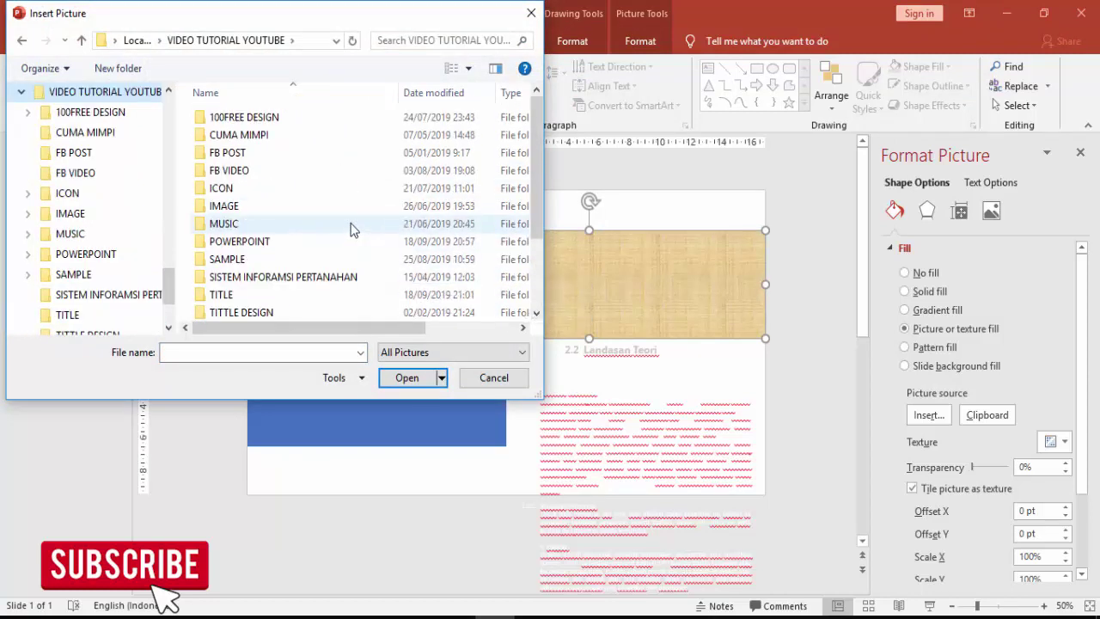
{"action": "double_click", "coordinate": [222, 206]}
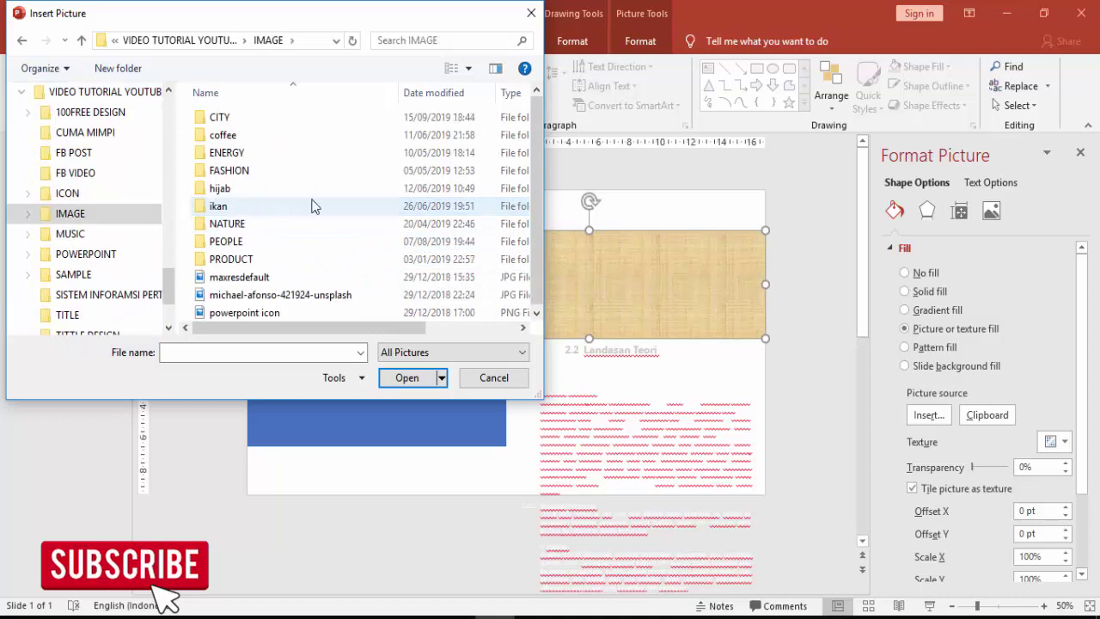
{"action": "left_click", "coordinate": [239, 120]}
{"action": "double_click", "coordinate": [241, 124]}
{"action": "double_click", "coordinate": [227, 121]}
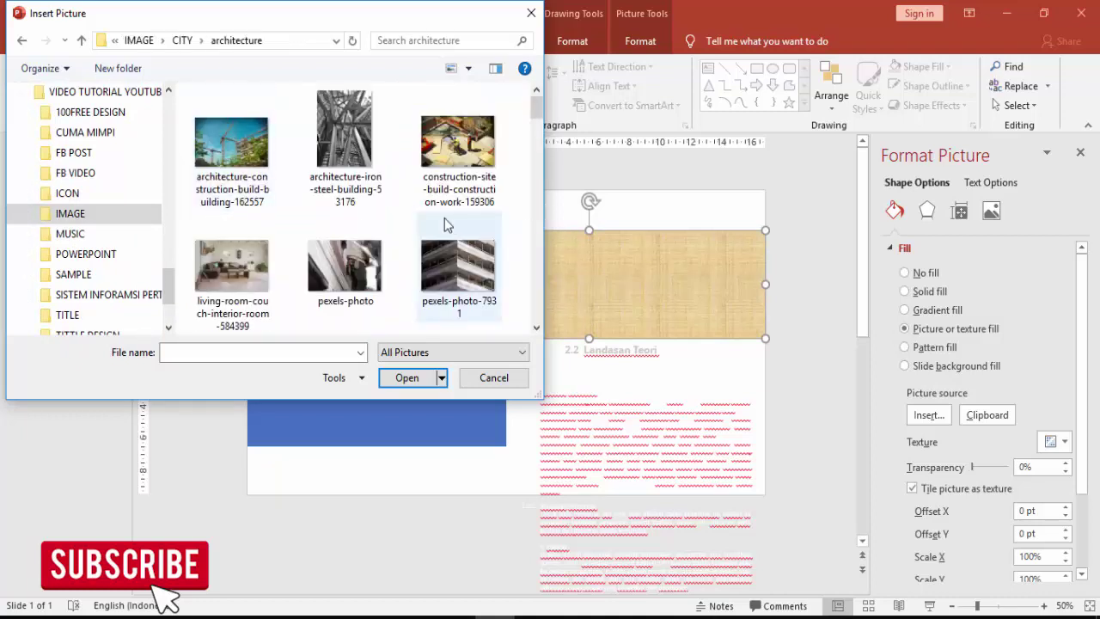
{"action": "scroll", "coordinate": [468, 225], "scroll_direction": "down", "scroll_amount": 2}
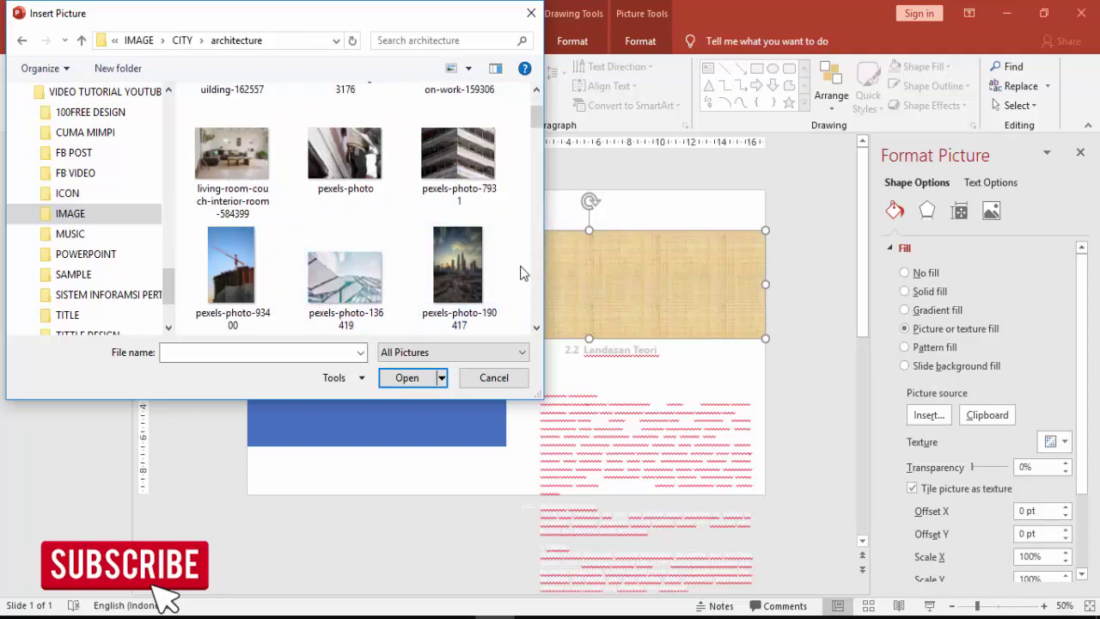
{"action": "scroll", "coordinate": [534, 269], "scroll_direction": "down", "scroll_amount": 3}
{"action": "scroll", "coordinate": [534, 269], "scroll_direction": "down", "scroll_amount": 3}
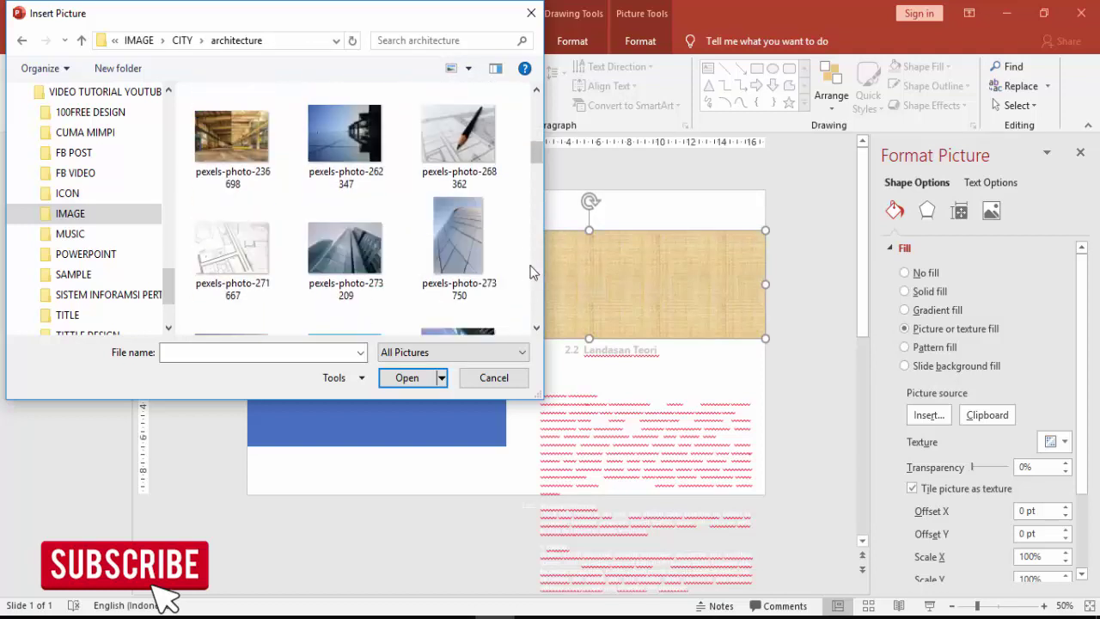
{"action": "left_click", "coordinate": [362, 258]}
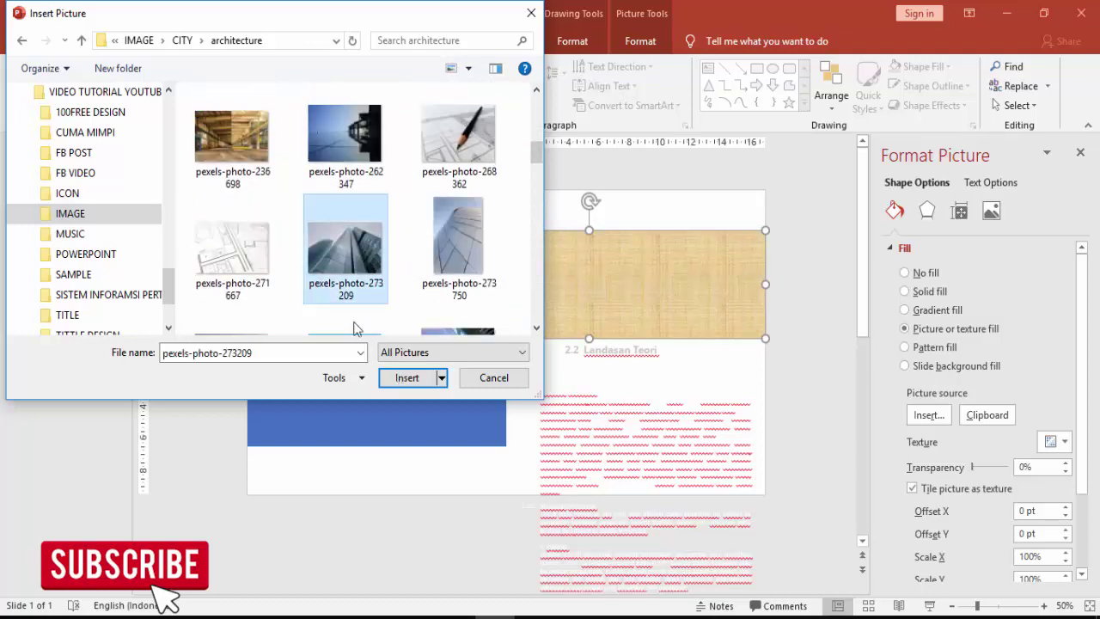
{"action": "left_click", "coordinate": [405, 378]}
Fill the lower rectangle with the building photo pexels-photo-262347.
{"action": "left_click", "coordinate": [383, 380]}
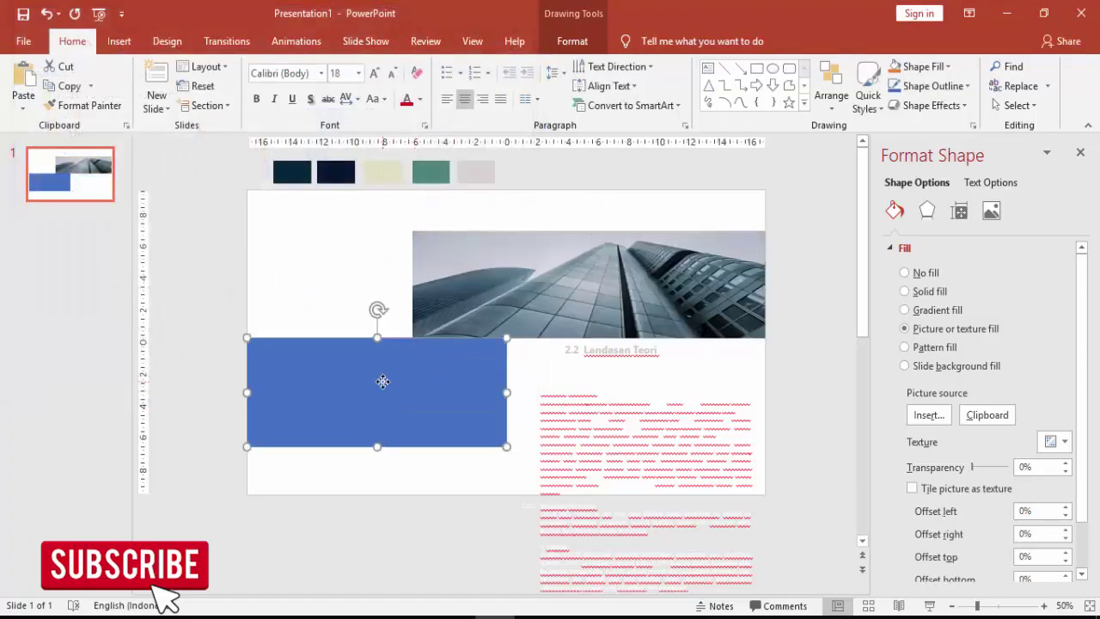
{"action": "left_click", "coordinate": [910, 329]}
{"action": "left_click", "coordinate": [928, 416]}
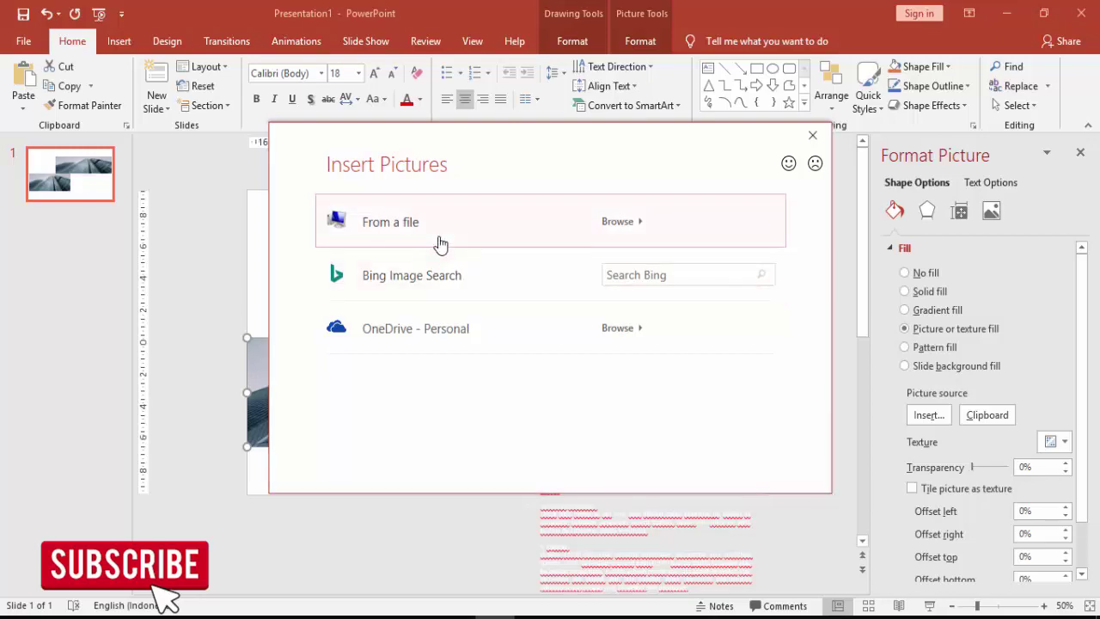
{"action": "left_click", "coordinate": [440, 245]}
{"action": "scroll", "coordinate": [442, 277], "scroll_direction": "down", "scroll_amount": 3}
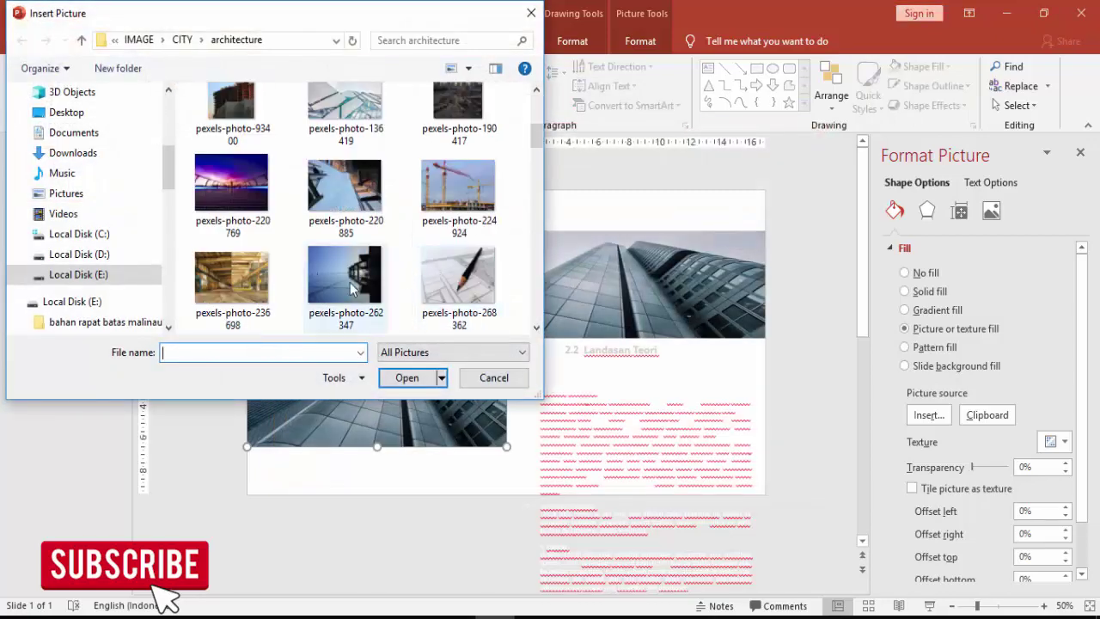
{"action": "left_click", "coordinate": [243, 285]}
{"action": "left_click", "coordinate": [361, 288]}
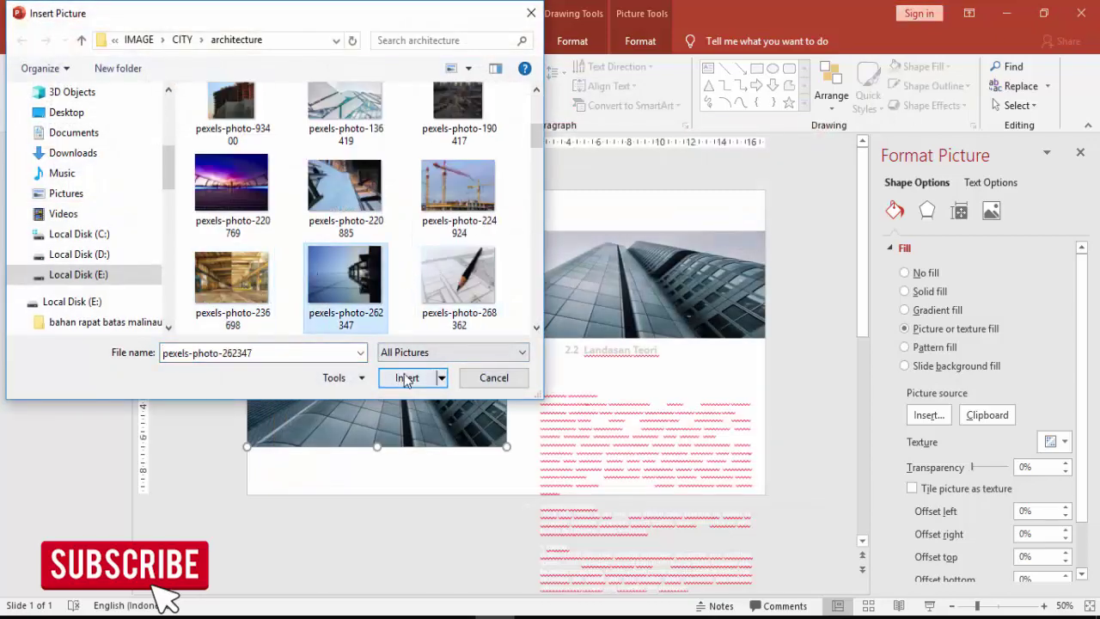
{"action": "left_click", "coordinate": [408, 379]}
{"action": "left_click", "coordinate": [289, 275]}
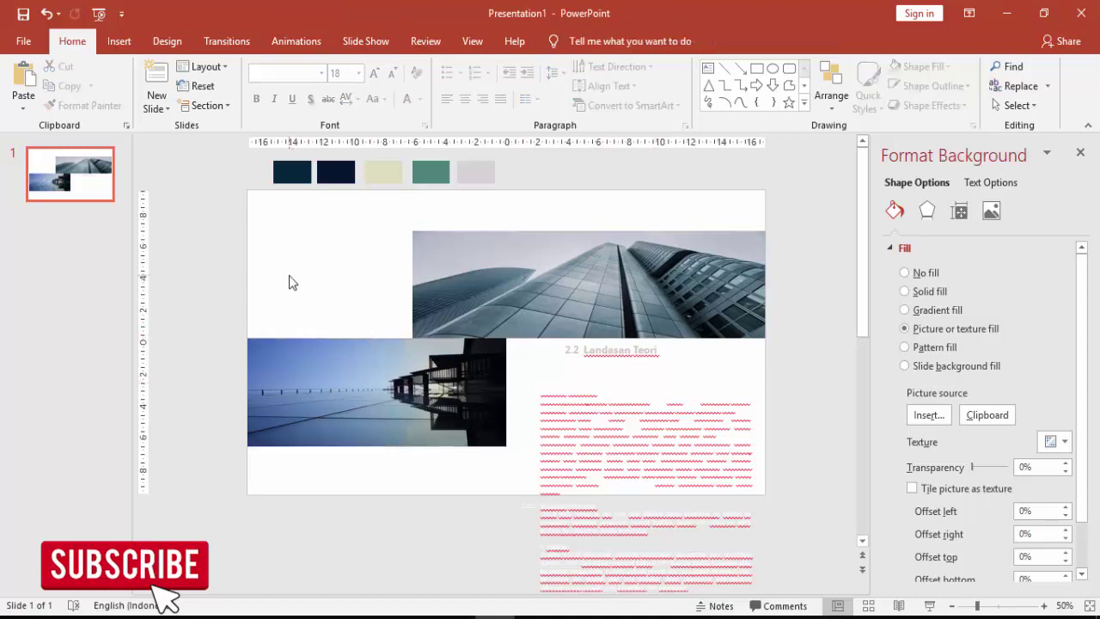
{"action": "left_click", "coordinate": [602, 354]}
Move the heading to the top-left and change it to '2.2 Pentingnya Desain' pasted as plain text.
{"action": "left_click", "coordinate": [597, 357]}
{"action": "mouse_move", "coordinate": [596, 359]}
{"action": "left_mouse_down"}
{"action": "mouse_move", "coordinate": [349, 248]}
{"action": "mouse_move", "coordinate": [301, 246]}
{"action": "left_mouse_up"}
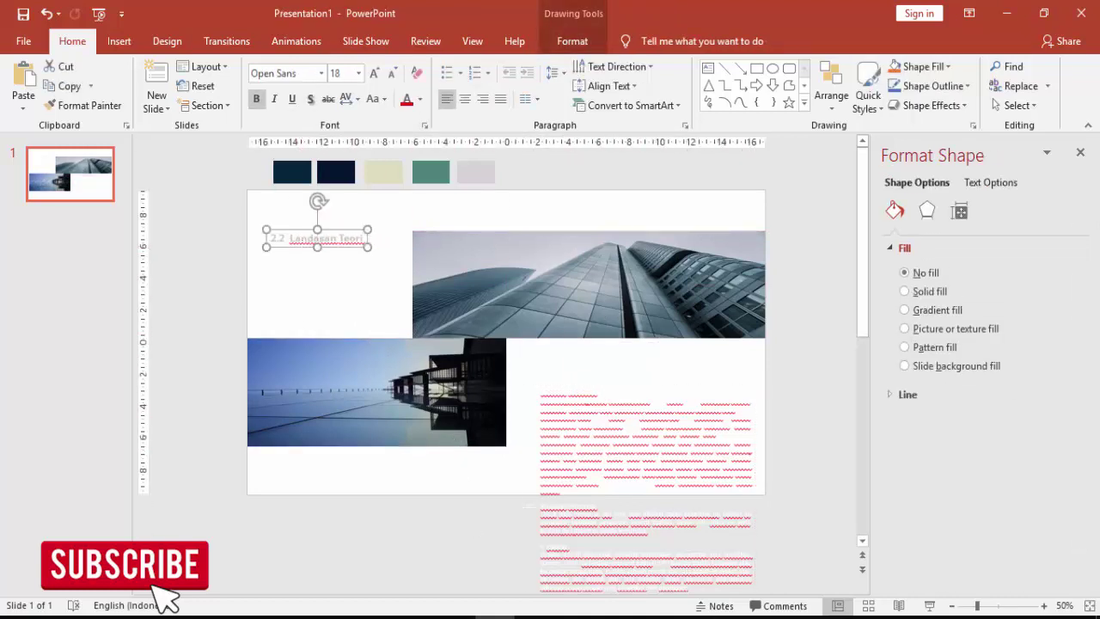
{"action": "left_click", "coordinate": [614, 615]}
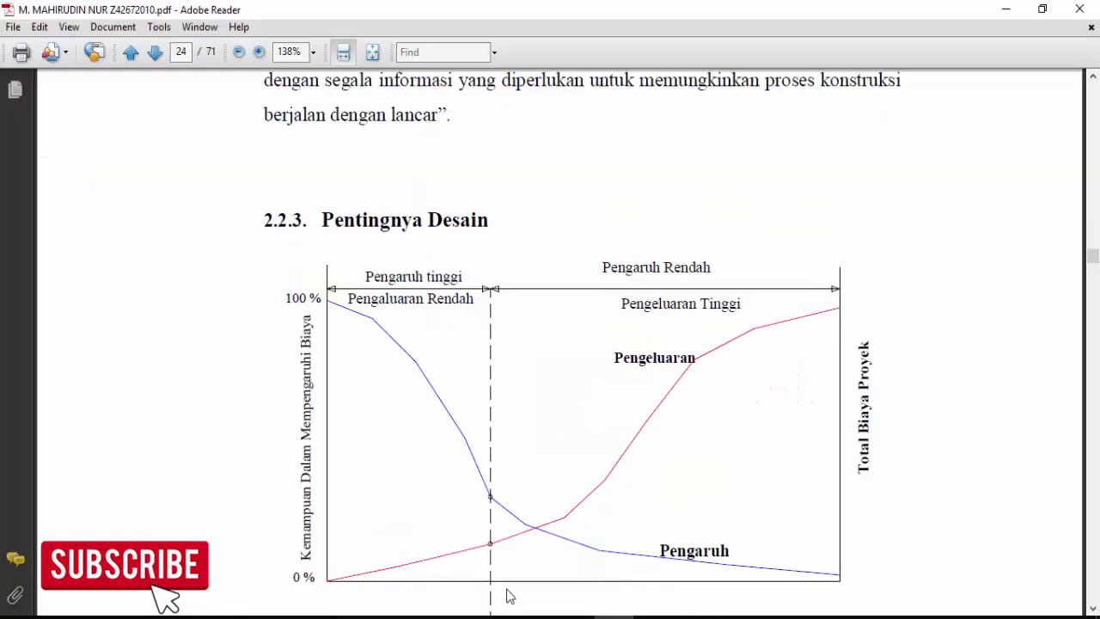
{"action": "key", "text": "alt+Tab"}
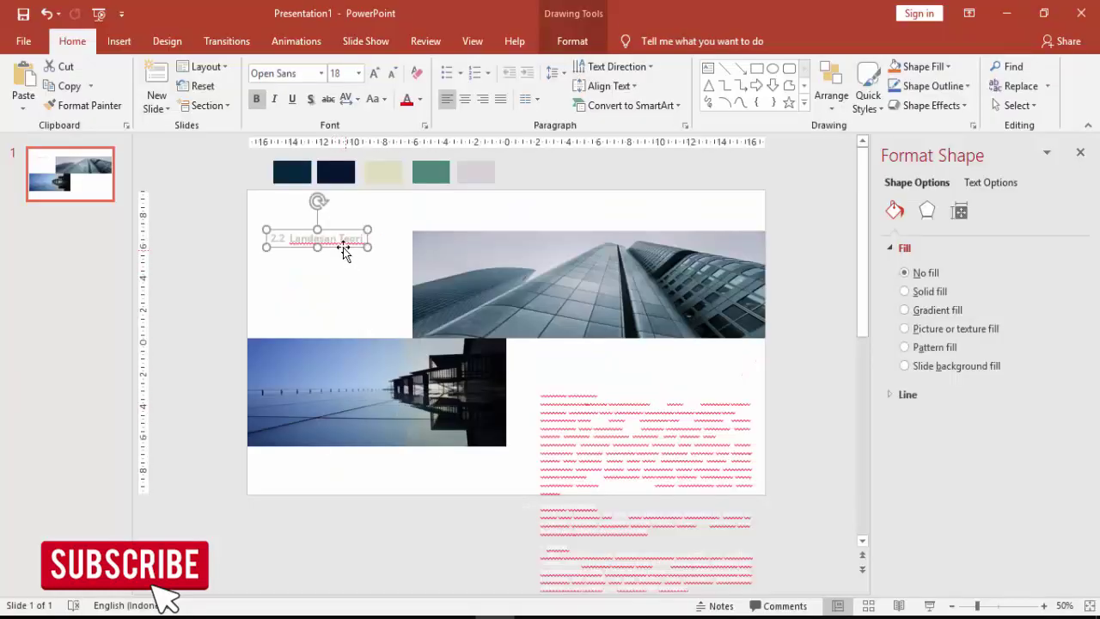
{"action": "key", "text": "alt+Tab"}
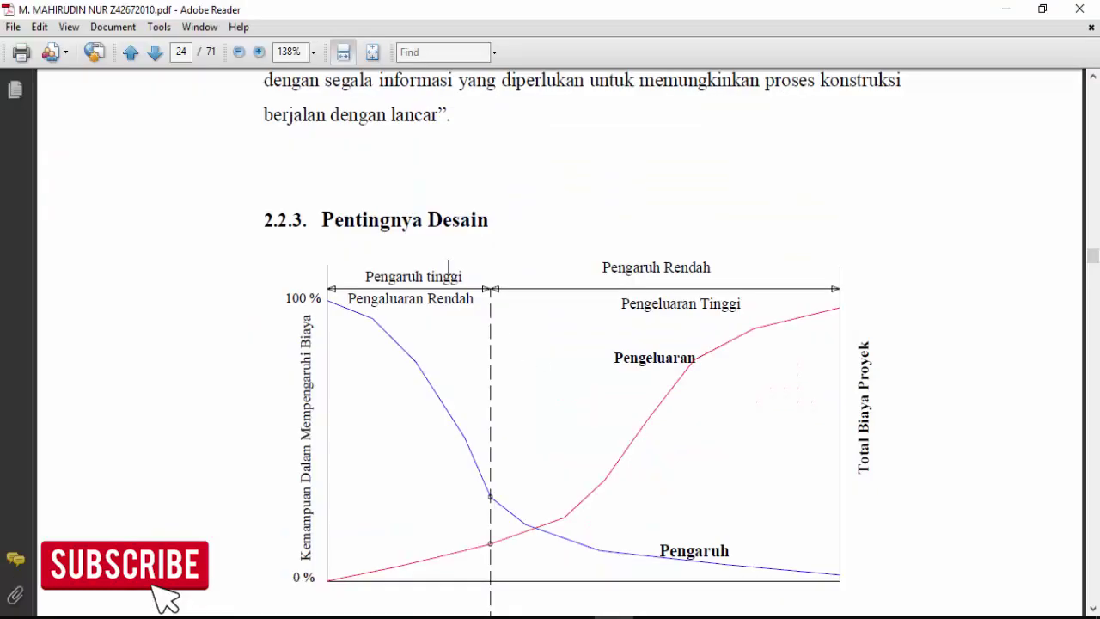
{"action": "left_click_drag", "start_coordinate": [323, 219], "coordinate": [463, 222]}
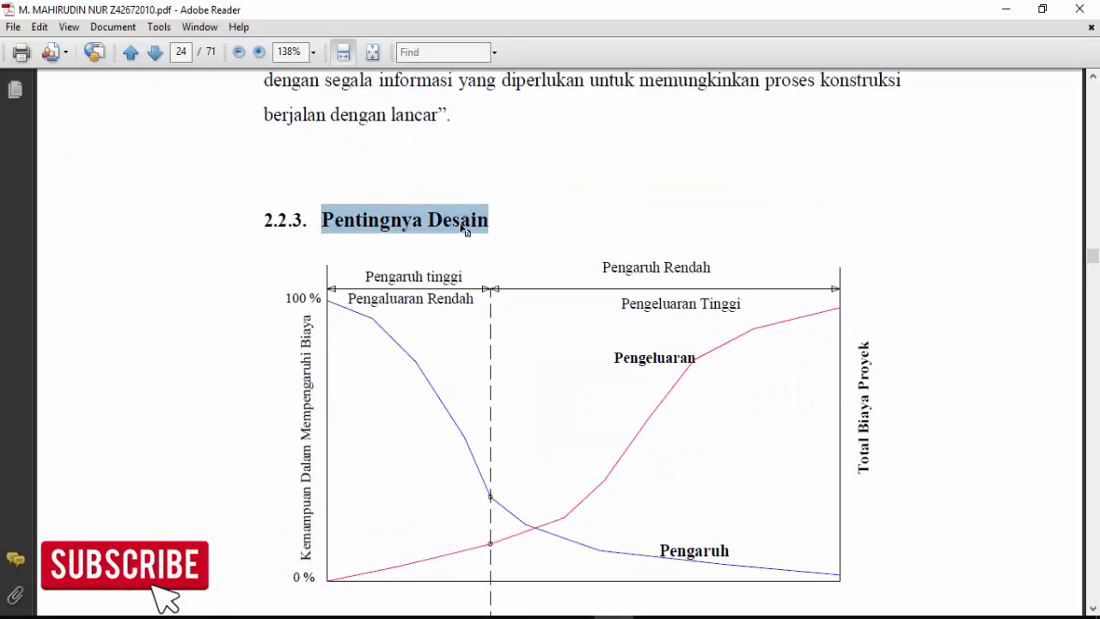
{"action": "key", "text": "alt+Tab"}
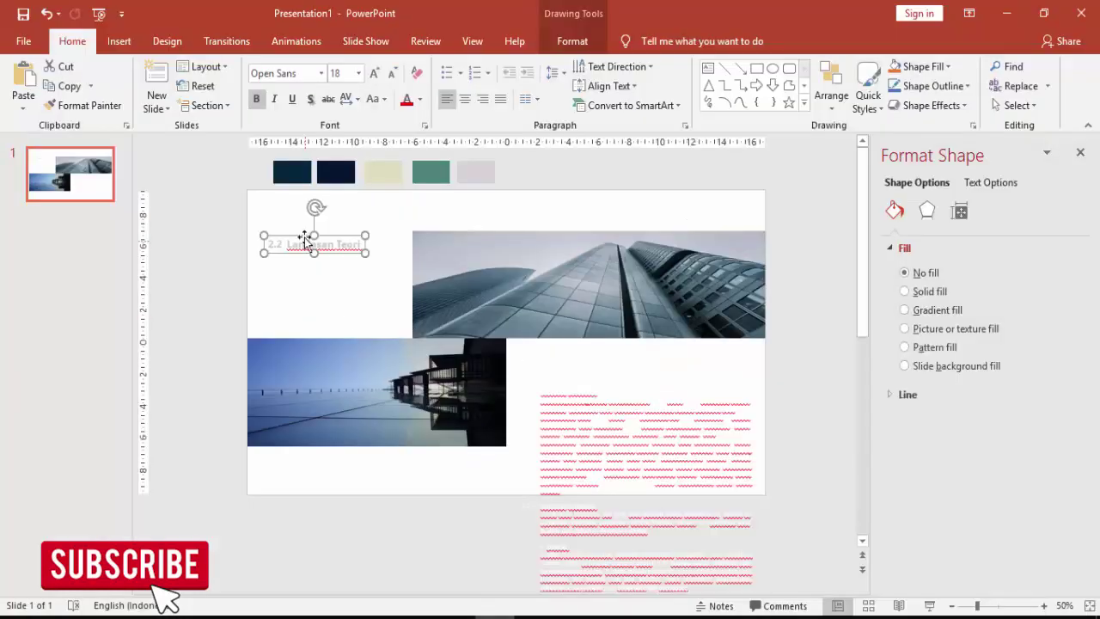
{"action": "left_click_drag", "start_coordinate": [293, 244], "coordinate": [362, 248]}
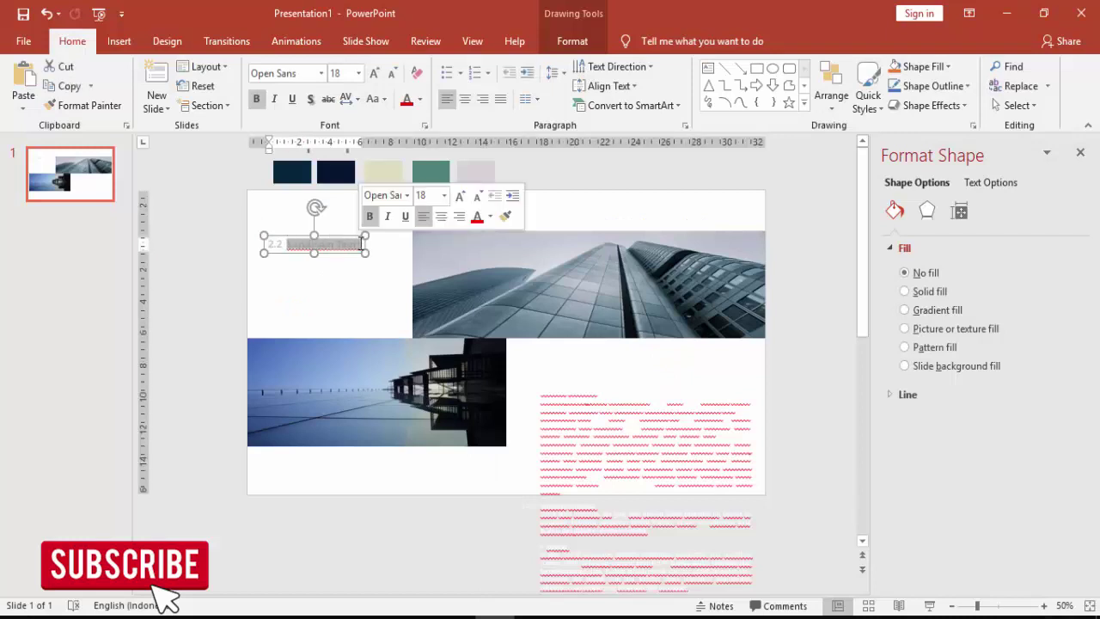
{"action": "key", "text": "ctrl+alt+v"}
{"action": "left_click", "coordinate": [438, 259]}
{"action": "key", "text": "Return"}
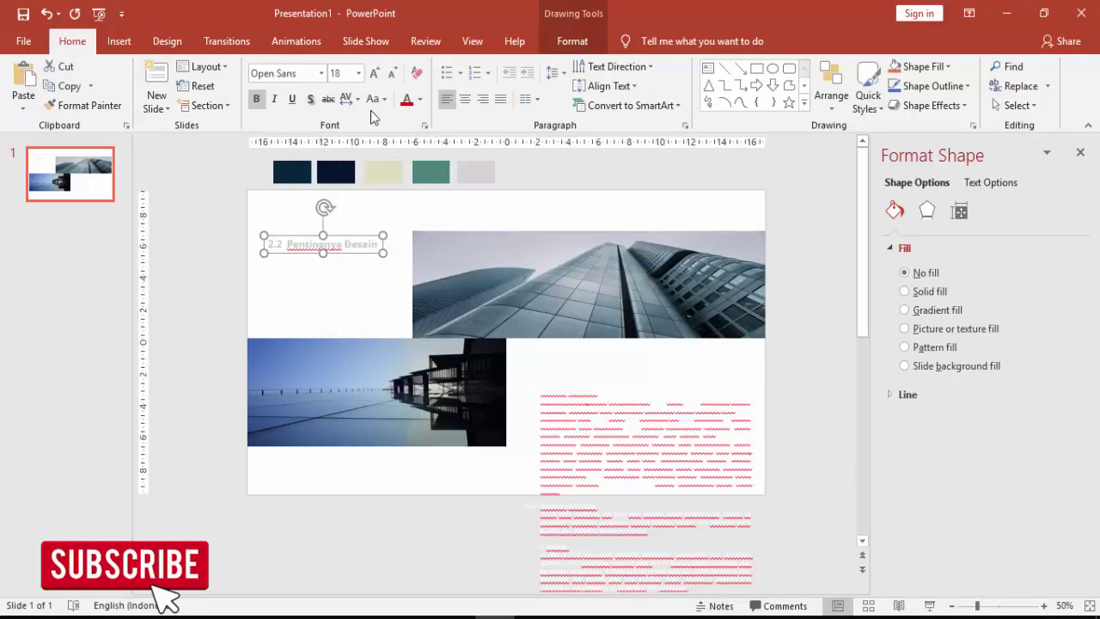
Colour the heading dark navy using the eyedropper on the palette swatch.
{"action": "left_click", "coordinate": [420, 99]}
{"action": "left_click", "coordinate": [443, 267]}
{"action": "left_click", "coordinate": [338, 171]}
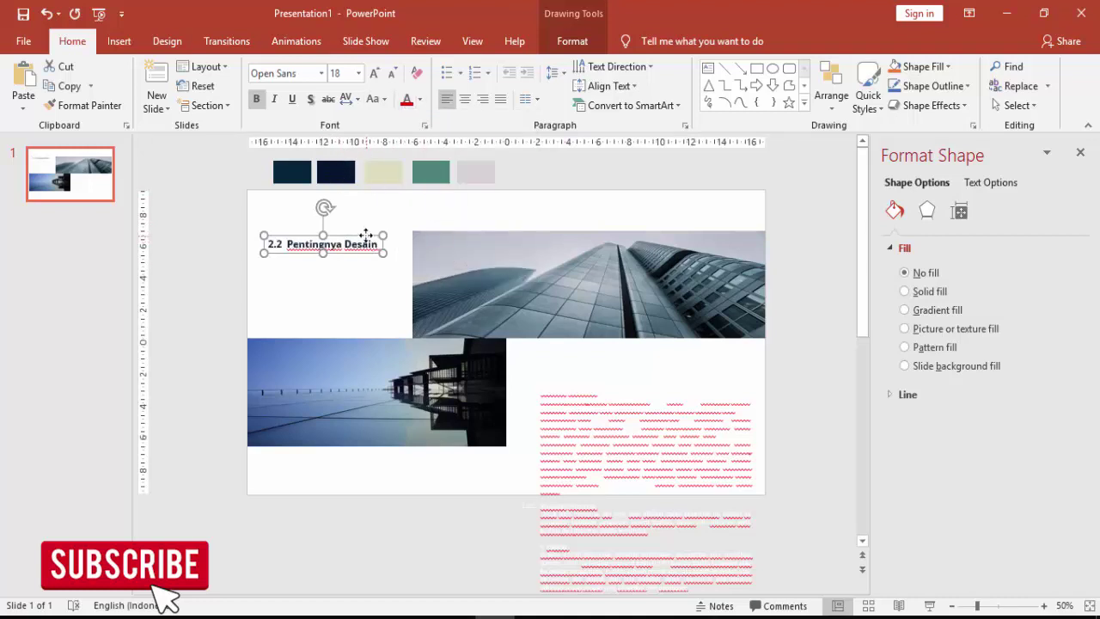
{"action": "left_click", "coordinate": [516, 361]}
Nudge the body box up-left, then select the Berkebalikan–efisien paragraph on PDF page 25.
{"action": "left_click", "coordinate": [661, 416]}
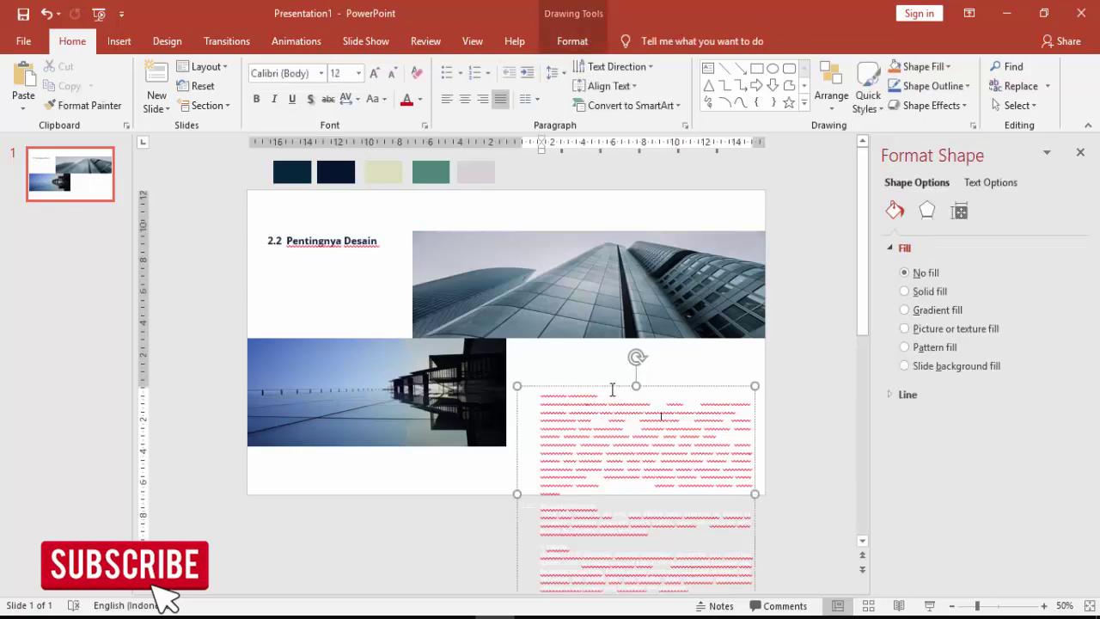
{"action": "left_click_drag", "start_coordinate": [613, 389], "coordinate": [602, 350]}
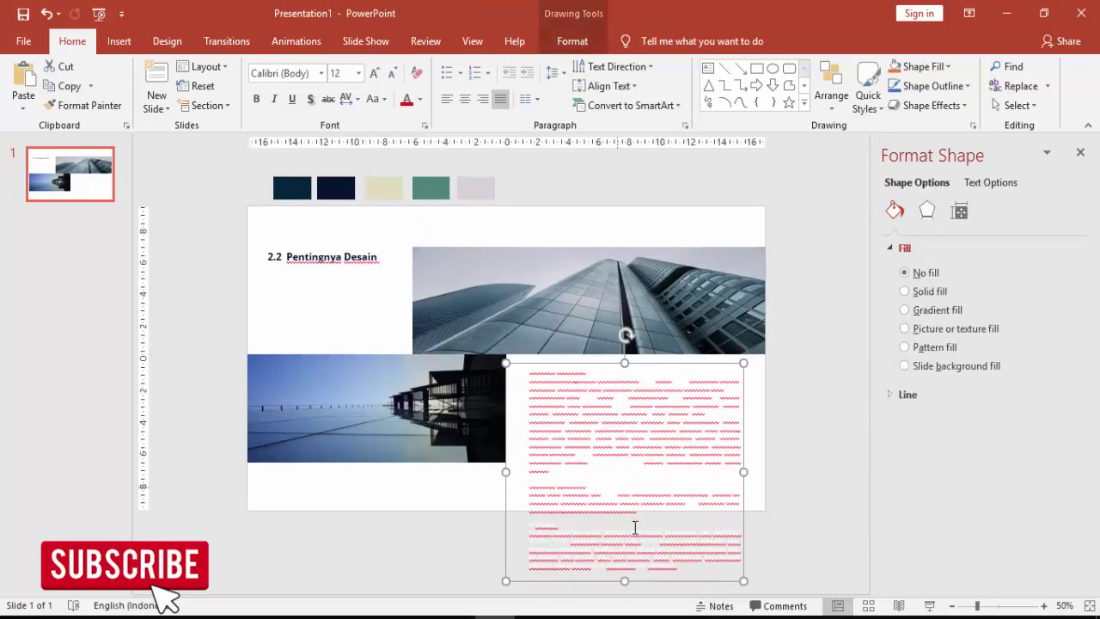
{"action": "scroll", "coordinate": [545, 454], "scroll_direction": "down", "scroll_amount": 5}
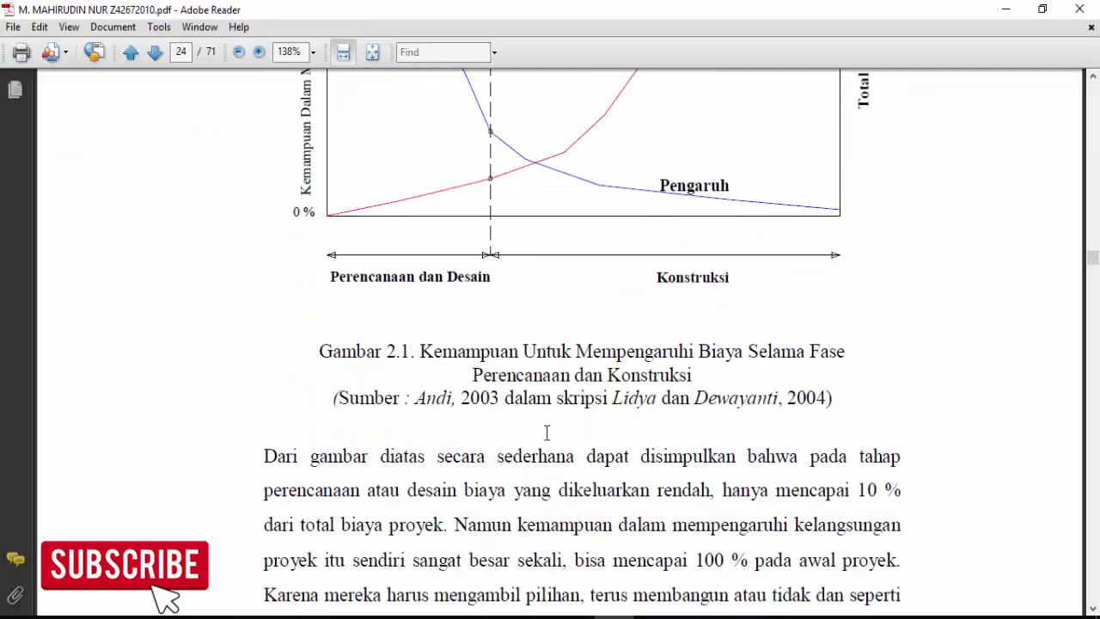
{"action": "scroll", "coordinate": [545, 434], "scroll_direction": "down", "scroll_amount": 2}
{"action": "scroll", "coordinate": [434, 352], "scroll_direction": "down", "scroll_amount": 1}
{"action": "scroll", "coordinate": [427, 348], "scroll_direction": "down", "scroll_amount": 5}
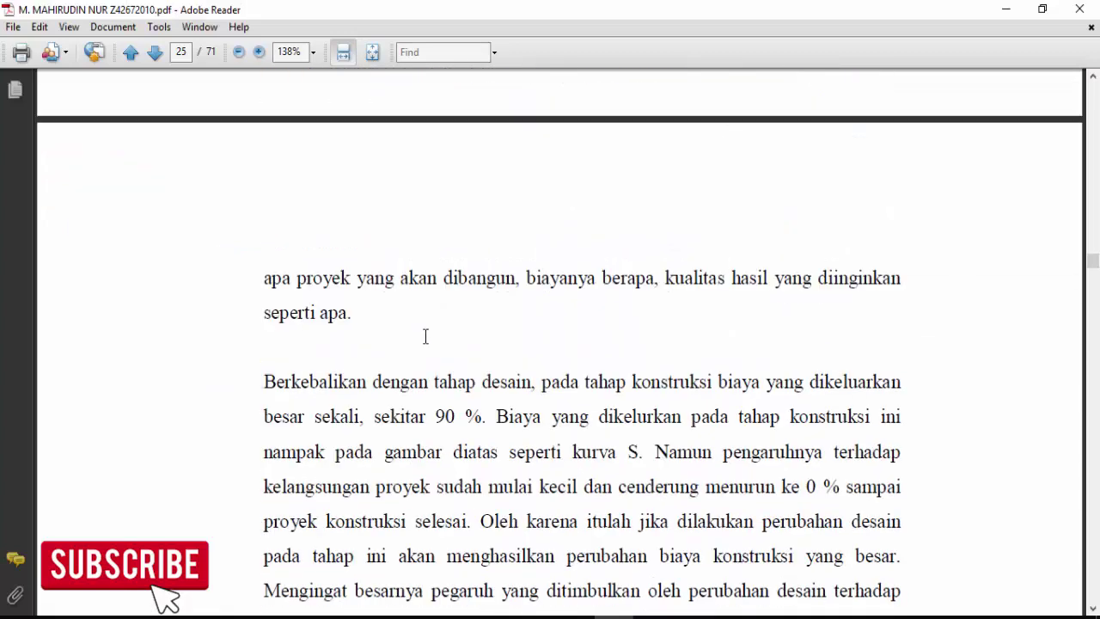
{"action": "scroll", "coordinate": [425, 339], "scroll_direction": "down", "scroll_amount": 3}
{"action": "left_click_drag", "start_coordinate": [259, 221], "coordinate": [866, 459]}
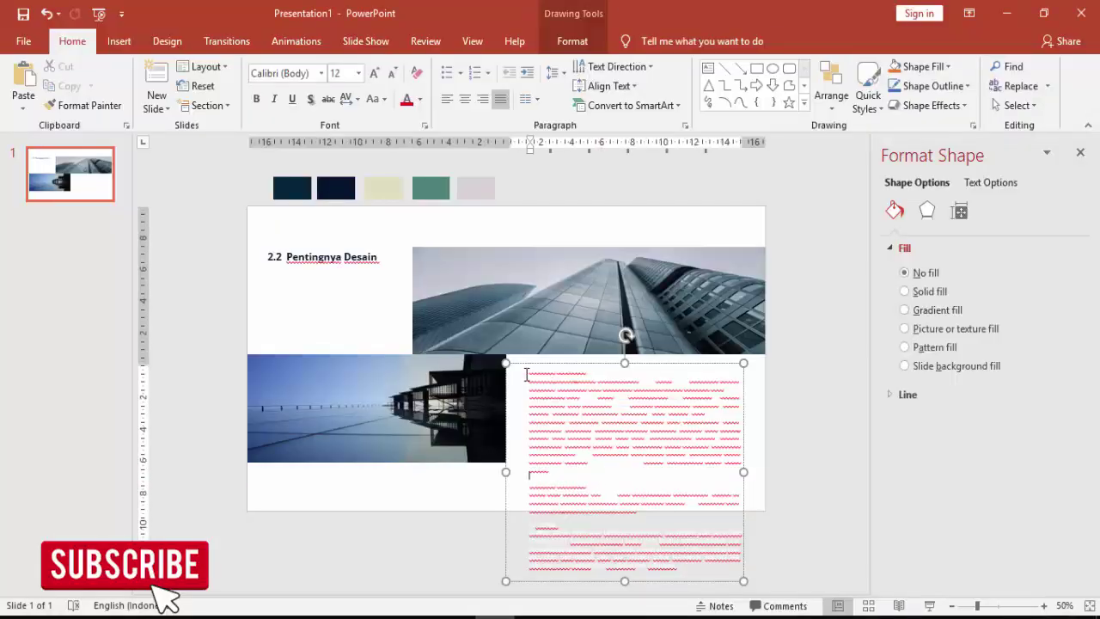
Replace the body box's placeholder text with the copied paragraph as unformatted text.
{"action": "left_click_drag", "start_coordinate": [526, 370], "coordinate": [688, 559]}
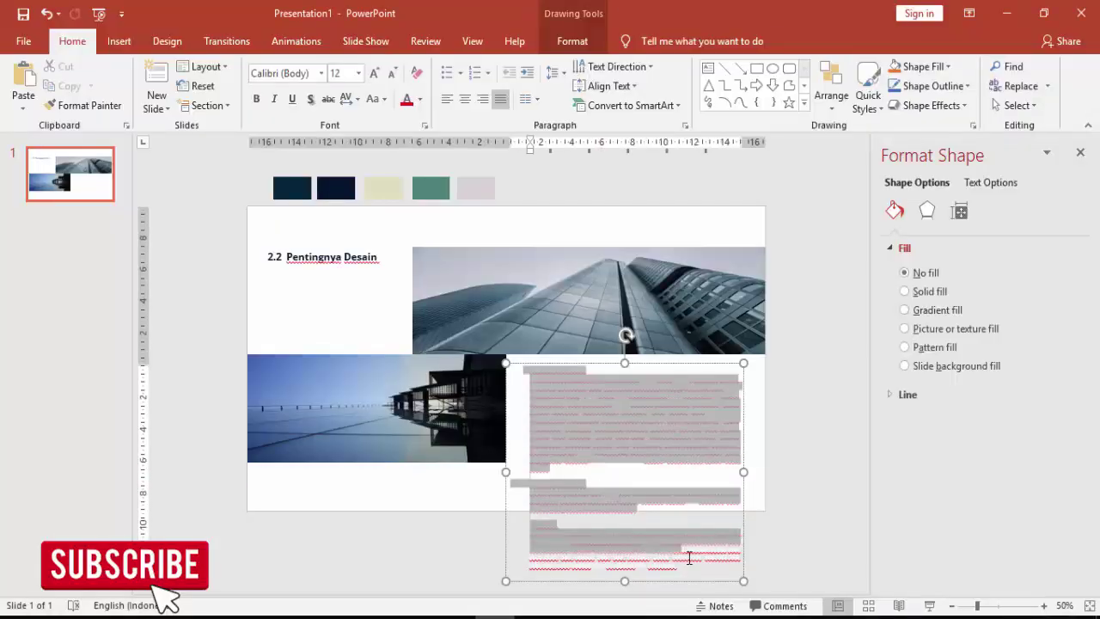
{"action": "key", "text": "ctrl+alt+v"}
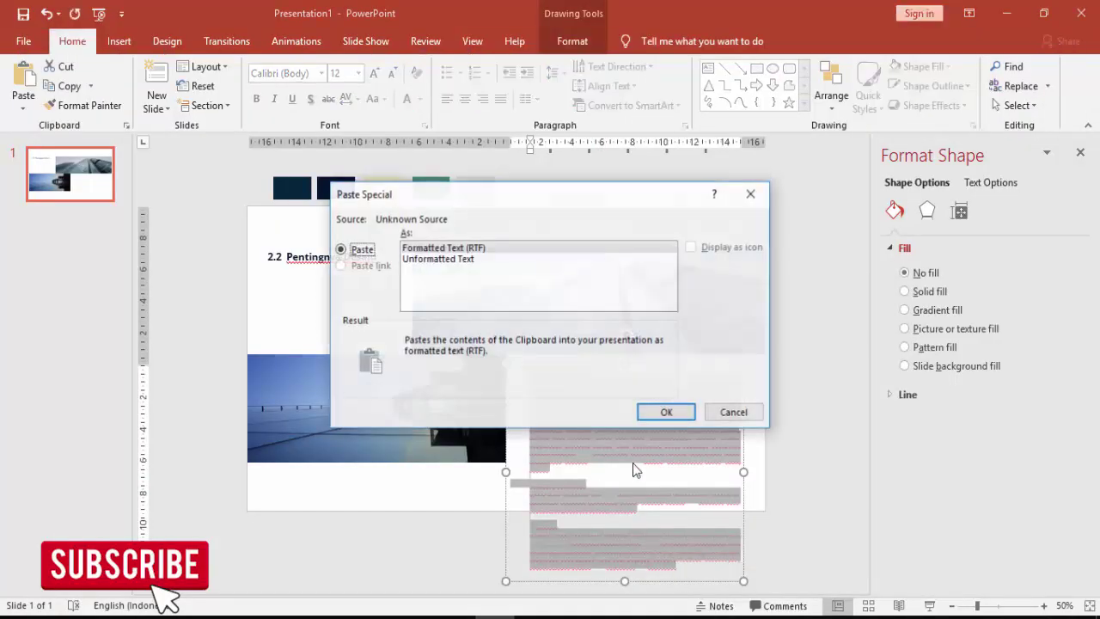
{"action": "key", "text": "Down"}
{"action": "key", "text": "Return"}
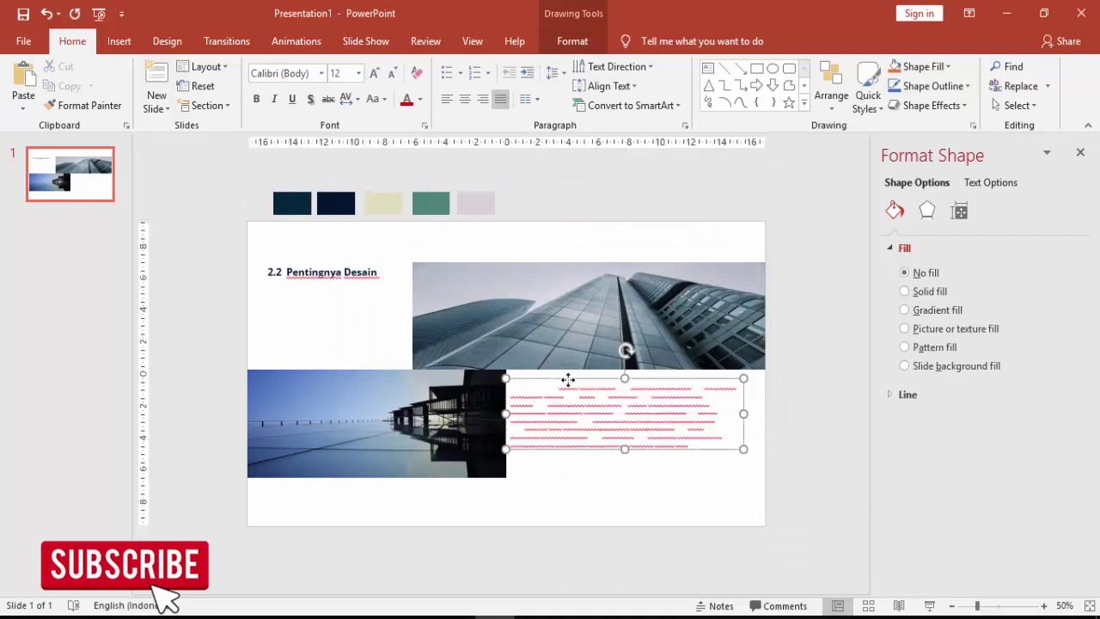
Justify the paragraph, colour it dark navy with the eyedropper, and nudge the box slightly.
{"action": "left_click", "coordinate": [568, 379]}
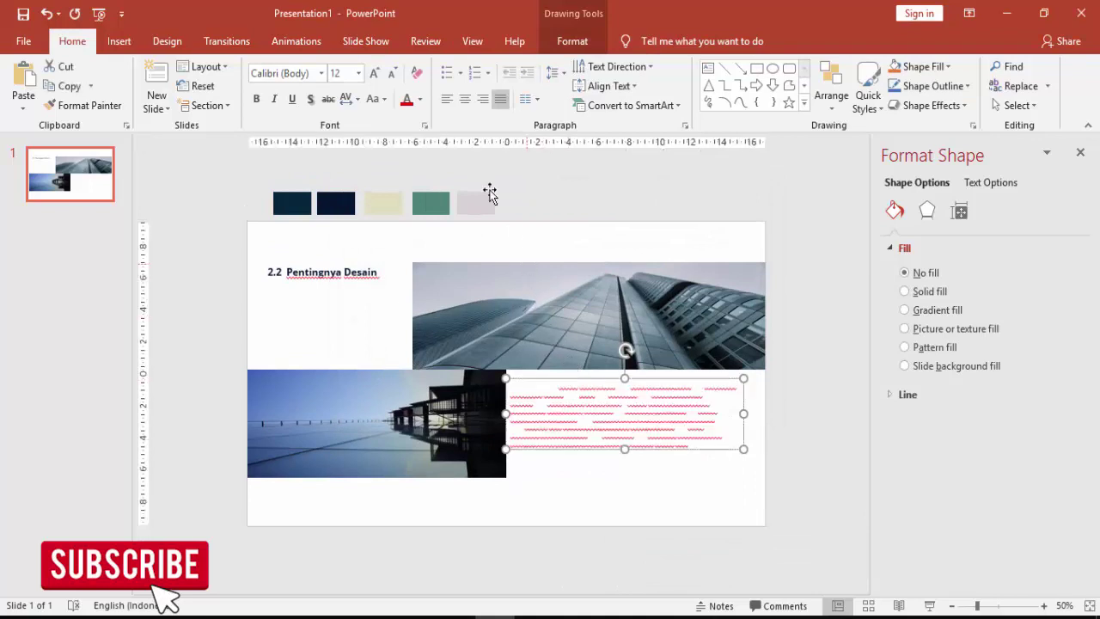
{"action": "left_click", "coordinate": [502, 101]}
{"action": "left_click", "coordinate": [421, 99]}
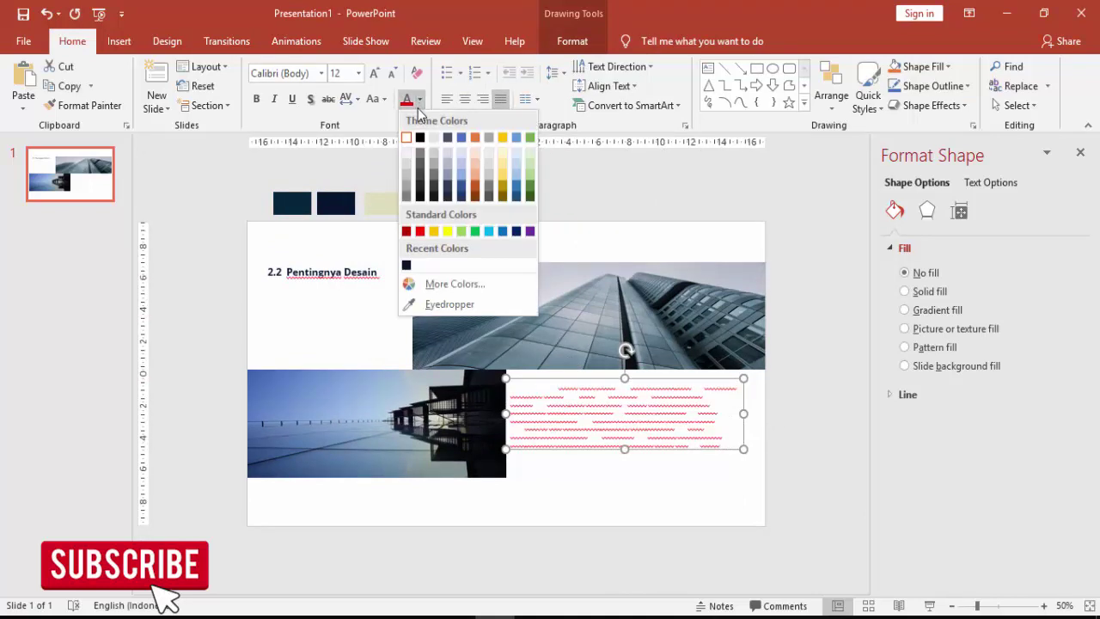
{"action": "left_click", "coordinate": [454, 303]}
{"action": "left_click", "coordinate": [324, 208]}
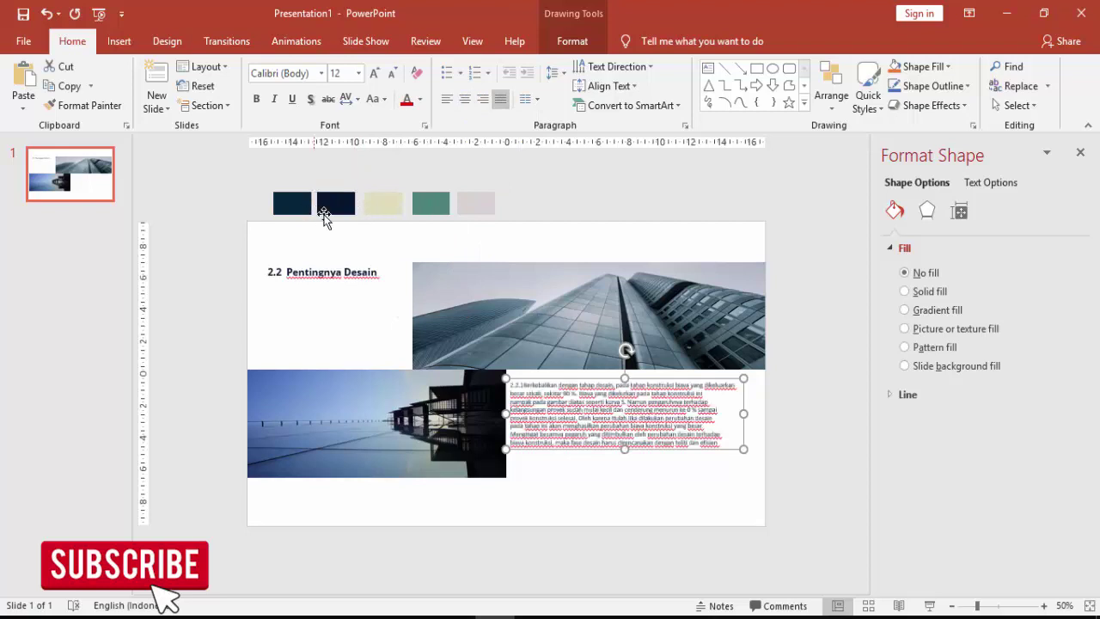
{"action": "scroll", "coordinate": [775, 443], "scroll_direction": "up", "scroll_amount": 3}
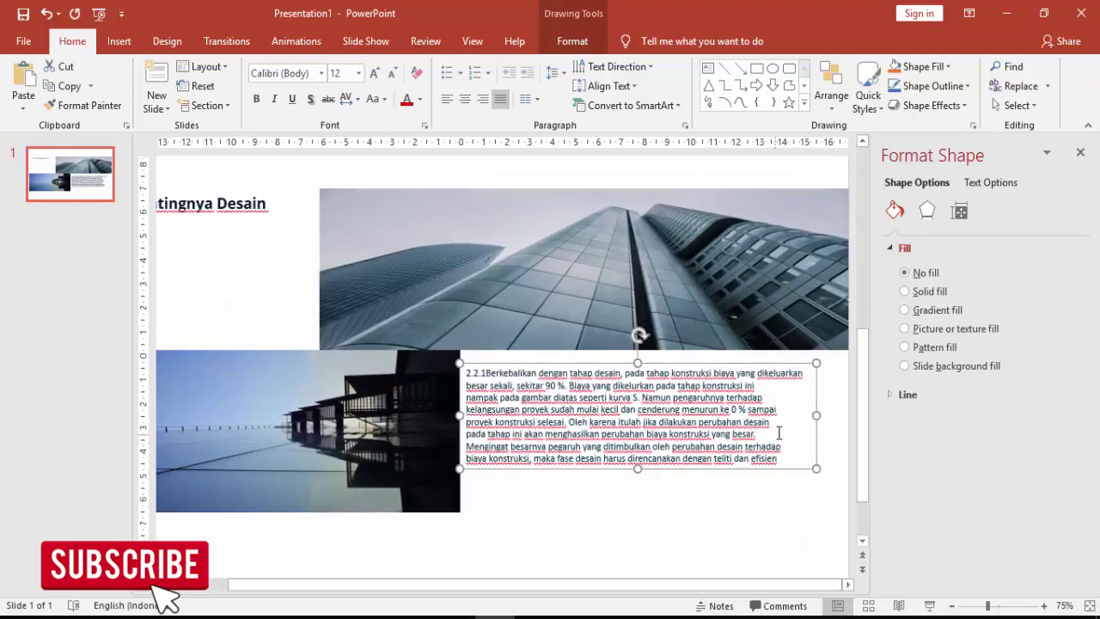
{"action": "left_click_drag", "start_coordinate": [718, 364], "coordinate": [729, 369]}
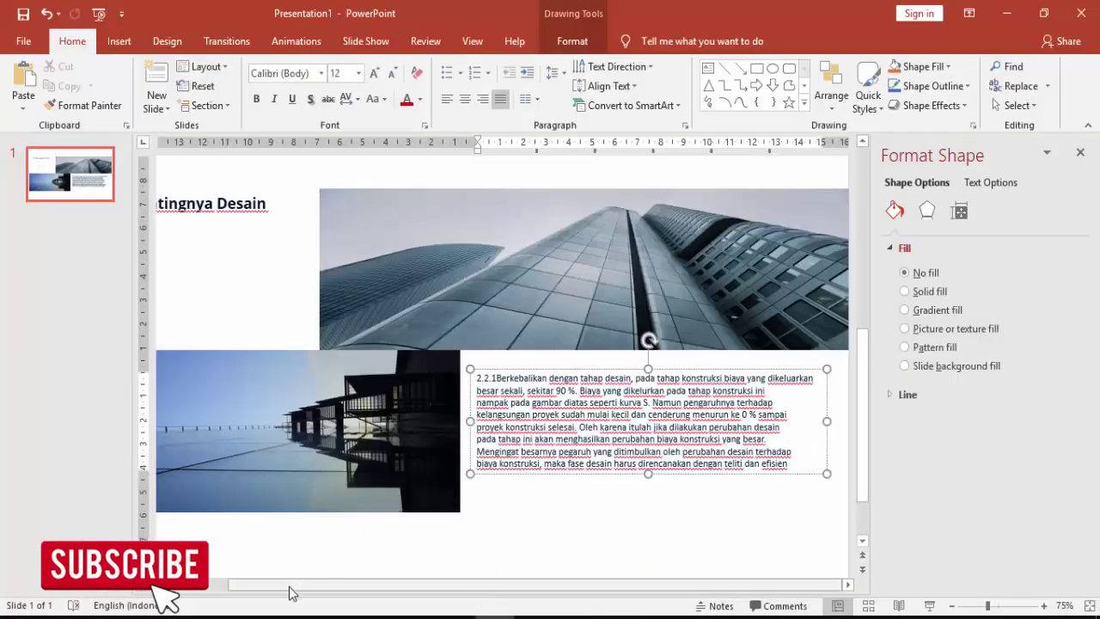
{"action": "left_click_drag", "start_coordinate": [290, 584], "coordinate": [232, 584]}
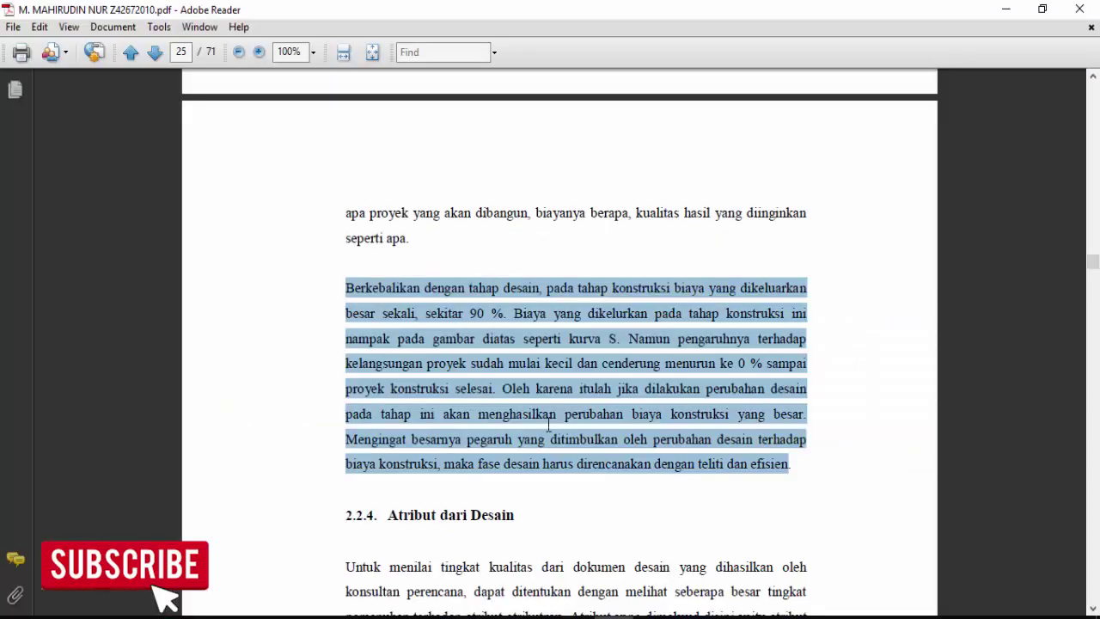
Renumber the title from 2.2 to 2.2.3.
{"action": "scroll", "coordinate": [533, 429], "scroll_direction": "up", "scroll_amount": 5}
{"action": "scroll", "coordinate": [533, 430], "scroll_direction": "up", "scroll_amount": 3}
{"action": "scroll", "coordinate": [533, 429], "scroll_direction": "up", "scroll_amount": 2}
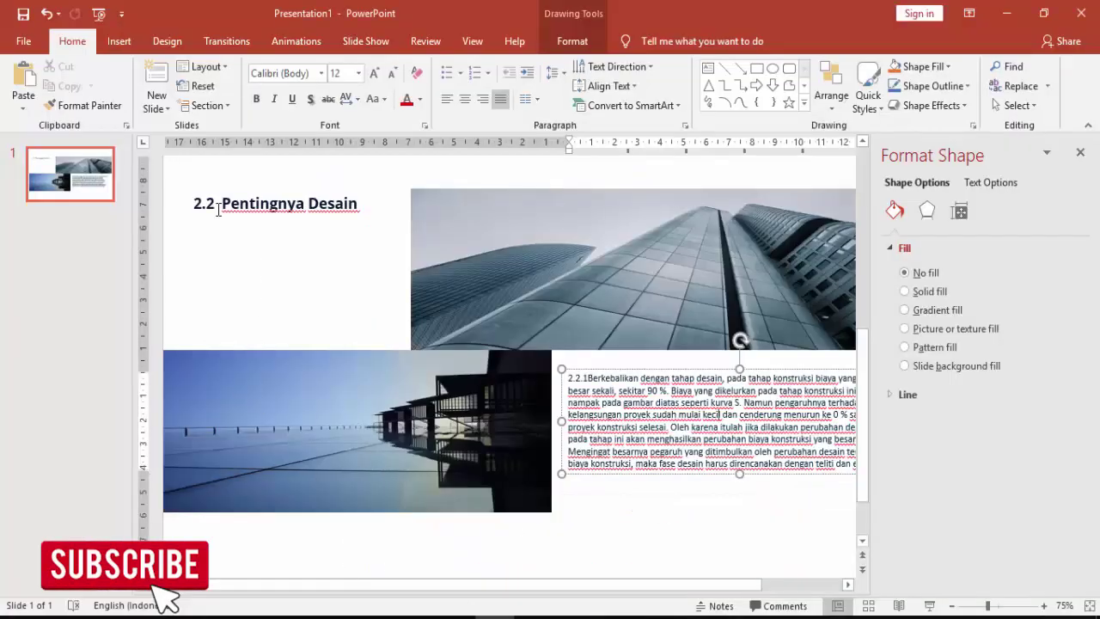
{"action": "left_click", "coordinate": [216, 204]}
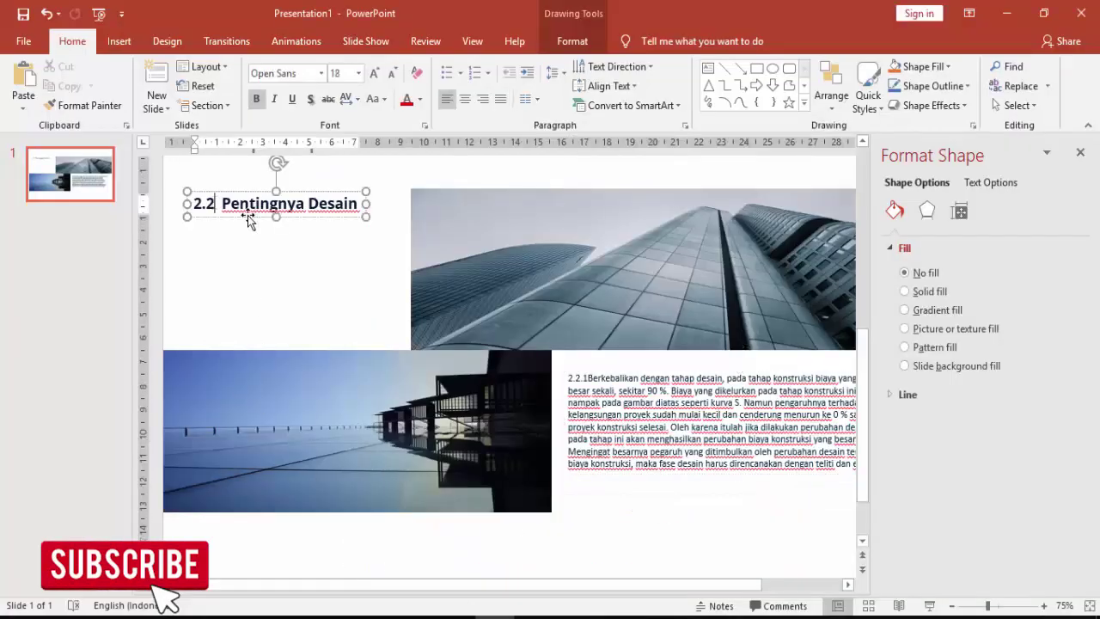
{"action": "type", "text": ".3"}
Delete the 2.2.1 prefix at the start of the body paragraph.
{"action": "left_click", "coordinate": [609, 427]}
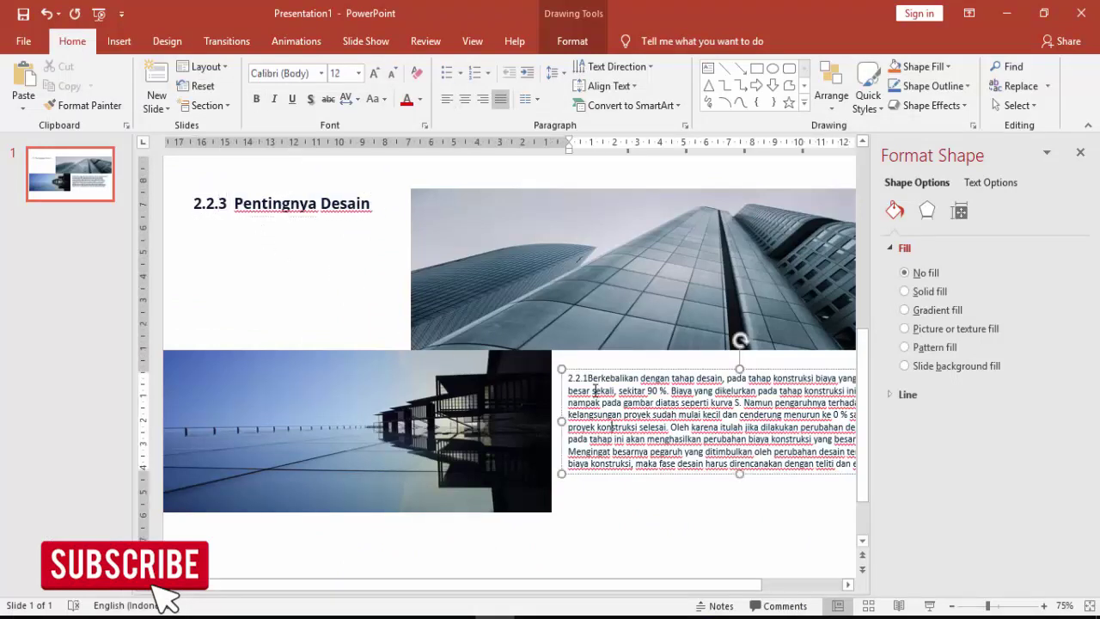
{"action": "left_click_drag", "start_coordinate": [590, 378], "coordinate": [567, 378]}
{"action": "key", "text": "BackSpace"}
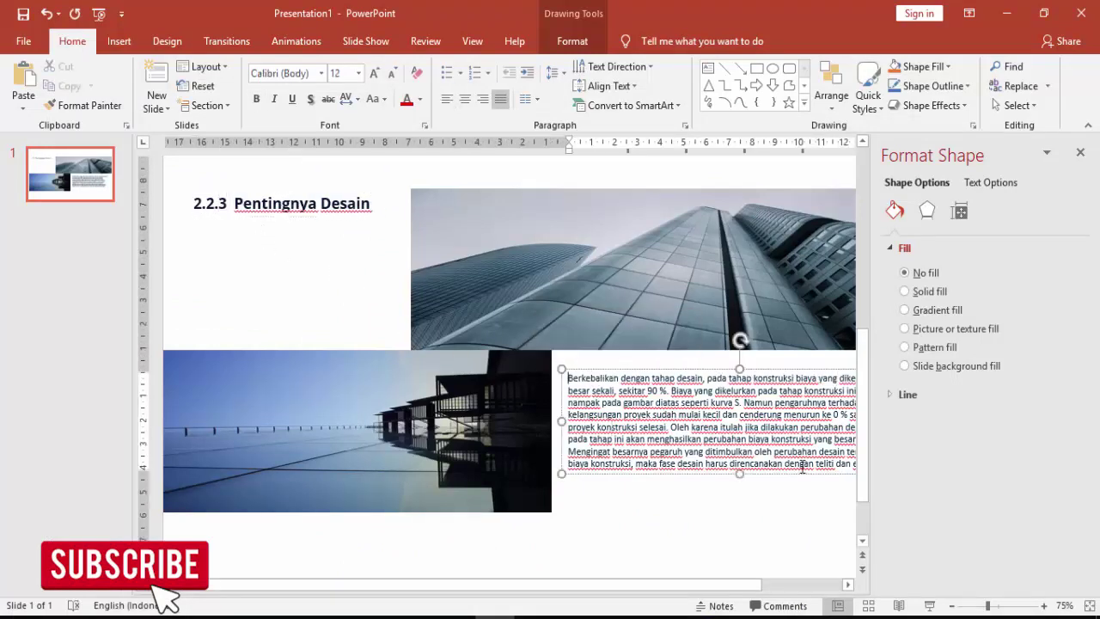
{"action": "left_click_drag", "start_coordinate": [683, 591], "coordinate": [760, 592]}
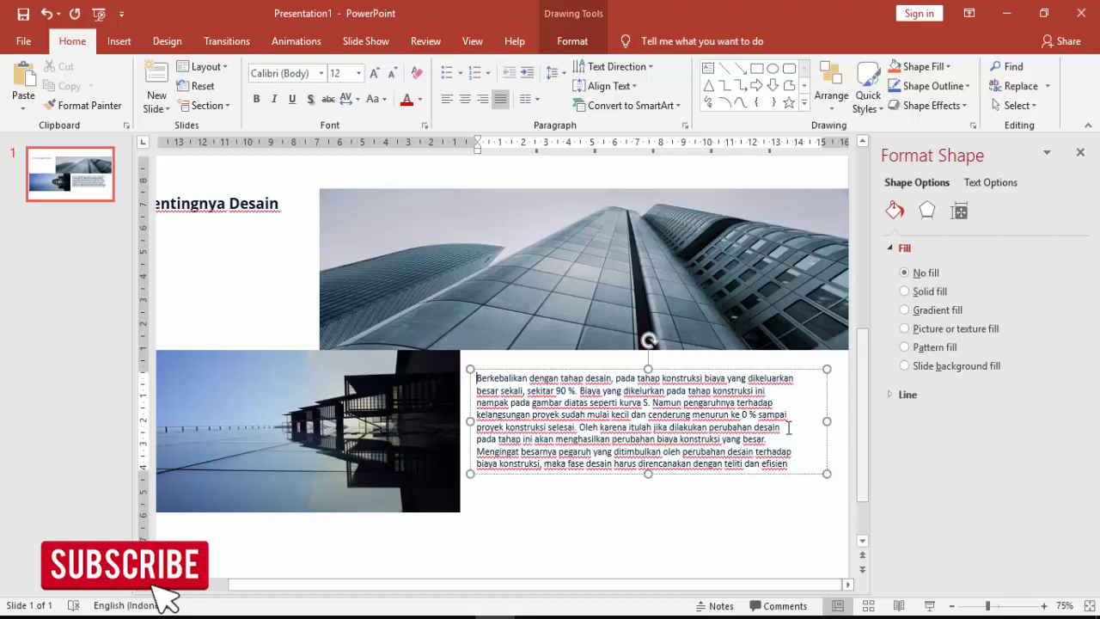
Remove the stray line breaks so the paragraph flows as one continuous block.
{"action": "left_click", "coordinate": [797, 380]}
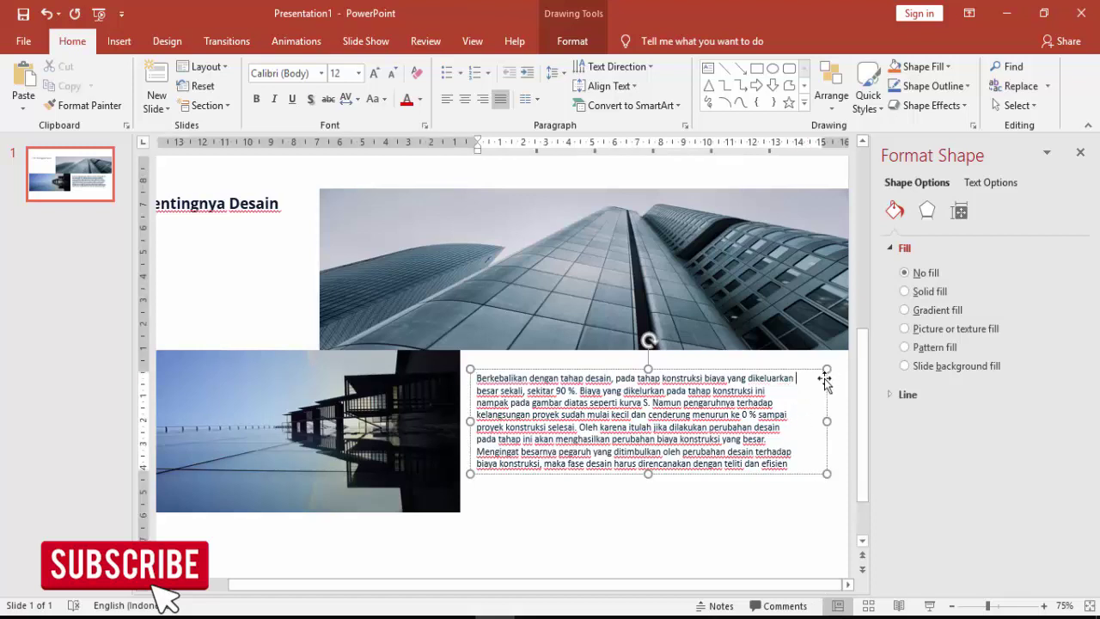
{"action": "key", "text": "Delete"}
{"action": "left_click", "coordinate": [787, 392]}
{"action": "key", "text": "Delete"}
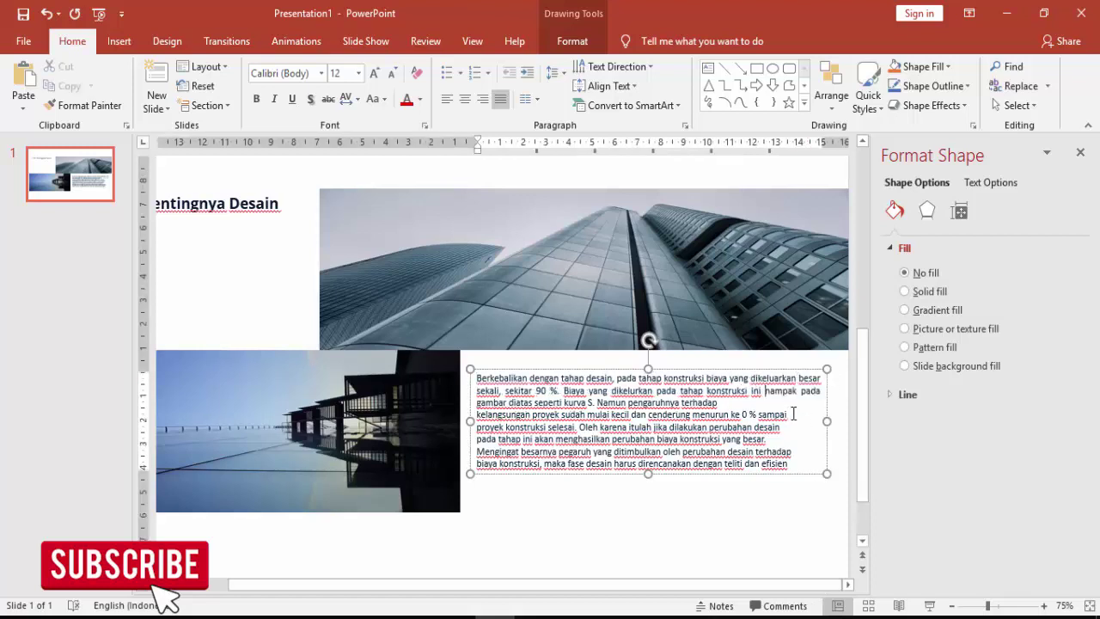
{"action": "key", "text": "Delete"}
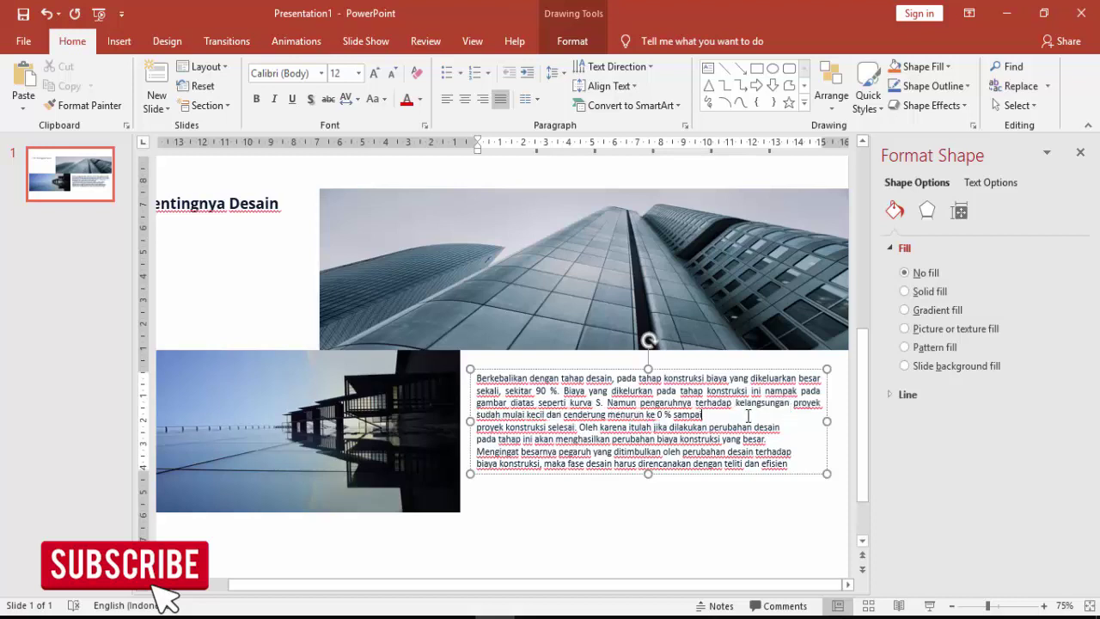
{"action": "key", "text": "Delete"}
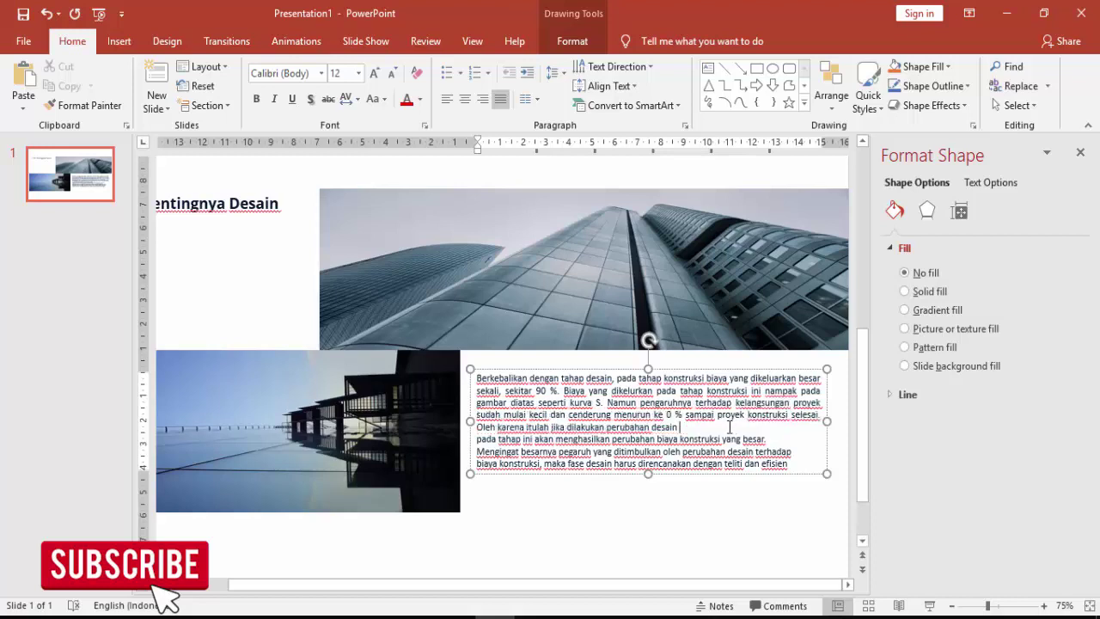
{"action": "key", "text": "Delete"}
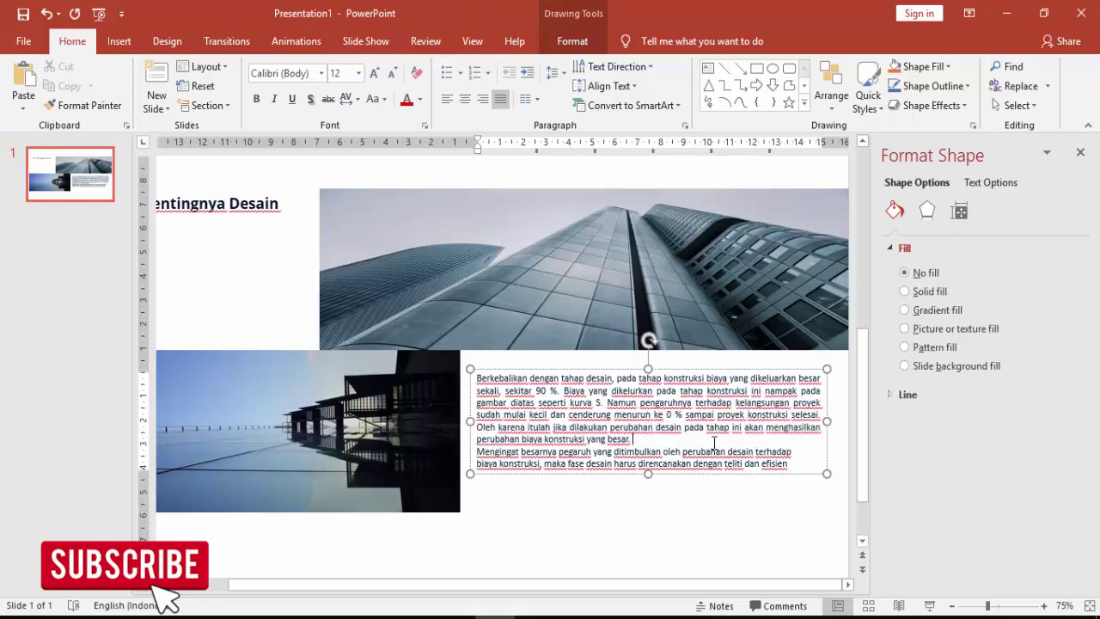
{"action": "key", "text": "Delete"}
{"action": "key", "text": "Delete"}
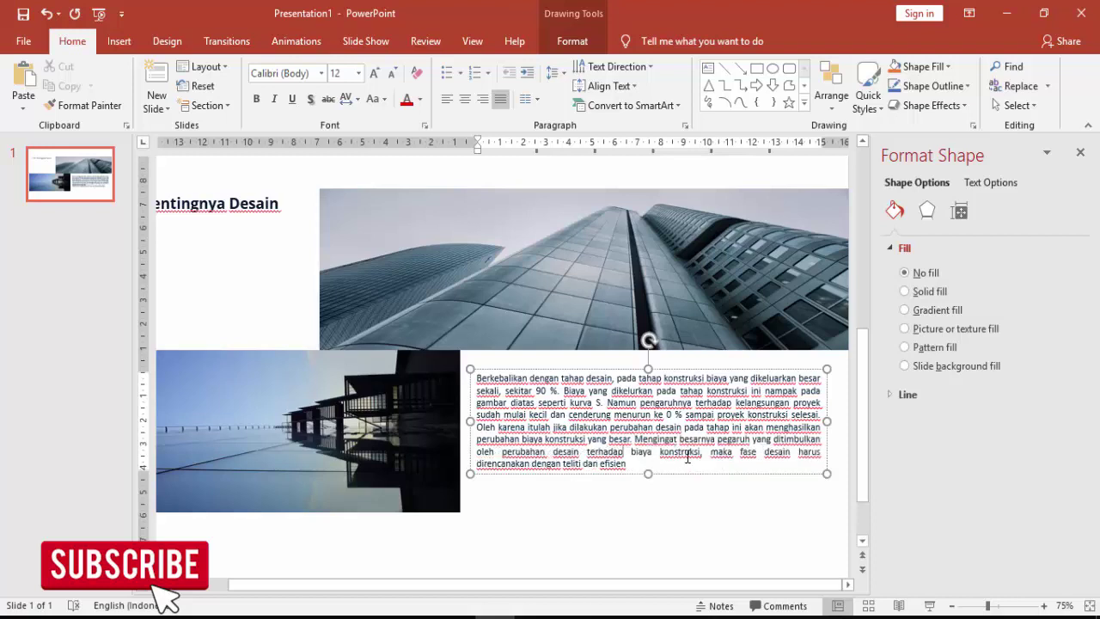
{"action": "left_click", "coordinate": [733, 497]}
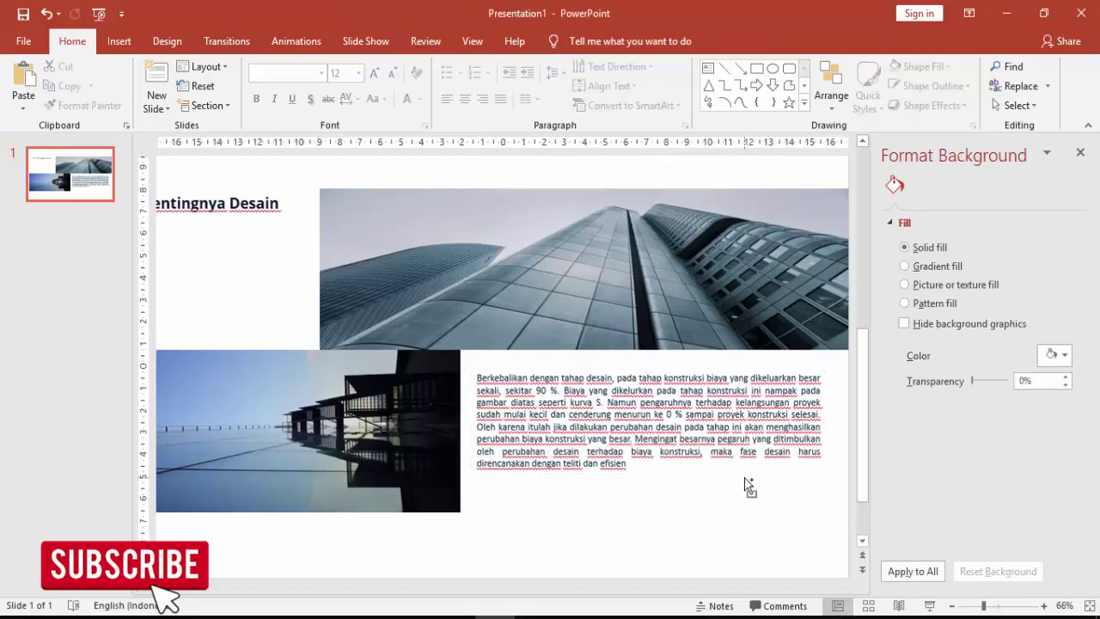
Change the slide 1 body text colour to a dark gray theme colour.
{"action": "scroll", "coordinate": [744, 477], "scroll_direction": "down", "scroll_amount": 3}
{"action": "left_click", "coordinate": [666, 449]}
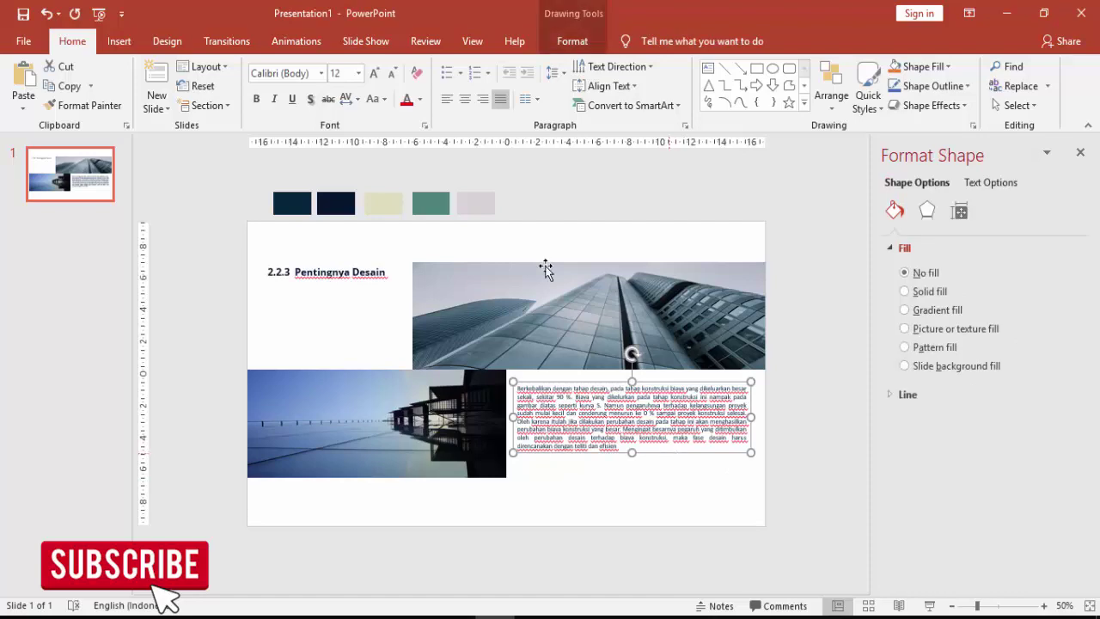
{"action": "left_click", "coordinate": [420, 99]}
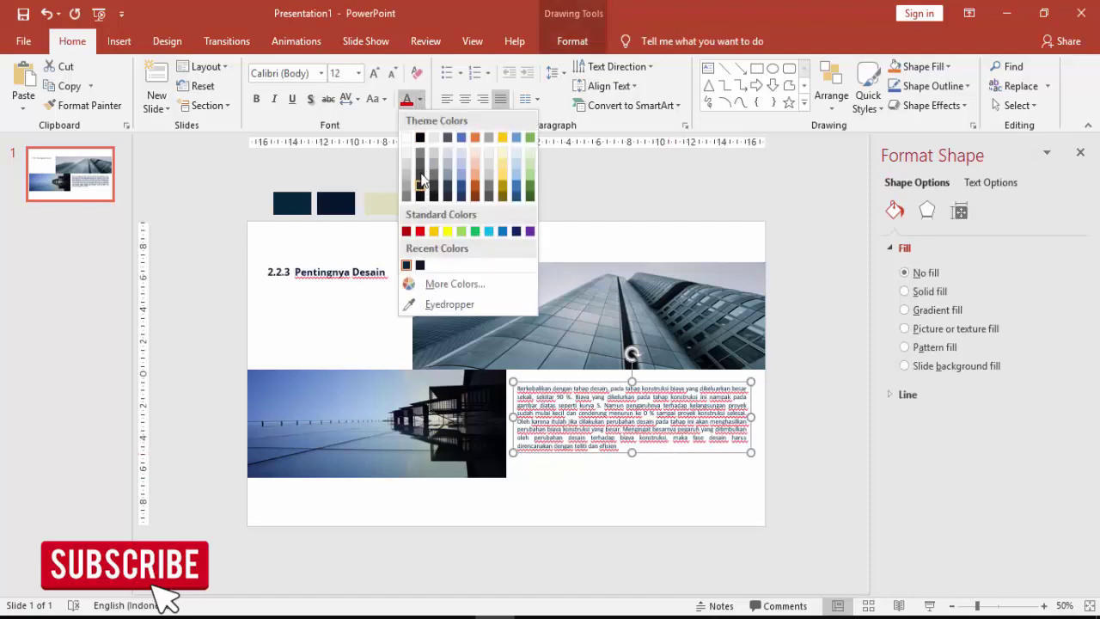
{"action": "left_click", "coordinate": [423, 178]}
Drag the '2.2.3 Pentingnya Desain' heading box to a new position on slide 1.
{"action": "scroll", "coordinate": [706, 450], "scroll_direction": "up", "scroll_amount": 5}
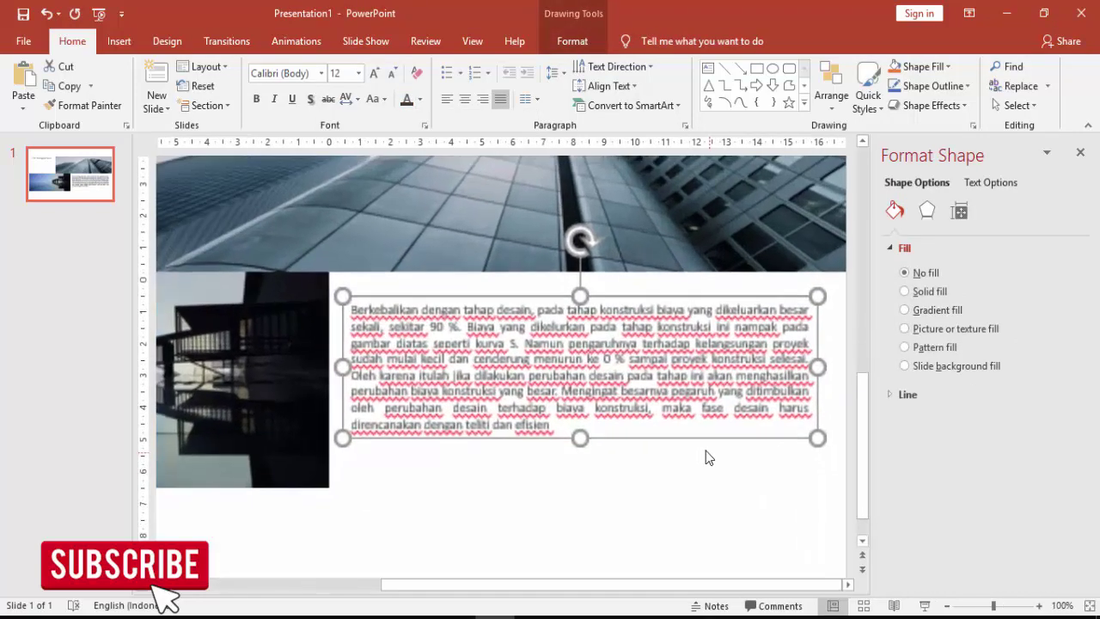
{"action": "scroll", "coordinate": [677, 432], "scroll_direction": "down", "scroll_amount": 3}
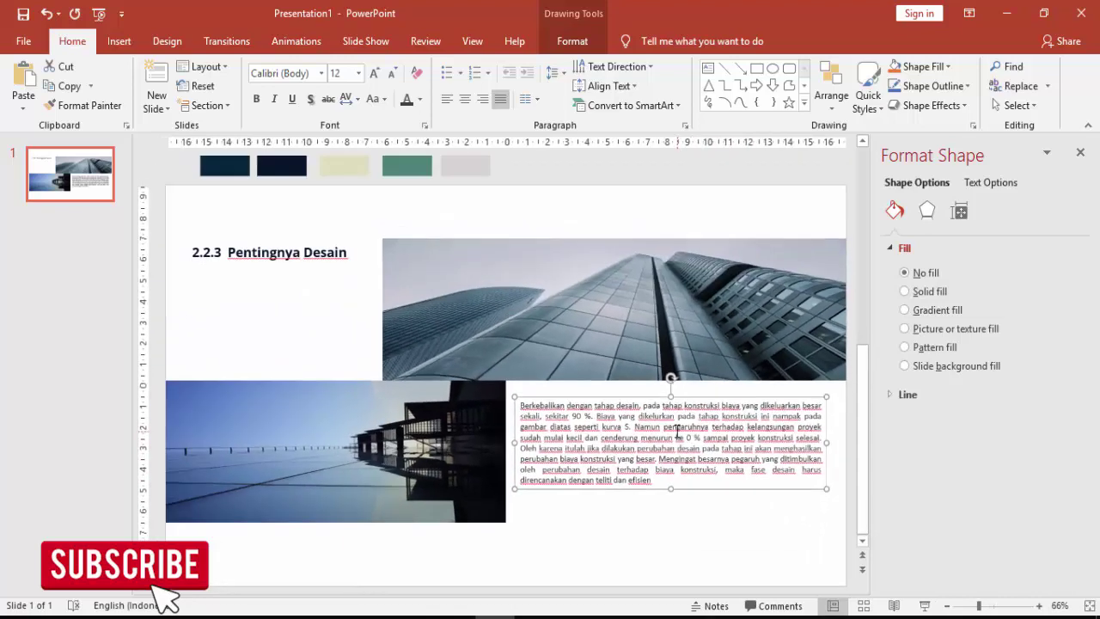
{"action": "scroll", "coordinate": [675, 434], "scroll_direction": "down", "scroll_amount": 2}
{"action": "left_click", "coordinate": [654, 478]}
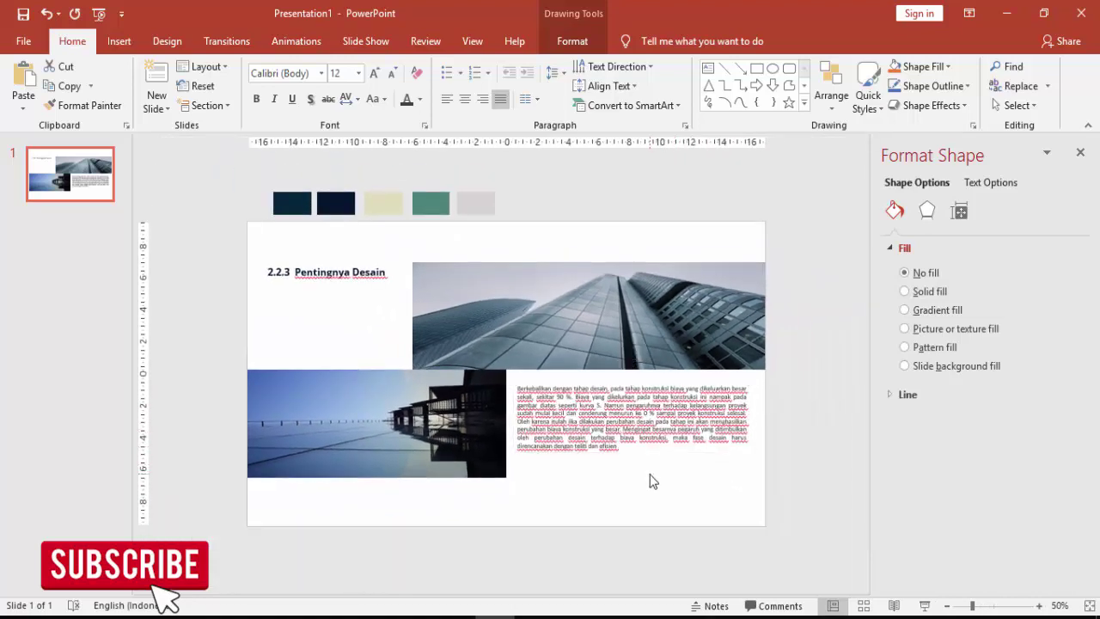
{"action": "left_click", "coordinate": [334, 289]}
{"action": "mouse_move", "coordinate": [338, 288]}
{"action": "left_mouse_down"}
{"action": "mouse_move", "coordinate": [335, 323]}
{"action": "mouse_move", "coordinate": [351, 261]}
{"action": "left_mouse_up"}
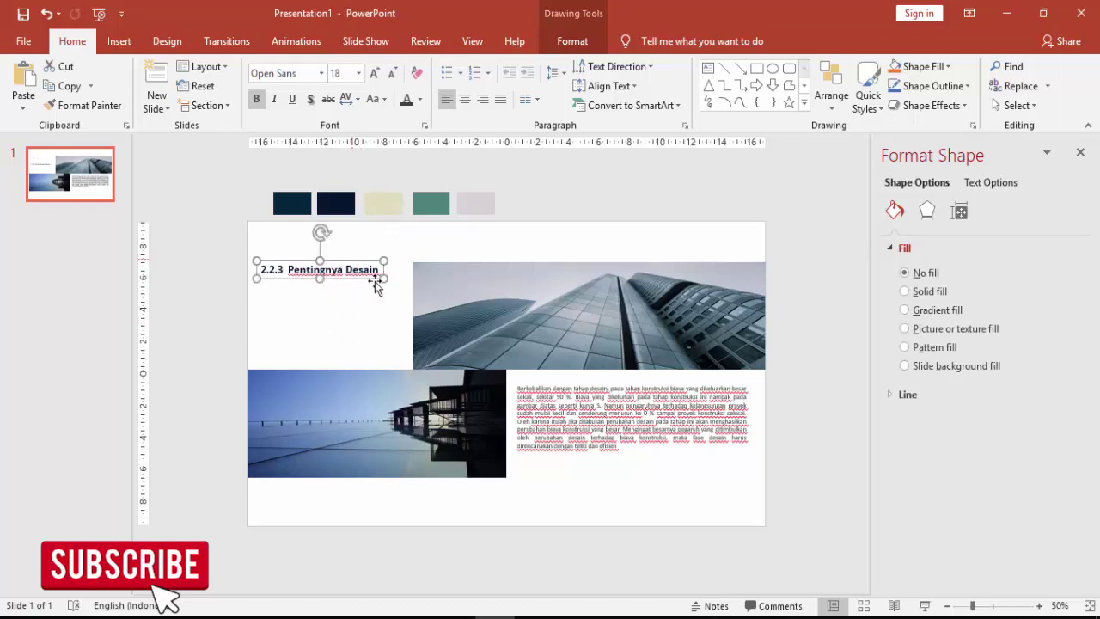
Drop the heading beside the top photo and insert a new slide after slide 1.
{"action": "left_click", "coordinate": [708, 462]}
{"action": "right_click", "coordinate": [80, 219]}
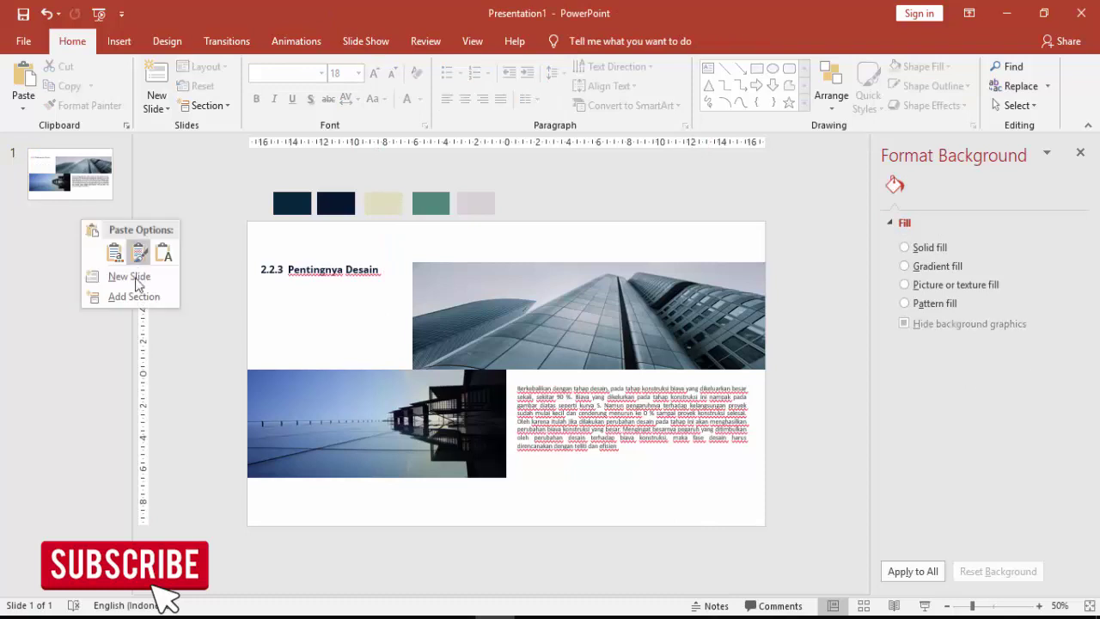
{"action": "left_click", "coordinate": [138, 279]}
Delete the title and content placeholders so the new slide is completely empty.
{"action": "left_click", "coordinate": [400, 241]}
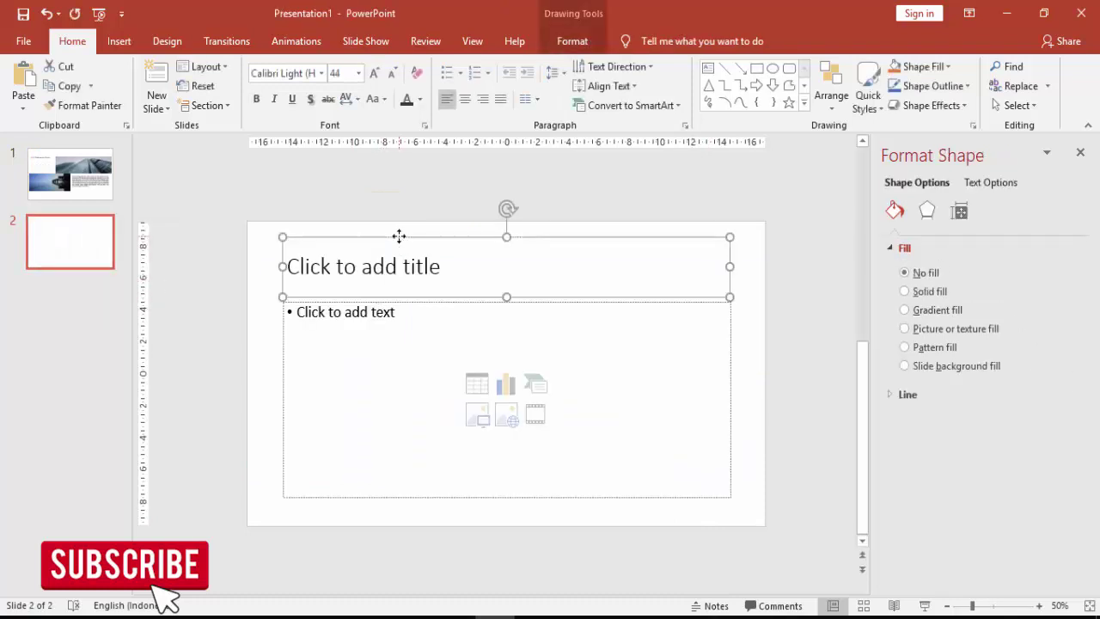
{"action": "key", "text": "Delete"}
{"action": "left_click", "coordinate": [421, 301]}
{"action": "key", "text": "Delete"}
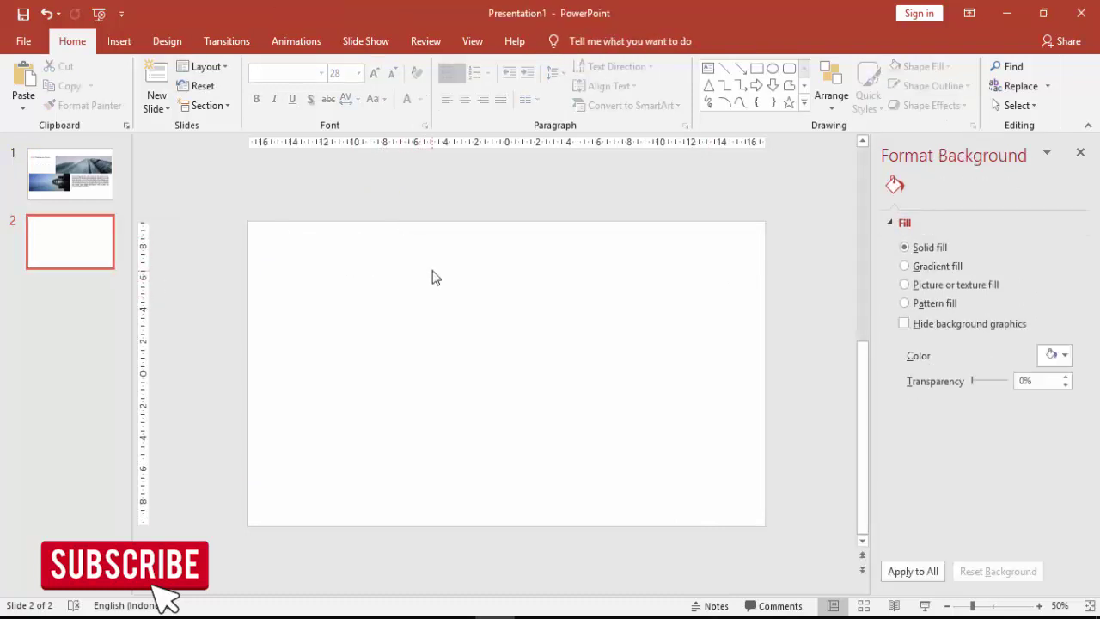
Draw a tall blue rectangle along the left side of slide 2.
{"action": "left_click", "coordinate": [118, 40]}
{"action": "left_click", "coordinate": [295, 86]}
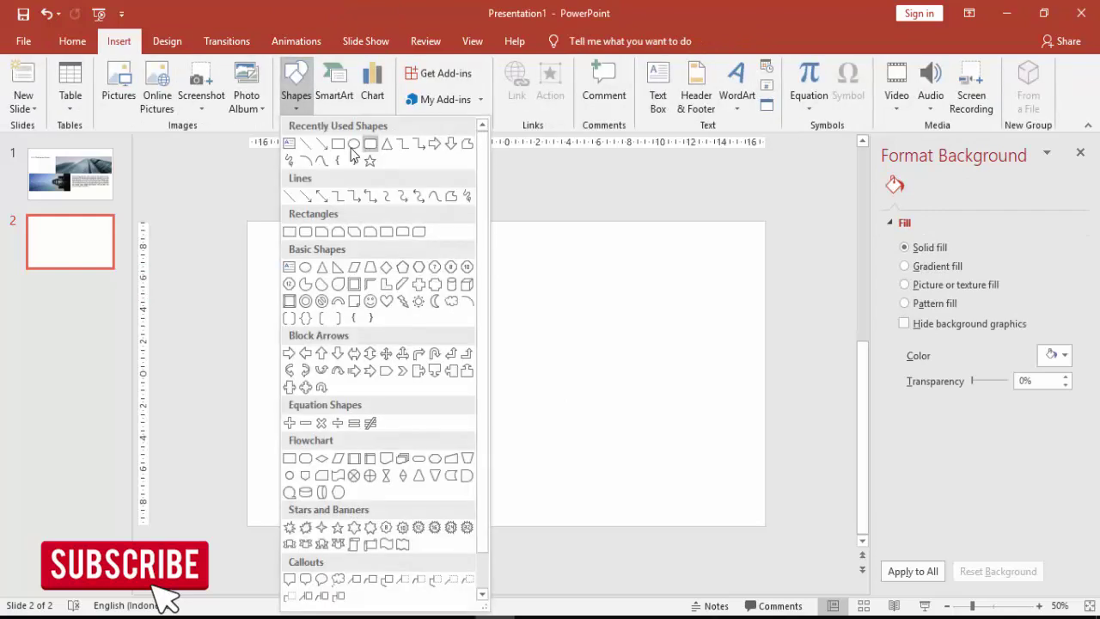
{"action": "left_click", "coordinate": [346, 148]}
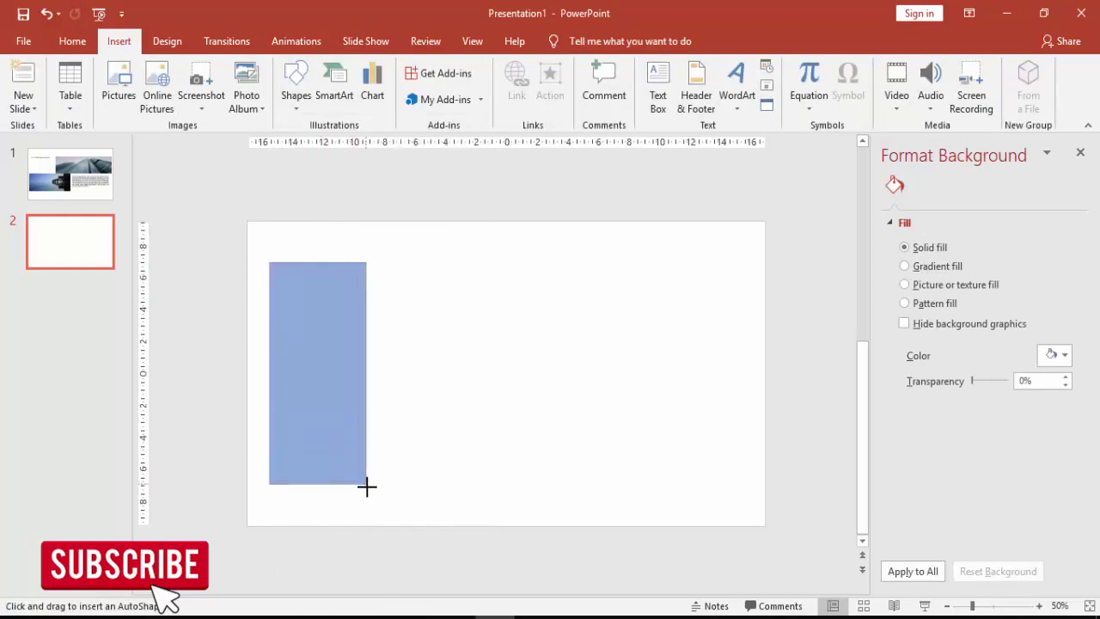
{"action": "left_click_drag", "start_coordinate": [268, 266], "coordinate": [372, 489]}
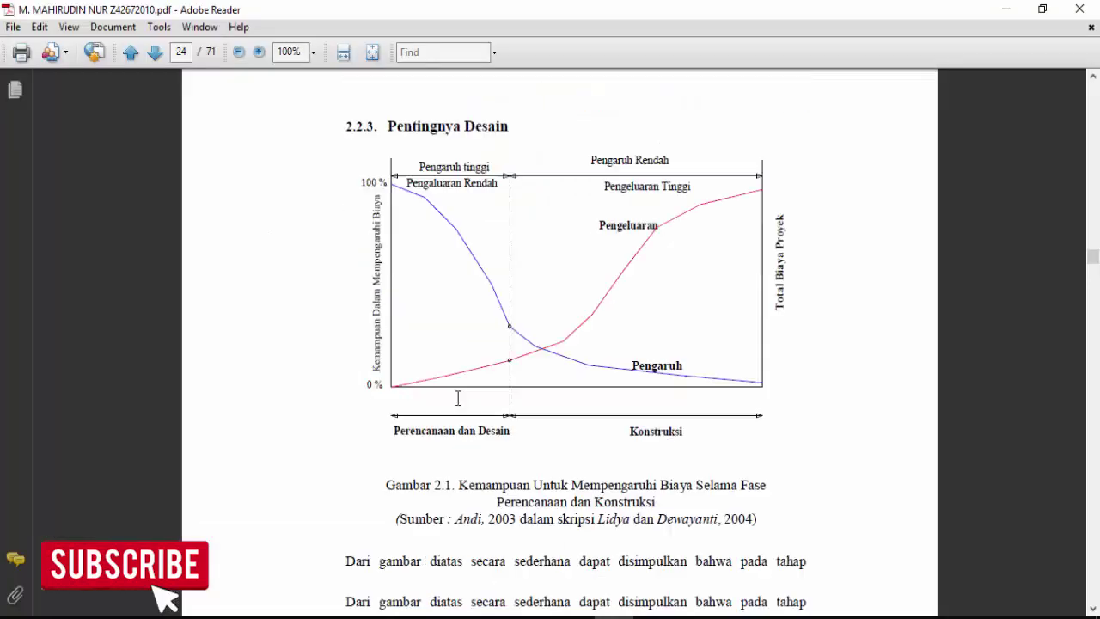
{"action": "scroll", "coordinate": [457, 393], "scroll_direction": "down", "scroll_amount": 8}
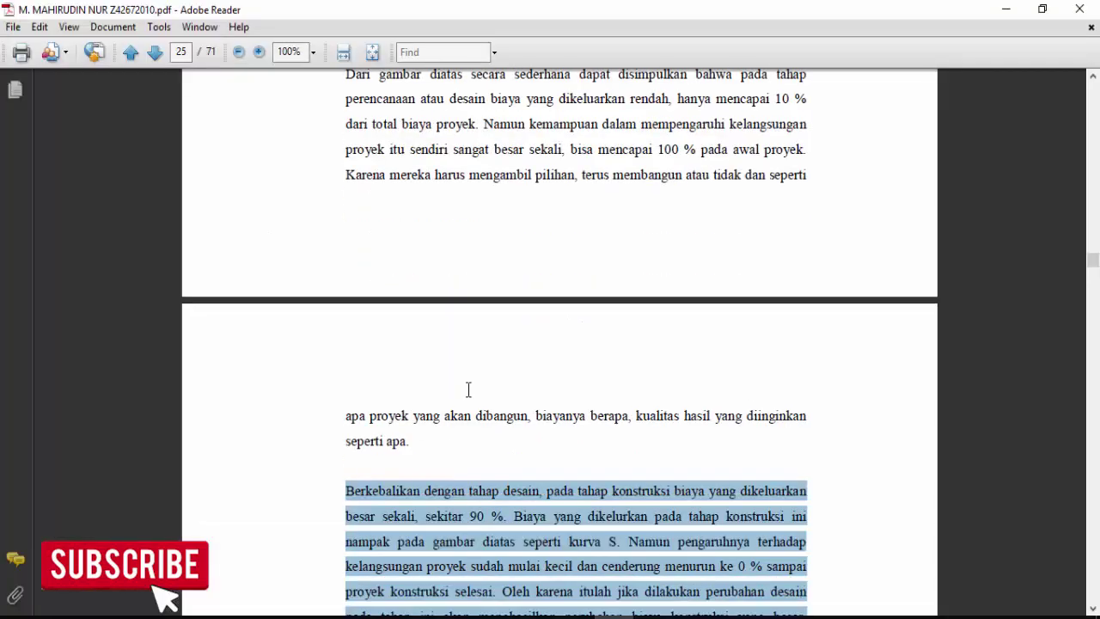
{"action": "scroll", "coordinate": [467, 388], "scroll_direction": "down", "scroll_amount": 5}
{"action": "scroll", "coordinate": [476, 398], "scroll_direction": "down", "scroll_amount": 5}
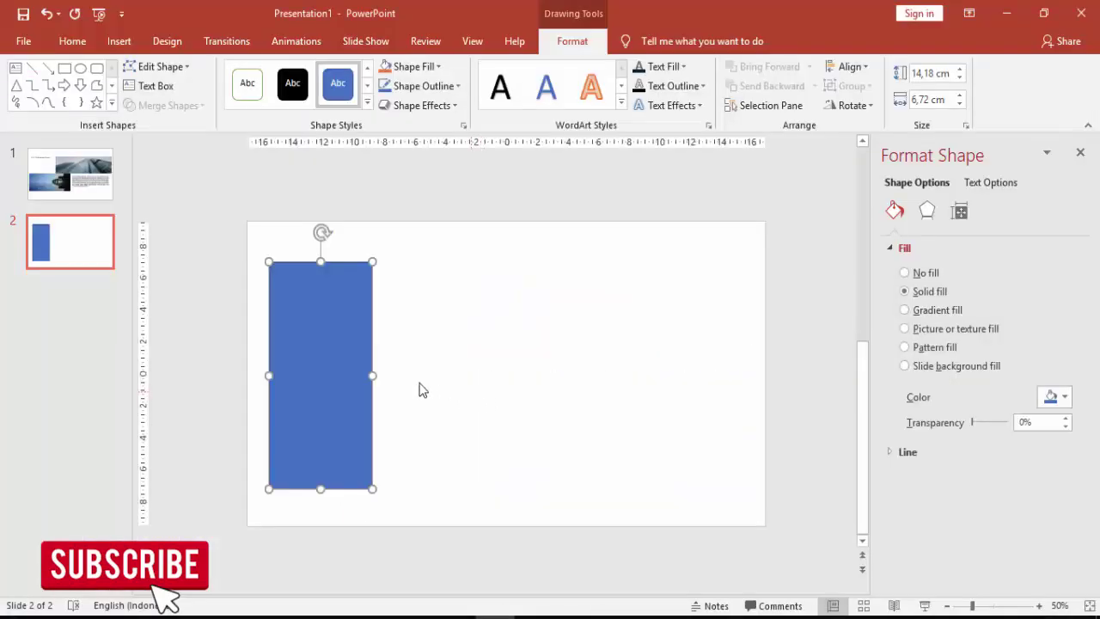
Add a blue square beside the tall rectangle, align their tops, and duplicate it into three squares.
{"action": "left_click", "coordinate": [379, 279]}
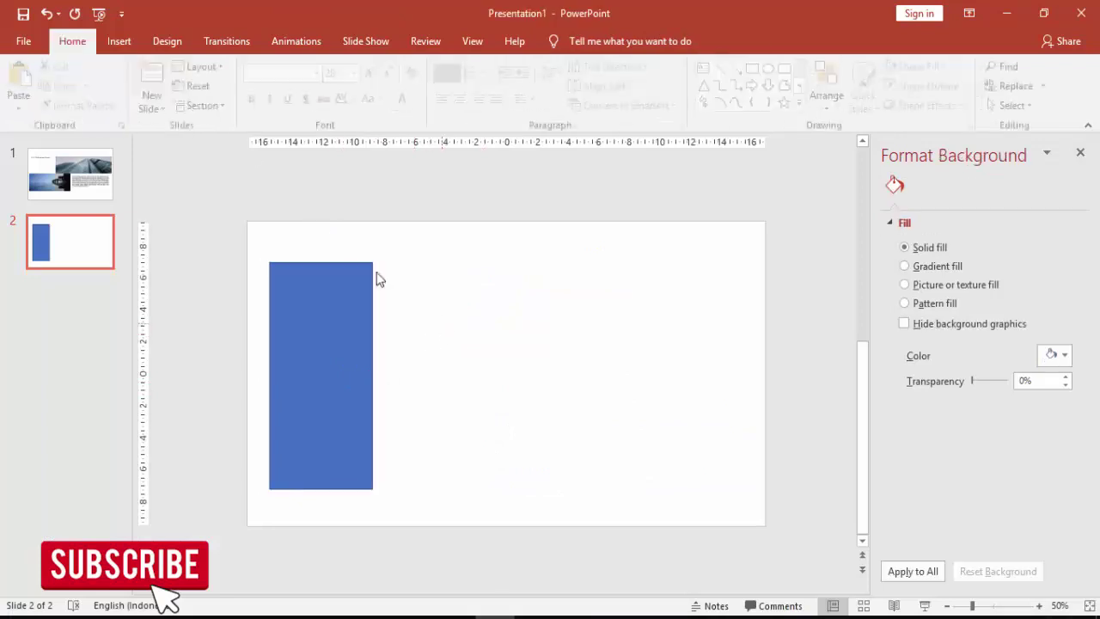
{"action": "left_click", "coordinate": [119, 41]}
{"action": "left_click", "coordinate": [308, 79]}
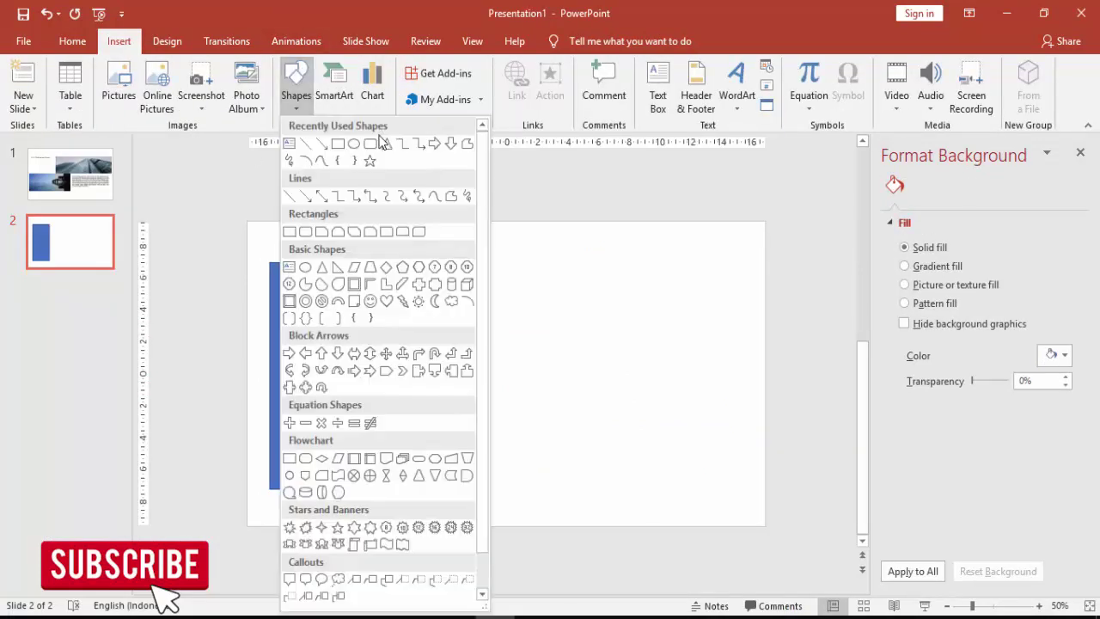
{"action": "left_click", "coordinate": [340, 146]}
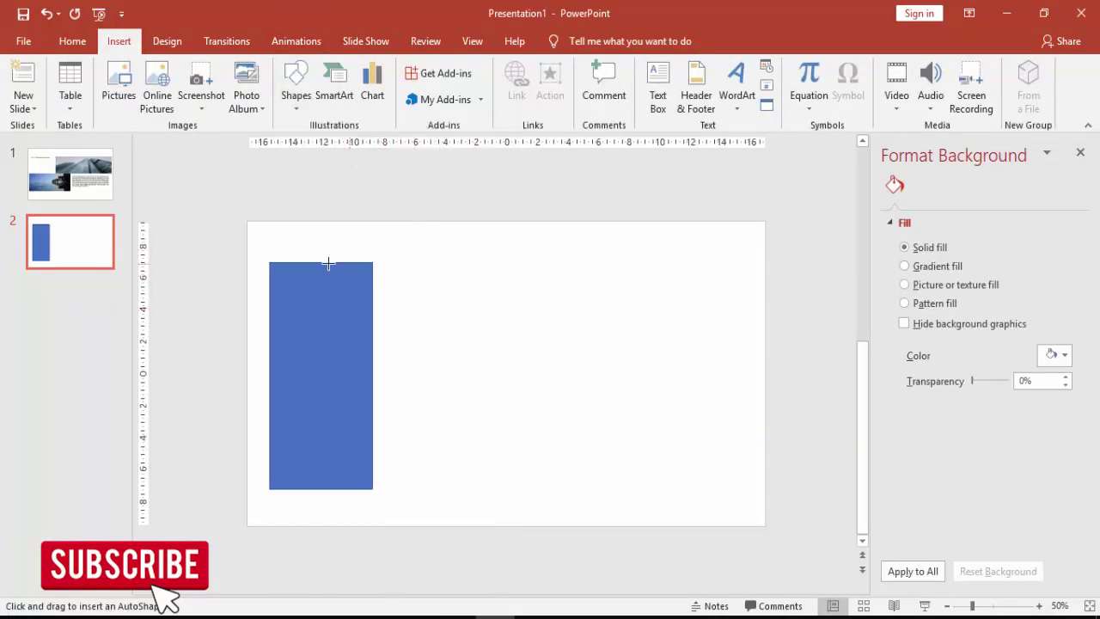
{"action": "mouse_move", "coordinate": [269, 261]}
{"action": "left_mouse_down"}
{"action": "mouse_move", "coordinate": [374, 352]}
{"action": "mouse_move", "coordinate": [372, 369]}
{"action": "left_mouse_up"}
{"action": "left_click_drag", "start_coordinate": [338, 328], "coordinate": [449, 308]}
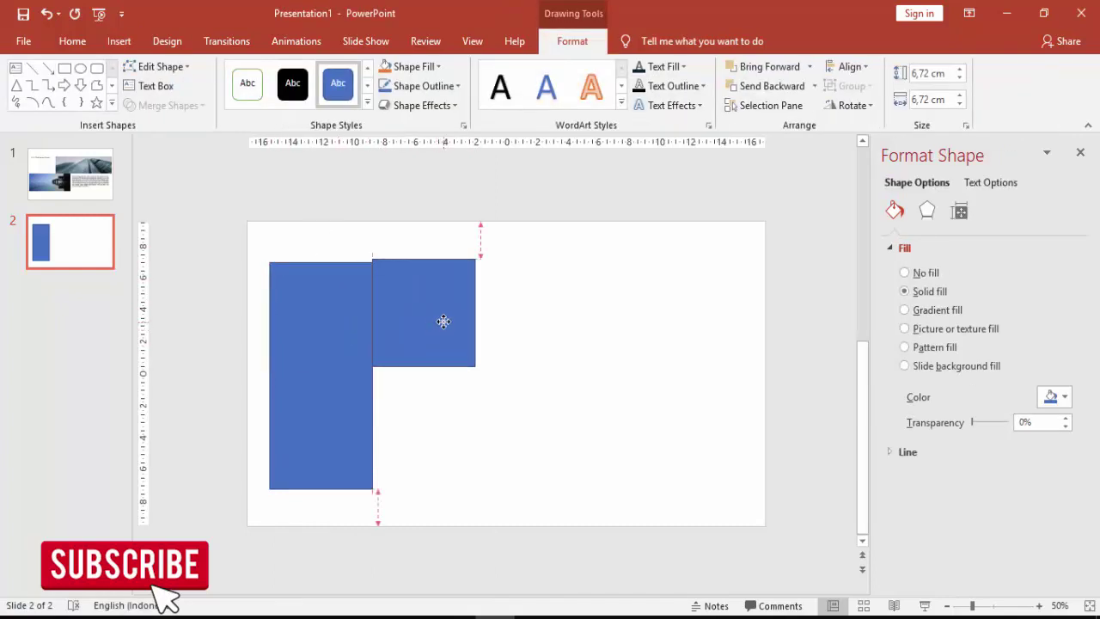
{"action": "left_click_drag", "start_coordinate": [363, 328], "coordinate": [354, 306]}
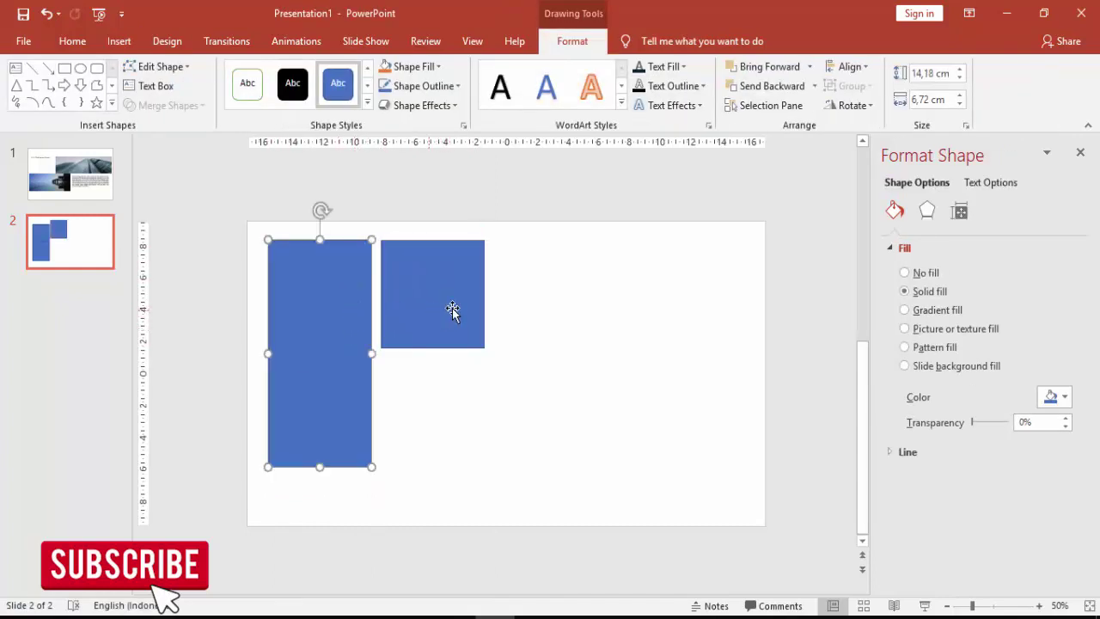
{"action": "left_click", "coordinate": [451, 309]}
{"action": "left_click_drag", "start_coordinate": [462, 315], "coordinate": [565, 289]}
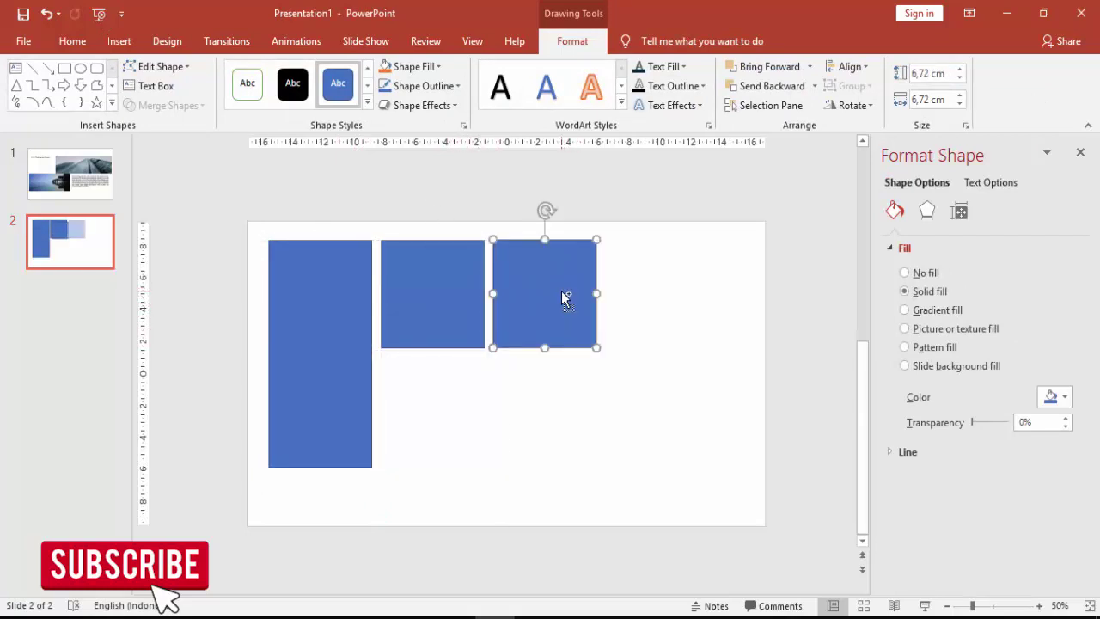
{"action": "key", "text": "ctrl+d"}
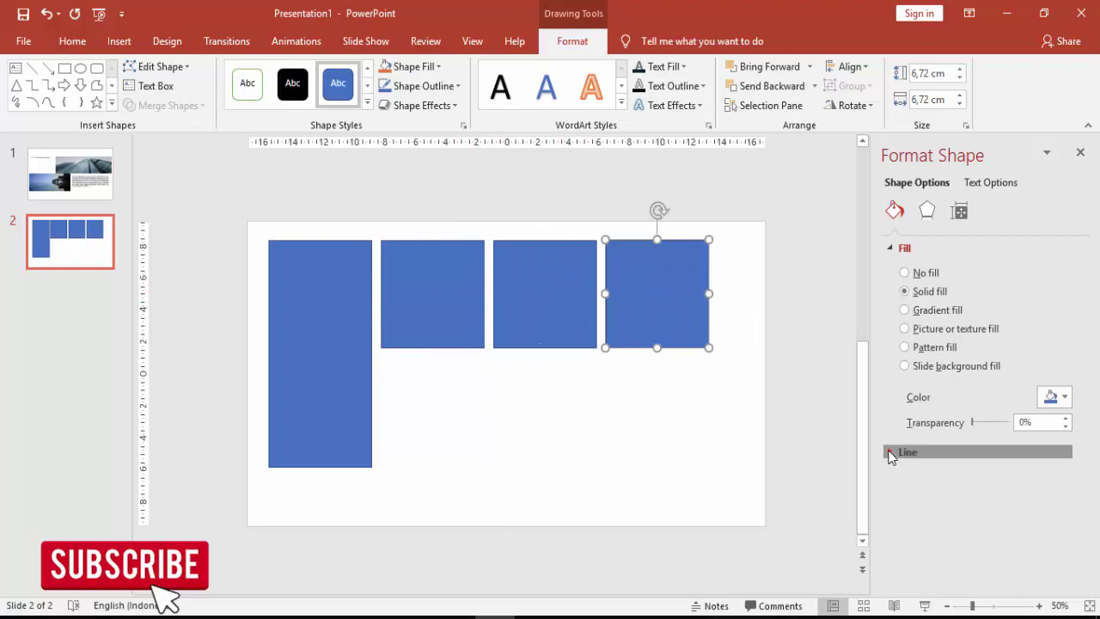
Set the outline to No line on all three squares and the tall rectangle.
{"action": "left_click", "coordinate": [894, 452]}
{"action": "left_click", "coordinate": [931, 483]}
{"action": "left_click", "coordinate": [548, 317]}
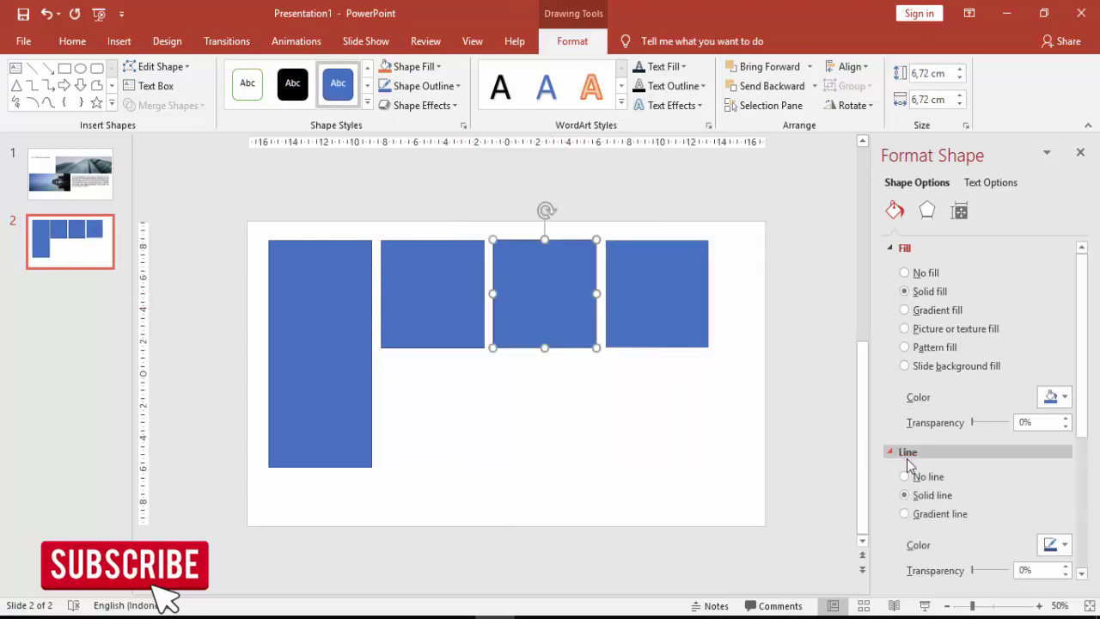
{"action": "left_click", "coordinate": [904, 476]}
{"action": "left_click", "coordinate": [464, 309]}
{"action": "left_click", "coordinate": [905, 476]}
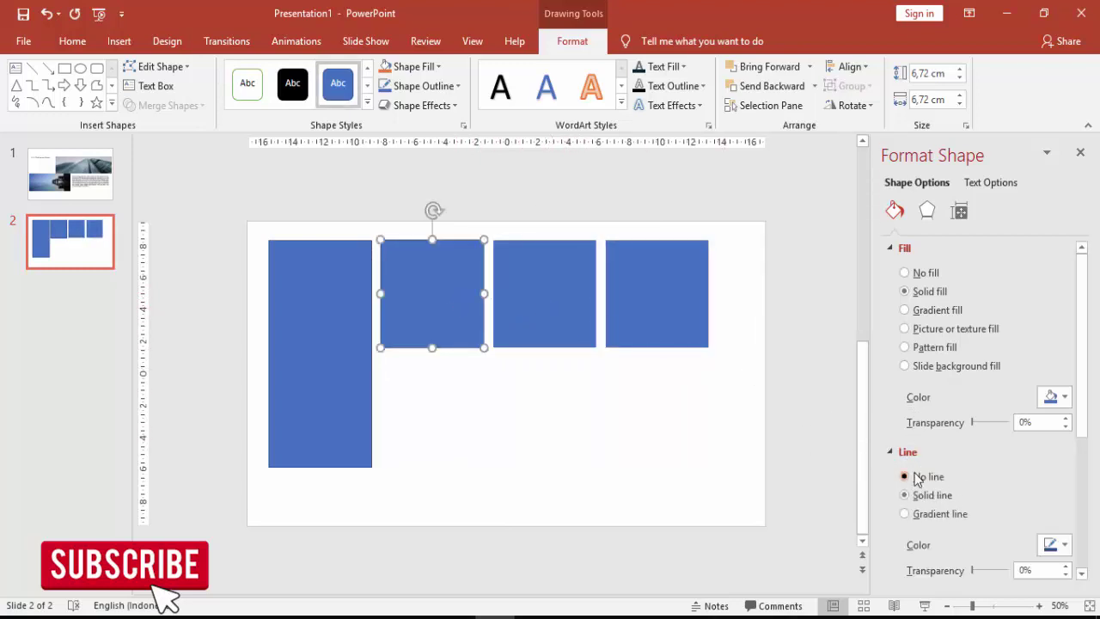
{"action": "left_click", "coordinate": [358, 347]}
{"action": "left_click", "coordinate": [903, 478]}
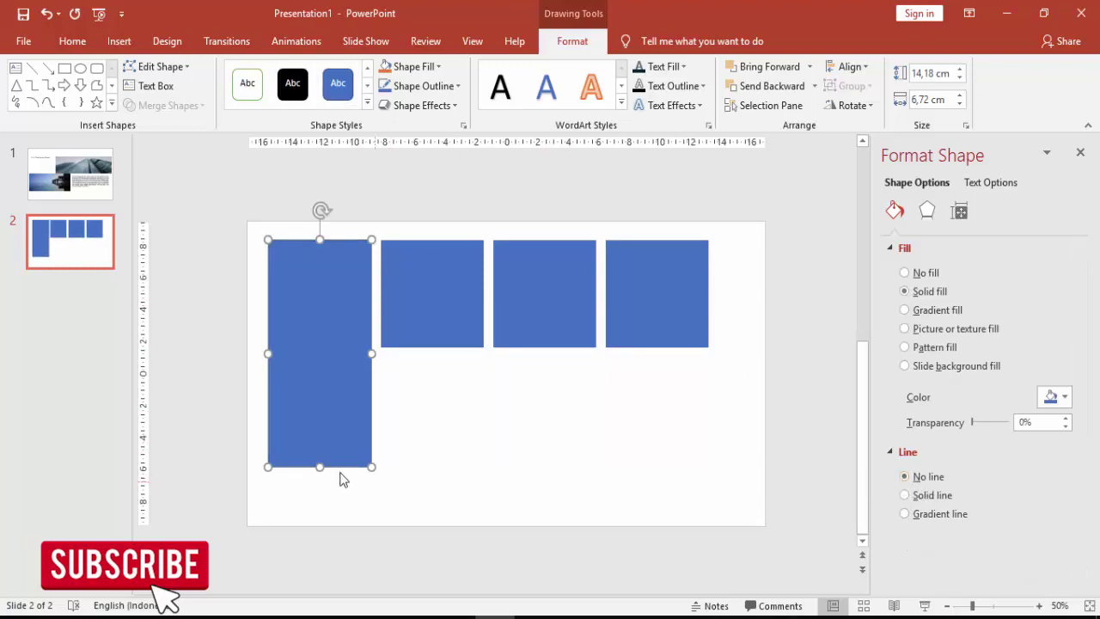
Extend the tall rectangle's bottom edge downward and start a picture fill for it.
{"action": "left_click_drag", "start_coordinate": [321, 469], "coordinate": [321, 504]}
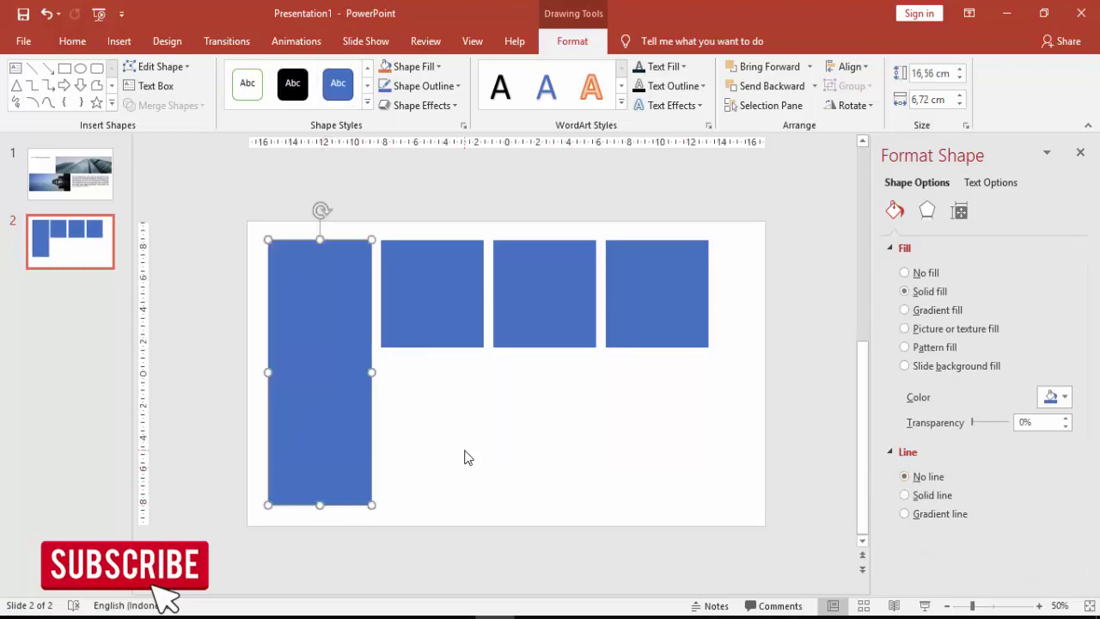
{"action": "left_click", "coordinate": [487, 430]}
{"action": "left_click", "coordinate": [270, 368]}
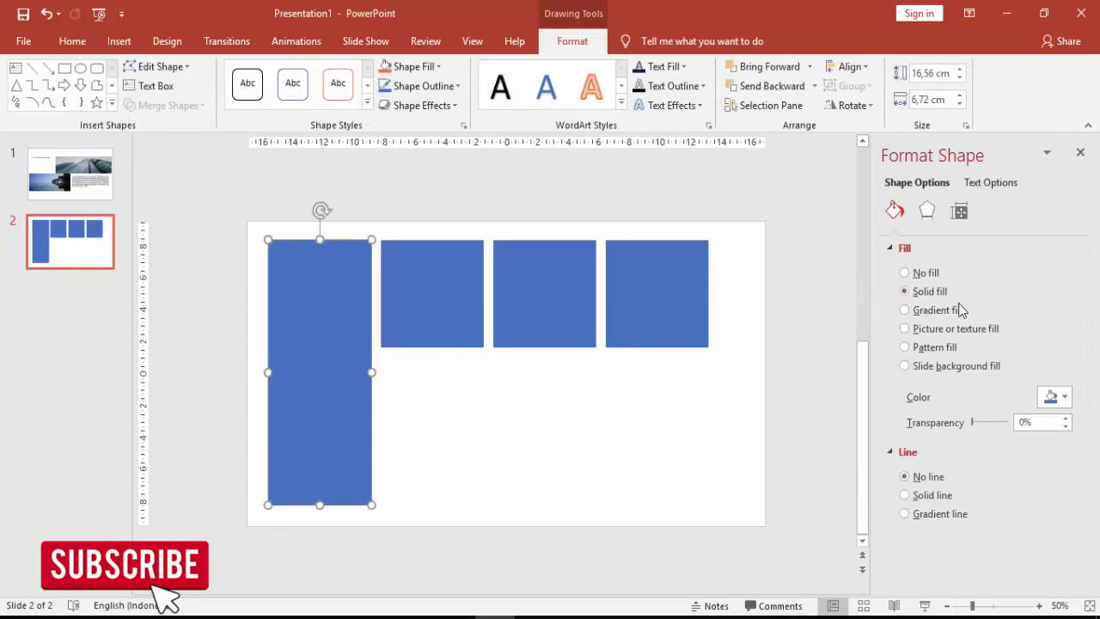
{"action": "left_click", "coordinate": [926, 331]}
Fill the tall rectangle with the iron steel building photo from a file.
{"action": "left_click", "coordinate": [928, 415]}
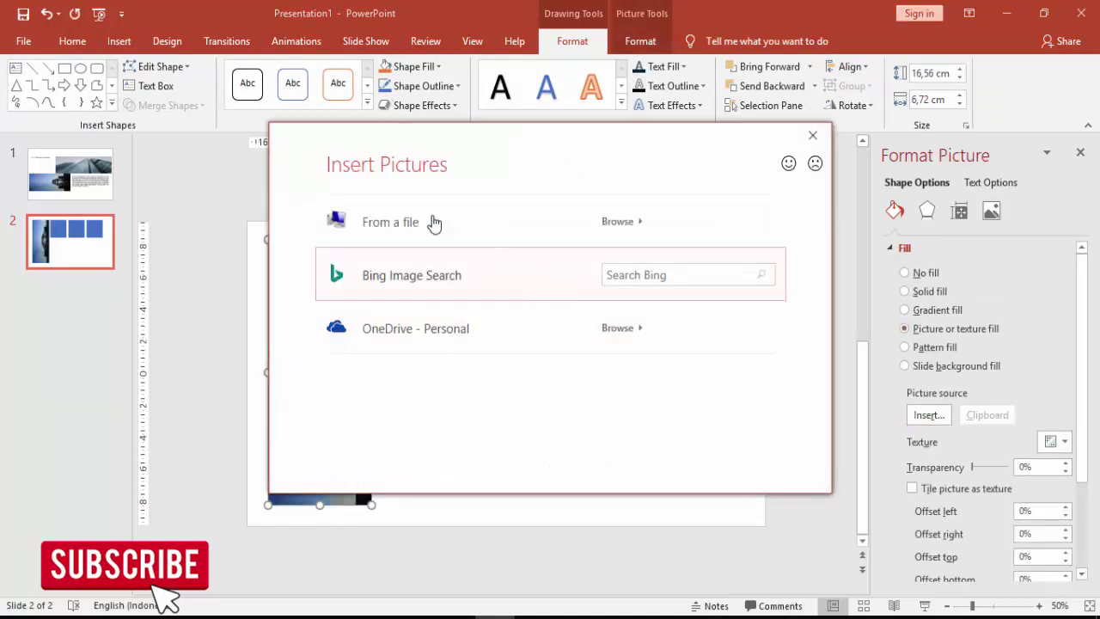
{"action": "left_click", "coordinate": [435, 223]}
{"action": "scroll", "coordinate": [336, 292], "scroll_direction": "down", "scroll_amount": 3}
{"action": "scroll", "coordinate": [336, 293], "scroll_direction": "down", "scroll_amount": 1}
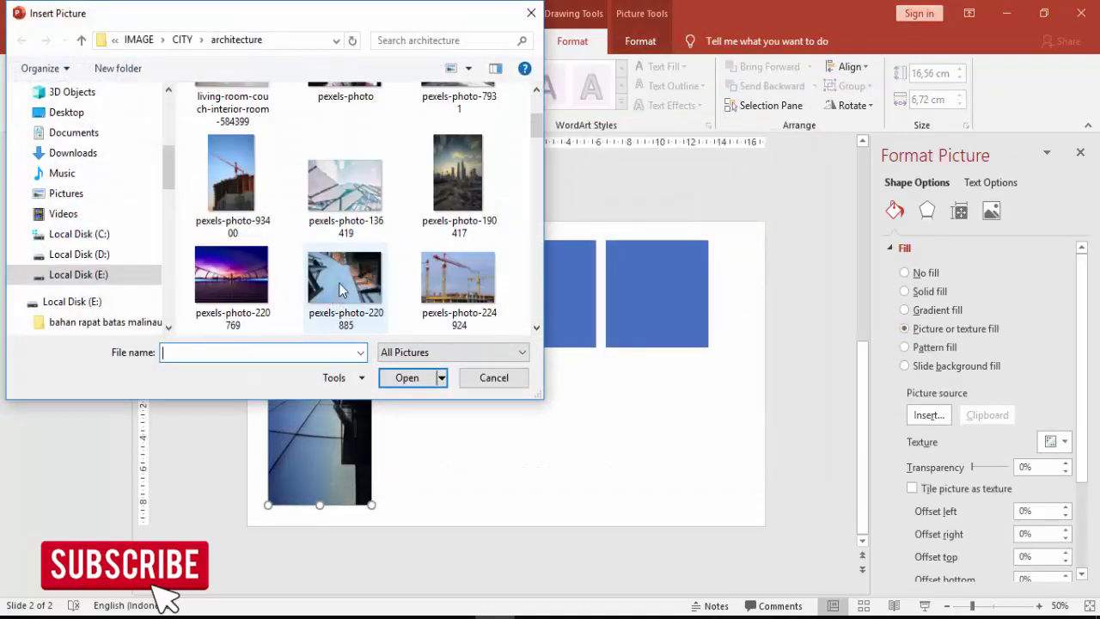
{"action": "scroll", "coordinate": [344, 258], "scroll_direction": "up", "scroll_amount": 3}
{"action": "left_click", "coordinate": [344, 144]}
{"action": "left_click", "coordinate": [406, 378]}
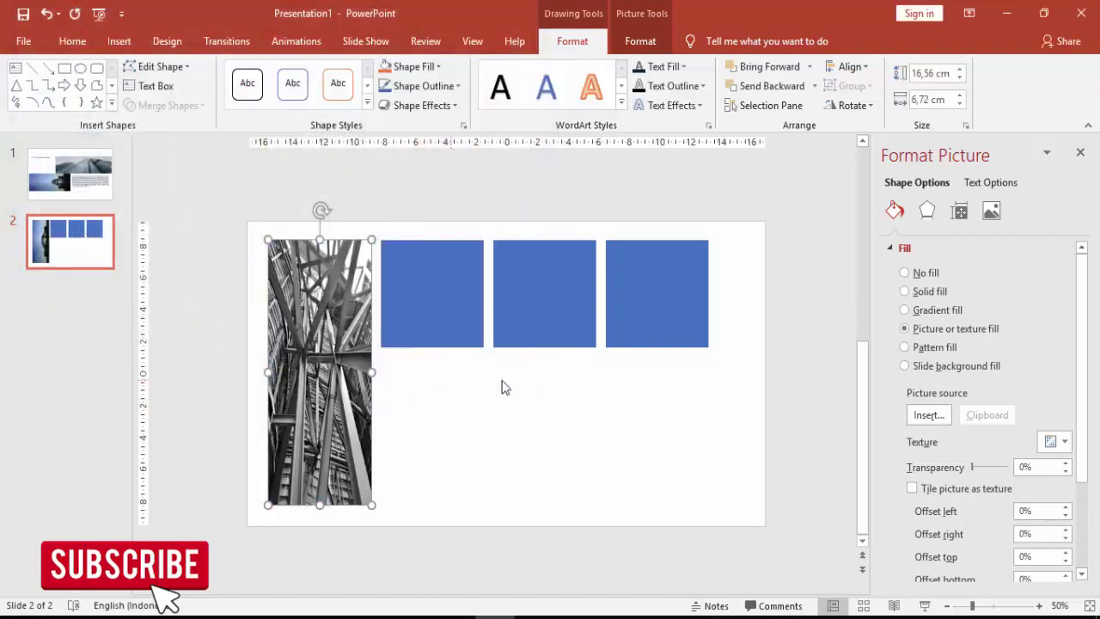
Fill the first blue square with the pexels-photo-7931 image.
{"action": "left_click", "coordinate": [438, 334]}
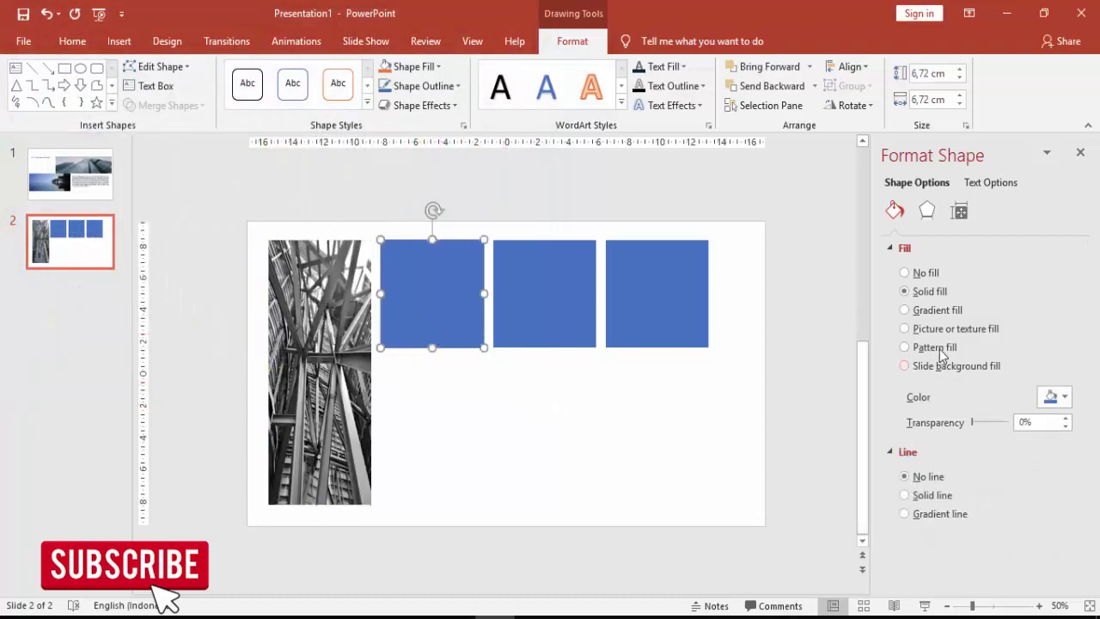
{"action": "left_click", "coordinate": [929, 416]}
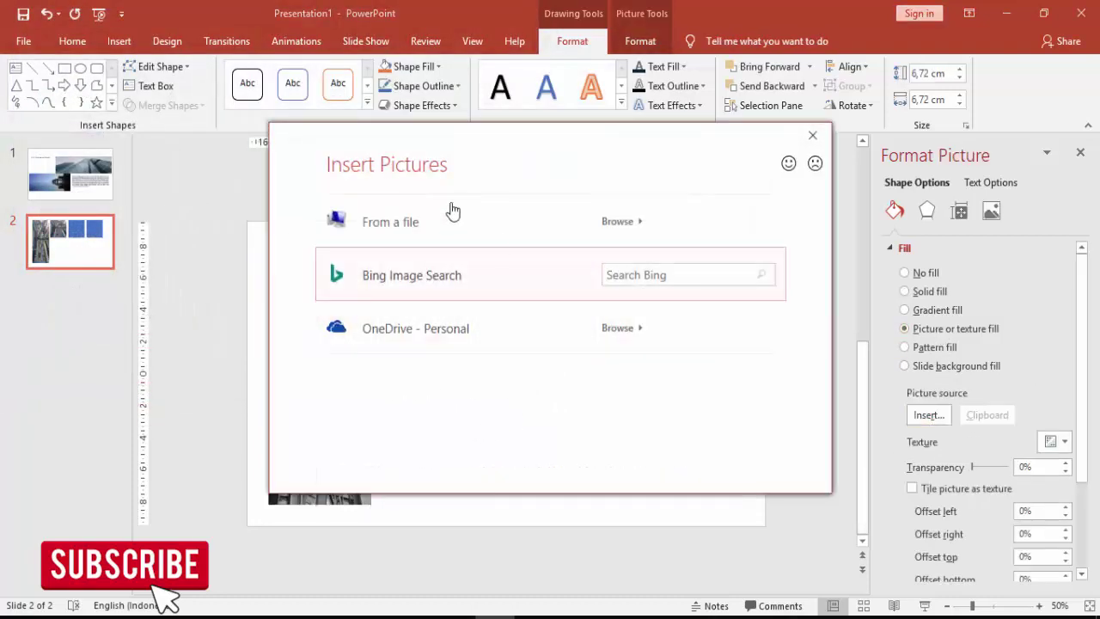
{"action": "key", "text": "Escape"}
{"action": "scroll", "coordinate": [465, 266], "scroll_direction": "down", "scroll_amount": 3}
{"action": "scroll", "coordinate": [465, 265], "scroll_direction": "up", "scroll_amount": 3}
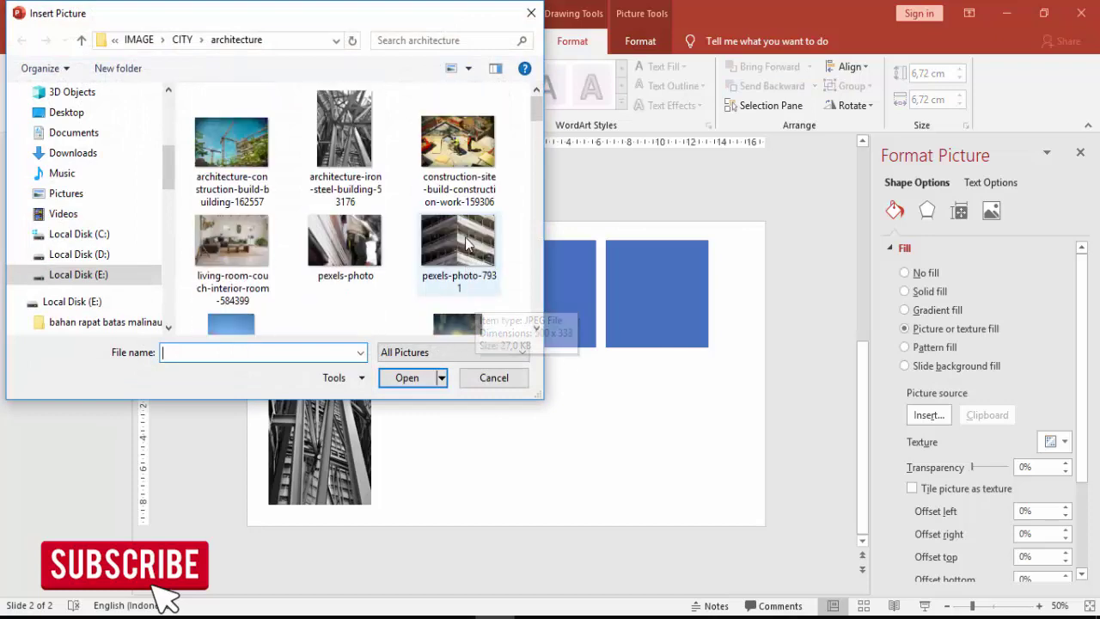
{"action": "left_click", "coordinate": [459, 249]}
{"action": "left_click", "coordinate": [434, 377]}
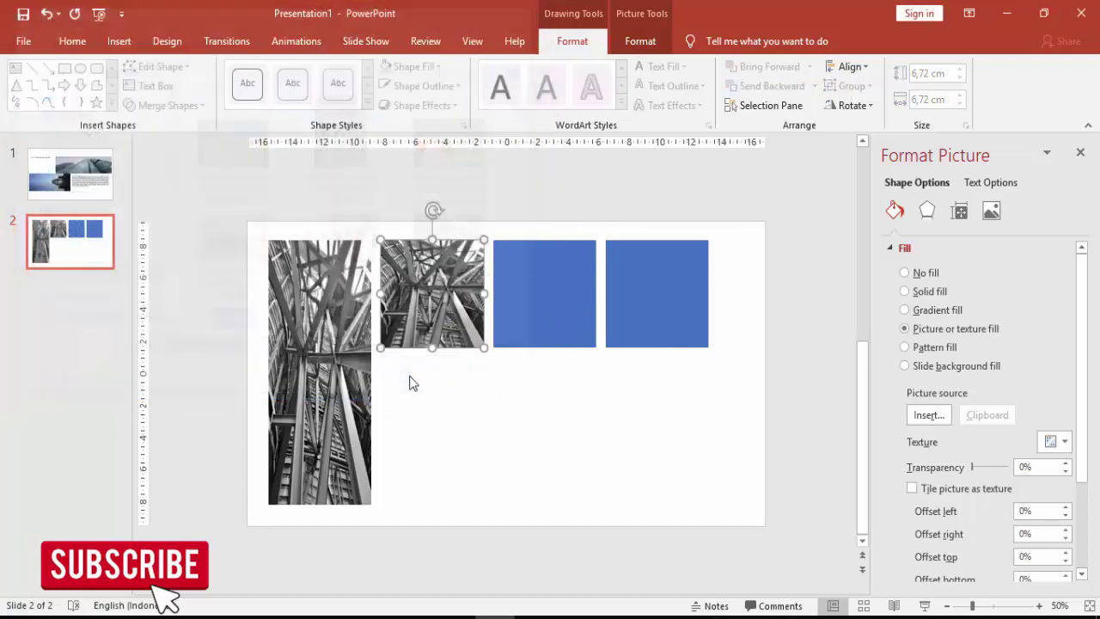
Fill the second blue square with another pexels-photo image.
{"action": "left_click", "coordinate": [528, 304]}
{"action": "left_click", "coordinate": [955, 331]}
{"action": "left_click", "coordinate": [929, 415]}
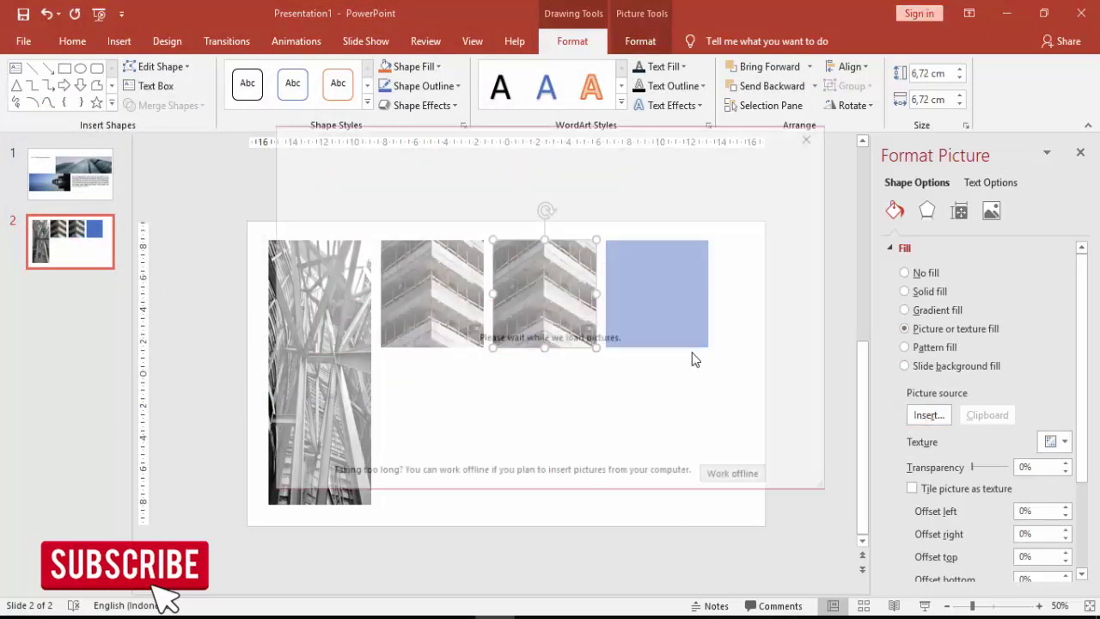
{"action": "key", "text": "Escape"}
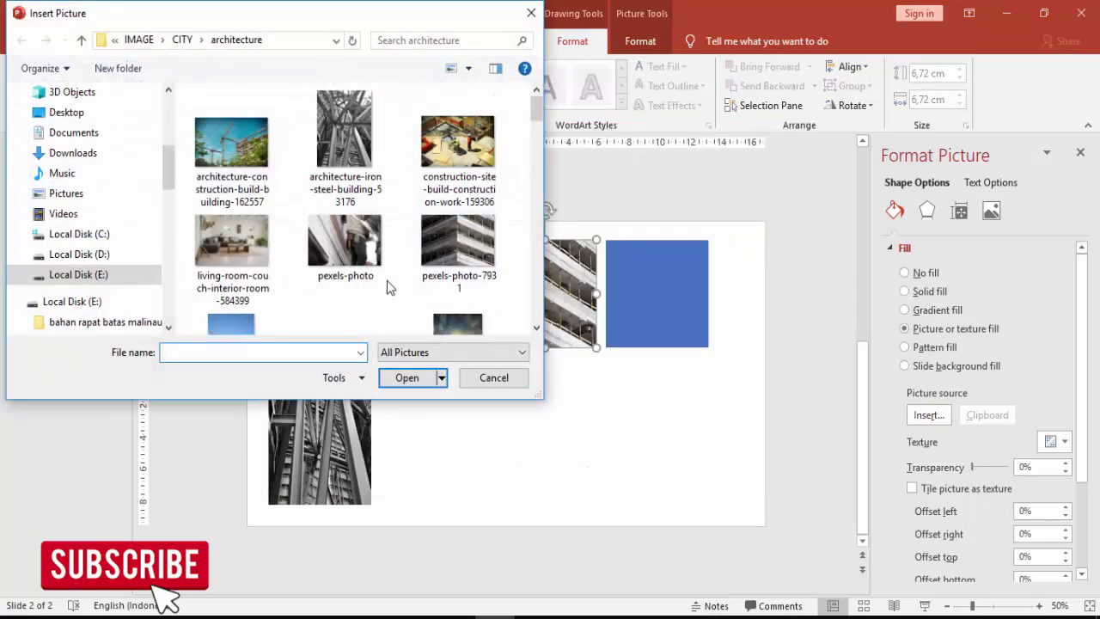
{"action": "left_click", "coordinate": [345, 249]}
{"action": "left_click", "coordinate": [413, 378]}
Fill the last square with the pexels-photo-220885 blue-sky steel-beam photo.
{"action": "left_click", "coordinate": [658, 319]}
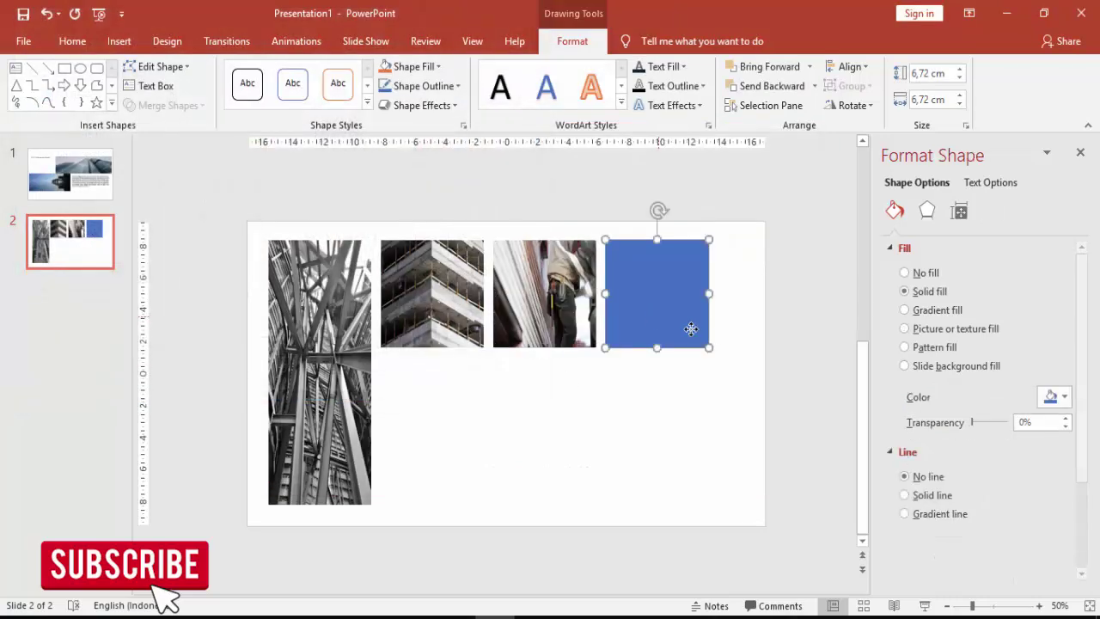
{"action": "left_click", "coordinate": [935, 330]}
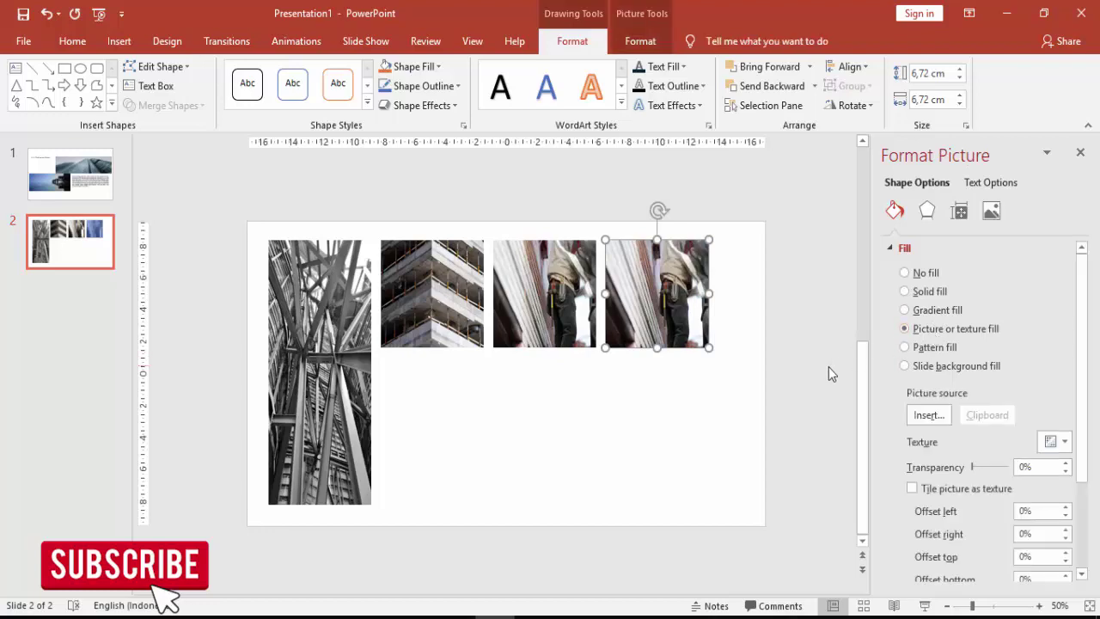
{"action": "left_click", "coordinate": [929, 415]}
{"action": "left_click", "coordinate": [418, 242]}
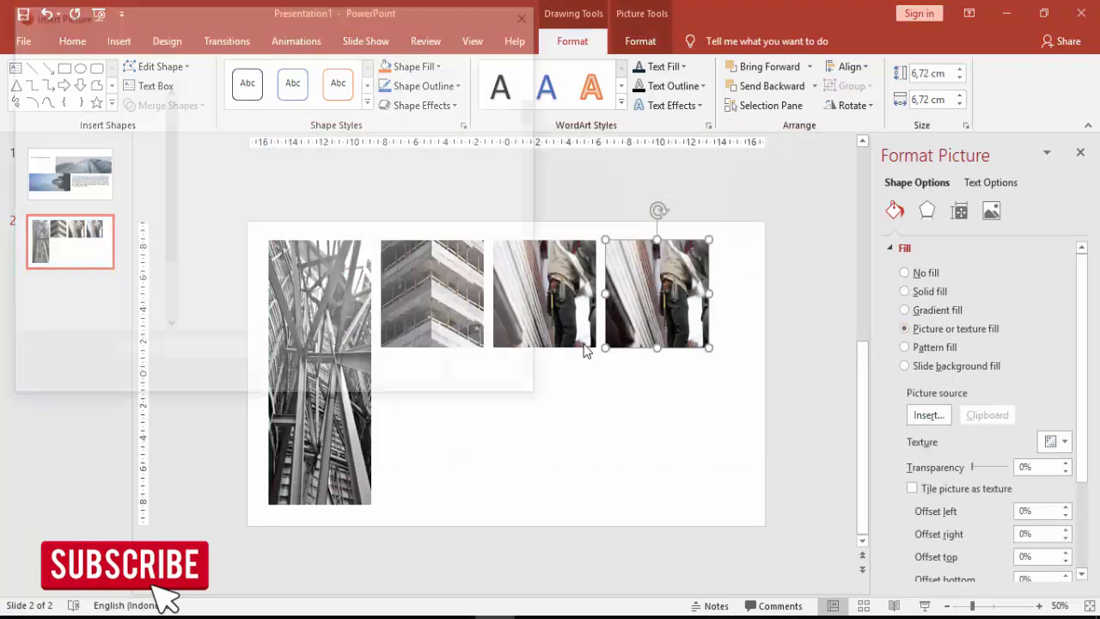
{"action": "scroll", "coordinate": [526, 289], "scroll_direction": "down", "scroll_amount": 3}
{"action": "scroll", "coordinate": [523, 295], "scroll_direction": "down", "scroll_amount": 1}
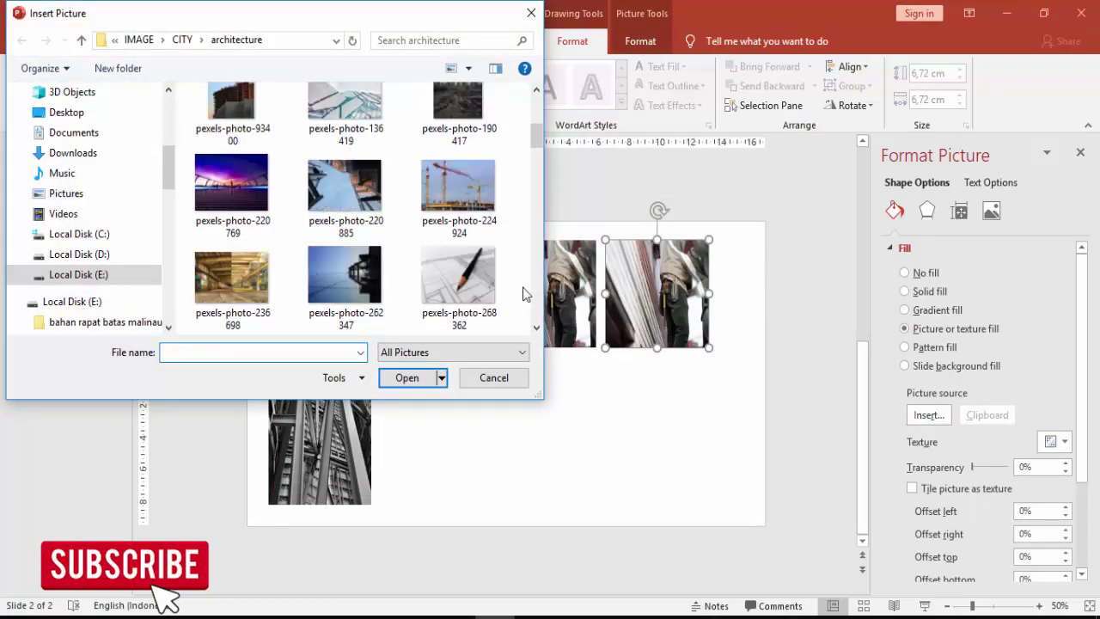
{"action": "left_click", "coordinate": [344, 193]}
{"action": "left_click", "coordinate": [411, 376]}
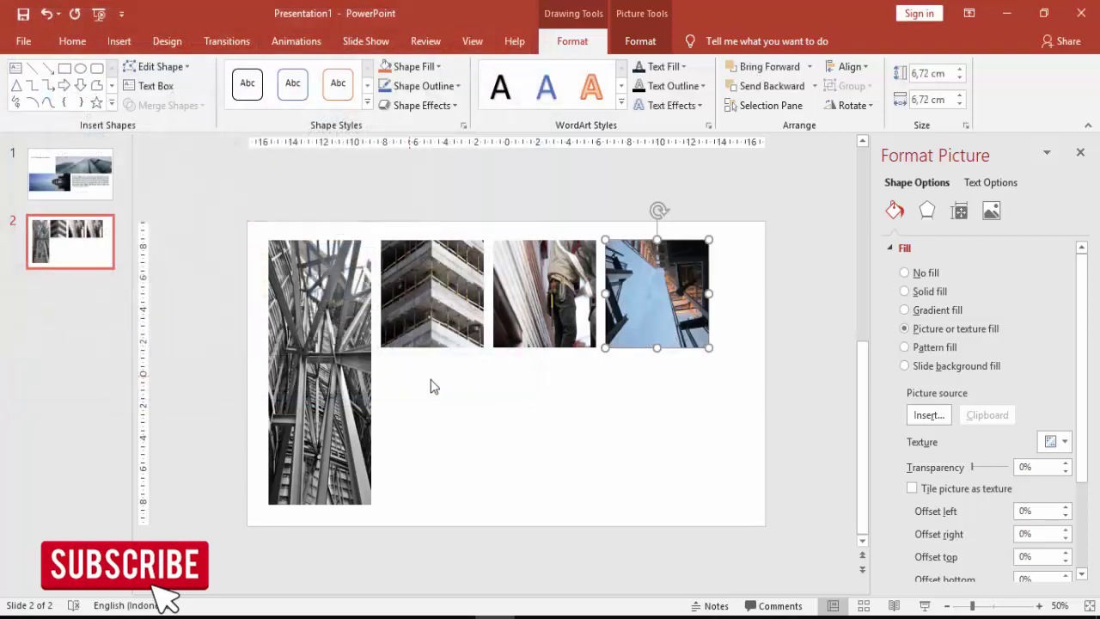
{"action": "left_click", "coordinate": [590, 413]}
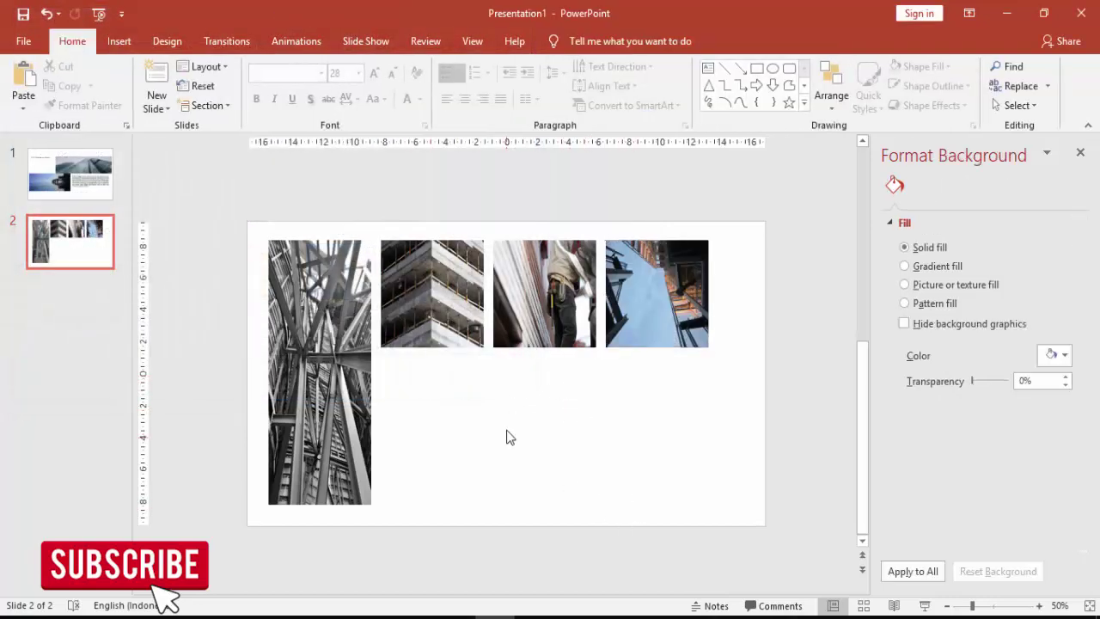
Copy the slide 1 heading and body paragraph and paste them onto slide 2.
{"action": "scroll", "coordinate": [436, 443], "scroll_direction": "up", "scroll_amount": 2}
{"action": "left_click", "coordinate": [315, 275]}
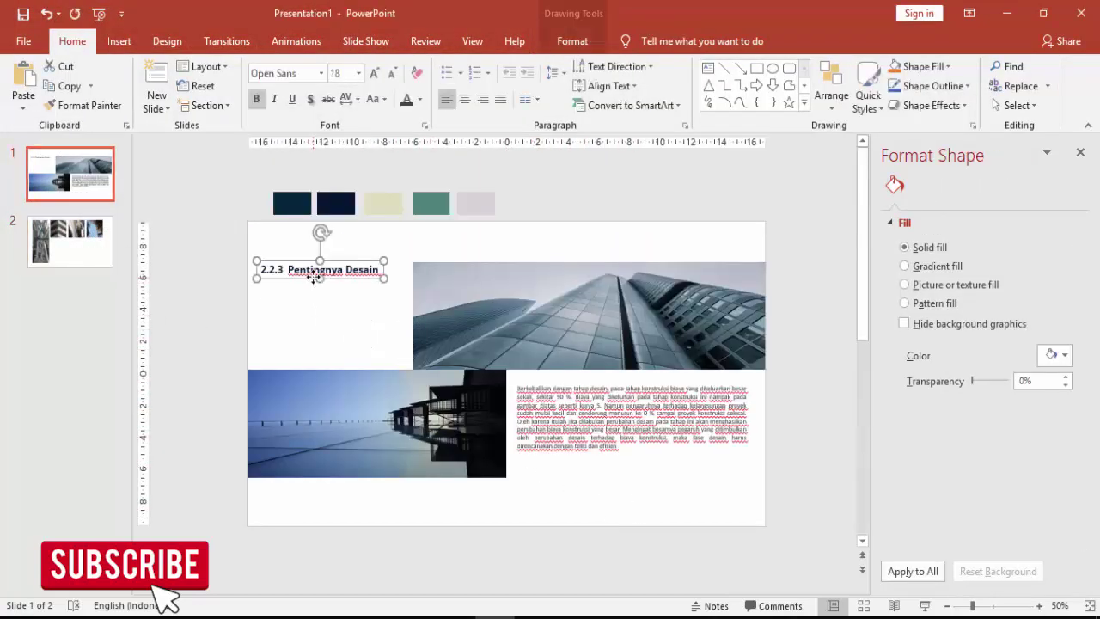
{"action": "left_click", "coordinate": [547, 391], "text": "shift"}
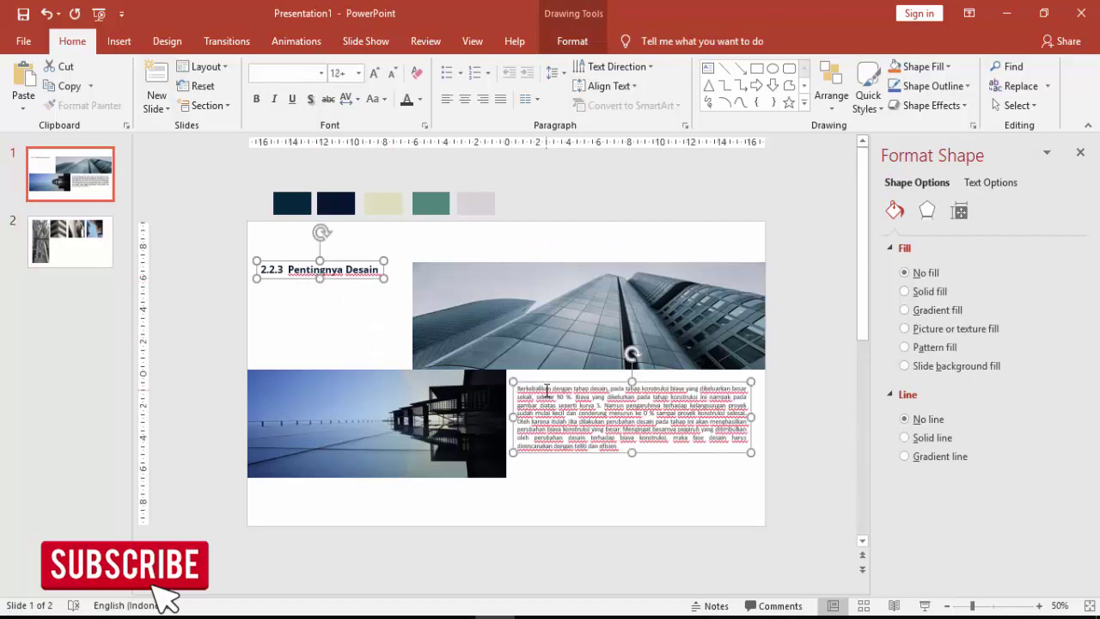
{"action": "left_click", "coordinate": [109, 256]}
{"action": "key", "text": "ctrl+v"}
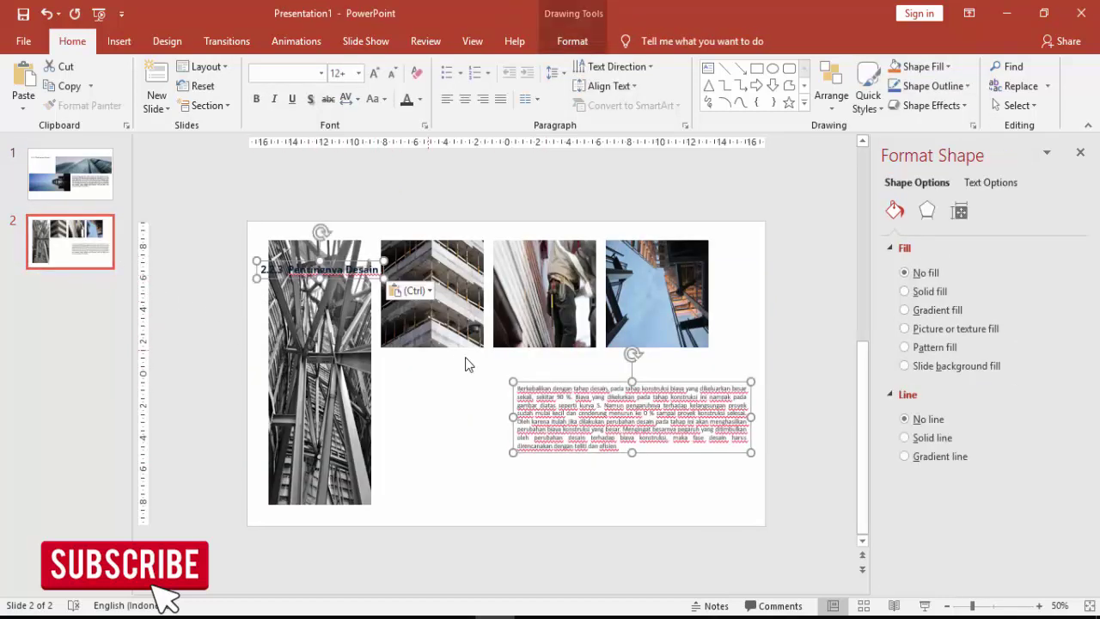
Move the heading below the photos, renumber it 2.2.4, and place and widen the paragraph beneath.
{"action": "left_click", "coordinate": [439, 370]}
{"action": "left_click", "coordinate": [327, 259]}
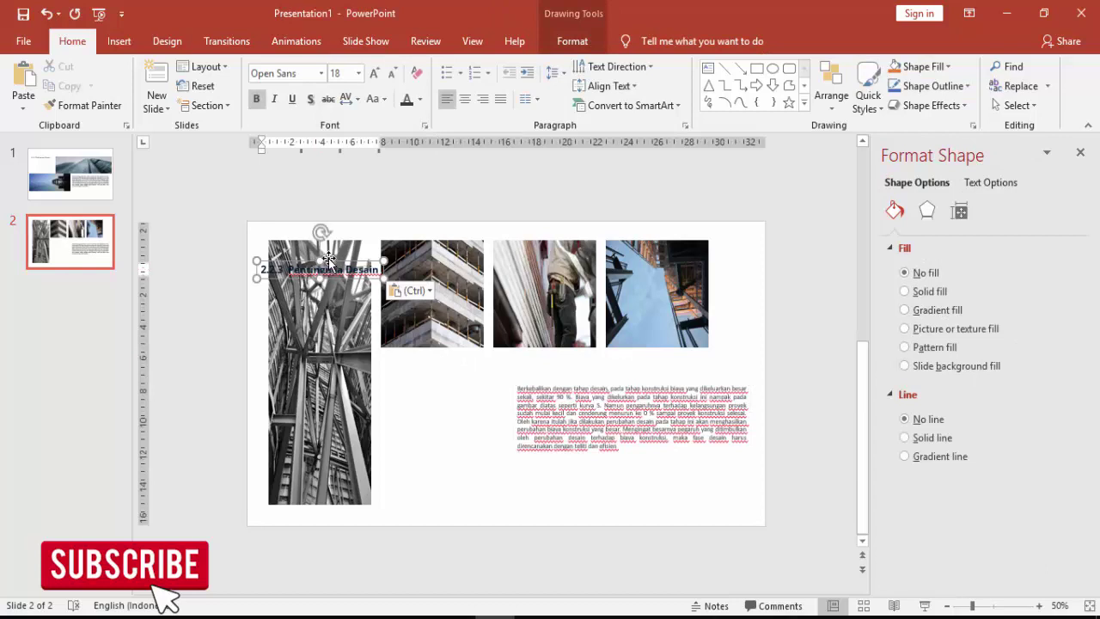
{"action": "mouse_move", "coordinate": [329, 258]}
{"action": "left_mouse_down"}
{"action": "mouse_move", "coordinate": [438, 350]}
{"action": "mouse_move", "coordinate": [455, 347]}
{"action": "left_mouse_up"}
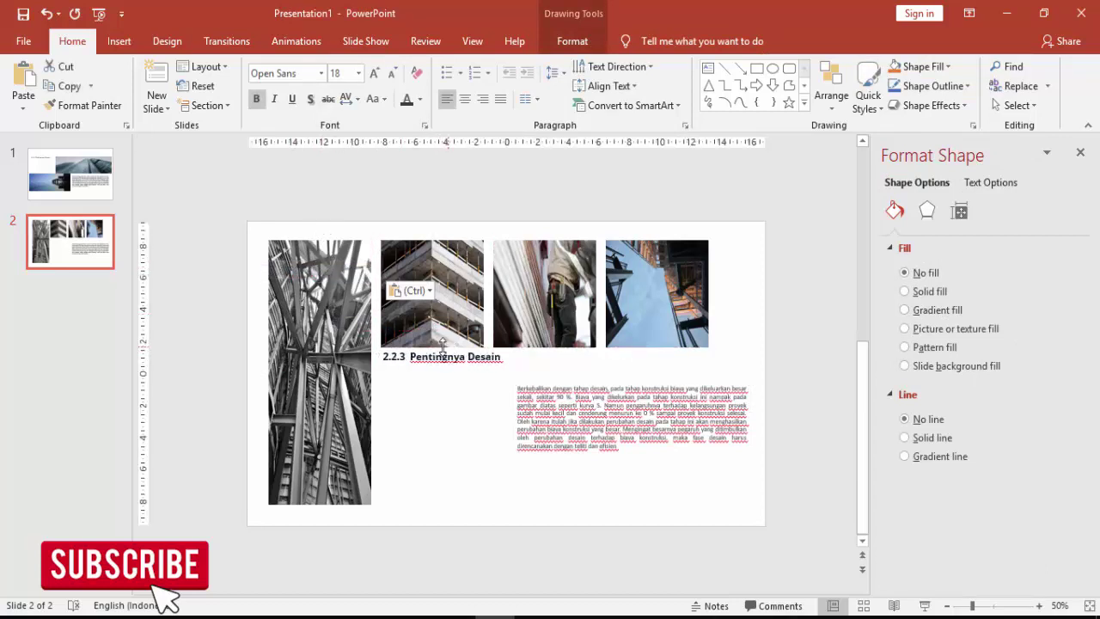
{"action": "left_click", "coordinate": [406, 355]}
{"action": "key", "text": "BackSpace"}
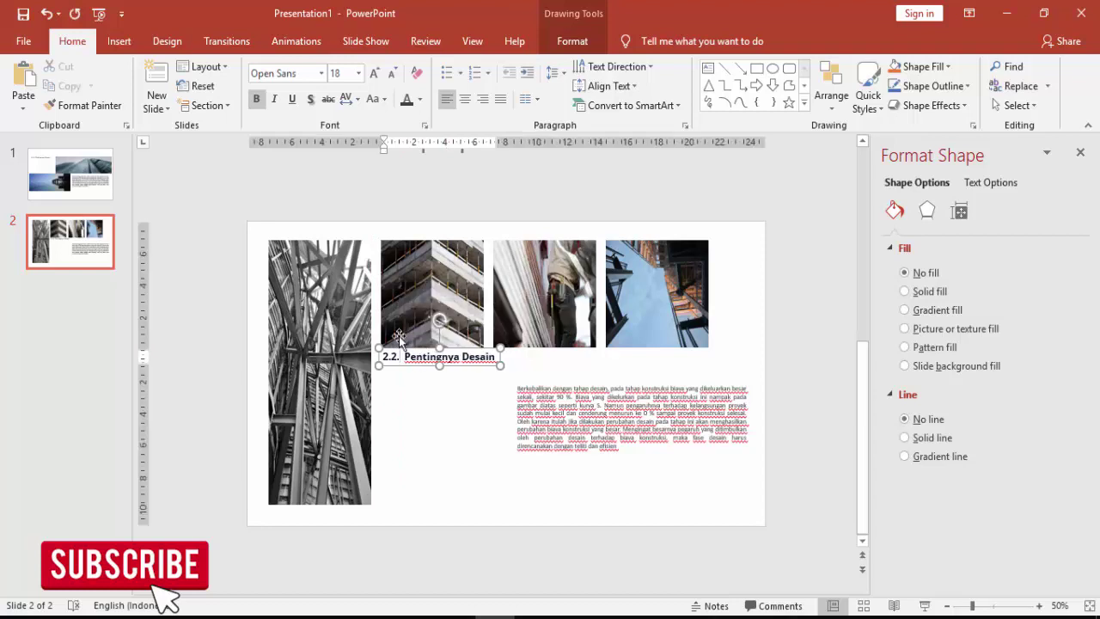
{"action": "type", "text": "4"}
{"action": "left_click", "coordinate": [563, 394]}
{"action": "left_click_drag", "start_coordinate": [554, 387], "coordinate": [446, 378]}
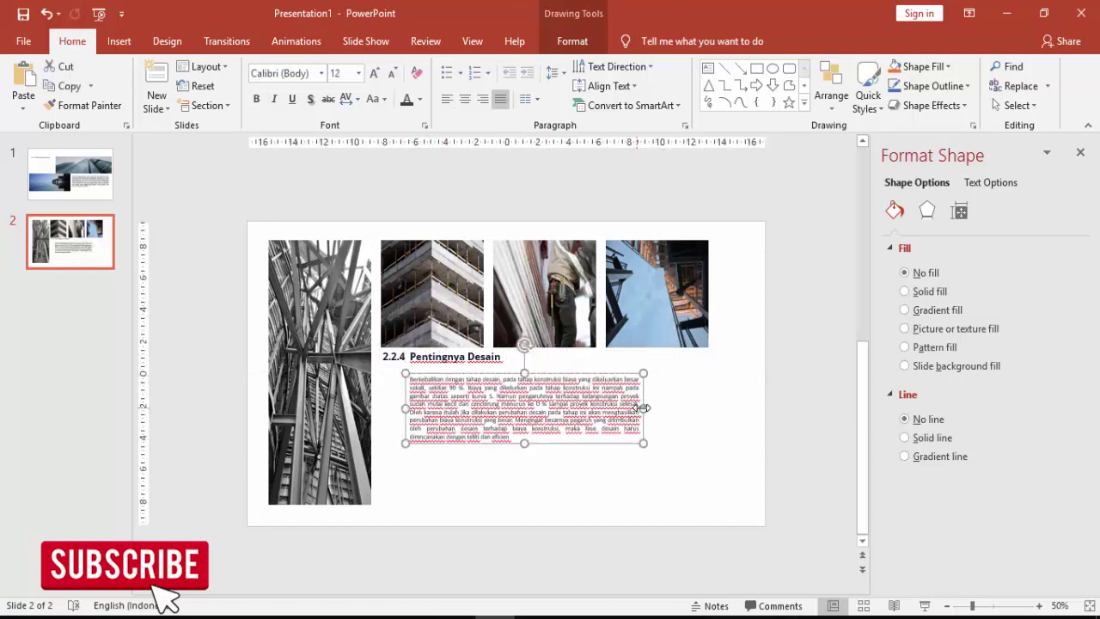
{"action": "left_click_drag", "start_coordinate": [644, 408], "coordinate": [709, 404]}
Select all four photos on slide 2 and shift them slightly right.
{"action": "left_click", "coordinate": [626, 469]}
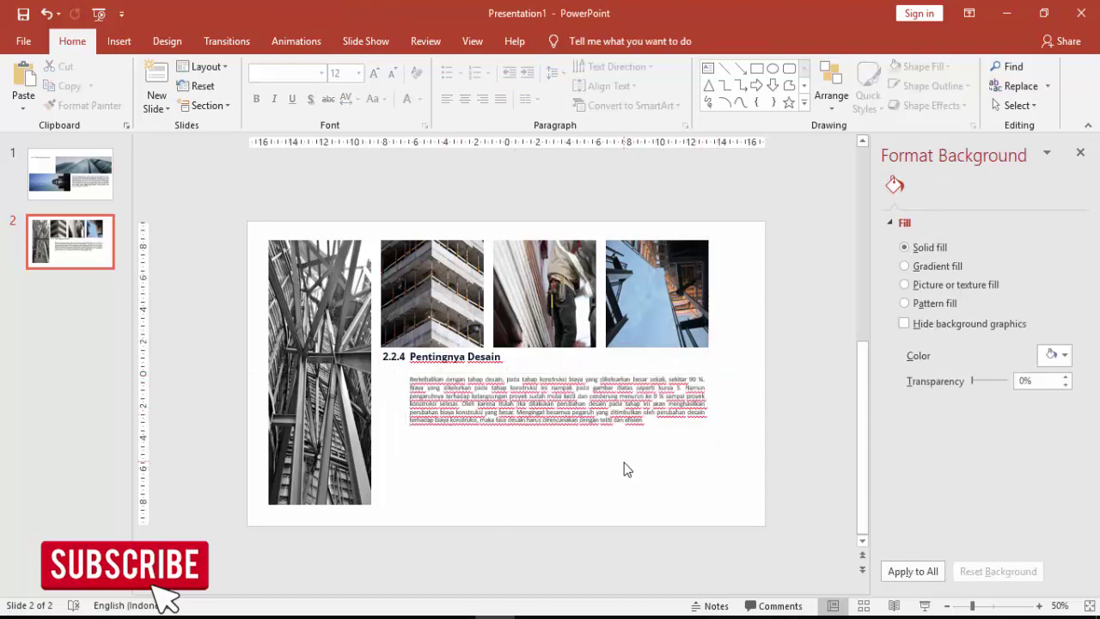
{"action": "left_click", "coordinate": [662, 314]}
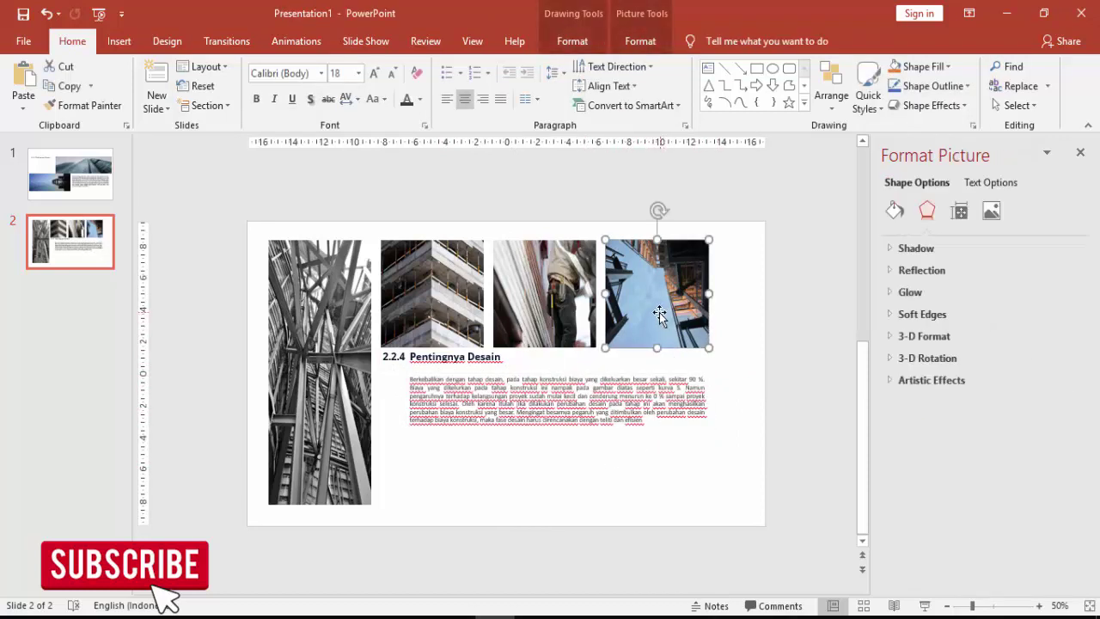
{"action": "left_click", "coordinate": [561, 283], "text": "shift"}
{"action": "left_click", "coordinate": [434, 284], "text": "shift"}
{"action": "left_click", "coordinate": [327, 290], "text": "shift"}
{"action": "left_click_drag", "start_coordinate": [424, 291], "coordinate": [435, 289]}
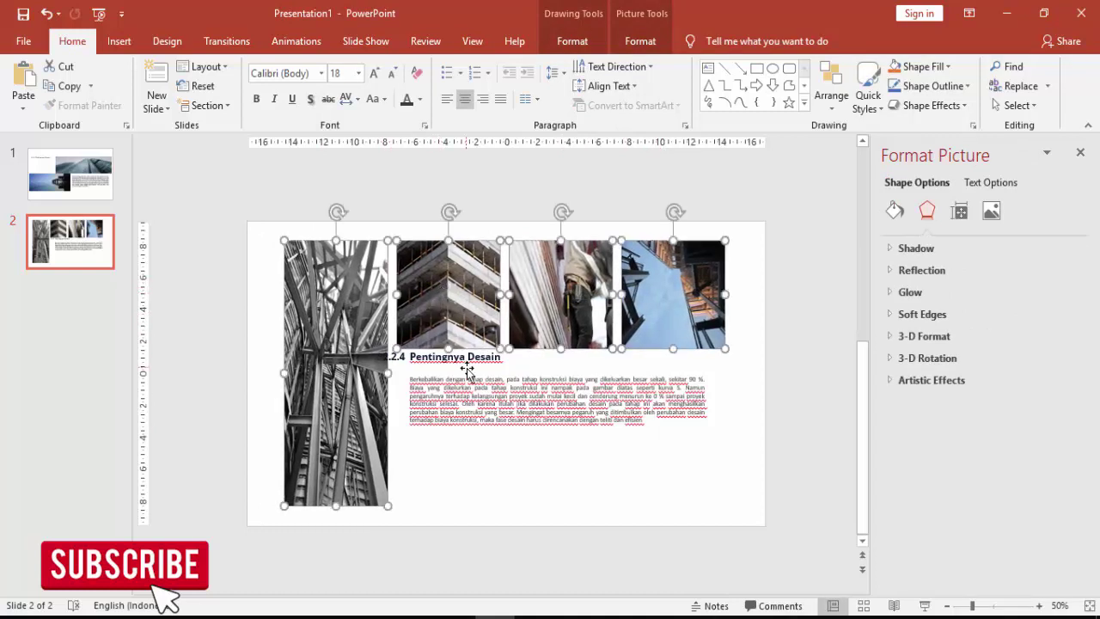
Nudge the body paragraph and heading boxes right and down to match the photos.
{"action": "left_click", "coordinate": [466, 369]}
{"action": "left_click_drag", "start_coordinate": [477, 377], "coordinate": [487, 385]}
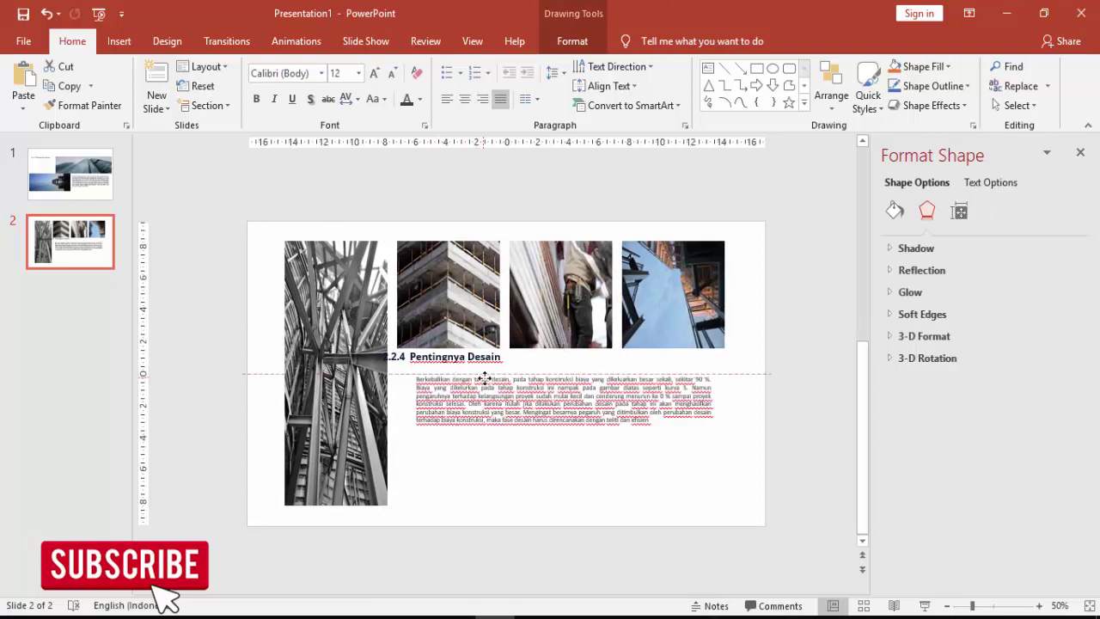
{"action": "left_click", "coordinate": [453, 359]}
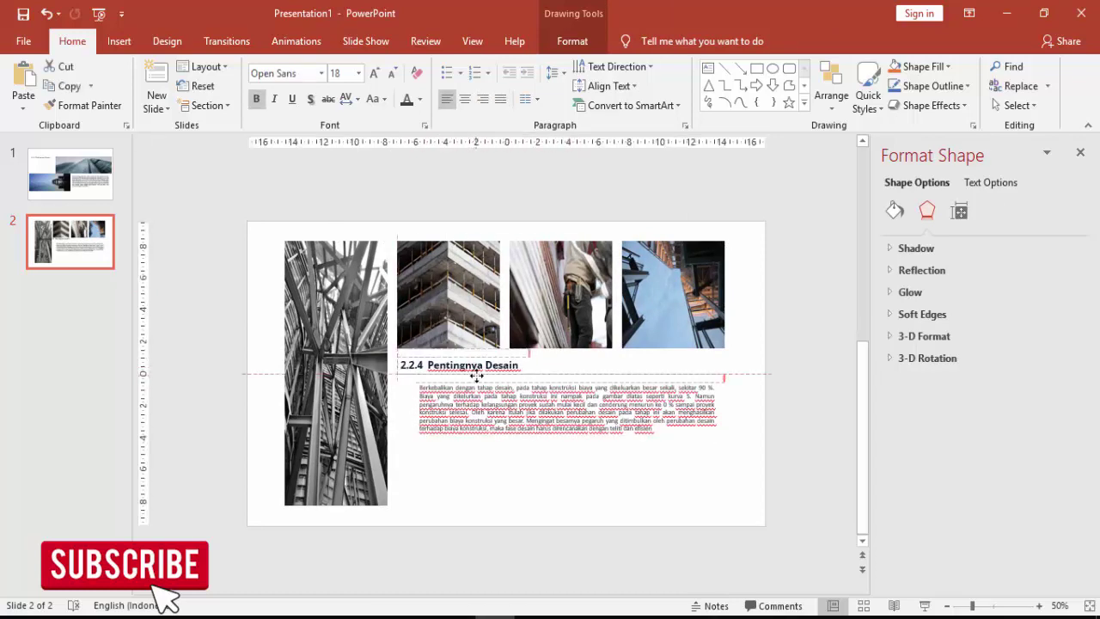
{"action": "left_click_drag", "start_coordinate": [456, 366], "coordinate": [490, 374]}
Replace 'Pentingnya Desain' with 'Atribut dari Desain' from the PDF, pasted as unformatted text.
{"action": "key", "text": "alt+Tab"}
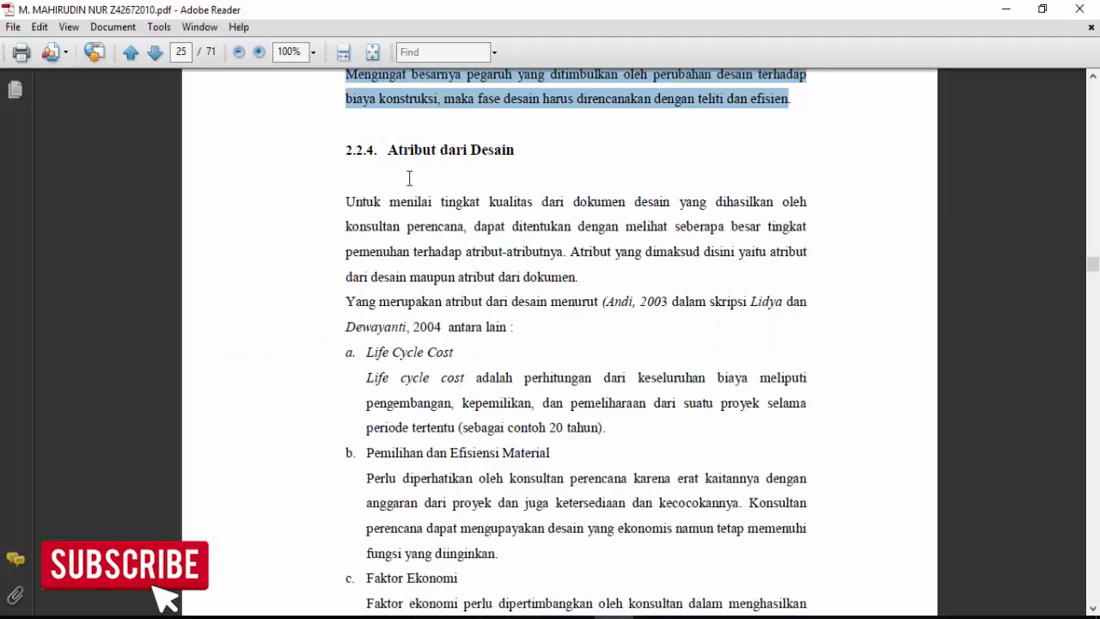
{"action": "left_click_drag", "start_coordinate": [396, 148], "coordinate": [526, 157]}
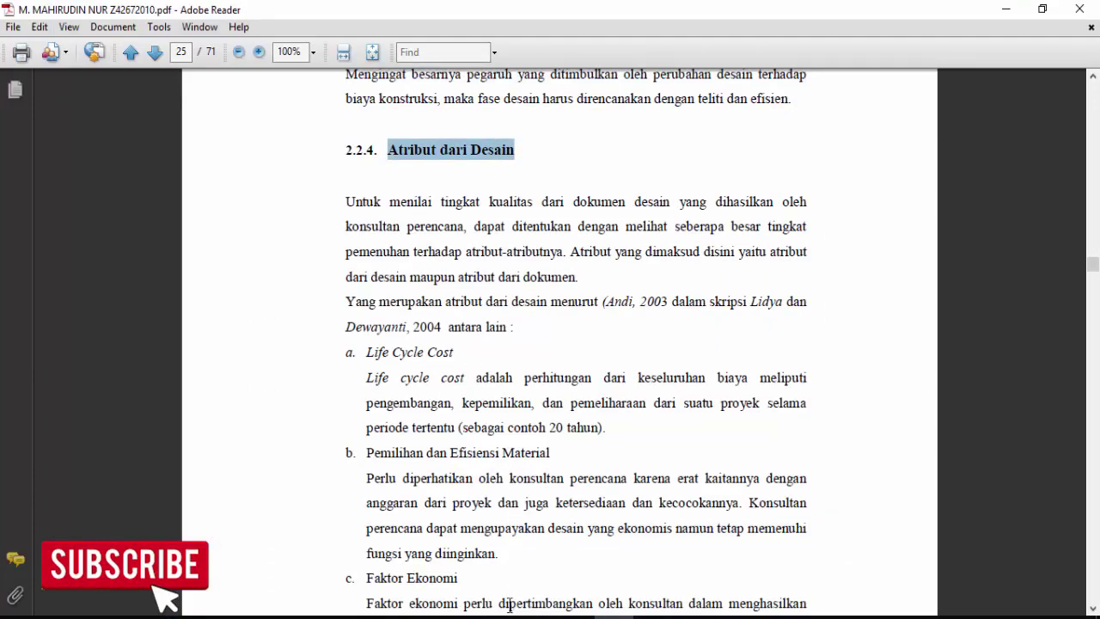
{"action": "key", "text": "alt+Tab"}
{"action": "left_click", "coordinate": [447, 368]}
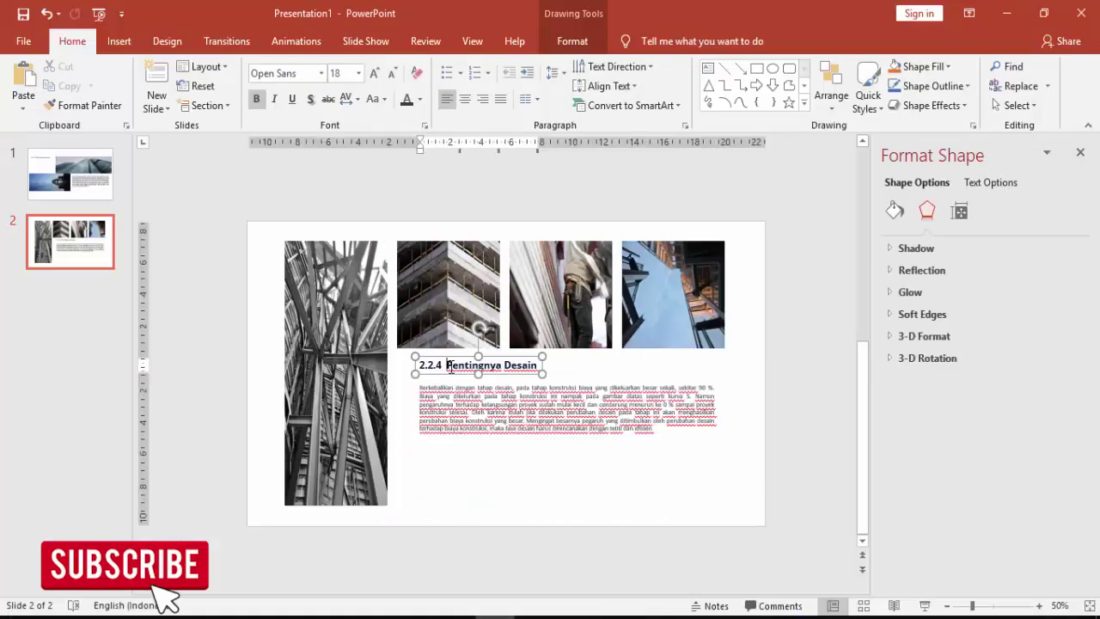
{"action": "left_click_drag", "start_coordinate": [447, 368], "coordinate": [538, 367]}
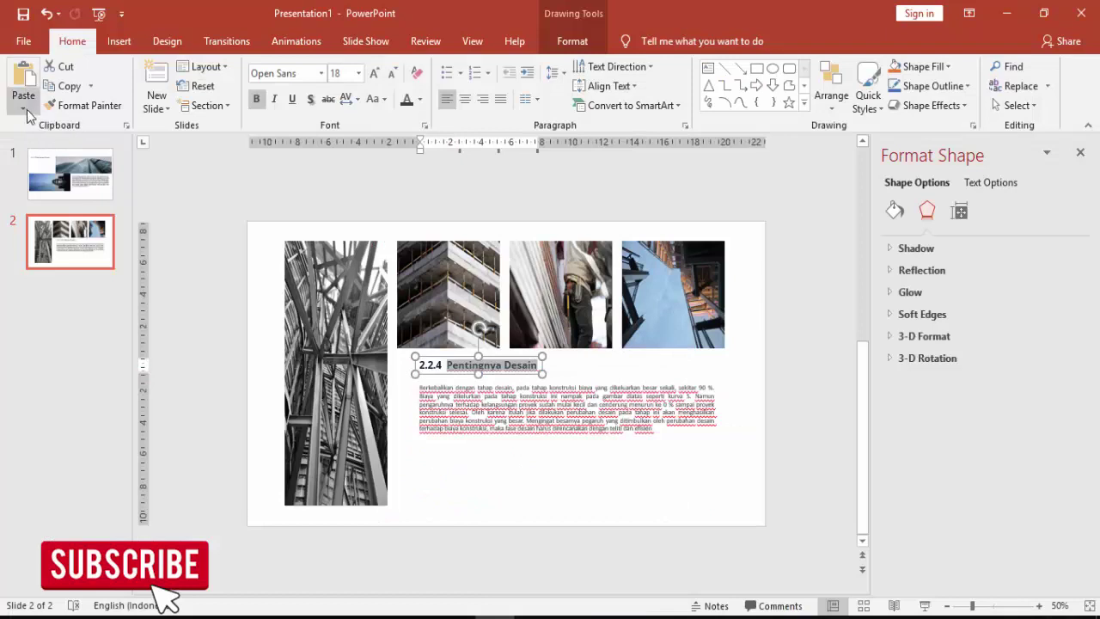
{"action": "left_click", "coordinate": [24, 108]}
{"action": "left_click", "coordinate": [76, 172]}
{"action": "left_click", "coordinate": [413, 259]}
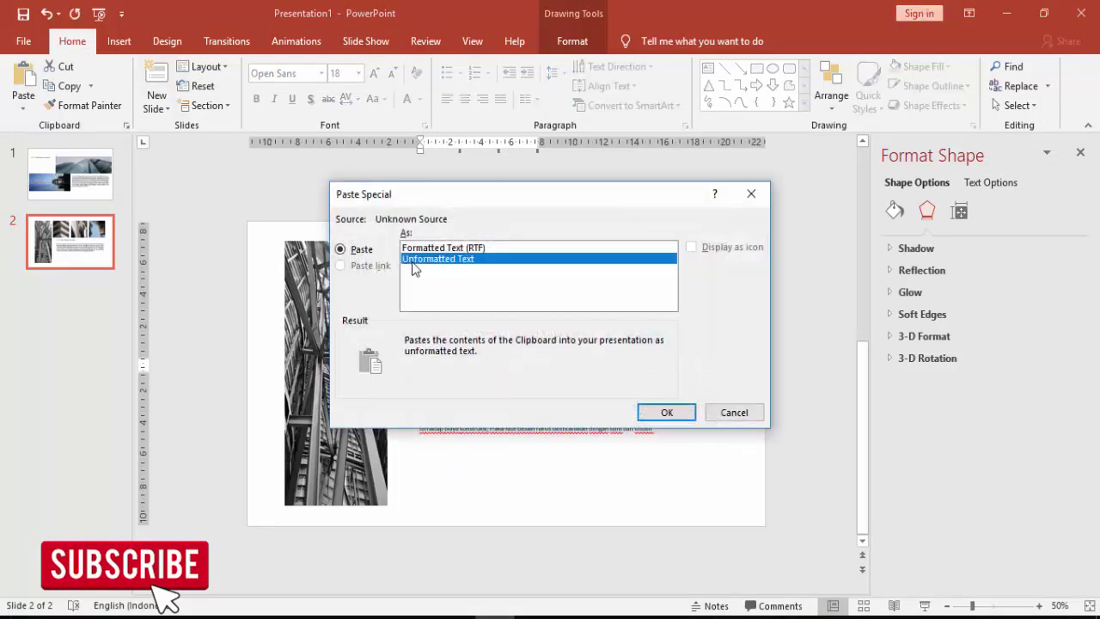
{"action": "left_click", "coordinate": [666, 413]}
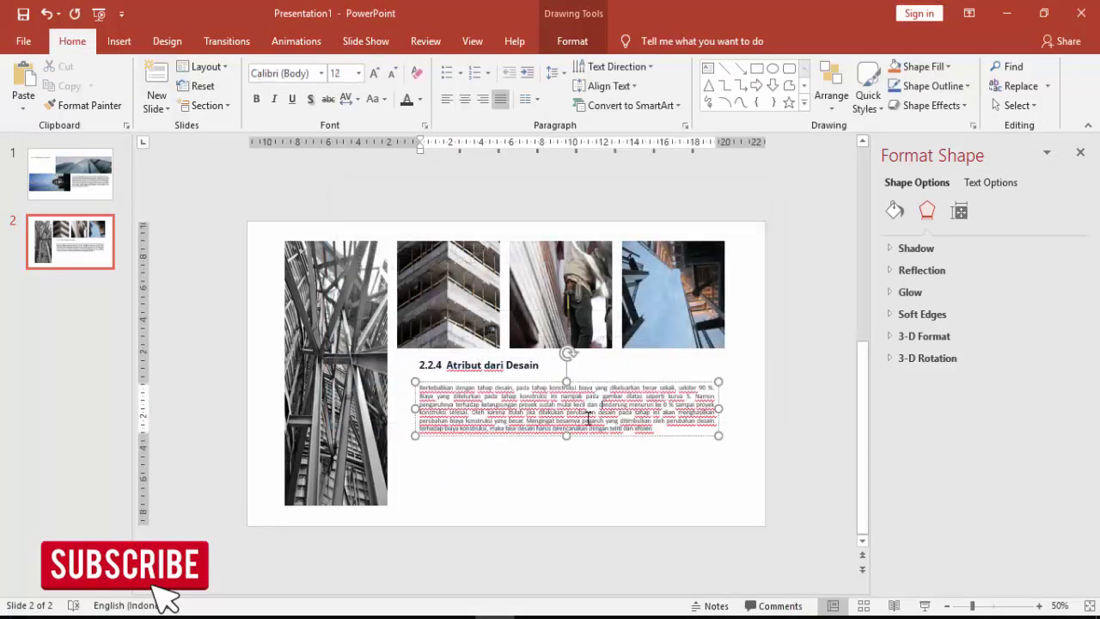
Replace the slide 2 body text with the PDF's first Atribut dari Desain paragraph as unformatted text.
{"action": "key", "text": "alt+Tab"}
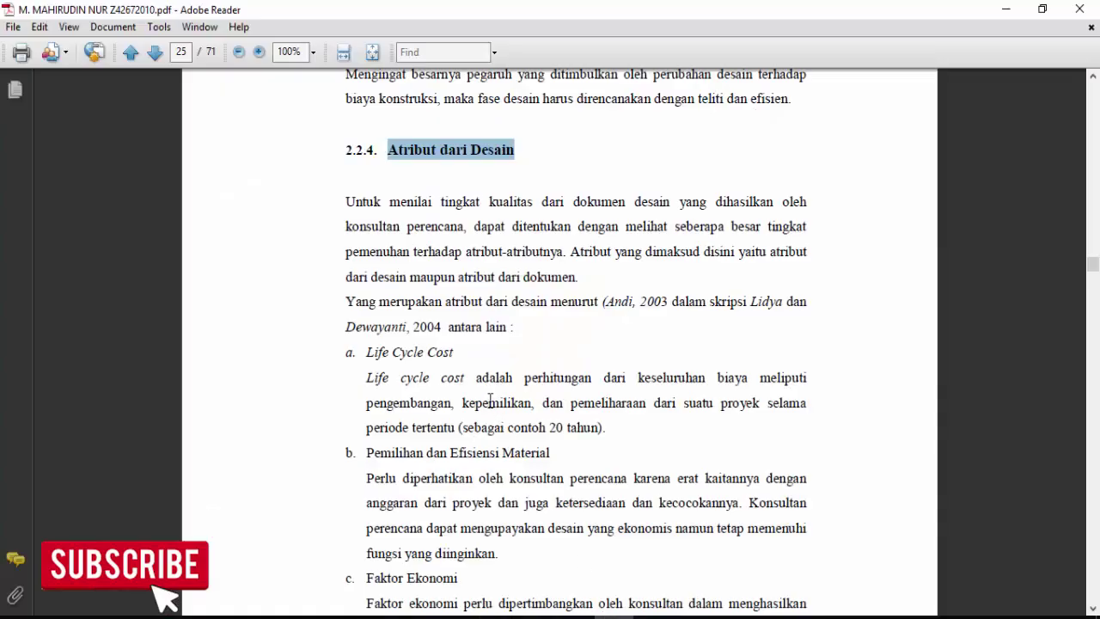
{"action": "scroll", "coordinate": [410, 218], "scroll_direction": "down", "scroll_amount": 1}
{"action": "left_click_drag", "start_coordinate": [344, 159], "coordinate": [586, 239]}
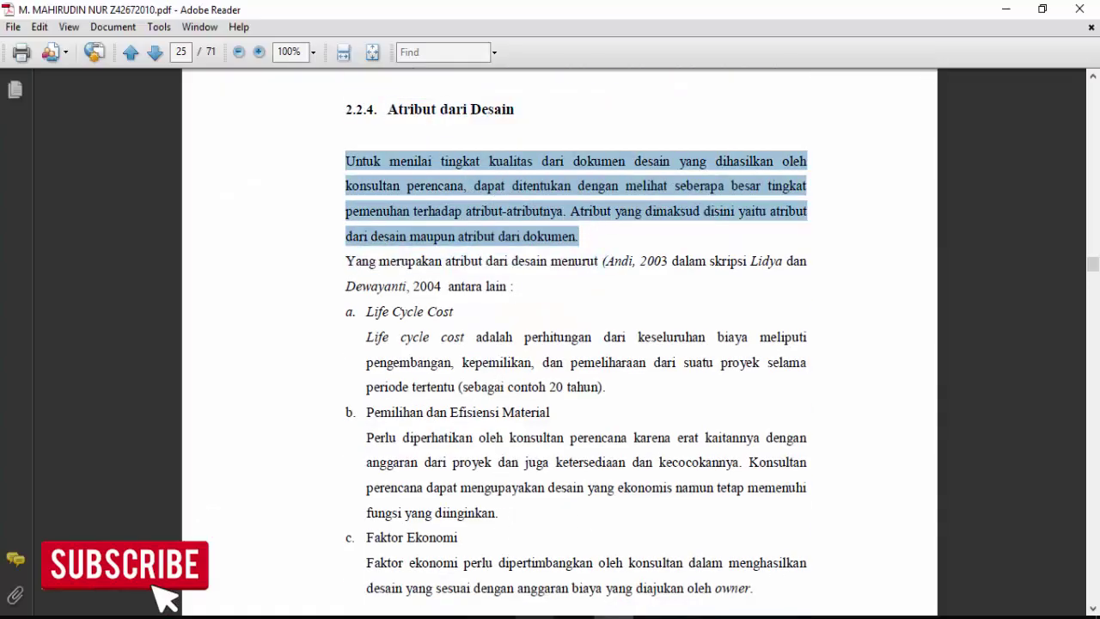
{"action": "key", "text": "alt+Tab"}
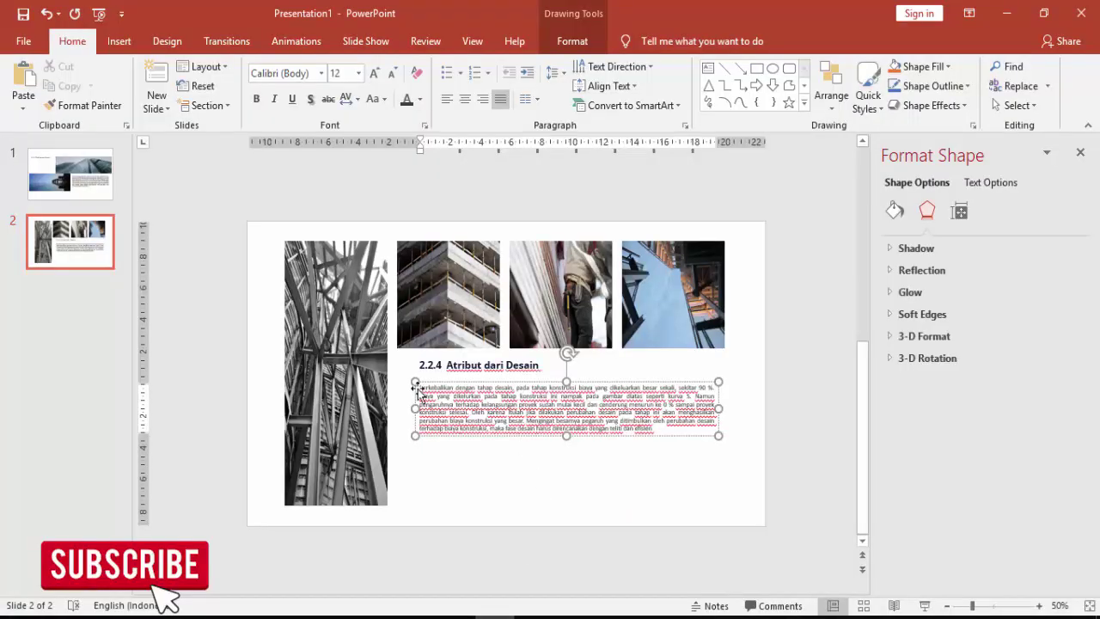
{"action": "left_click_drag", "start_coordinate": [422, 388], "coordinate": [658, 434]}
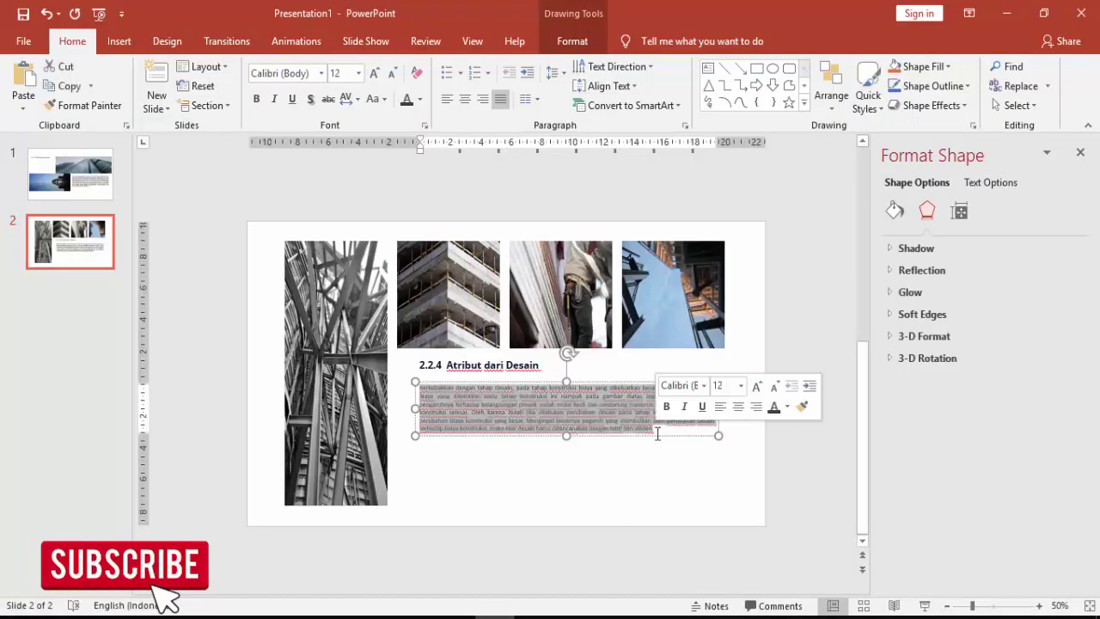
{"action": "key", "text": "Delete"}
{"action": "key", "text": "s"}
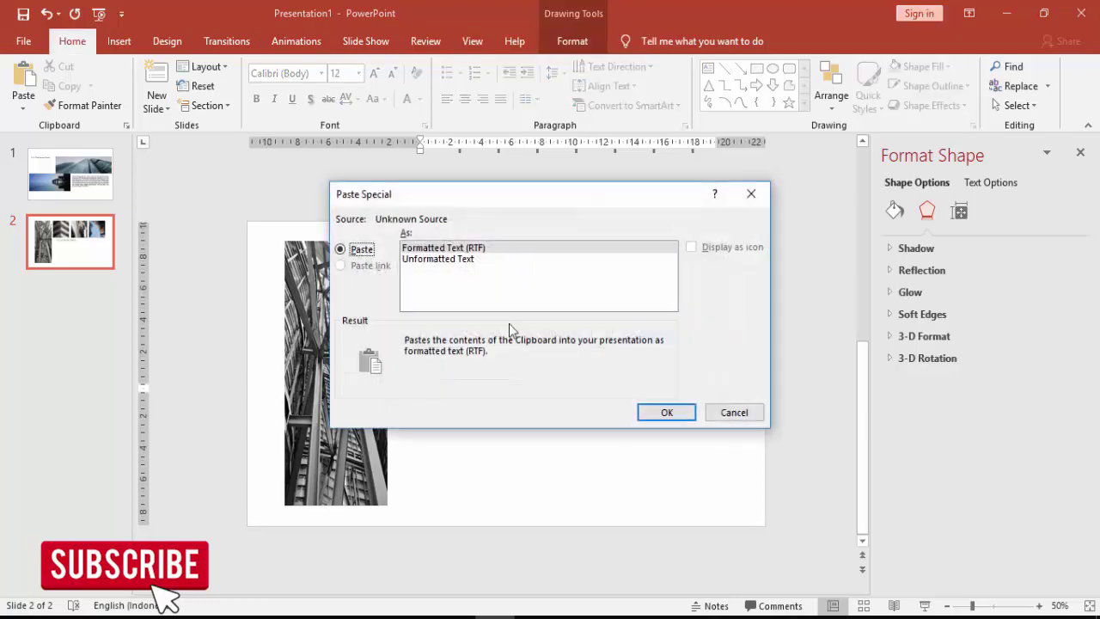
{"action": "double_click", "coordinate": [443, 258]}
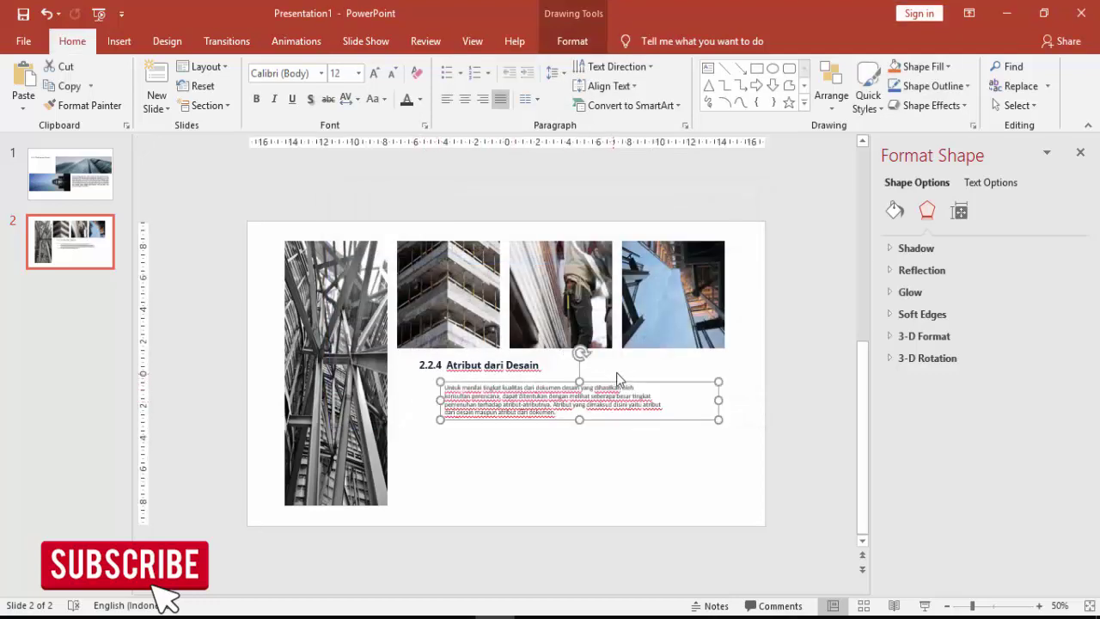
Remove the line breaks after 'oleh' and 'tingkat' to join the paragraph into one block.
{"action": "scroll", "coordinate": [616, 380], "scroll_direction": "up", "scroll_amount": 5}
{"action": "left_click", "coordinate": [630, 344]}
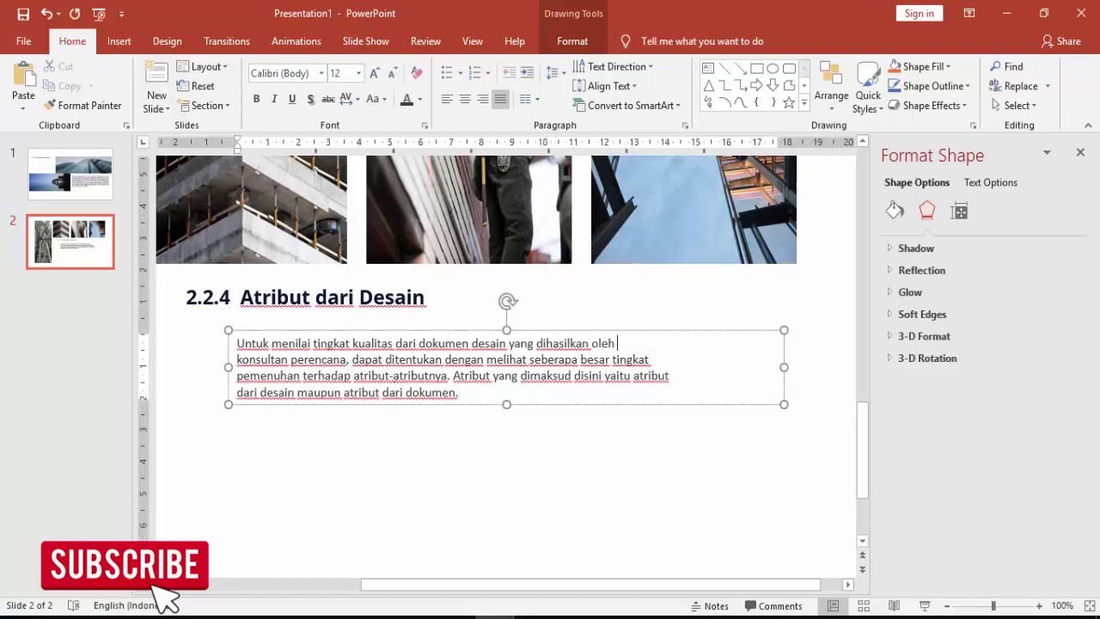
{"action": "key", "text": "Delete"}
{"action": "key", "text": "Delete"}
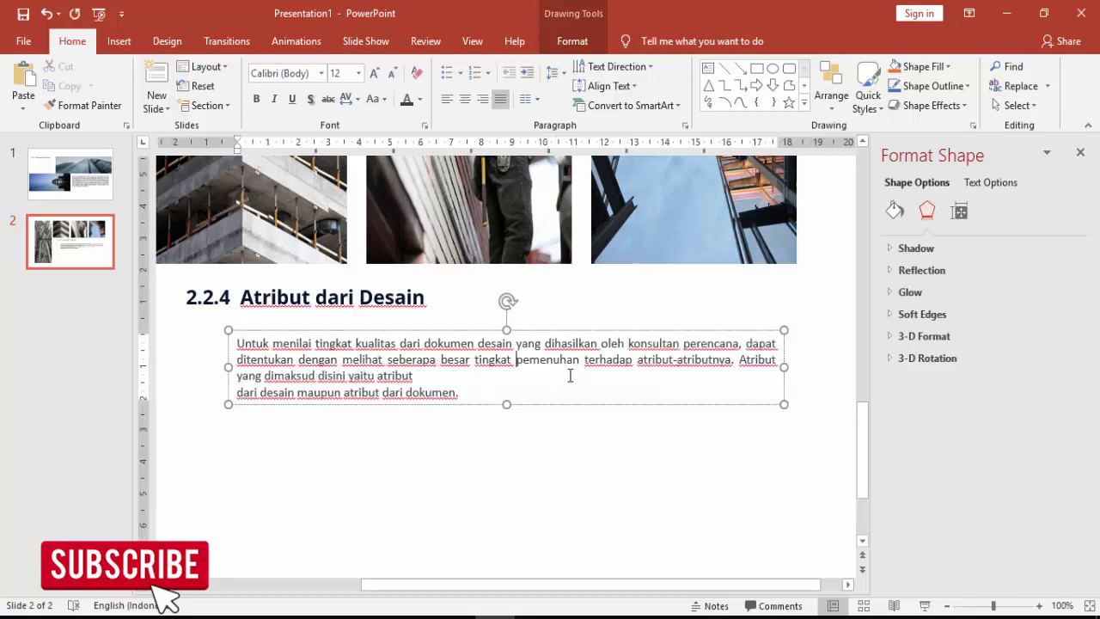
{"action": "key", "text": "Delete"}
{"action": "left_click", "coordinate": [666, 377]}
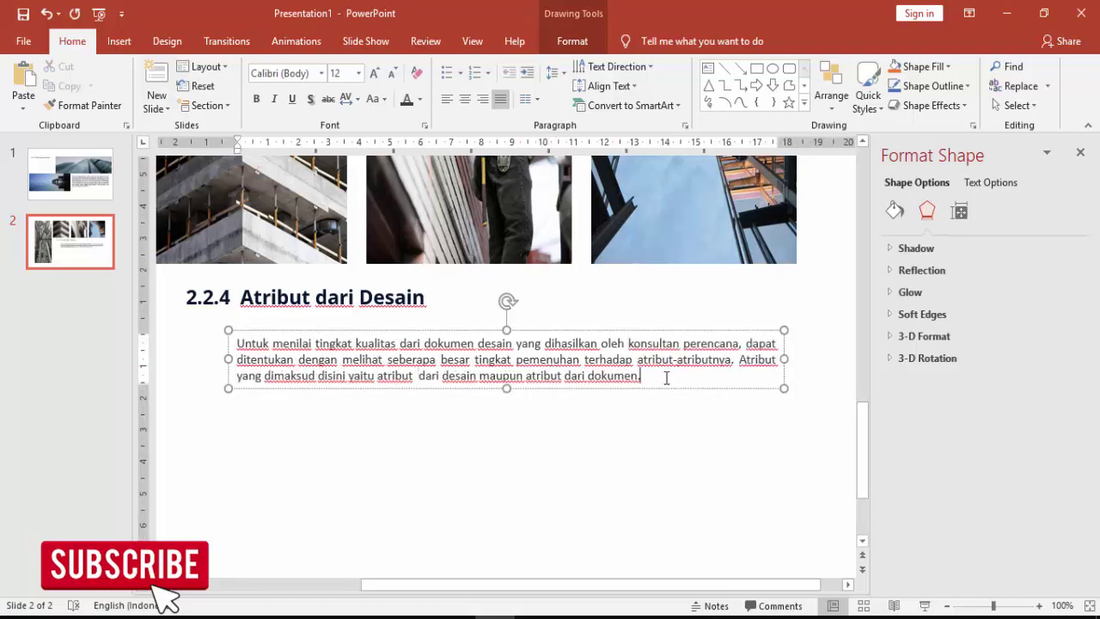
Paste the PDF text from 'Yang merupakan' to 'oleh owner' into slide 2's box as unformatted text.
{"action": "left_click", "coordinate": [614, 617]}
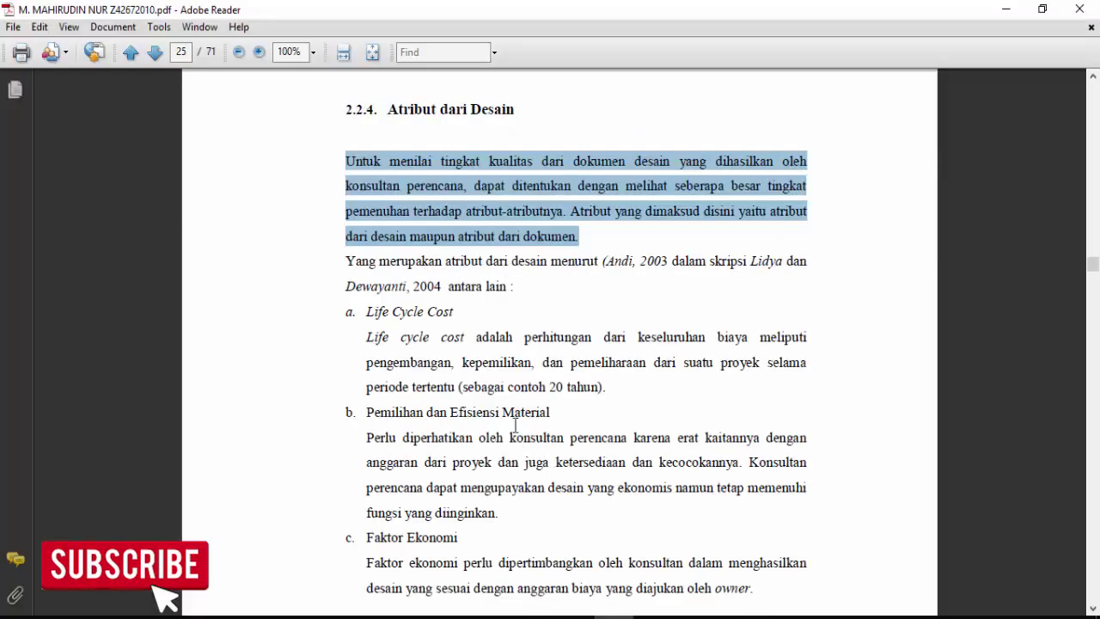
{"action": "scroll", "coordinate": [515, 421], "scroll_direction": "down", "scroll_amount": 1}
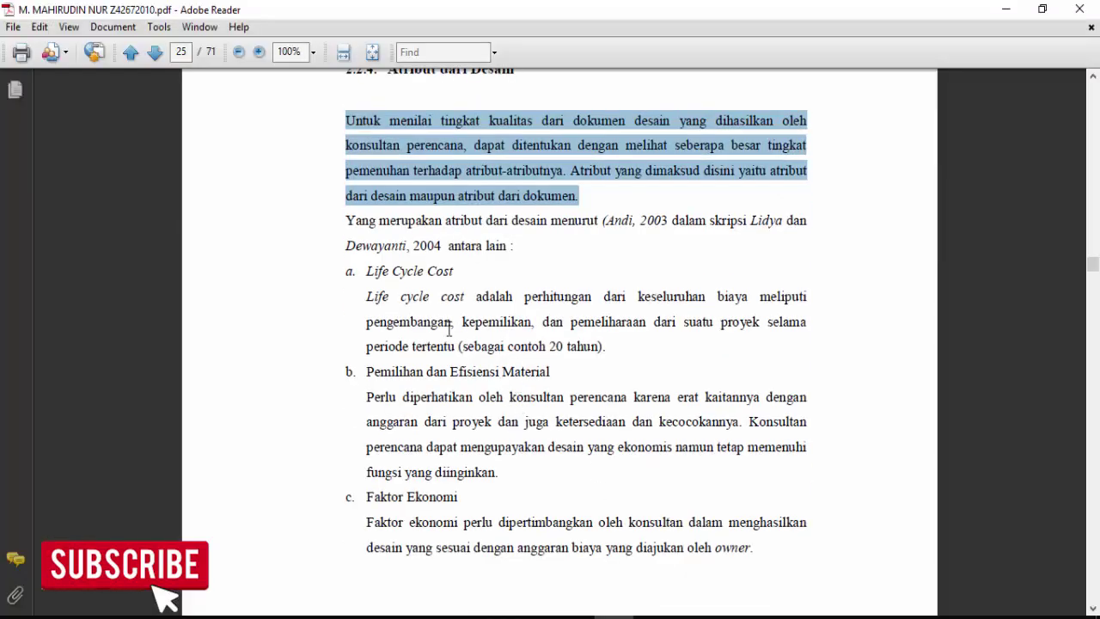
{"action": "left_click_drag", "start_coordinate": [349, 225], "coordinate": [750, 552]}
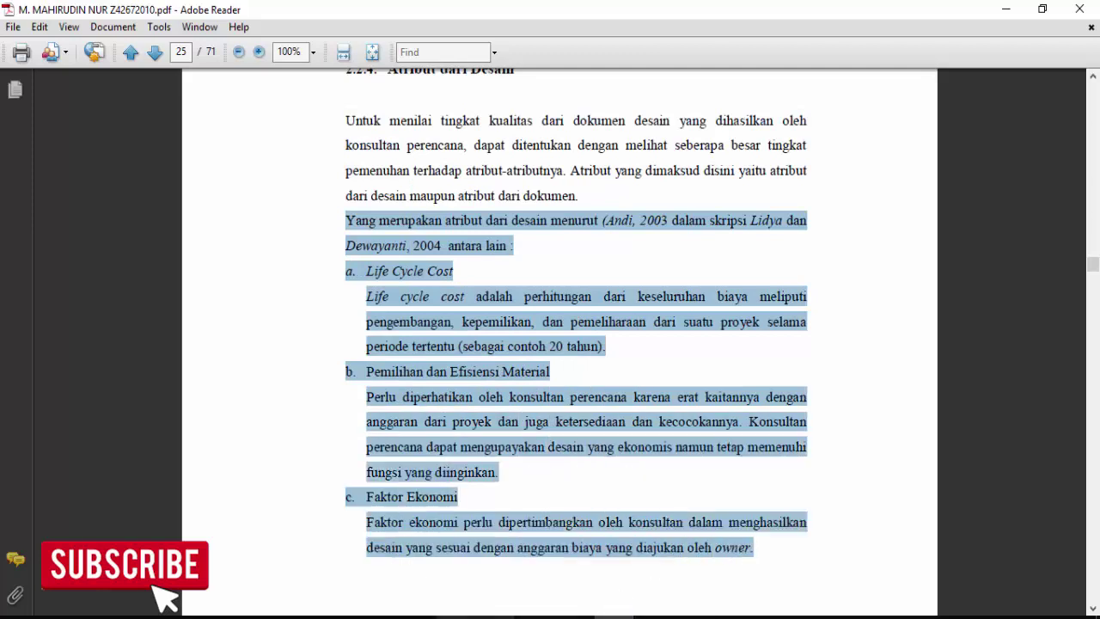
{"action": "left_click", "coordinate": [507, 616]}
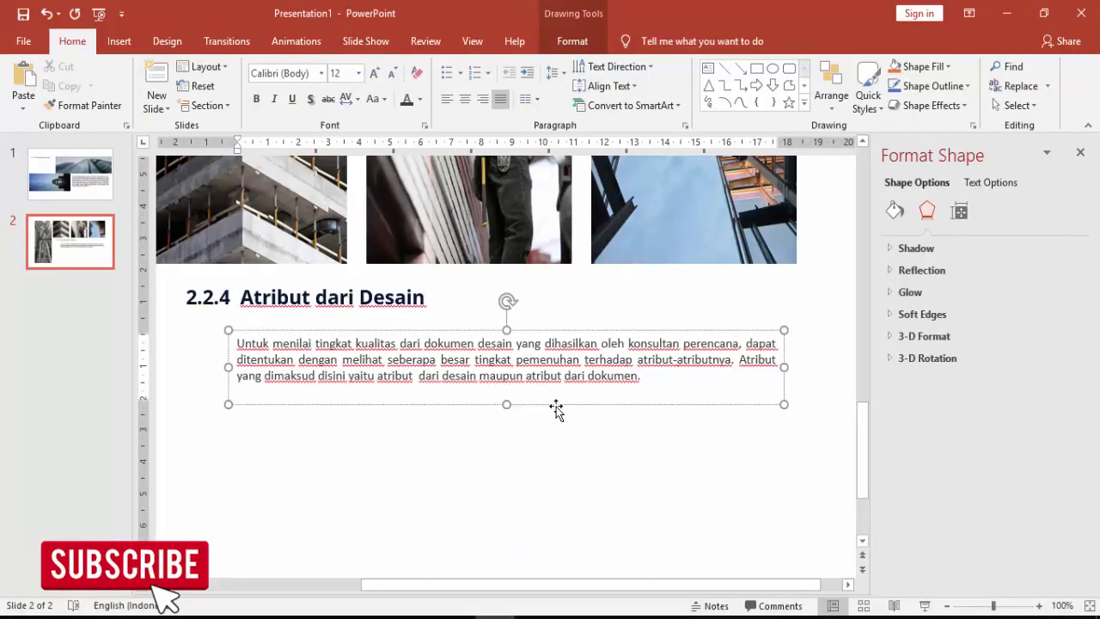
{"action": "key", "text": "ctrl+alt+v"}
{"action": "double_click", "coordinate": [431, 260]}
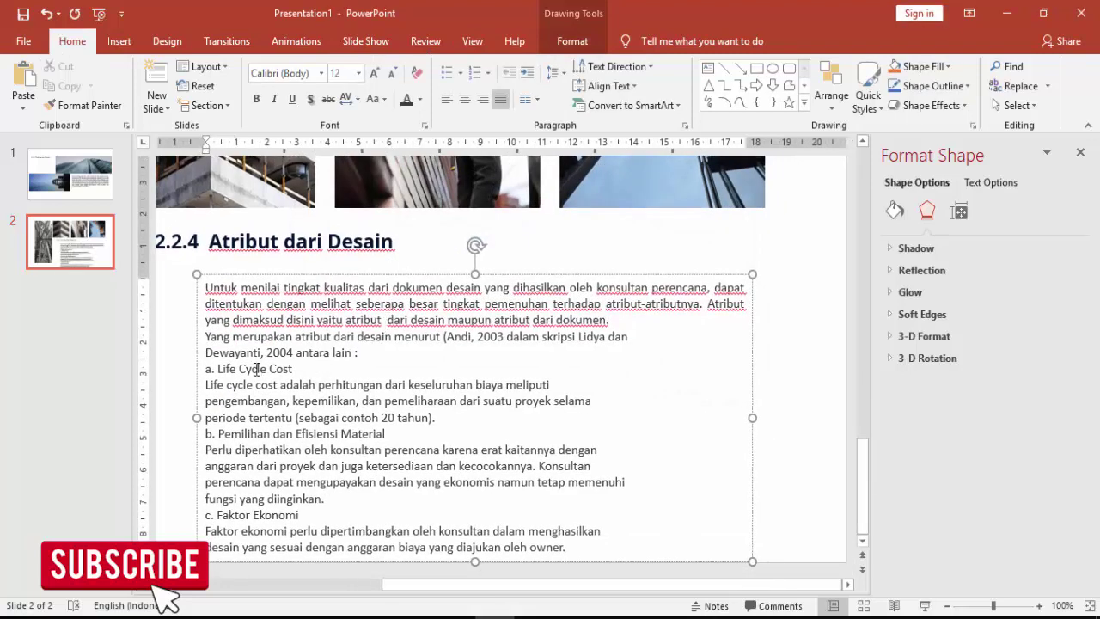
Delete the explanation paragraphs under the Life Cycle Cost, Material and Faktor Ekonomi headings.
{"action": "left_click", "coordinate": [206, 336]}
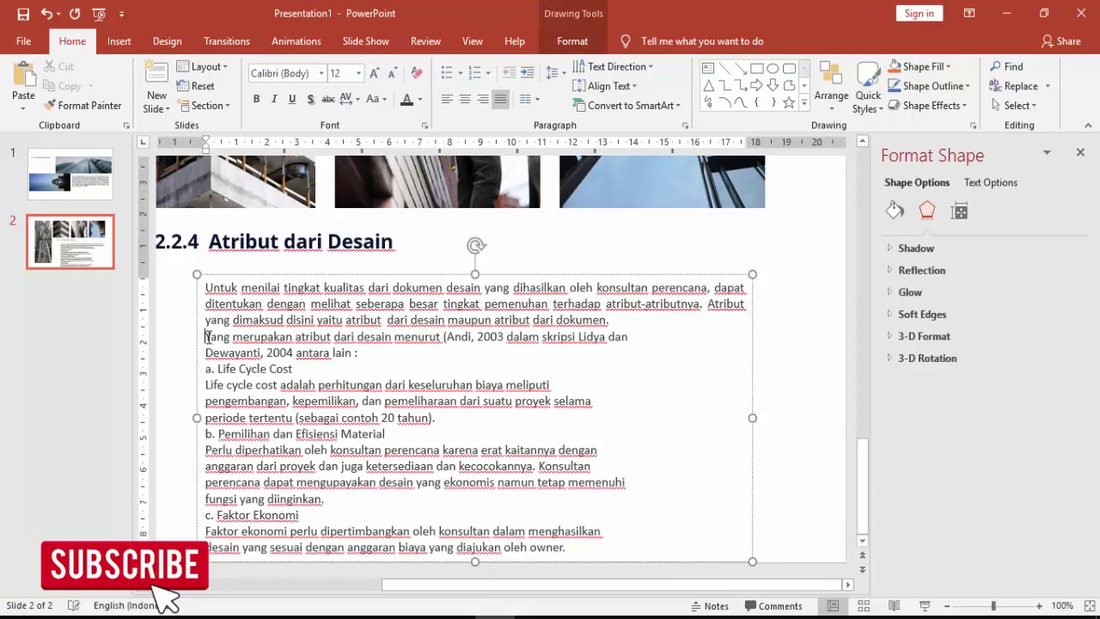
{"action": "key", "text": "Return"}
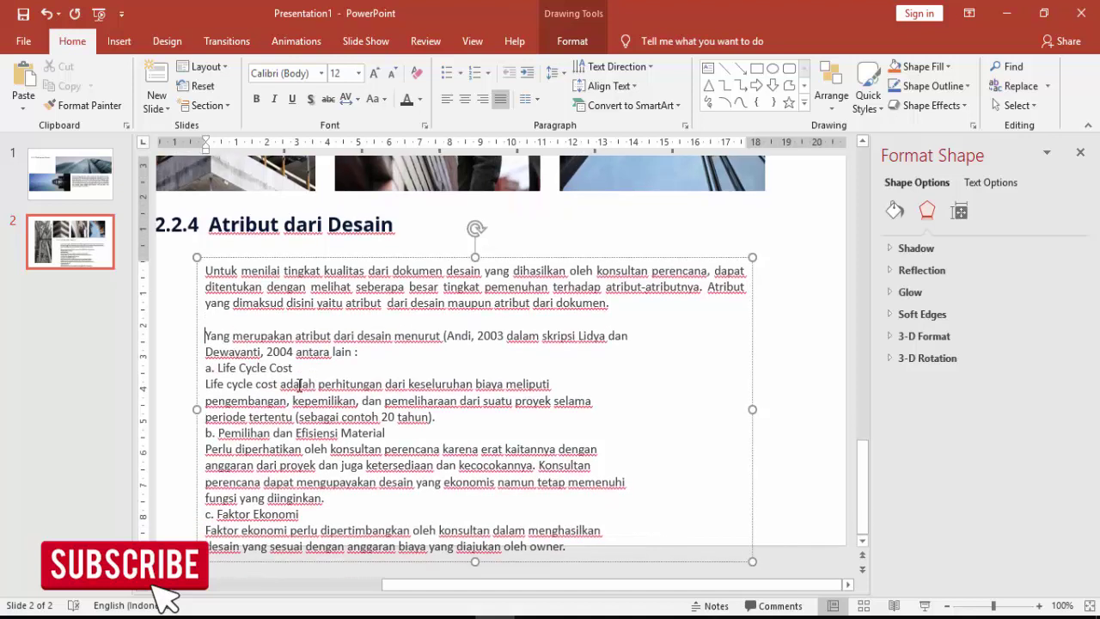
{"action": "left_click_drag", "start_coordinate": [225, 385], "coordinate": [462, 419]}
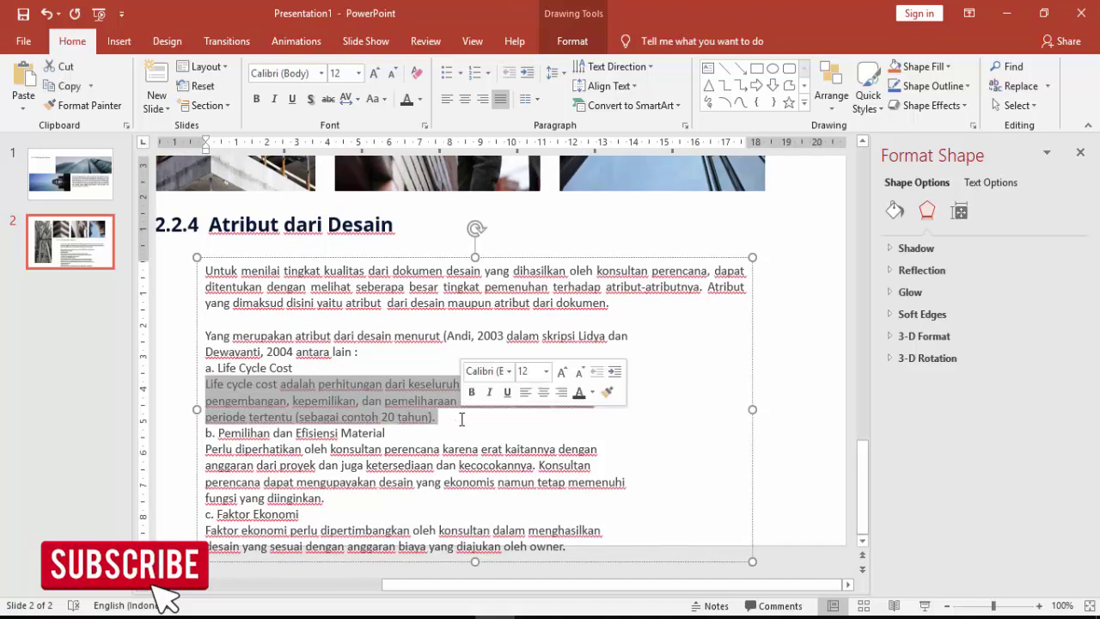
{"action": "key", "text": "Delete"}
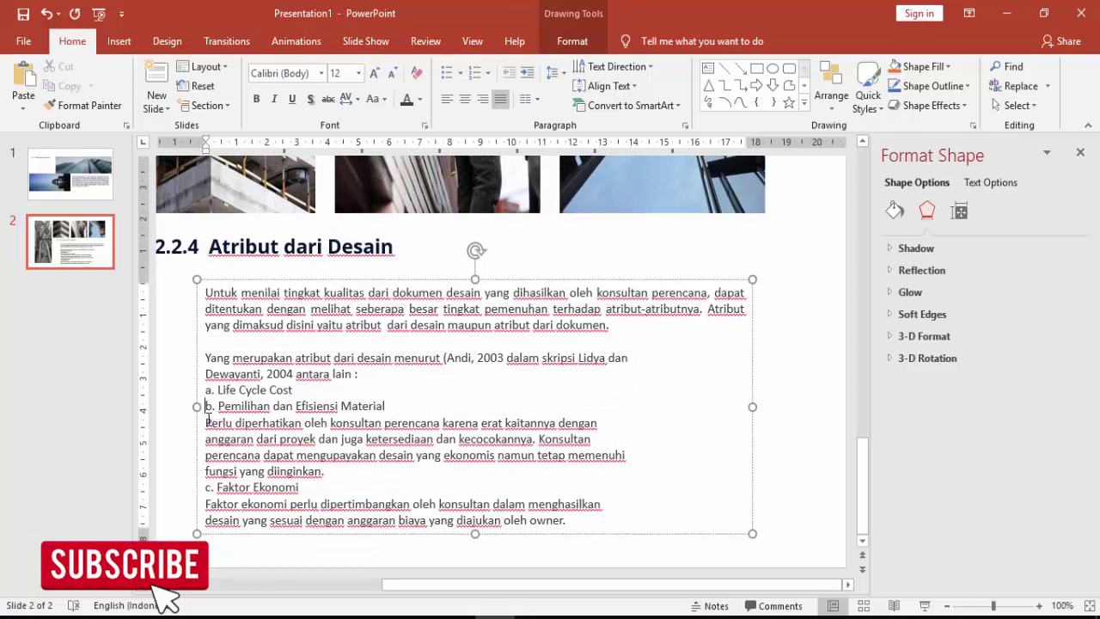
{"action": "left_click_drag", "start_coordinate": [207, 422], "coordinate": [373, 468]}
{"action": "key", "text": "Delete"}
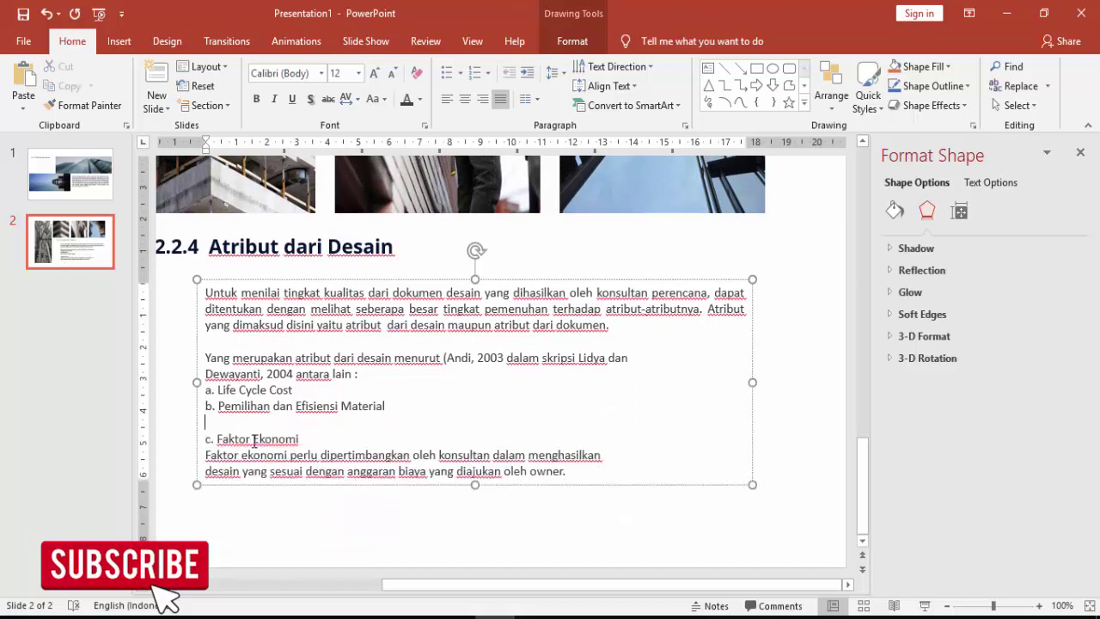
{"action": "key", "text": "Delete"}
{"action": "key", "text": "Escape"}
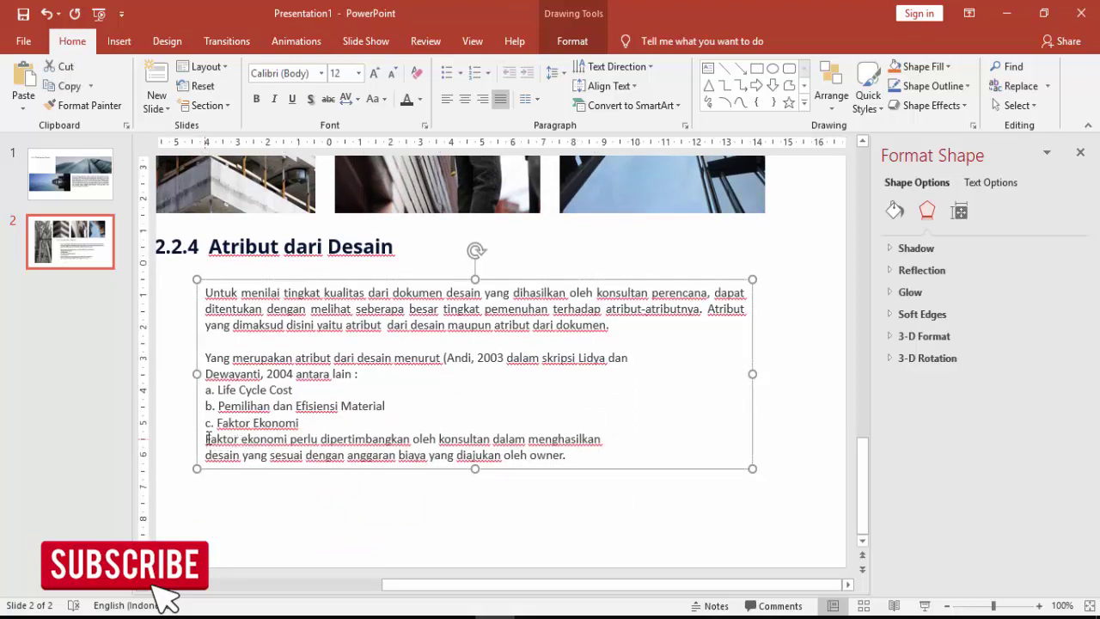
{"action": "left_click_drag", "start_coordinate": [215, 439], "coordinate": [516, 464]}
{"action": "key", "text": "BackSpace"}
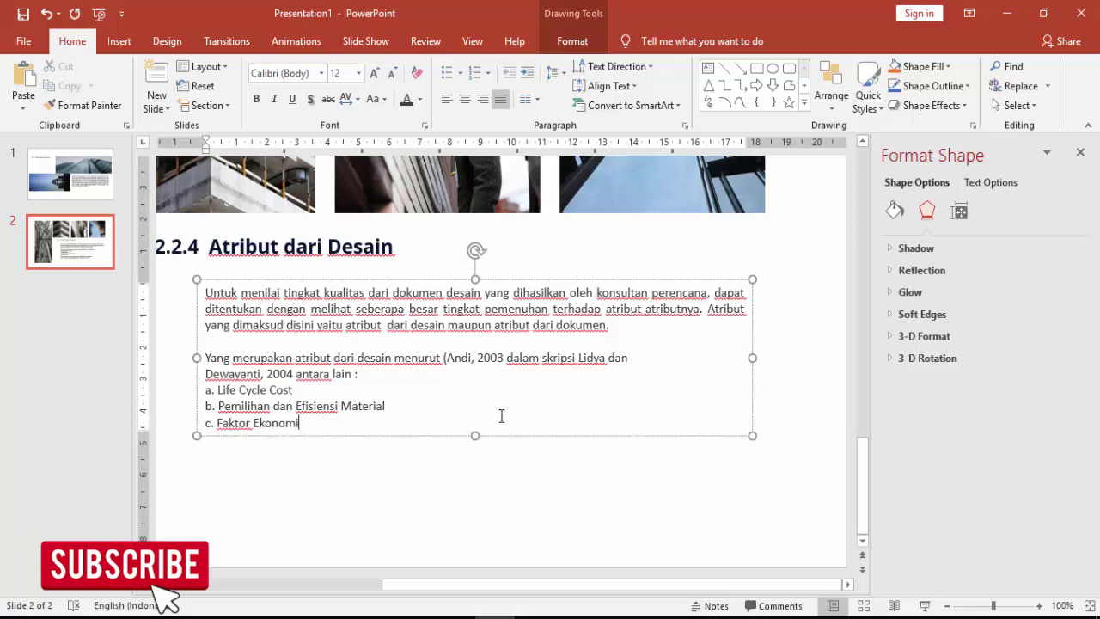
Join 'Dewayanti, 2004' onto the first line and widen the text box slightly.
{"action": "left_click", "coordinate": [404, 454]}
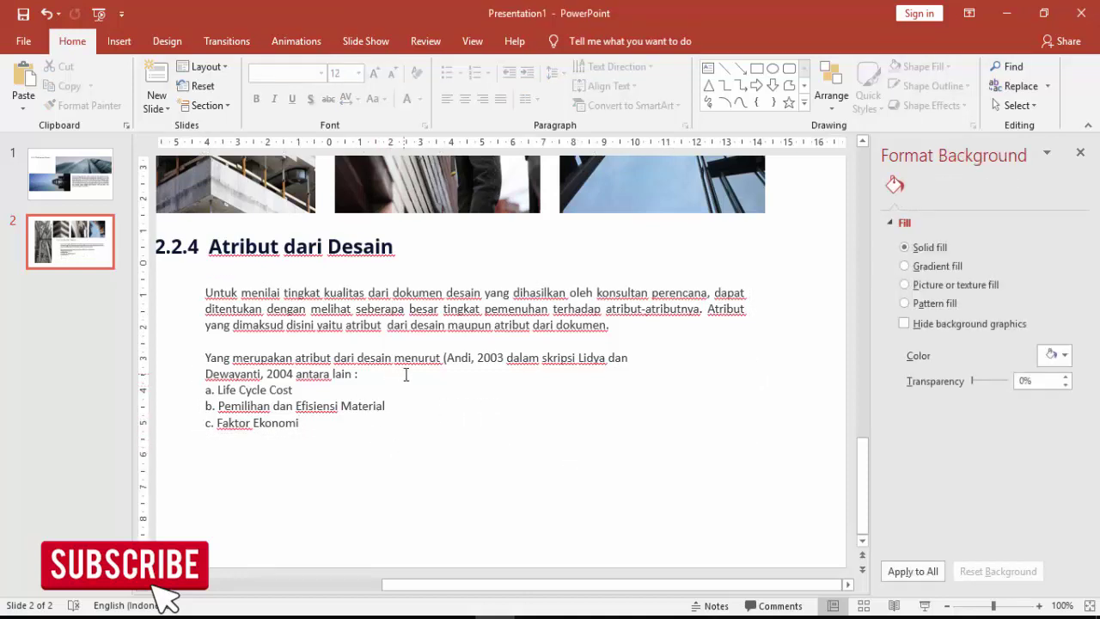
{"action": "left_click", "coordinate": [475, 357]}
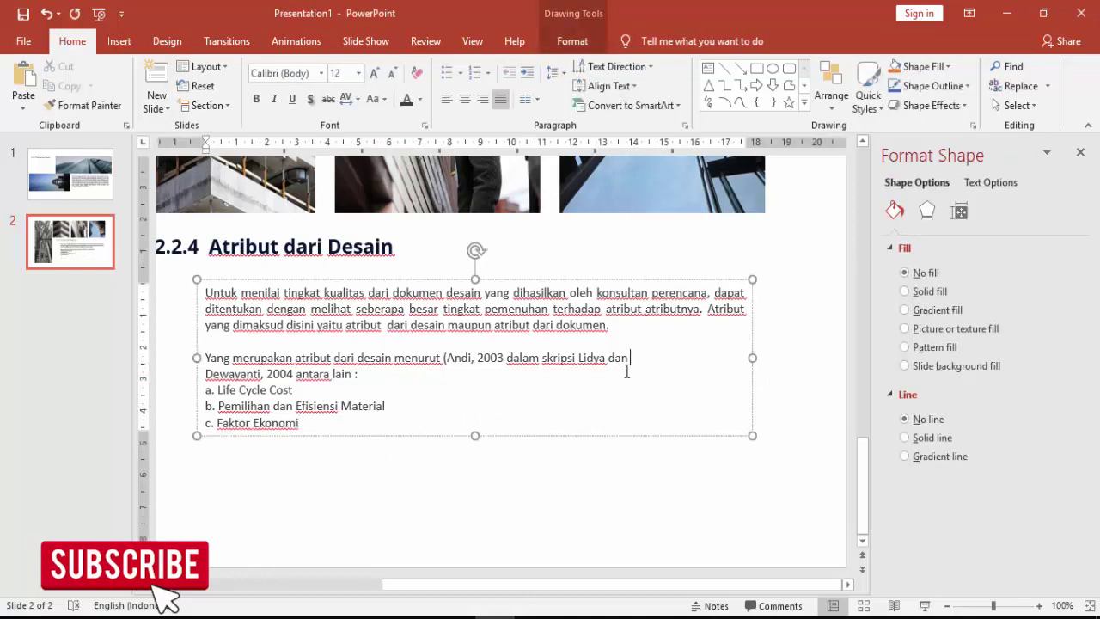
{"action": "key", "text": "Delete"}
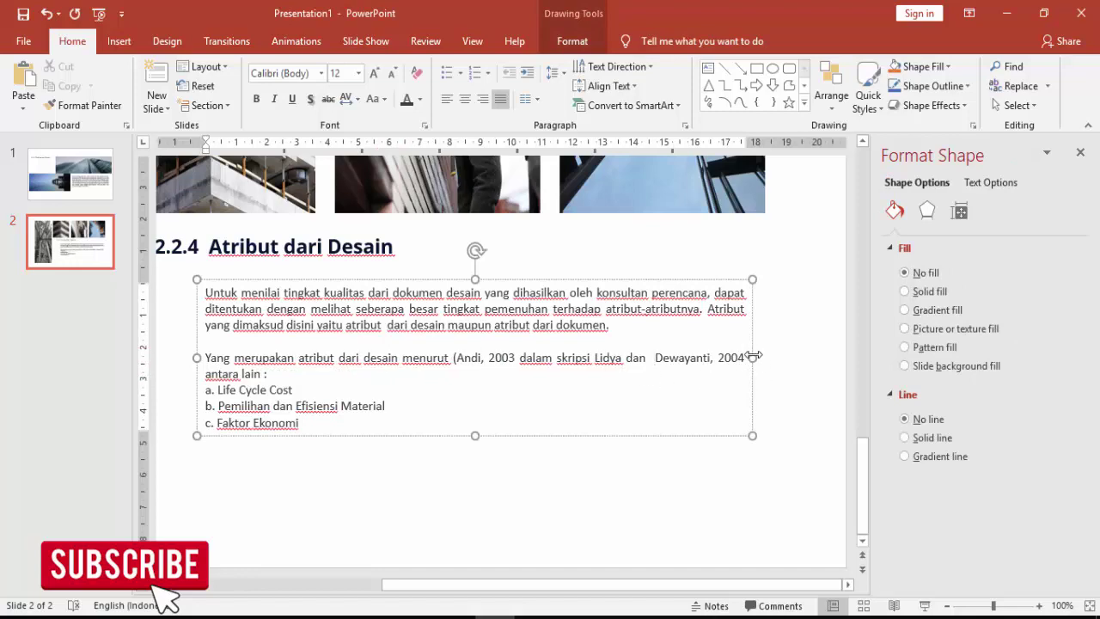
{"action": "left_click_drag", "start_coordinate": [752, 355], "coordinate": [760, 357]}
Insert a new slide after slide 2 from the slide list.
{"action": "left_click", "coordinate": [553, 482]}
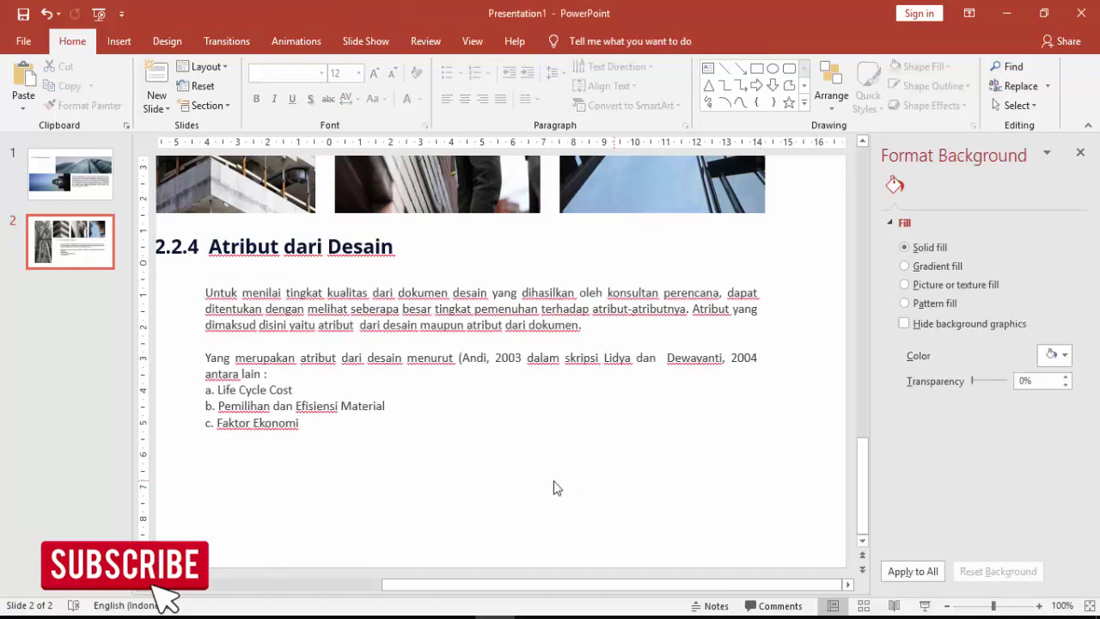
{"action": "scroll", "coordinate": [504, 478], "scroll_direction": "down", "scroll_amount": 5, "text": "ctrl"}
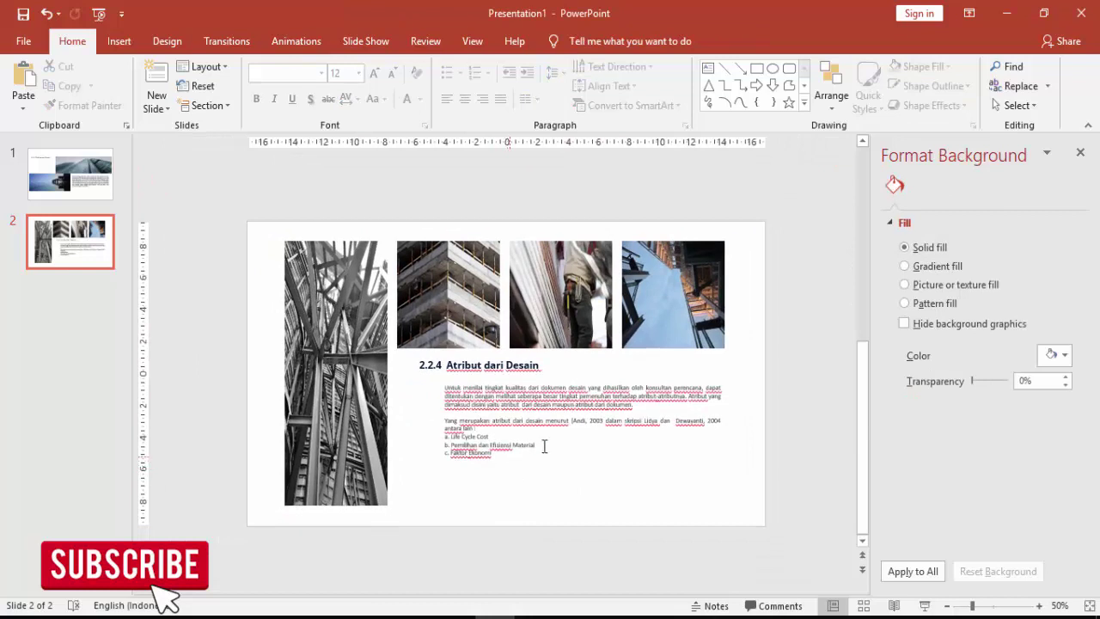
{"action": "right_click", "coordinate": [83, 292]}
{"action": "right_click", "coordinate": [60, 274]}
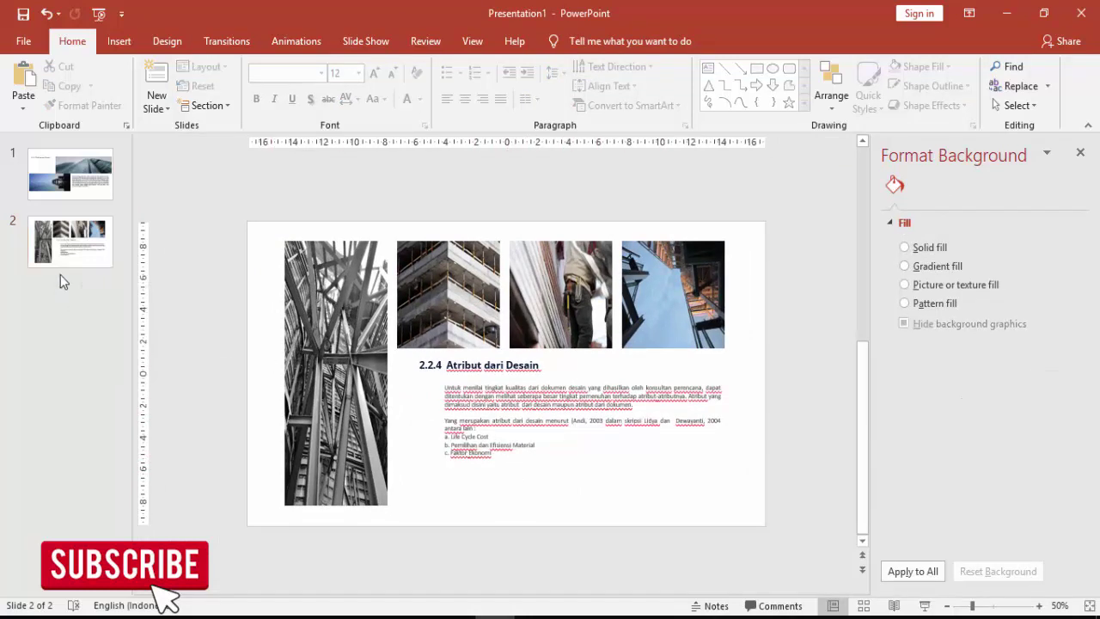
{"action": "right_click", "coordinate": [60, 275]}
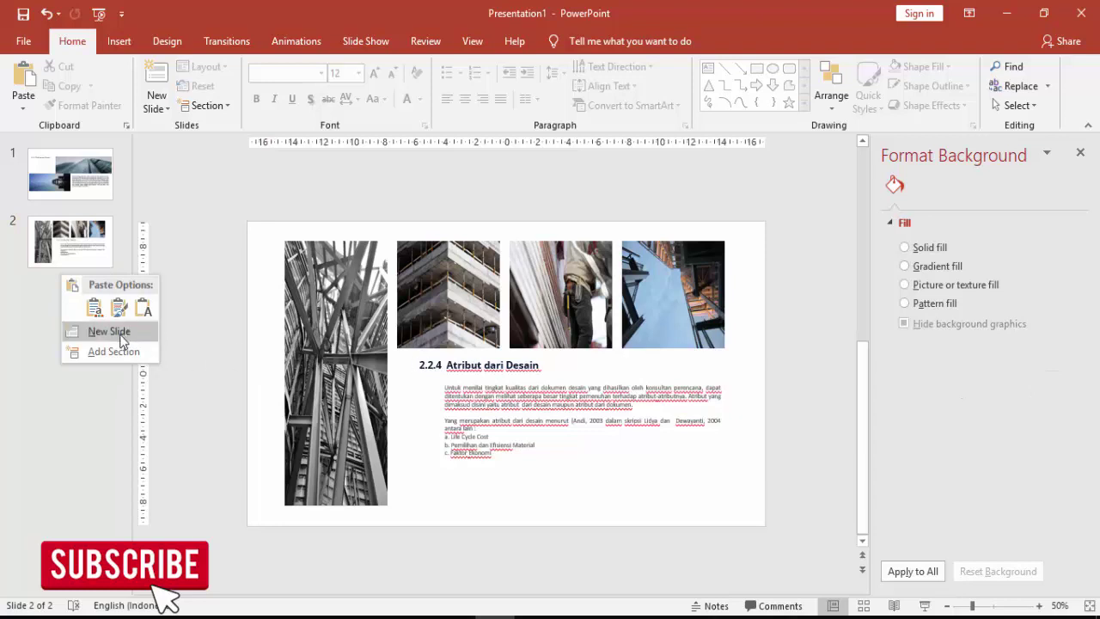
{"action": "left_click", "coordinate": [107, 331]}
Delete the new slide's title and body placeholders so slide 3 is blank.
{"action": "left_click", "coordinate": [412, 246]}
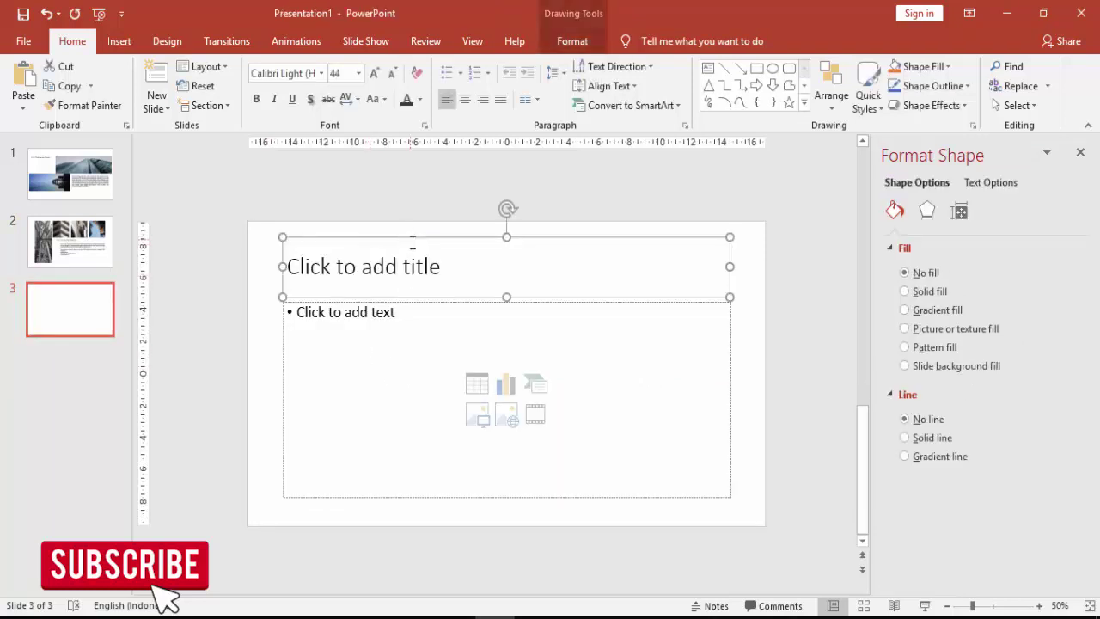
{"action": "key", "text": "Delete"}
{"action": "left_click", "coordinate": [441, 301]}
{"action": "key", "text": "Delete"}
{"action": "left_click", "coordinate": [108, 249]}
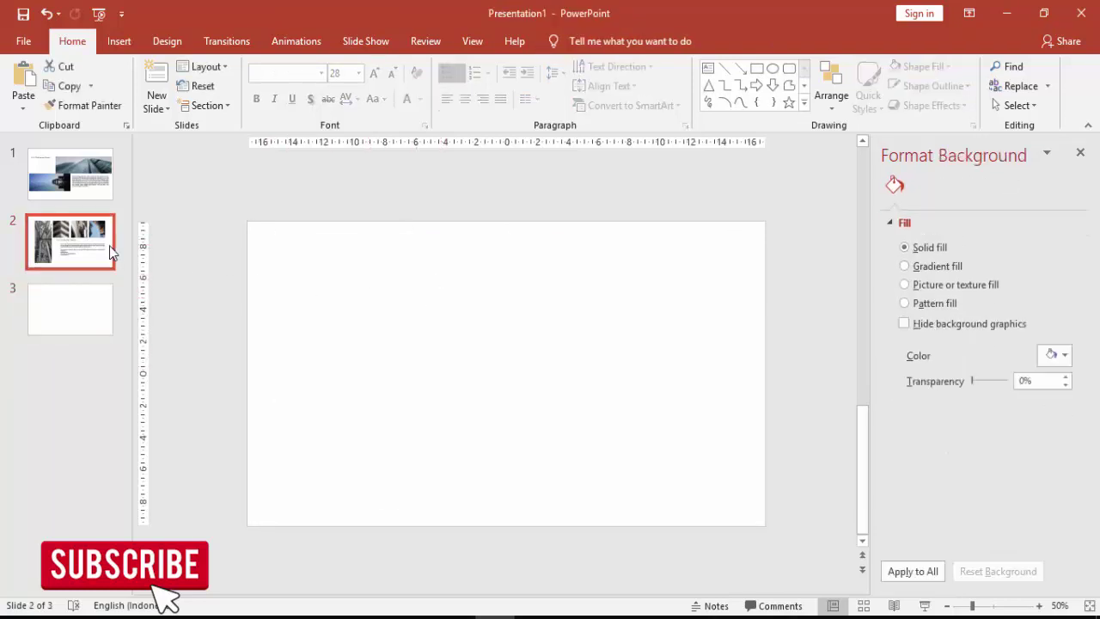
{"action": "left_click", "coordinate": [114, 292]}
{"action": "left_click", "coordinate": [341, 350]}
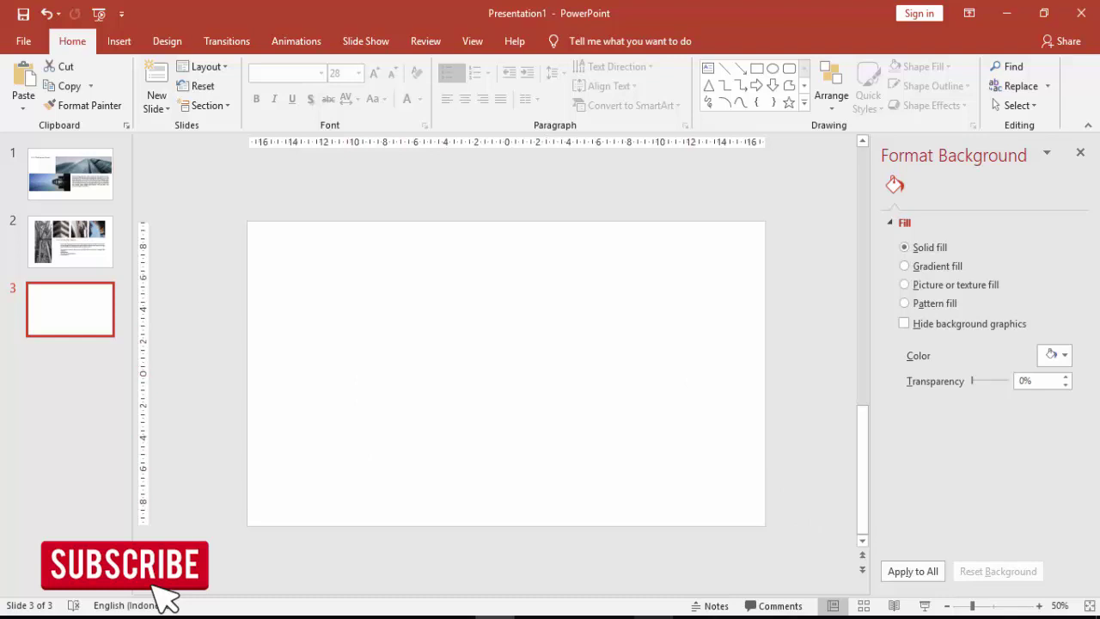
Draw a blue rectangle and copy it into two squares above a wide rectangle.
{"action": "left_click", "coordinate": [1023, 559]}
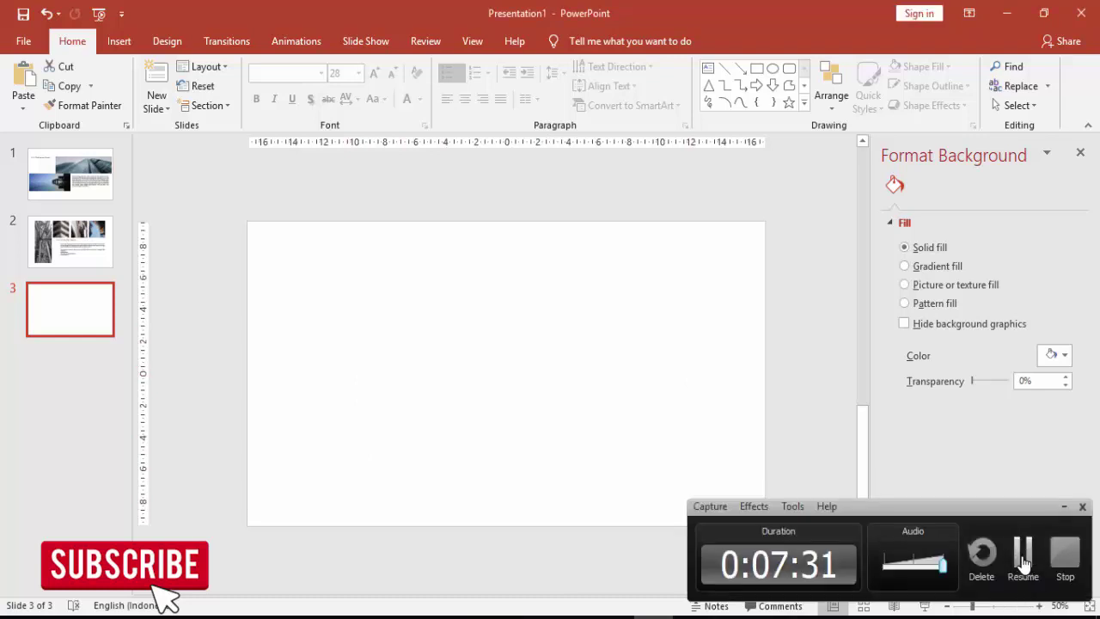
{"action": "left_click", "coordinate": [1023, 559]}
{"action": "left_click", "coordinate": [119, 42]}
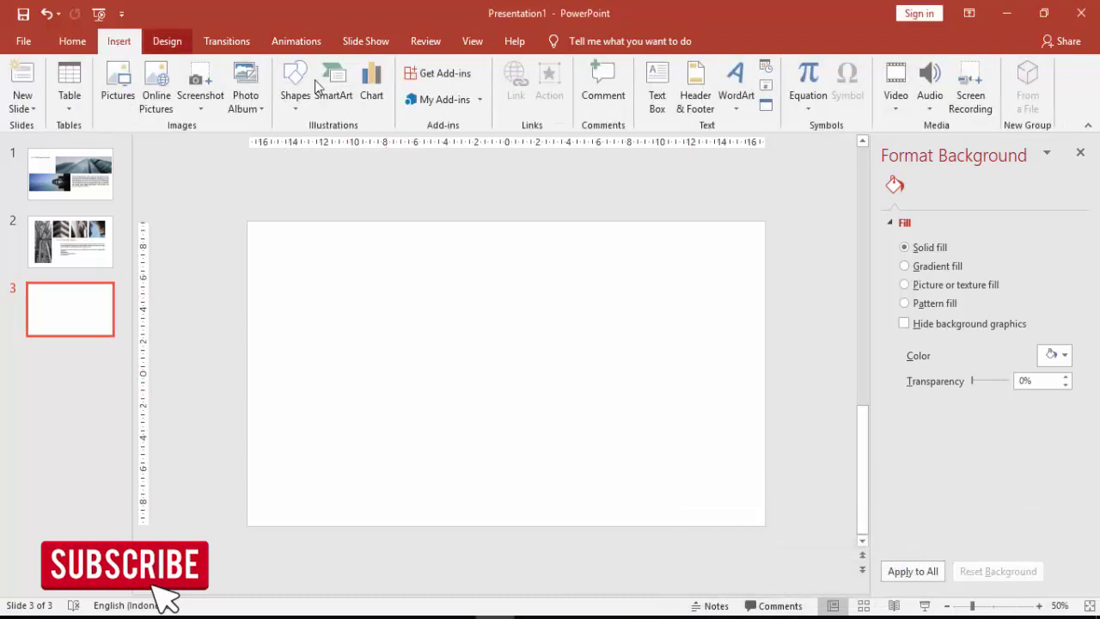
{"action": "left_click", "coordinate": [283, 80]}
{"action": "left_click", "coordinate": [341, 159]}
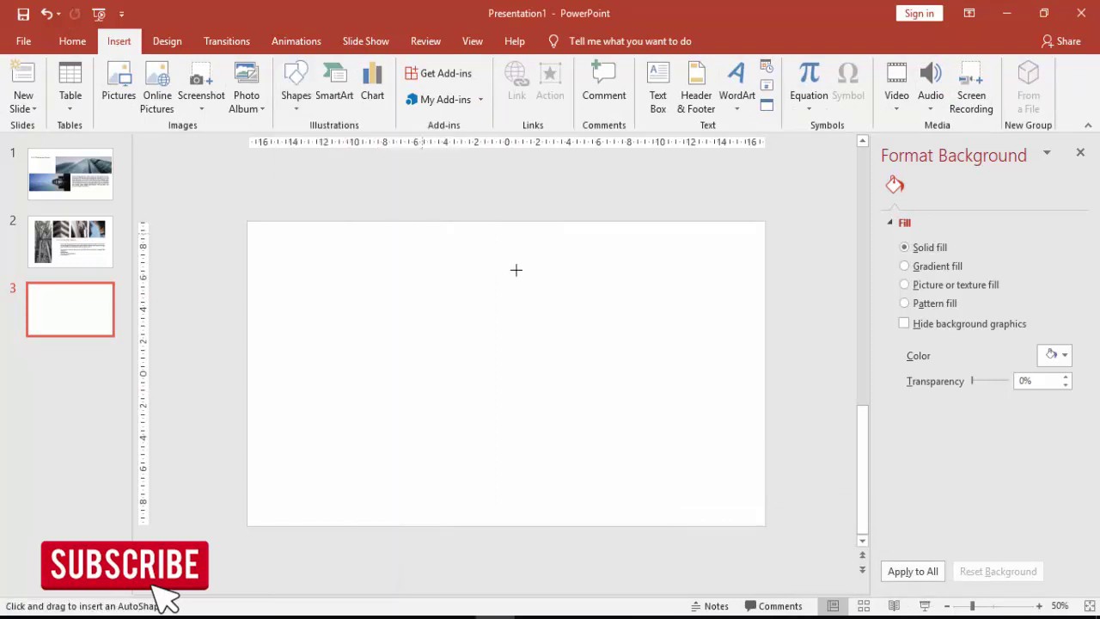
{"action": "mouse_move", "coordinate": [519, 260]}
{"action": "left_mouse_down"}
{"action": "mouse_move", "coordinate": [631, 373]}
{"action": "mouse_move", "coordinate": [711, 325]}
{"action": "left_mouse_up"}
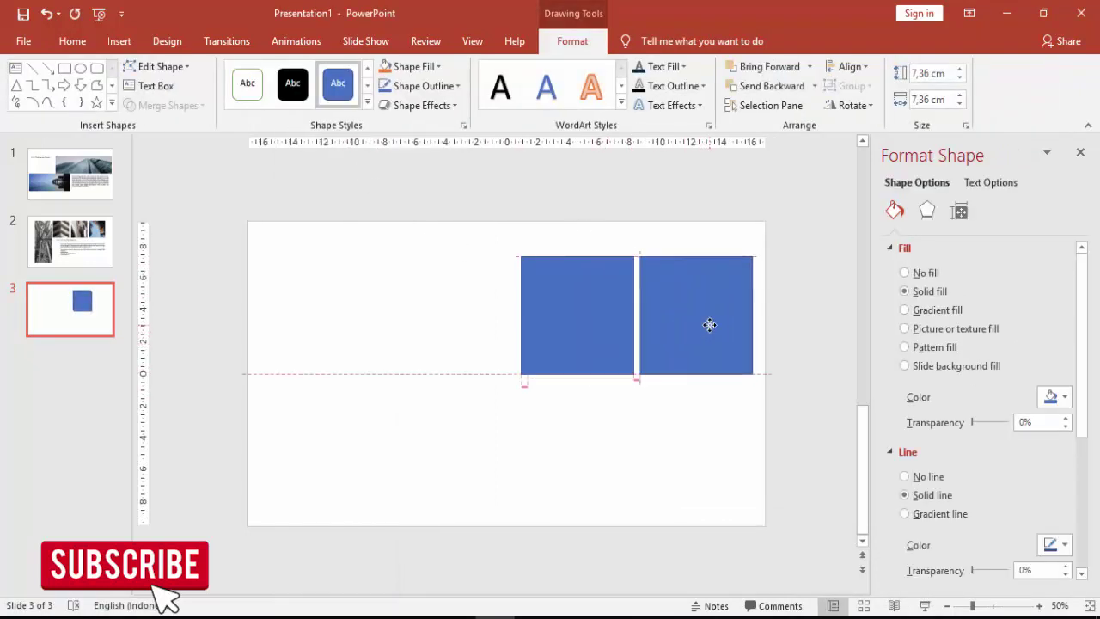
{"action": "left_click", "coordinate": [566, 338], "text": "shift"}
{"action": "left_click_drag", "start_coordinate": [668, 325], "coordinate": [651, 325]}
{"action": "mouse_move", "coordinate": [582, 351]}
{"action": "left_mouse_down"}
{"action": "mouse_move", "coordinate": [572, 443]}
{"action": "mouse_move", "coordinate": [738, 438]}
{"action": "left_mouse_up"}
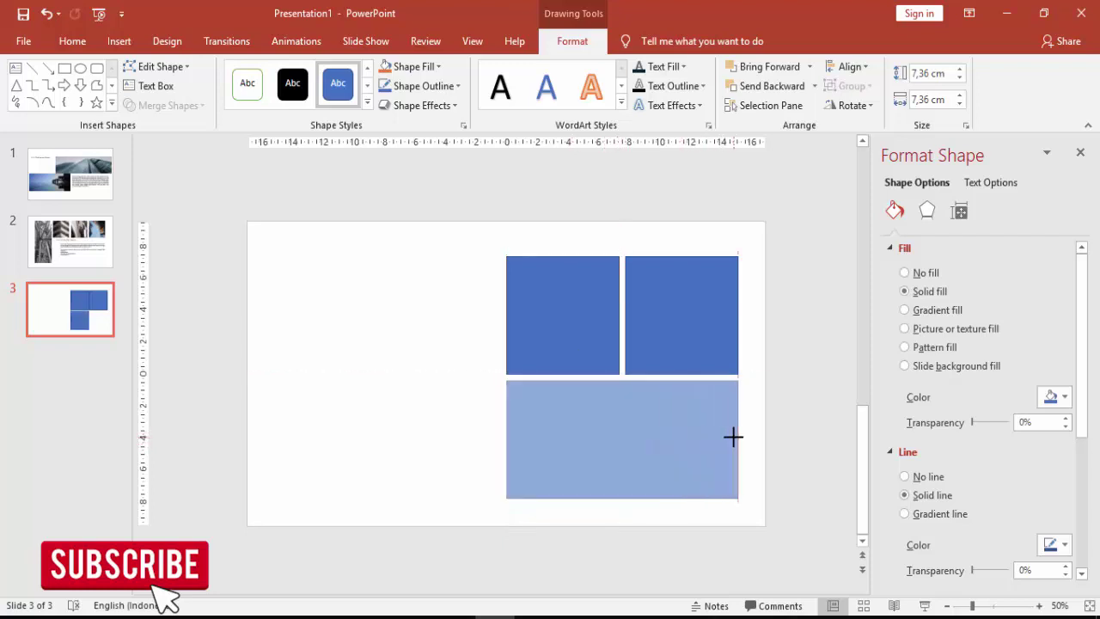
Set No line on all three shapes, then choose picture fill for the top-left square.
{"action": "left_click", "coordinate": [578, 332]}
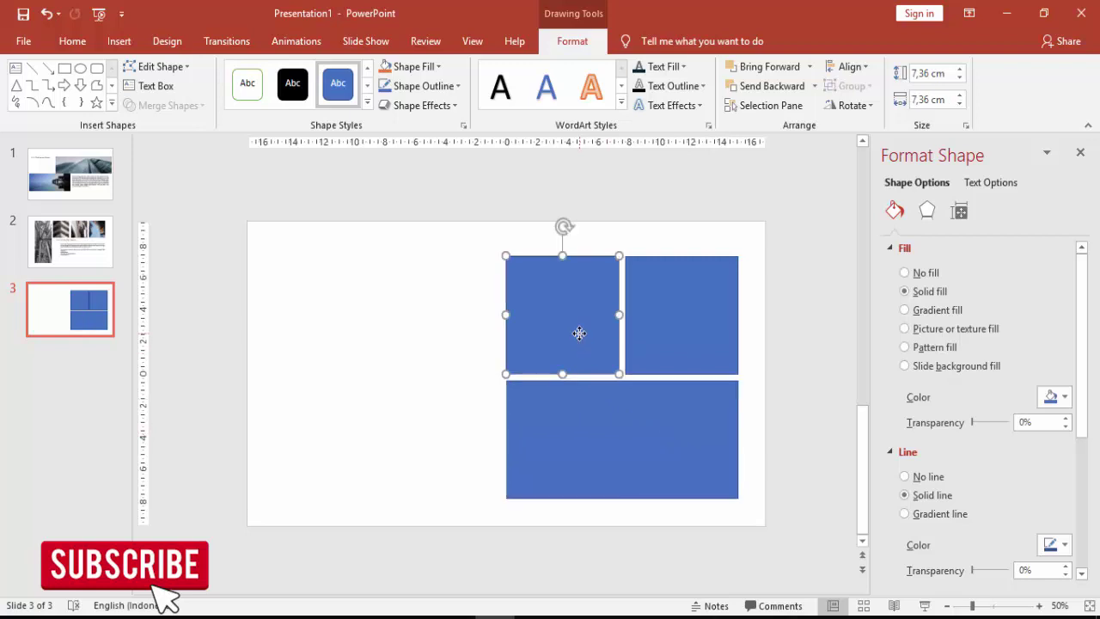
{"action": "left_click", "coordinate": [907, 477]}
{"action": "left_click", "coordinate": [710, 341]}
{"action": "left_click", "coordinate": [907, 477]}
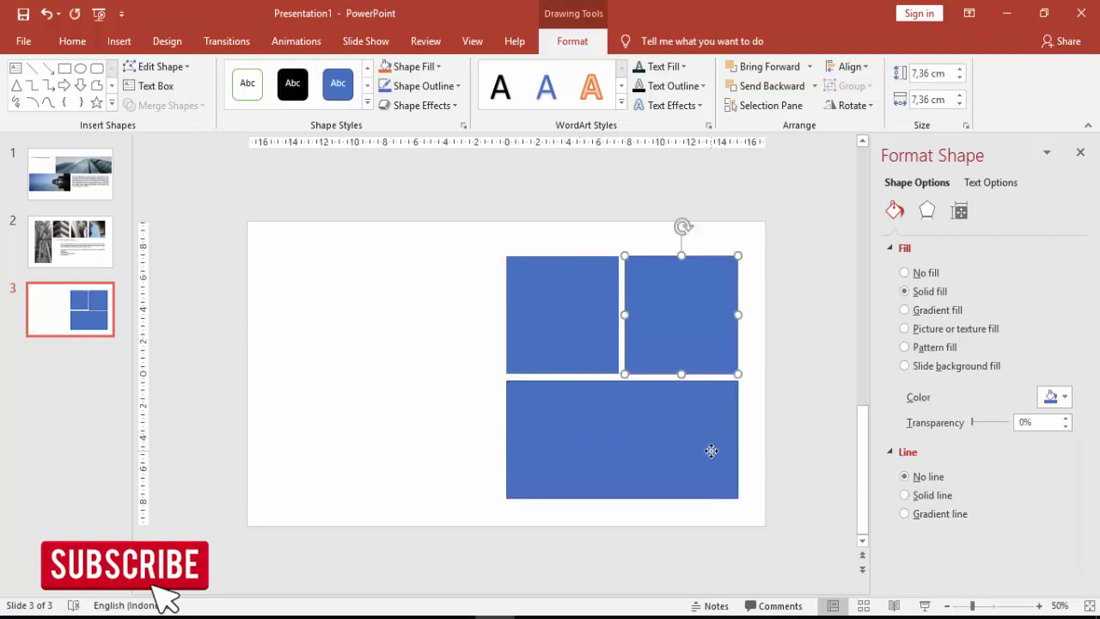
{"action": "left_click", "coordinate": [711, 452]}
{"action": "left_click", "coordinate": [907, 477]}
{"action": "left_click", "coordinate": [563, 318]}
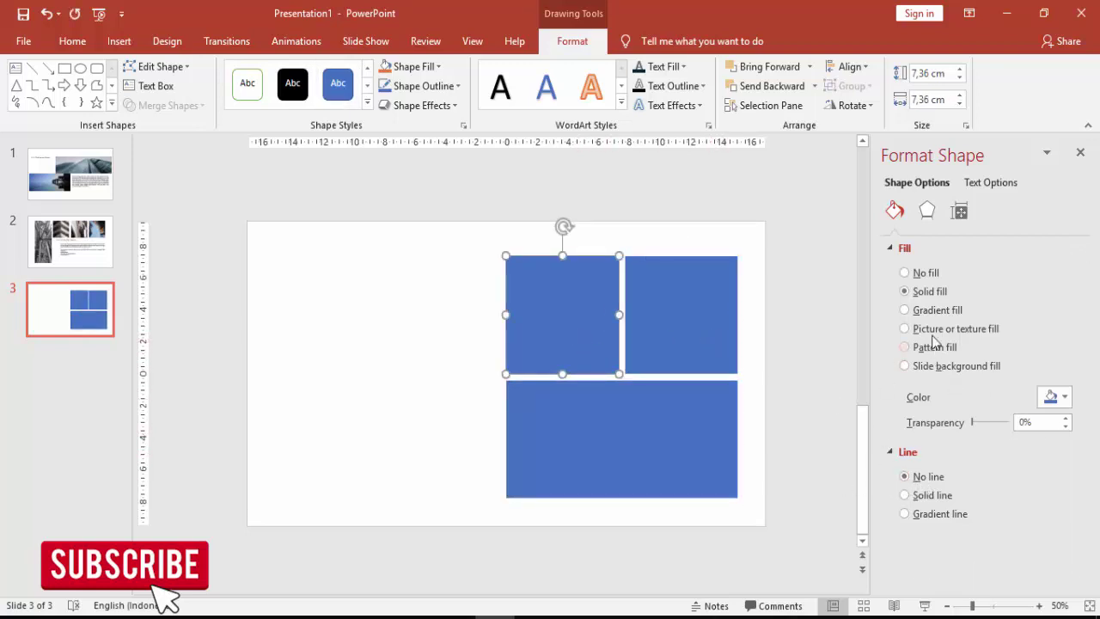
{"action": "left_click", "coordinate": [935, 330]}
Fill the top-left square with the crane construction photo from file.
{"action": "left_click", "coordinate": [928, 415]}
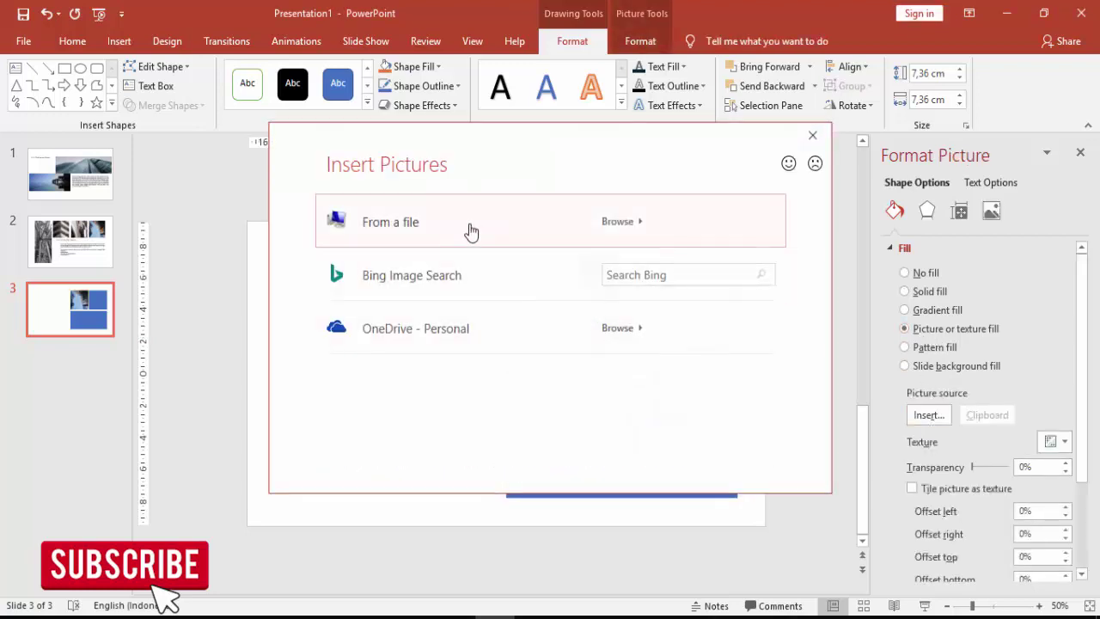
{"action": "left_click", "coordinate": [472, 232]}
{"action": "scroll", "coordinate": [434, 288], "scroll_direction": "down", "scroll_amount": 3}
{"action": "scroll", "coordinate": [434, 288], "scroll_direction": "down", "scroll_amount": 2}
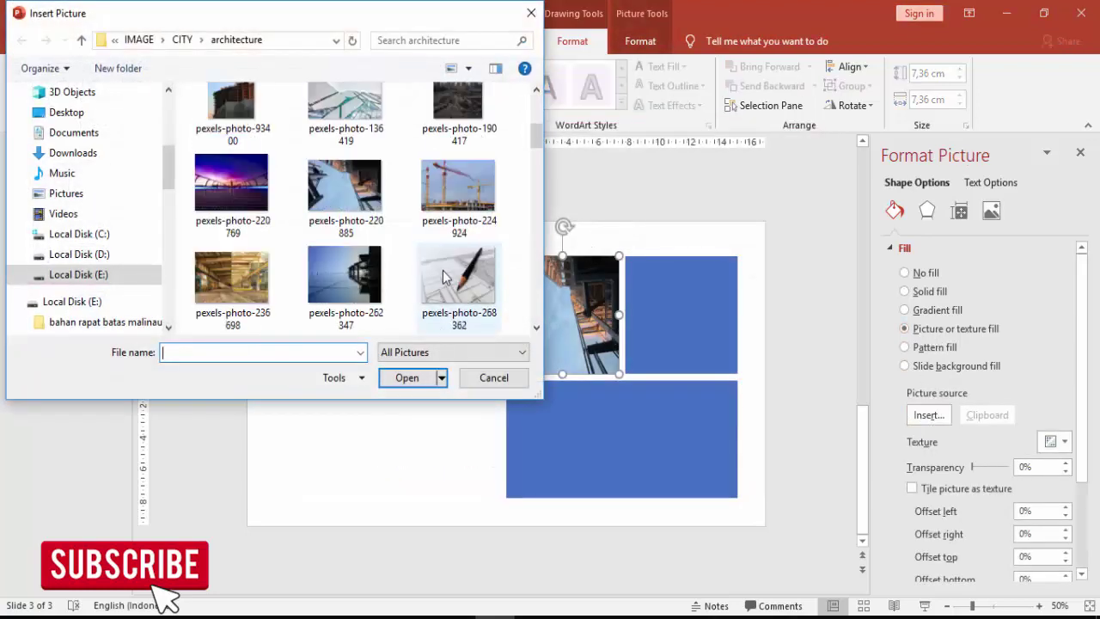
{"action": "scroll", "coordinate": [443, 279], "scroll_direction": "down", "scroll_amount": 2}
{"action": "scroll", "coordinate": [421, 279], "scroll_direction": "down", "scroll_amount": 2}
{"action": "scroll", "coordinate": [398, 277], "scroll_direction": "down", "scroll_amount": 3}
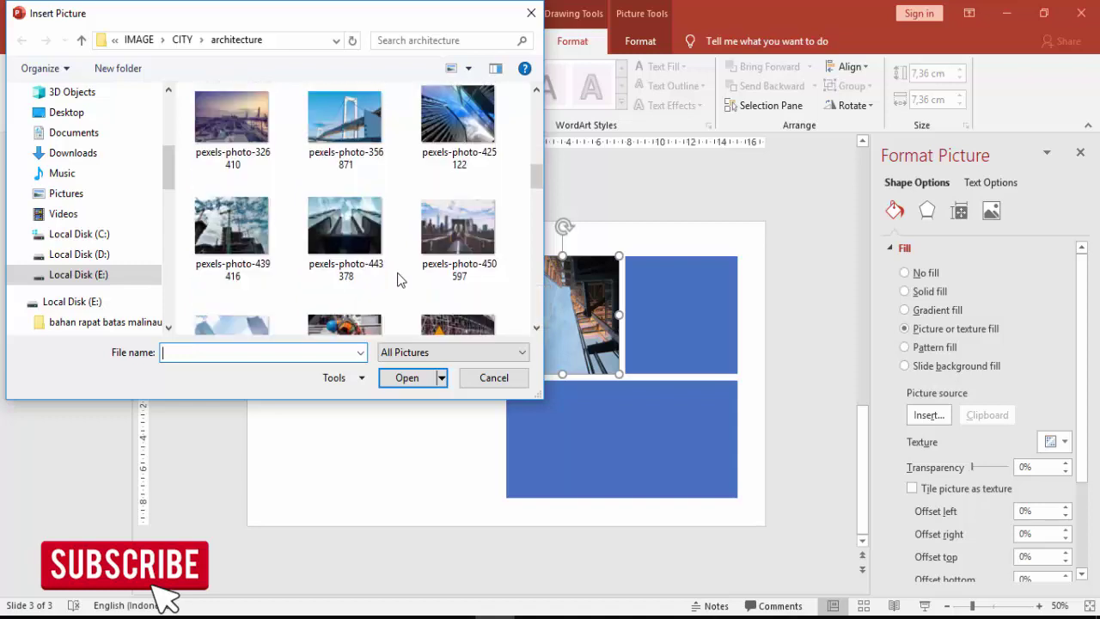
{"action": "left_click", "coordinate": [253, 227]}
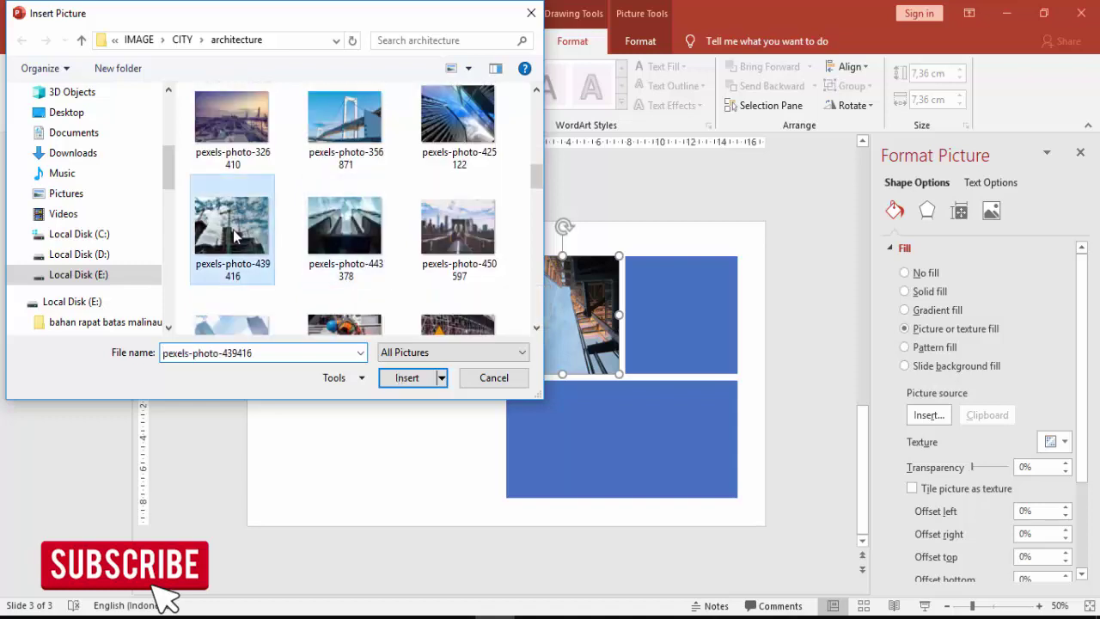
{"action": "left_click", "coordinate": [406, 377]}
Fill the top-right square with the glass tower photo.
{"action": "left_click", "coordinate": [676, 322]}
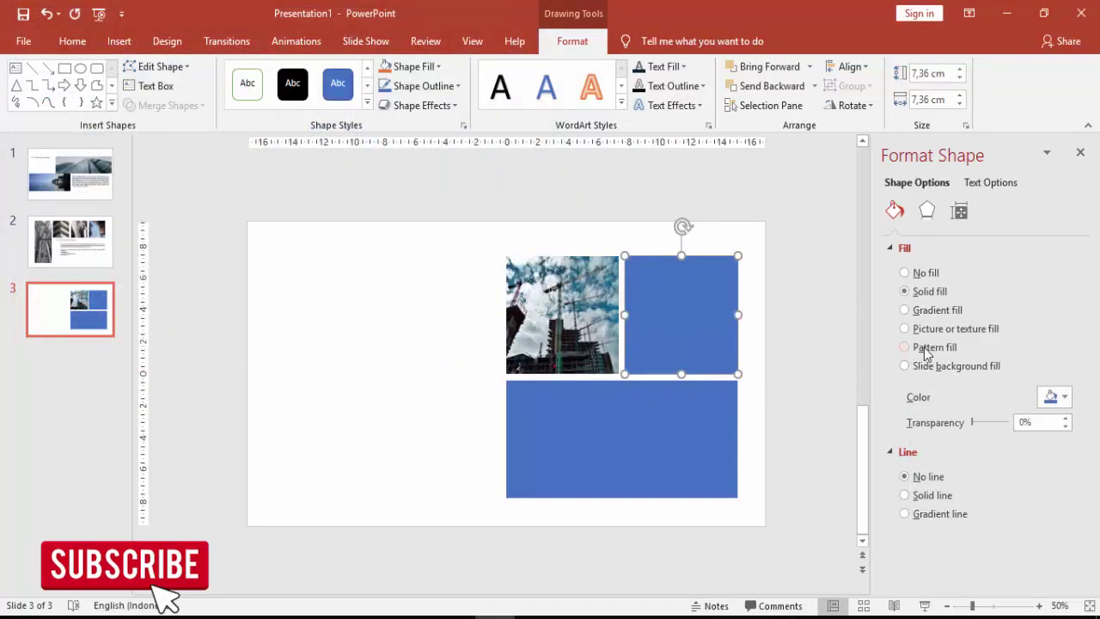
{"action": "left_click", "coordinate": [929, 328]}
{"action": "left_click", "coordinate": [928, 416]}
{"action": "left_click", "coordinate": [499, 225]}
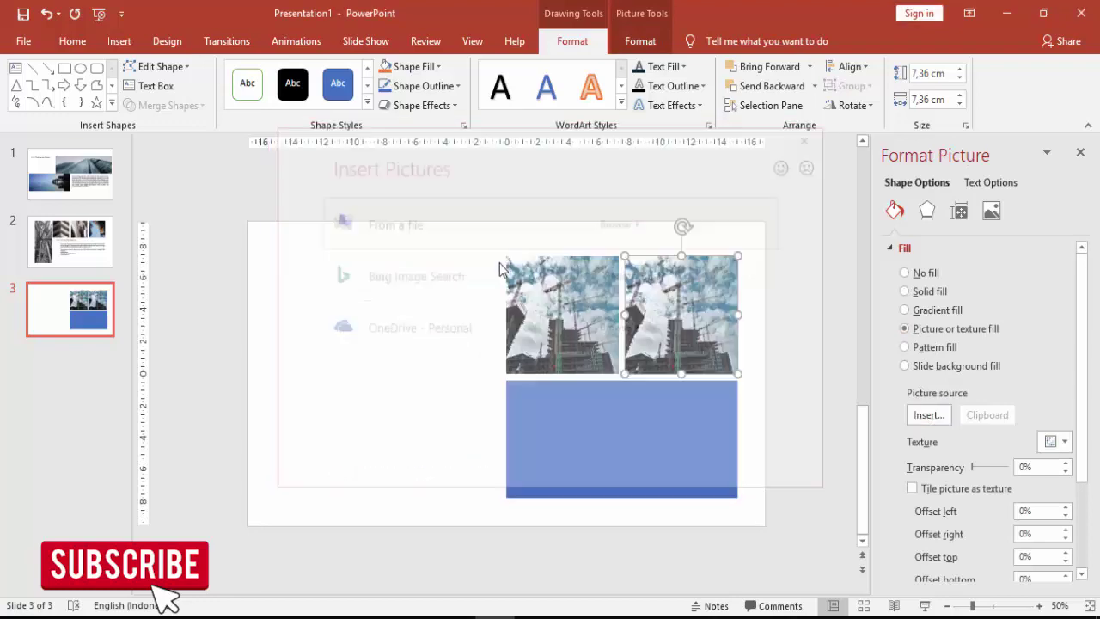
{"action": "scroll", "coordinate": [400, 317], "scroll_direction": "down", "scroll_amount": 1}
{"action": "scroll", "coordinate": [401, 316], "scroll_direction": "down", "scroll_amount": 2}
{"action": "scroll", "coordinate": [400, 313], "scroll_direction": "down", "scroll_amount": 2}
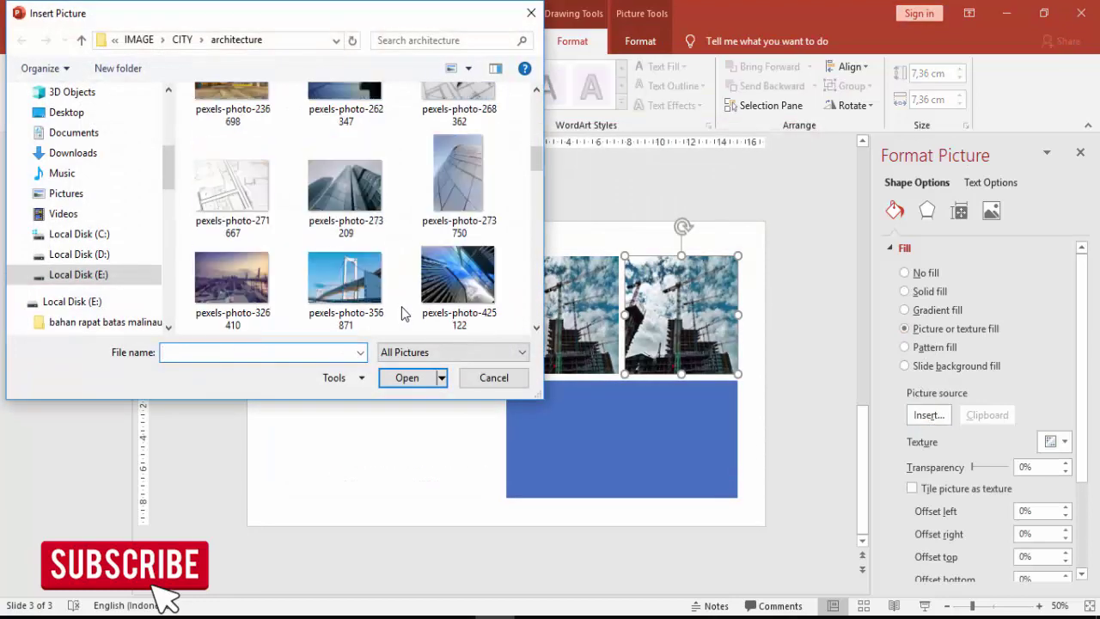
{"action": "scroll", "coordinate": [402, 311], "scroll_direction": "down", "scroll_amount": 1}
{"action": "scroll", "coordinate": [405, 303], "scroll_direction": "down", "scroll_amount": 2}
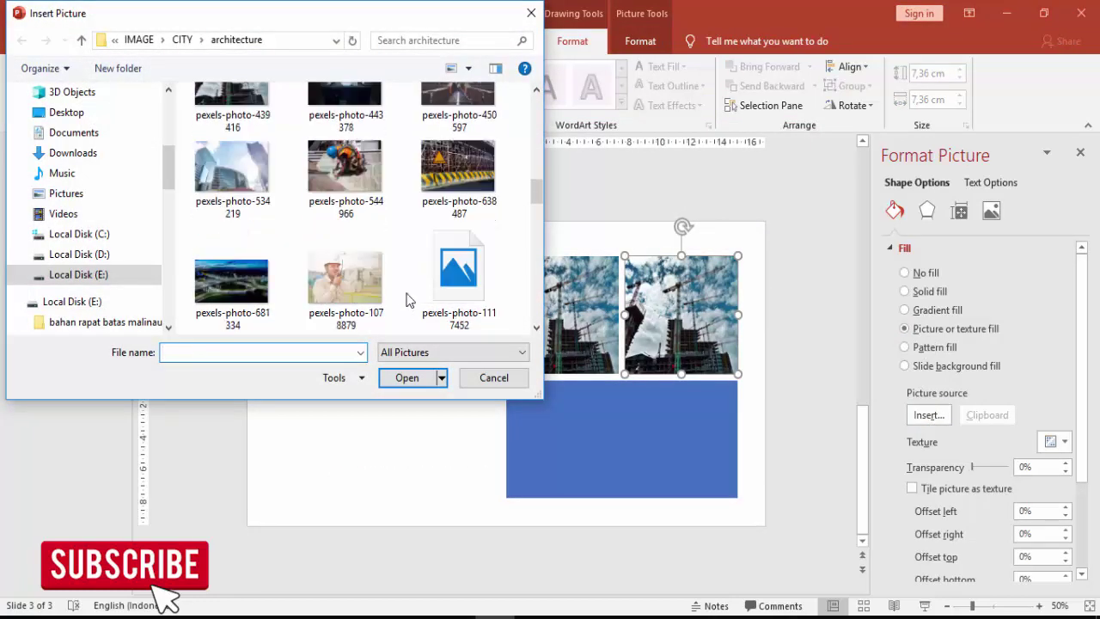
{"action": "left_click", "coordinate": [331, 286]}
{"action": "left_click", "coordinate": [268, 185]}
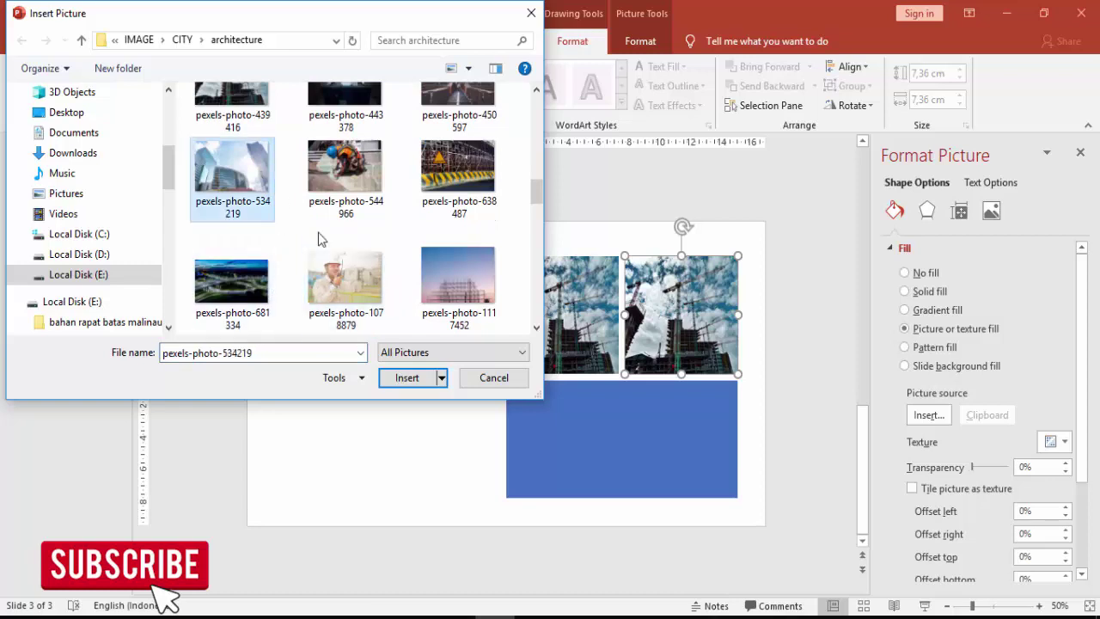
{"action": "left_click", "coordinate": [406, 378]}
Fill the wide bottom rectangle with the living-room photo.
{"action": "left_click", "coordinate": [683, 469]}
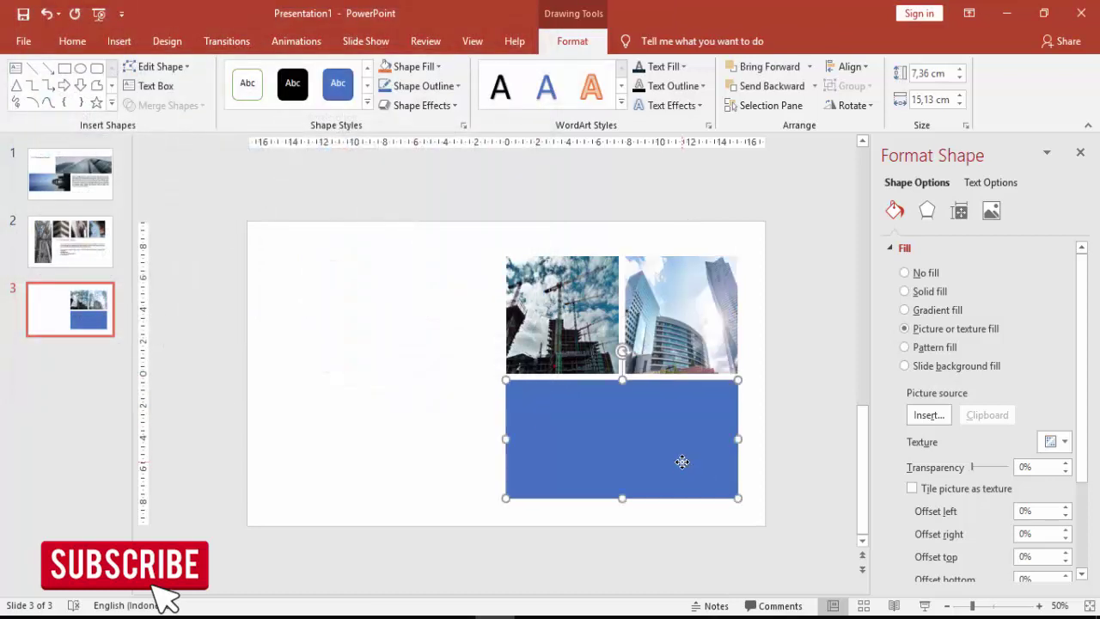
{"action": "left_click", "coordinate": [927, 333]}
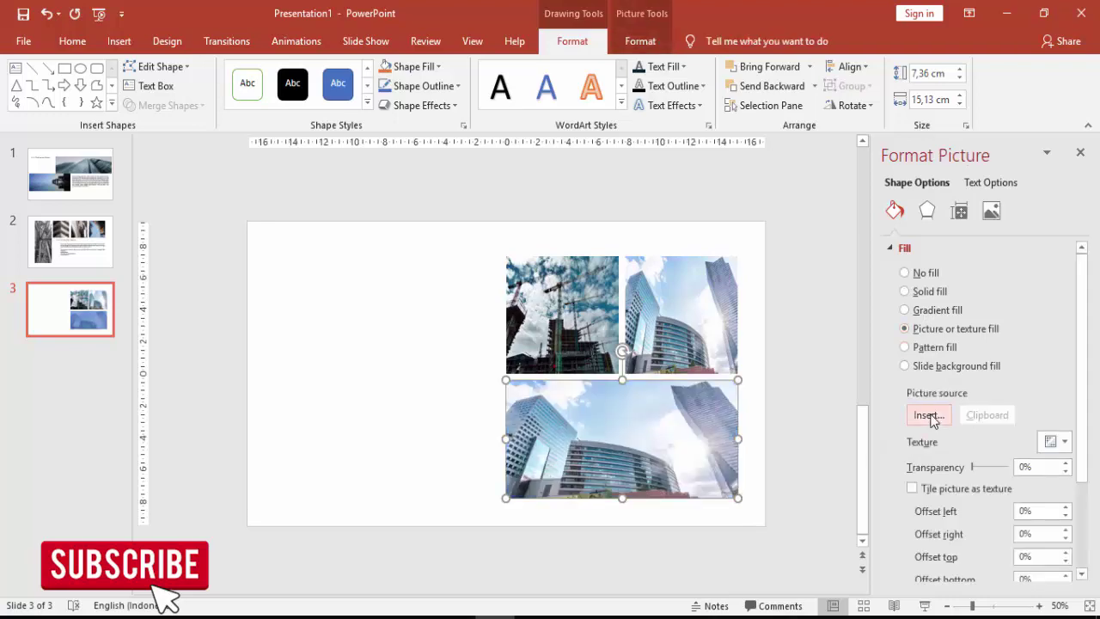
{"action": "left_click", "coordinate": [929, 415]}
{"action": "left_click", "coordinate": [404, 225]}
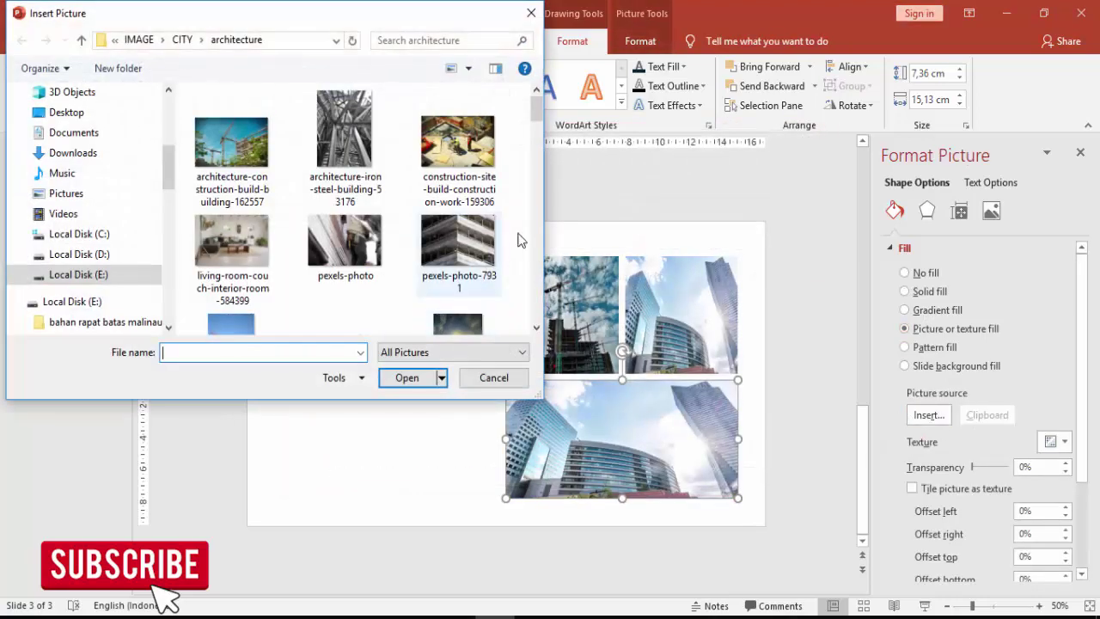
{"action": "mouse_move", "coordinate": [538, 138]}
{"action": "left_mouse_down"}
{"action": "mouse_move", "coordinate": [543, 305]}
{"action": "mouse_move", "coordinate": [557, 152]}
{"action": "mouse_move", "coordinate": [533, 128]}
{"action": "left_mouse_up"}
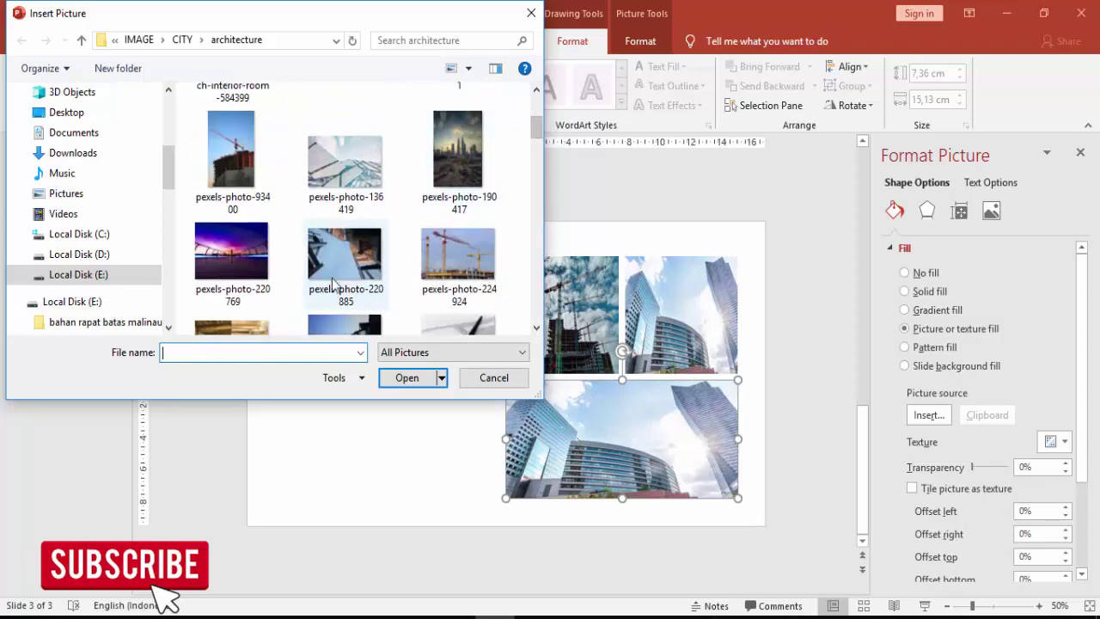
{"action": "scroll", "coordinate": [341, 261], "scroll_direction": "up", "scroll_amount": 2}
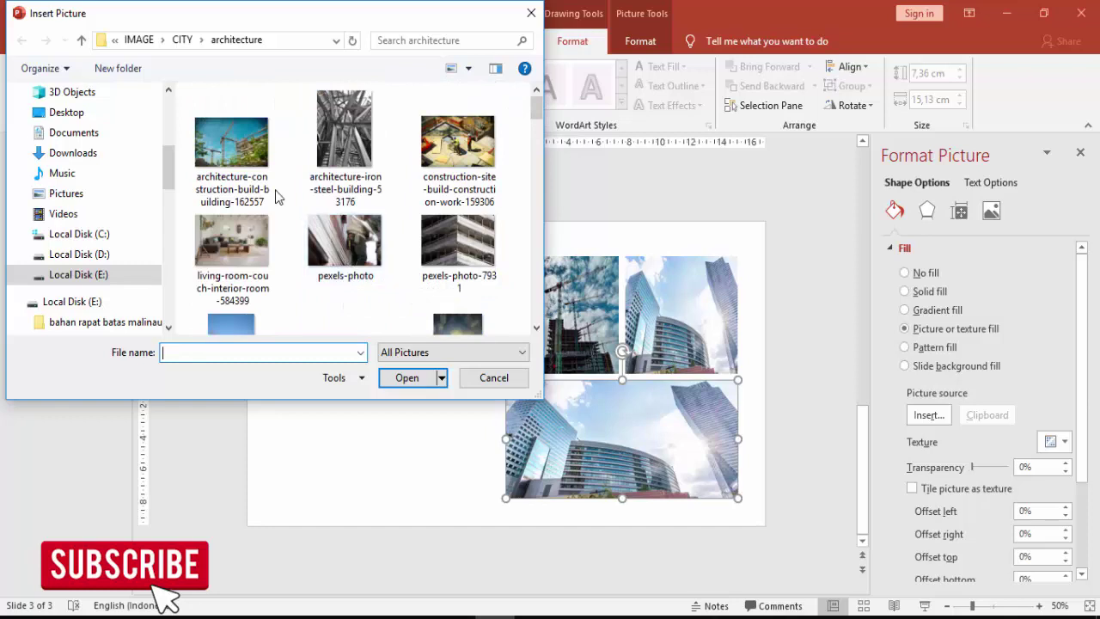
{"action": "left_click", "coordinate": [231, 249]}
{"action": "left_click", "coordinate": [405, 379]}
Copy the 2.2.4 heading and body text from slide 2 onto slide 3.
{"action": "left_click", "coordinate": [393, 395]}
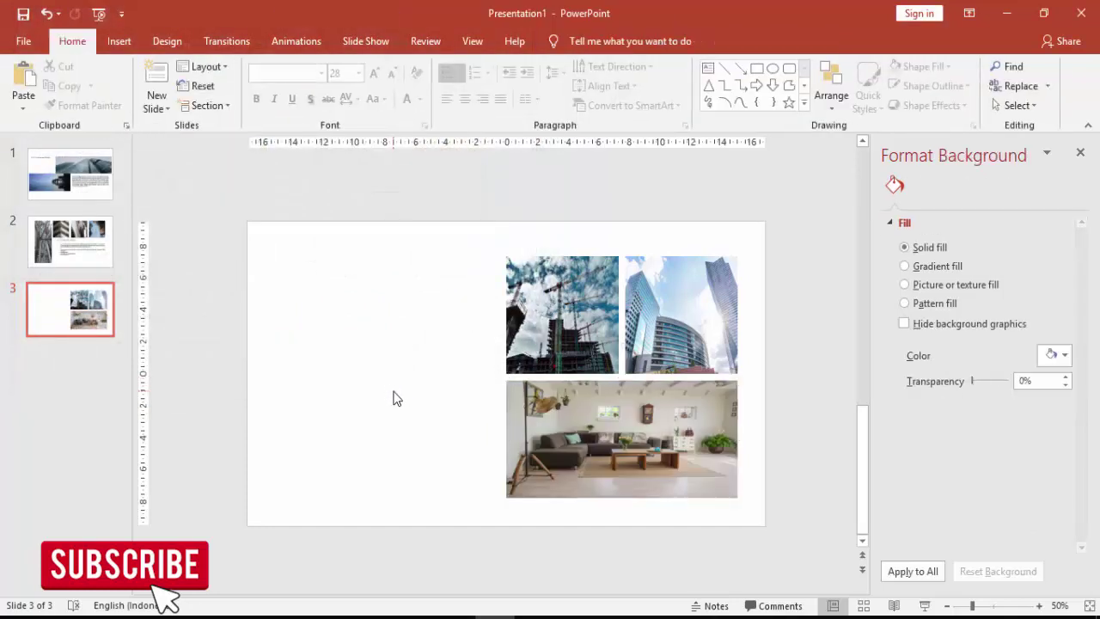
{"action": "left_click", "coordinate": [77, 245]}
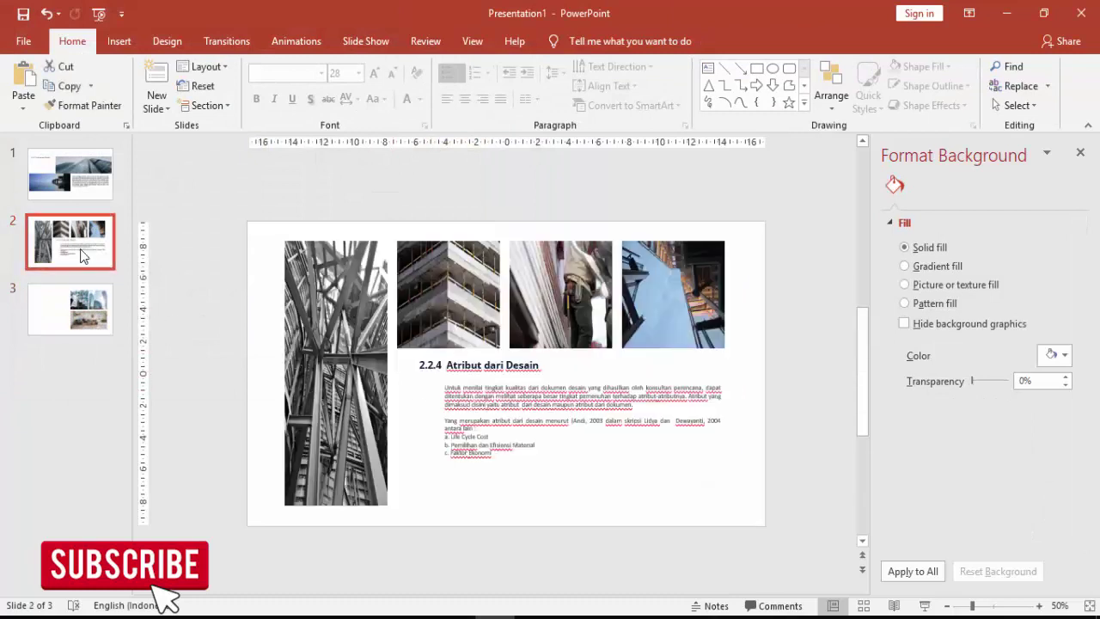
{"action": "left_click", "coordinate": [504, 368]}
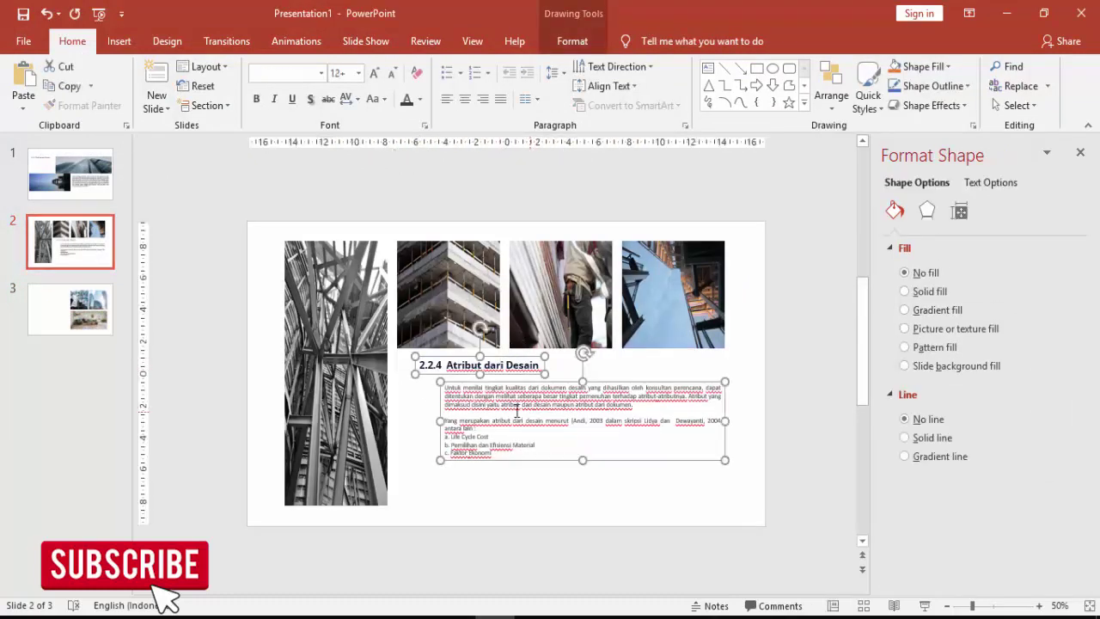
{"action": "key", "text": "ctrl+c"}
{"action": "left_click", "coordinate": [109, 315]}
{"action": "key", "text": "ctrl+v"}
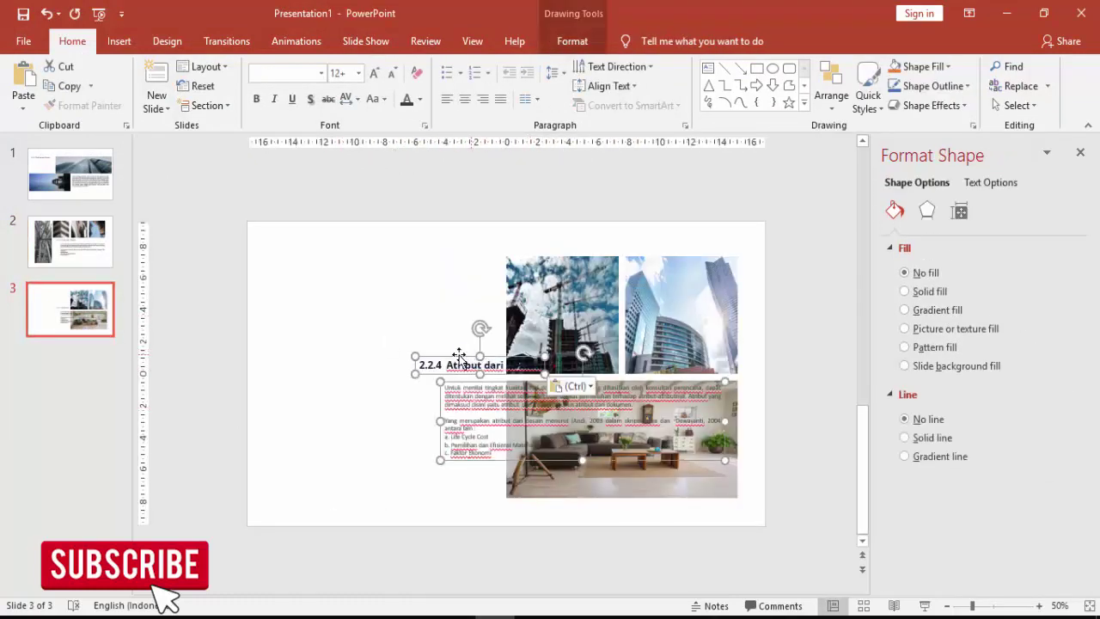
Move the text to the top-left, narrow the body beside the photos, and duplicate it below.
{"action": "mouse_move", "coordinate": [459, 355]}
{"action": "left_mouse_down"}
{"action": "mouse_move", "coordinate": [363, 266]}
{"action": "mouse_move", "coordinate": [316, 251]}
{"action": "left_mouse_up"}
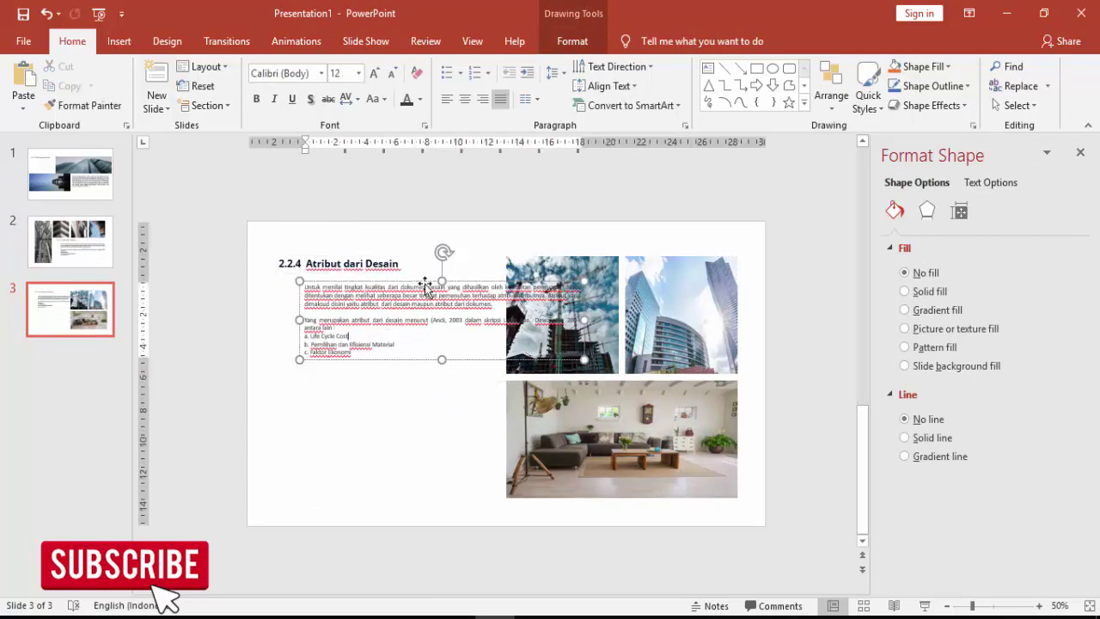
{"action": "left_click_drag", "start_coordinate": [425, 286], "coordinate": [424, 289]}
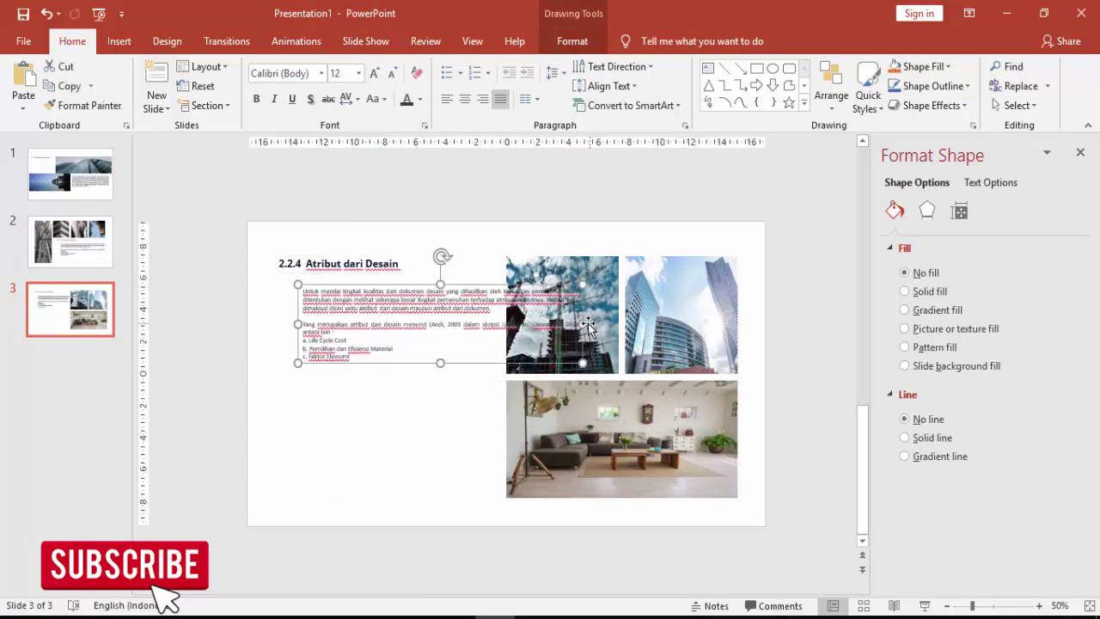
{"action": "left_click_drag", "start_coordinate": [588, 325], "coordinate": [500, 323]}
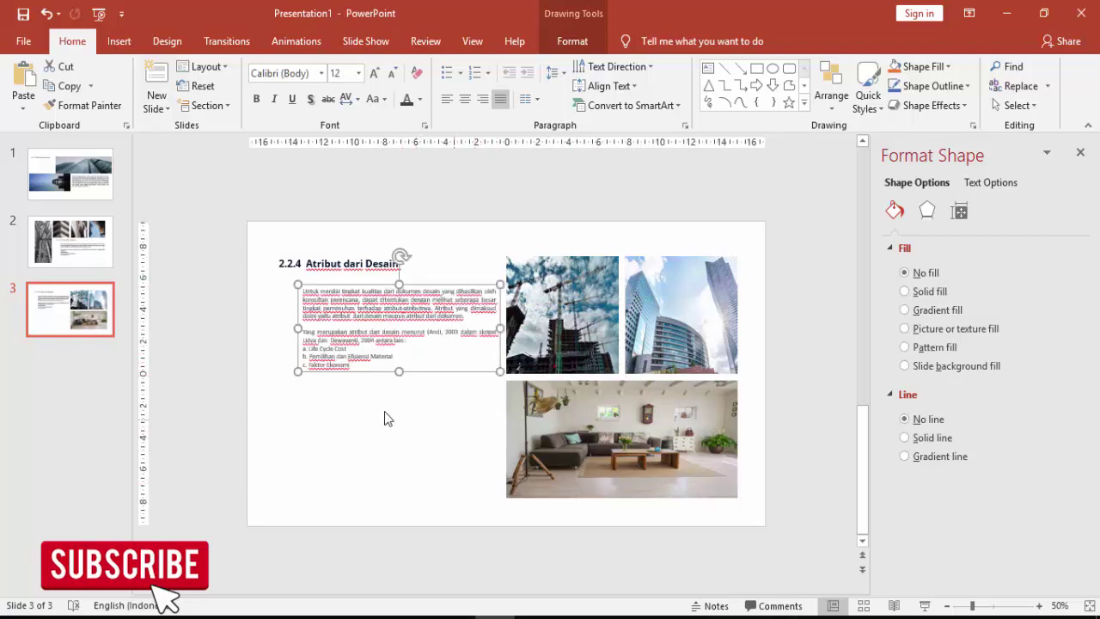
{"action": "mouse_move", "coordinate": [383, 372]}
{"action": "left_mouse_down"}
{"action": "mouse_move", "coordinate": [386, 471]}
{"action": "mouse_move", "coordinate": [379, 454]}
{"action": "left_mouse_up"}
{"action": "left_click", "coordinate": [424, 516]}
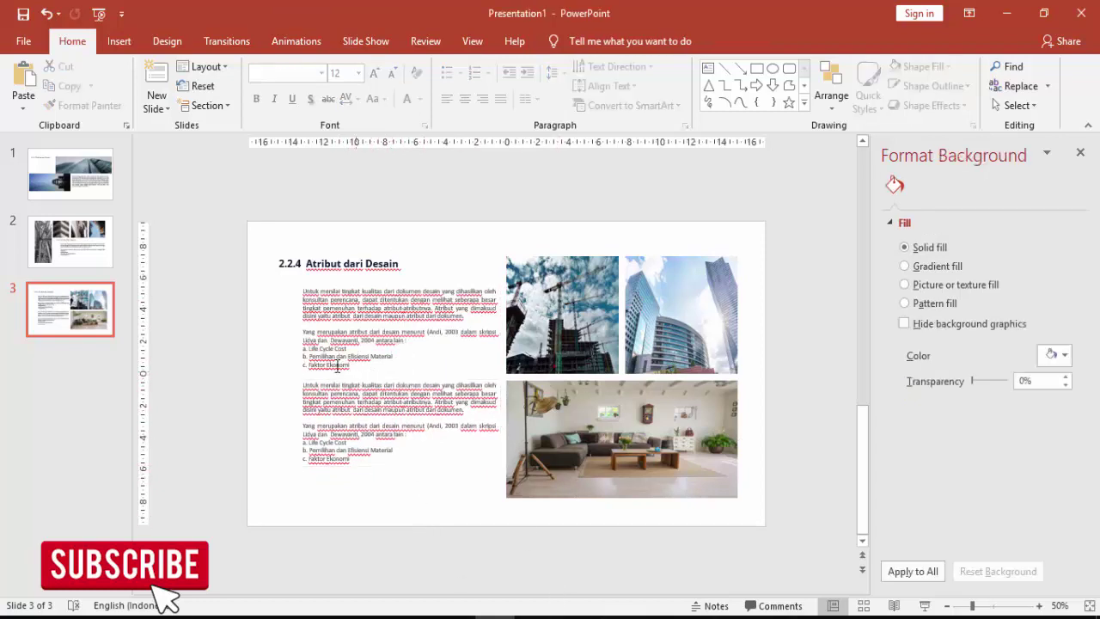
Copy the heading 'Atribut dari Dokumen' from the PDF's page 27.
{"action": "key", "text": "alt+Tab"}
{"action": "scroll", "coordinate": [578, 362], "scroll_direction": "down", "scroll_amount": 10}
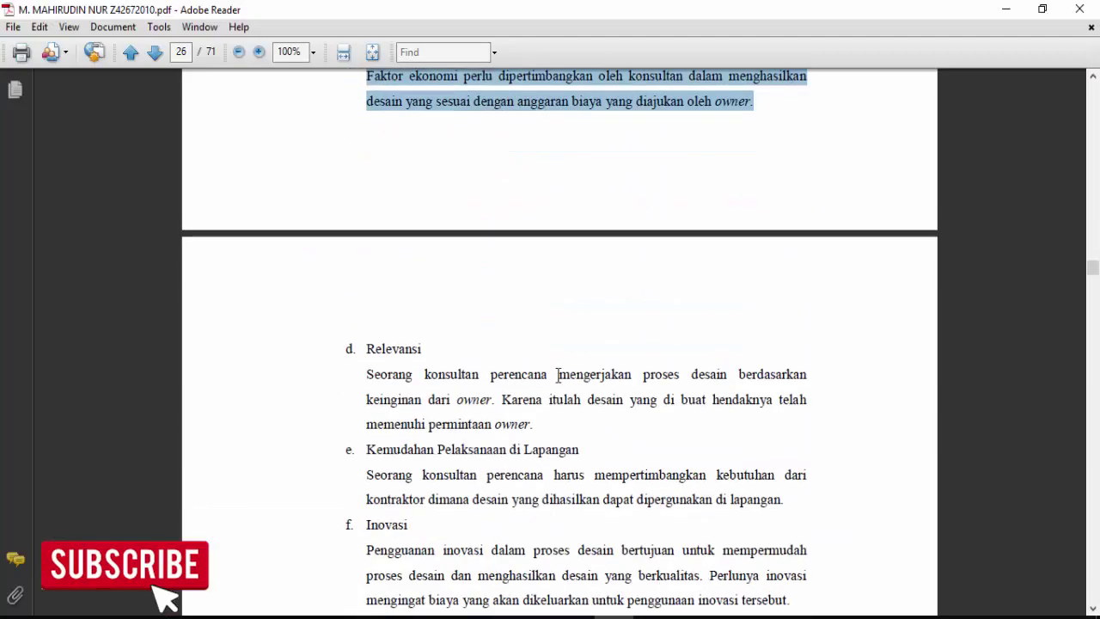
{"action": "scroll", "coordinate": [578, 362], "scroll_direction": "down", "scroll_amount": 8}
{"action": "scroll", "coordinate": [578, 362], "scroll_direction": "down", "scroll_amount": 9}
{"action": "scroll", "coordinate": [602, 360], "scroll_direction": "down", "scroll_amount": 10}
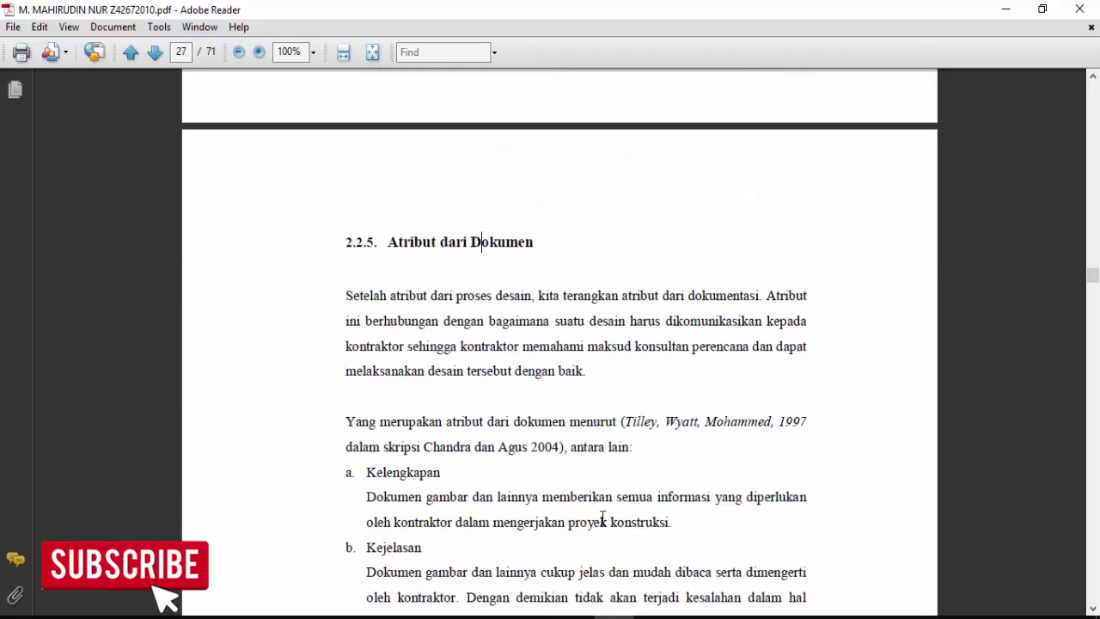
{"action": "left_click_drag", "start_coordinate": [389, 241], "coordinate": [542, 241]}
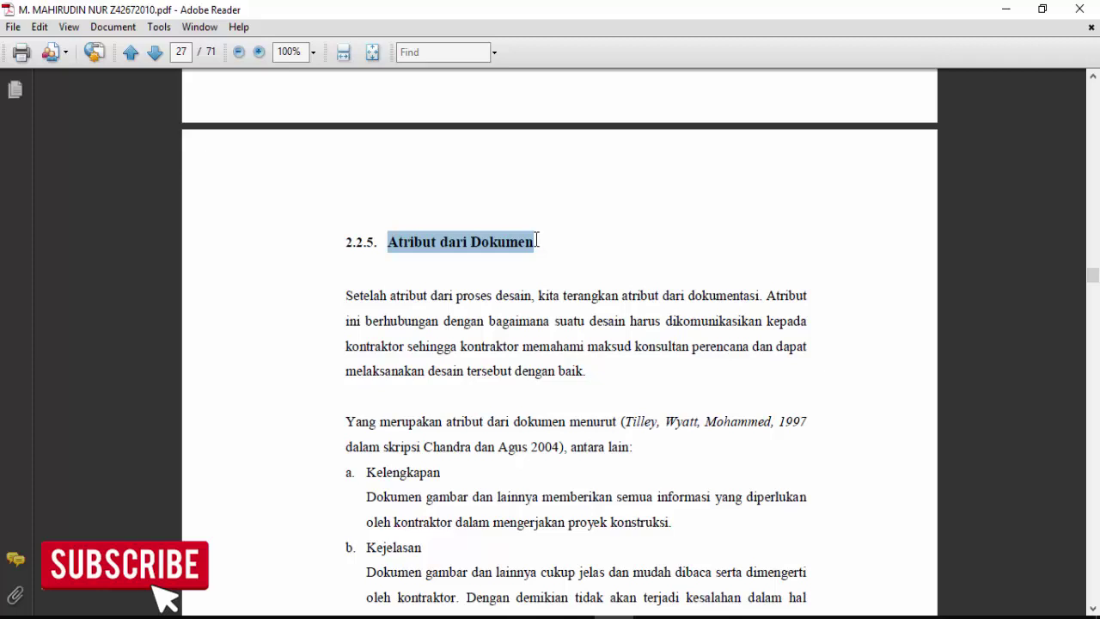
{"action": "key", "text": "ctrl+c"}
{"action": "key", "text": "alt+Tab"}
Change slide 3's heading to '2.2.5 Atribut dari Dokumen' using plain-text paste.
{"action": "left_click", "coordinate": [294, 261]}
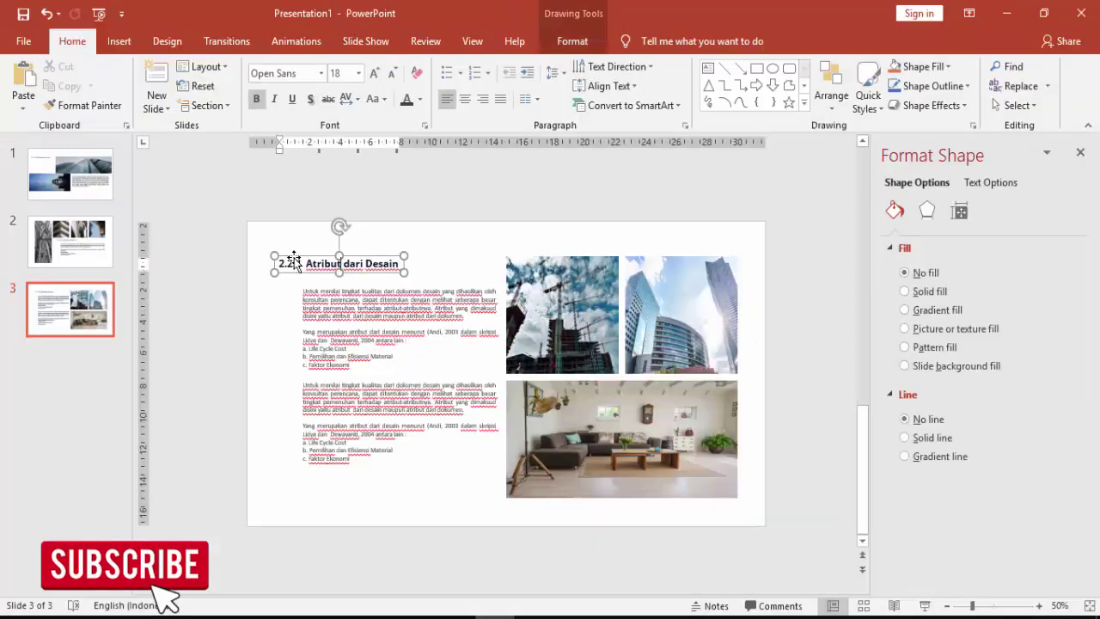
{"action": "key", "text": "BackSpace"}
{"action": "type", "text": "5"}
{"action": "left_click_drag", "start_coordinate": [307, 265], "coordinate": [421, 268]}
{"action": "key", "text": "BackSpace"}
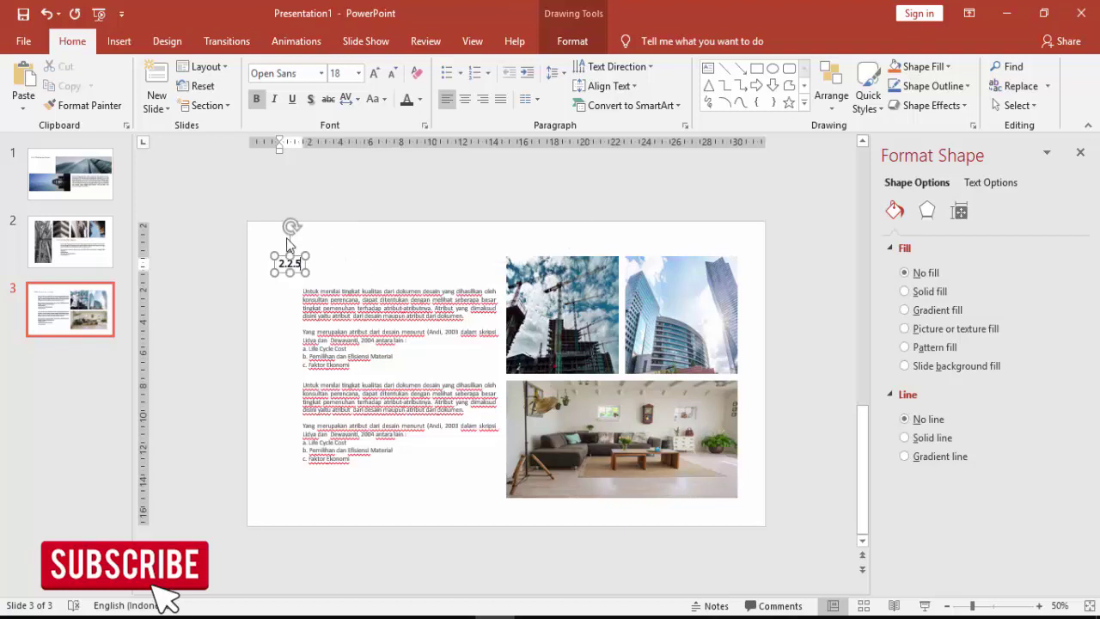
{"action": "left_click", "coordinate": [24, 102]}
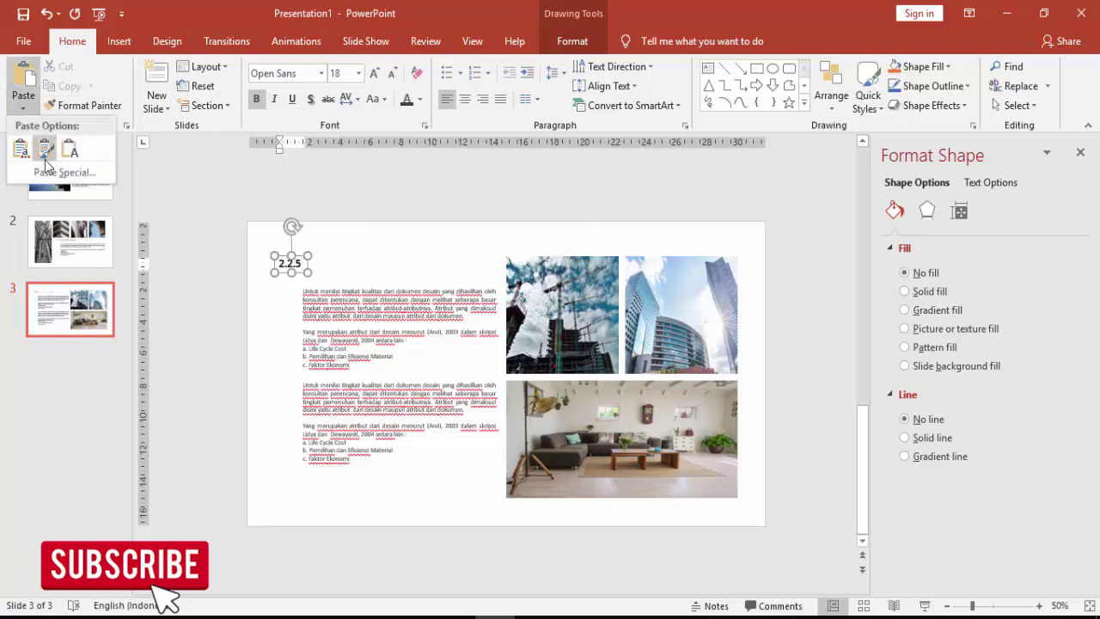
{"action": "left_click", "coordinate": [59, 168]}
{"action": "double_click", "coordinate": [417, 259]}
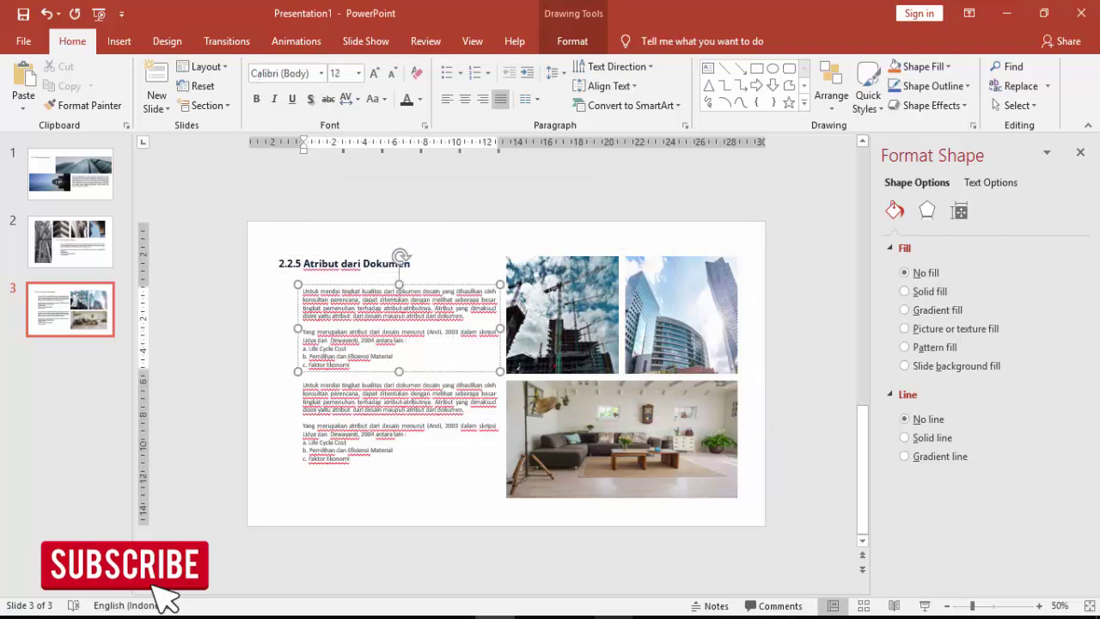
Replace the upper box's old text with the PDF's 'Setelah atribut' paragraph as unformatted text.
{"action": "key", "text": "alt+Tab"}
{"action": "left_click", "coordinate": [542, 370]}
{"action": "left_click_drag", "start_coordinate": [346, 296], "coordinate": [586, 371]}
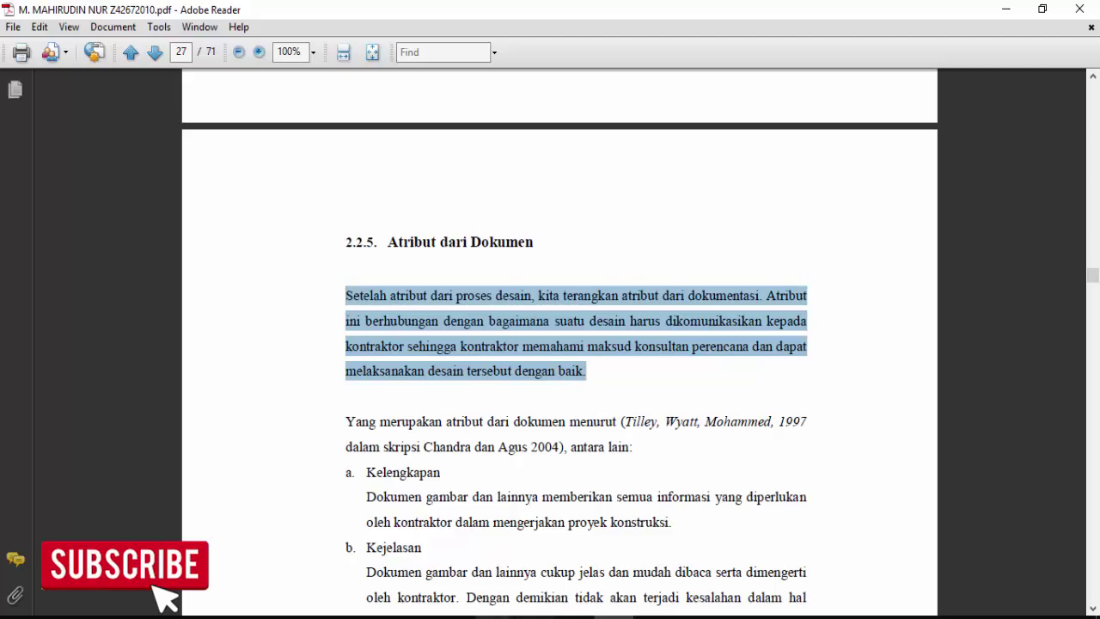
{"action": "key", "text": "alt+Tab"}
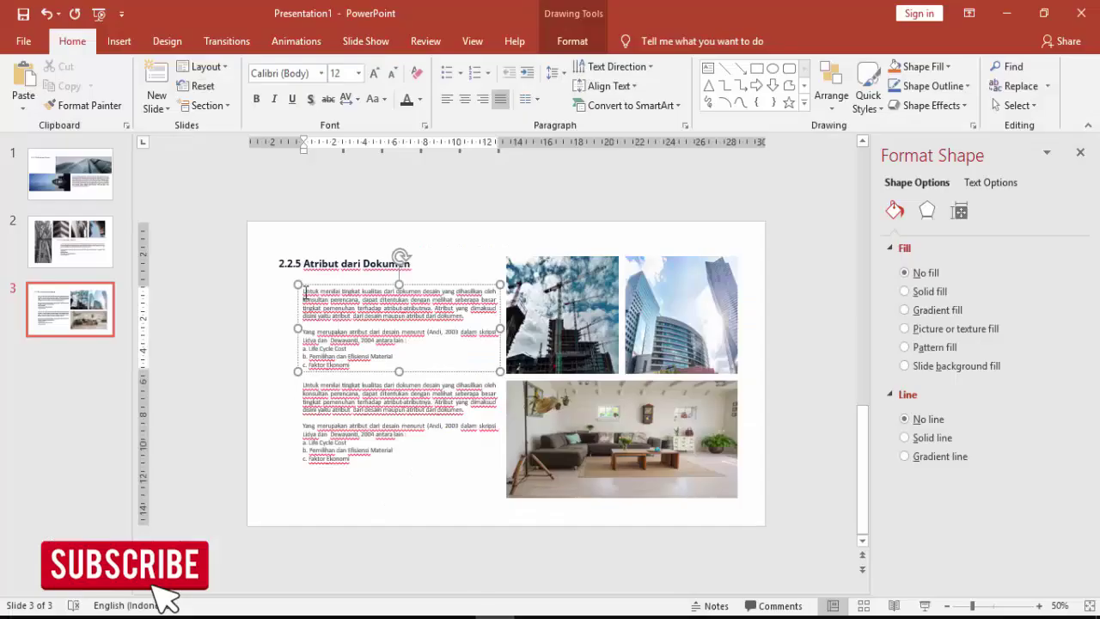
{"action": "left_click_drag", "start_coordinate": [305, 293], "coordinate": [400, 359]}
{"action": "key", "text": "alt+e"}
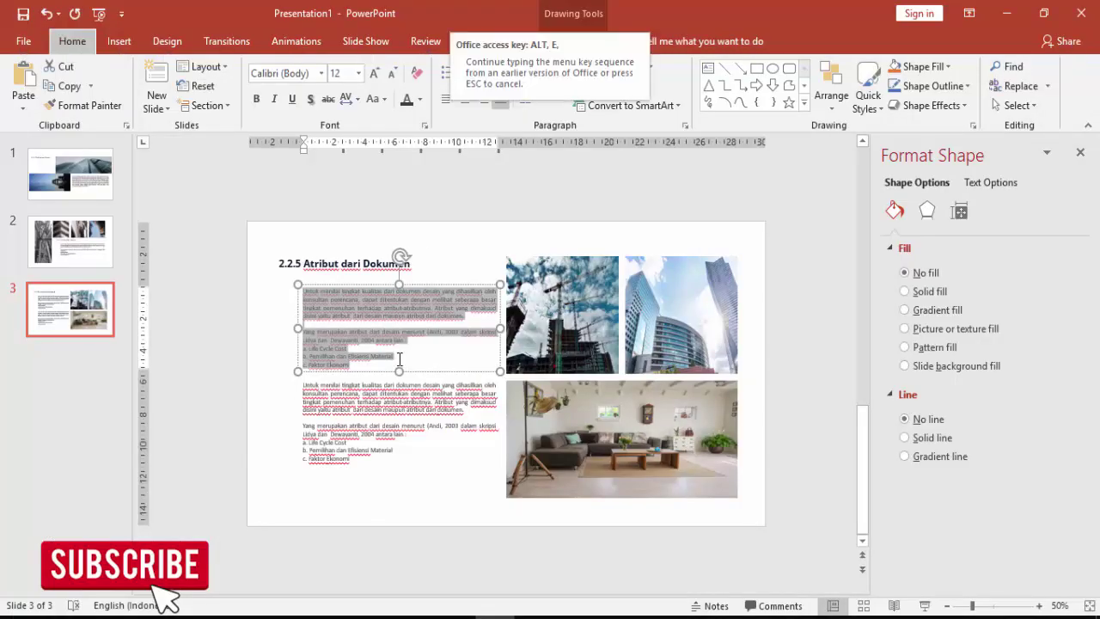
{"action": "key", "text": "s"}
{"action": "left_click", "coordinate": [430, 260]}
{"action": "key", "text": "Return"}
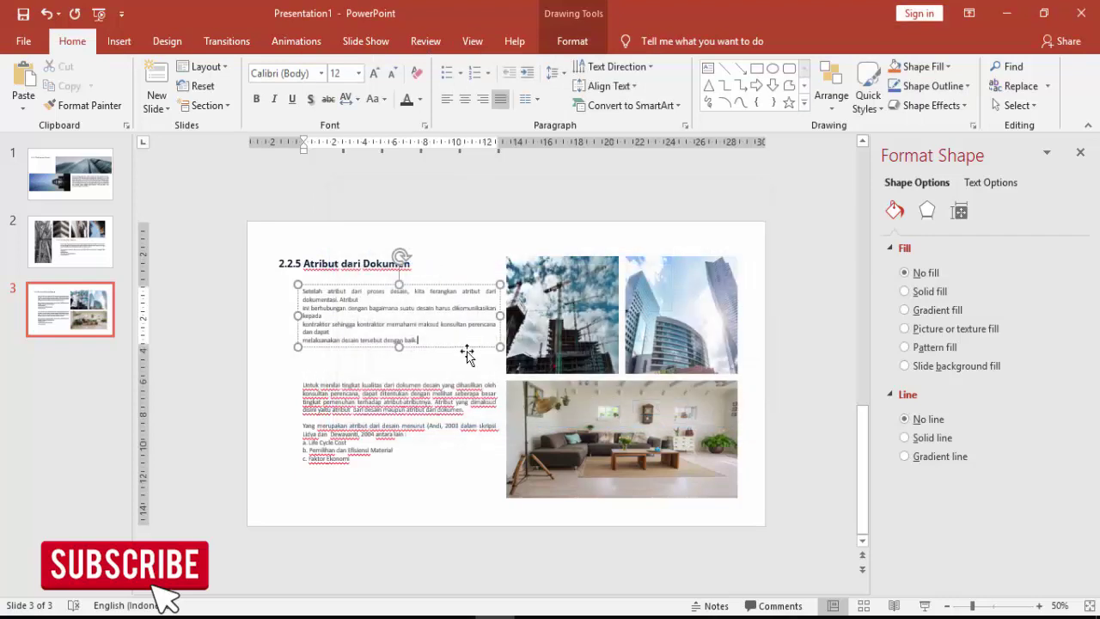
Remove the line breaks after 'Atribut', 'kepada' and before 'melaksanakan desain'.
{"action": "scroll", "coordinate": [452, 277], "scroll_direction": "up", "scroll_amount": 2}
{"action": "scroll", "coordinate": [452, 278], "scroll_direction": "up", "scroll_amount": 5}
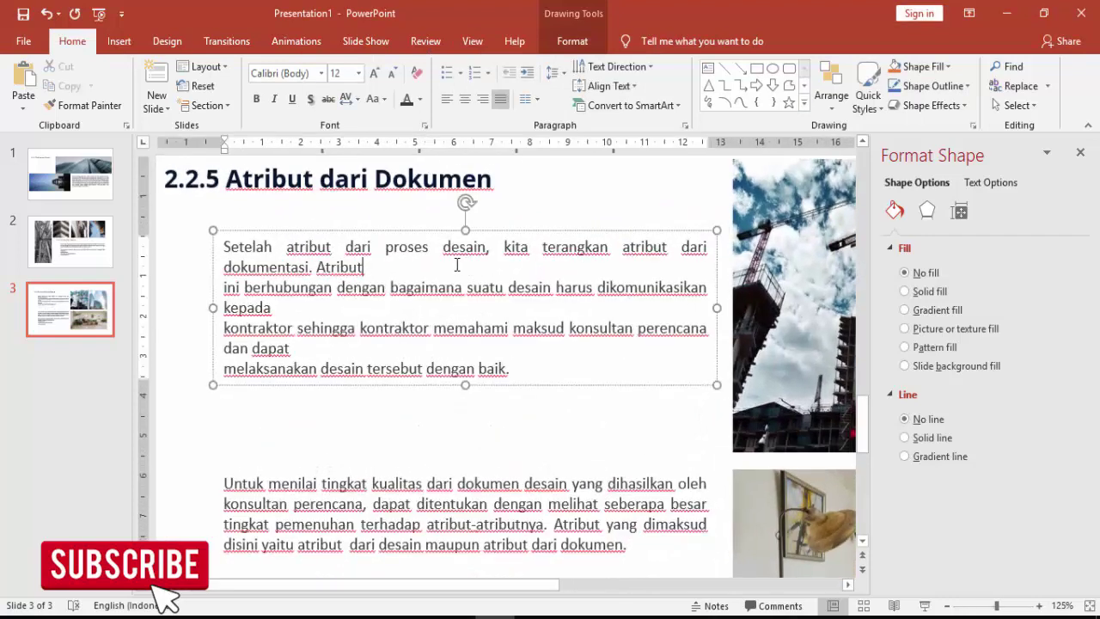
{"action": "key", "text": "Delete"}
{"action": "left_click", "coordinate": [483, 288]}
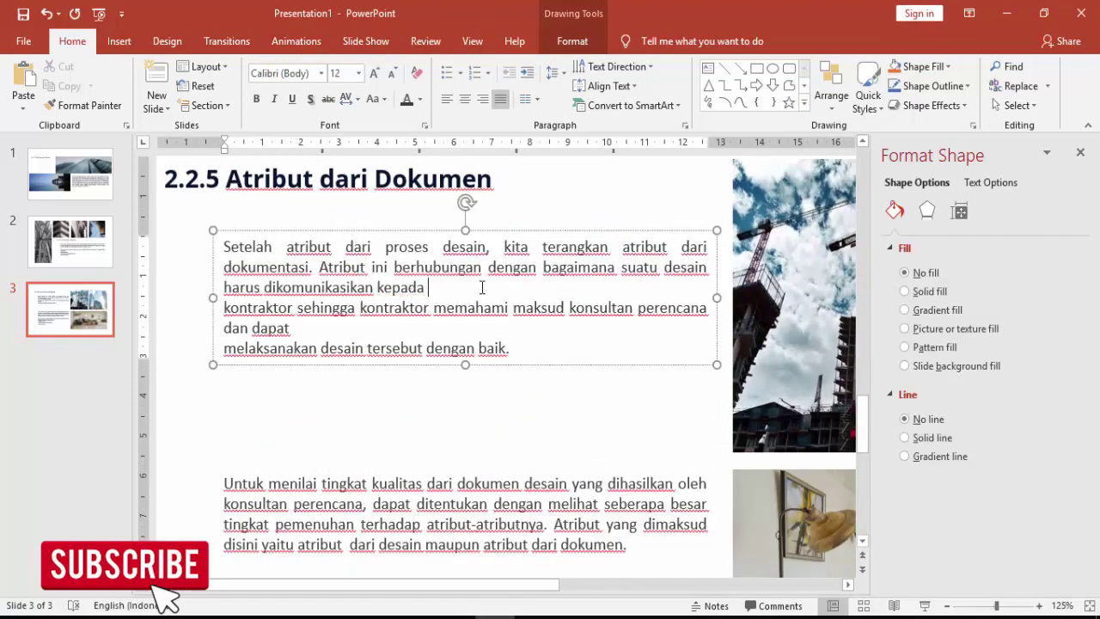
{"action": "key", "text": "Delete"}
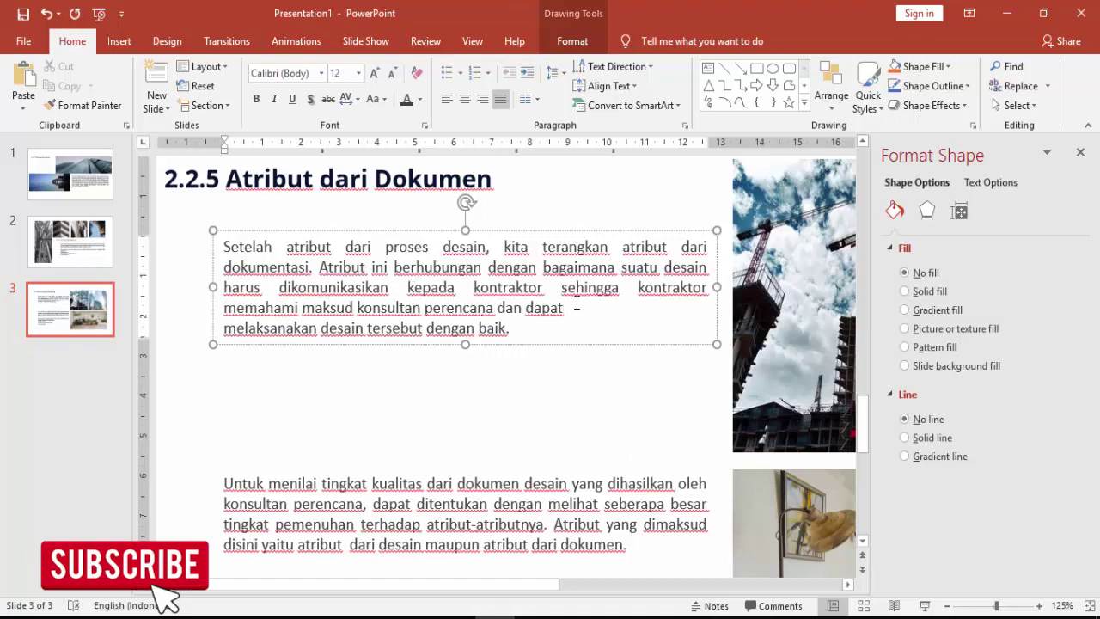
{"action": "key", "text": "Delete"}
{"action": "left_click", "coordinate": [381, 382]}
Move the lower text box up directly beneath the paragraph.
{"action": "left_click", "coordinate": [368, 468]}
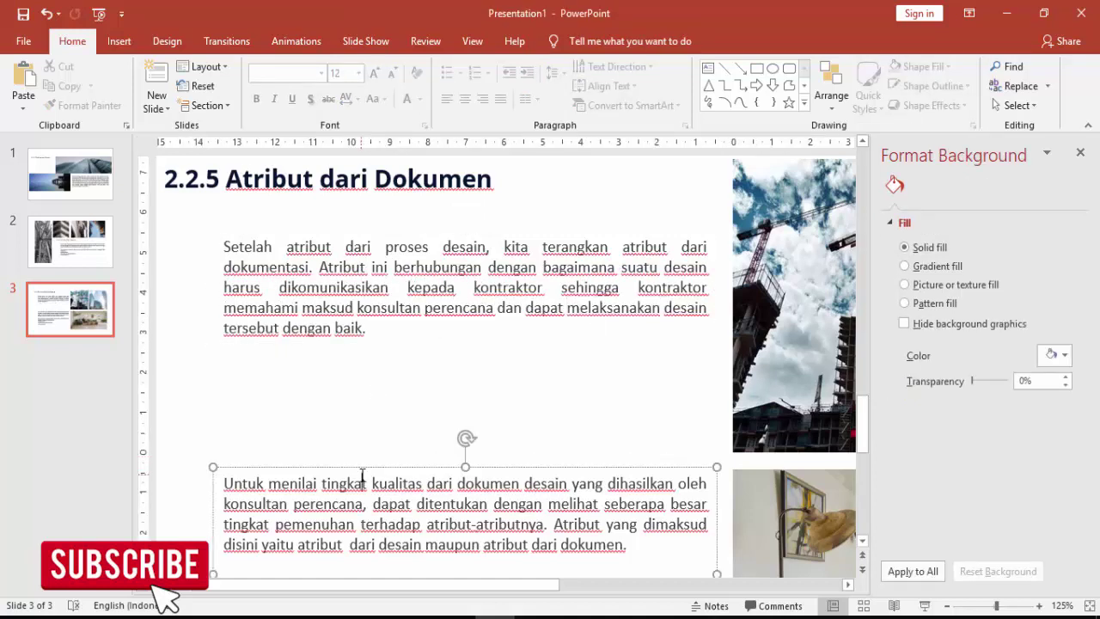
{"action": "left_click_drag", "start_coordinate": [363, 461], "coordinate": [367, 361]}
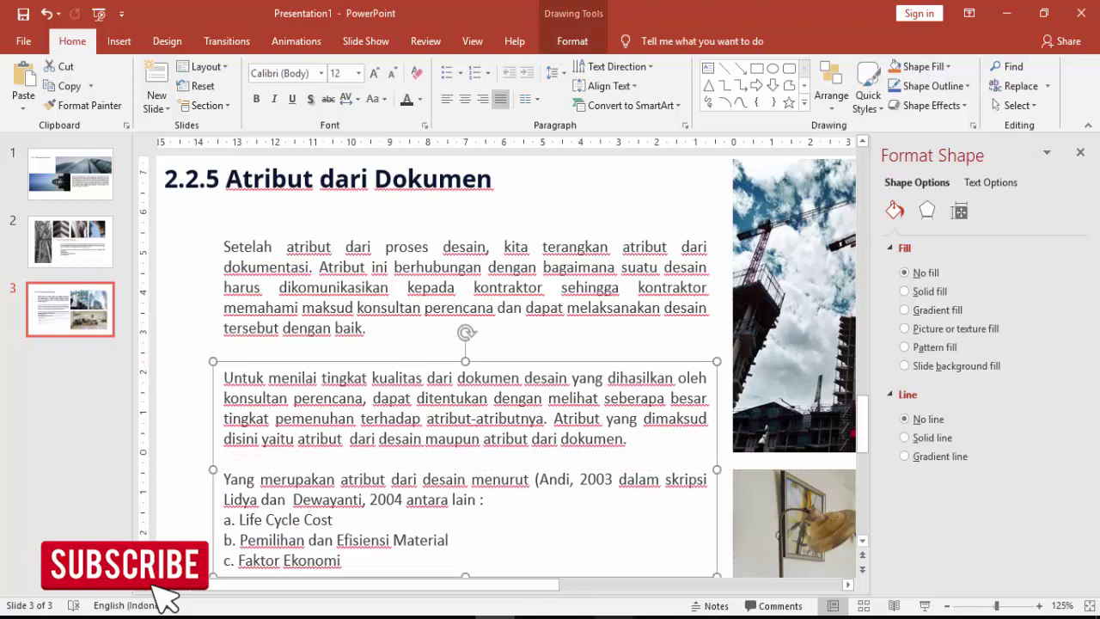
{"action": "key", "text": "alt+Tab"}
{"action": "scroll", "coordinate": [451, 393], "scroll_direction": "down", "scroll_amount": 2}
{"action": "scroll", "coordinate": [458, 386], "scroll_direction": "down", "scroll_amount": 1}
Select the PDF sentence 'Yang merupakan atribut dari dokumen menurut … antara lain:'.
{"action": "scroll", "coordinate": [458, 387], "scroll_direction": "down", "scroll_amount": 2}
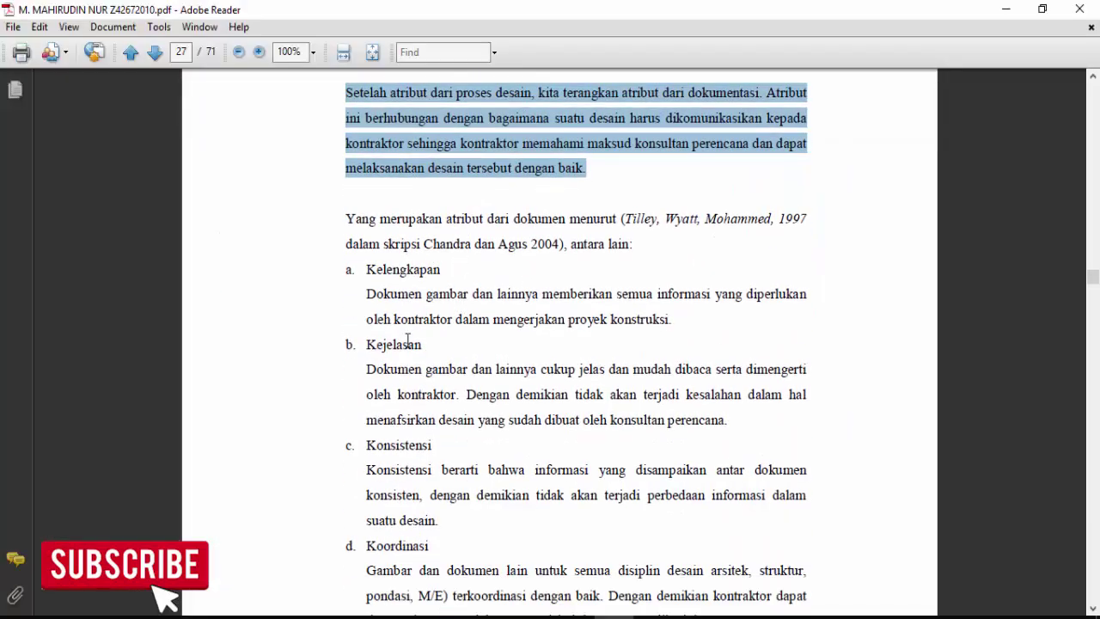
{"action": "left_click_drag", "start_coordinate": [345, 219], "coordinate": [574, 574]}
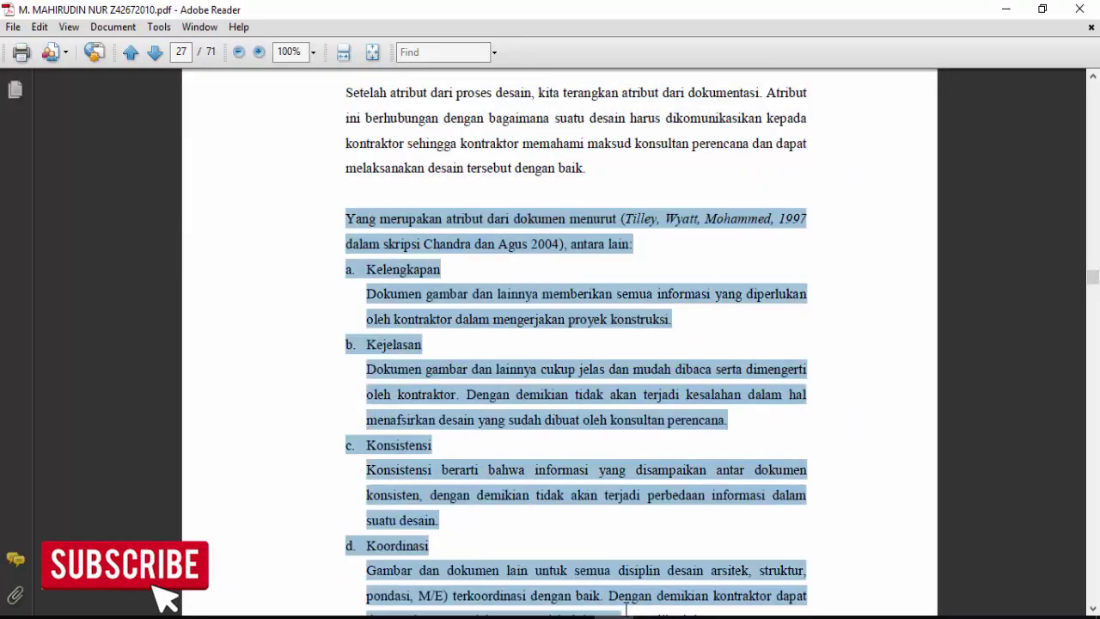
{"action": "left_click_drag", "start_coordinate": [575, 574], "coordinate": [708, 596]}
{"action": "scroll", "coordinate": [683, 558], "scroll_direction": "down", "scroll_amount": 3}
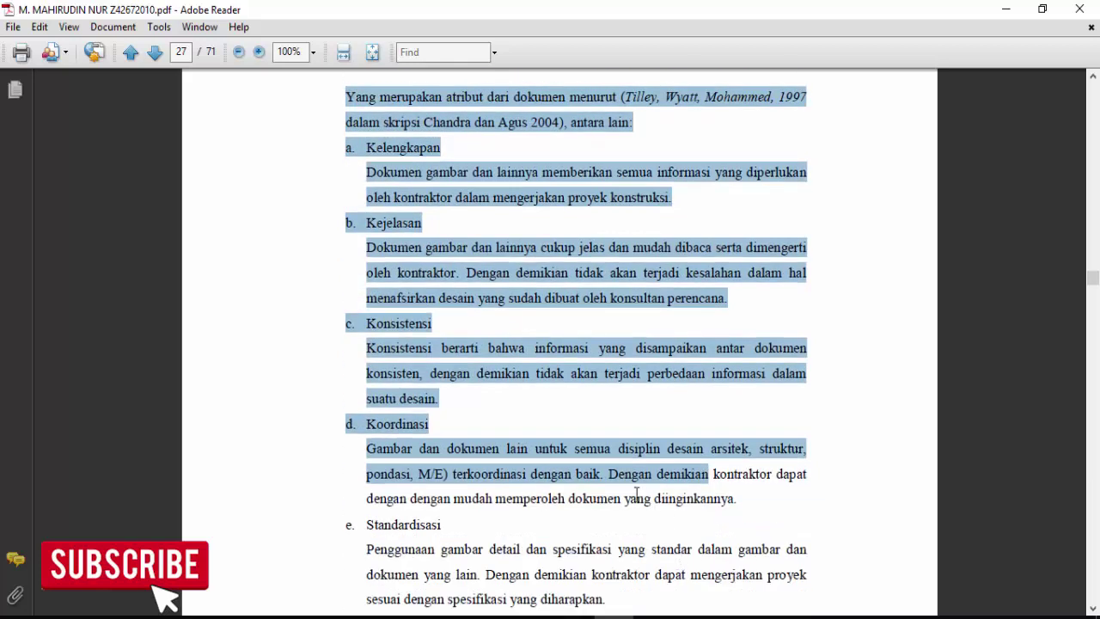
{"action": "left_click", "coordinate": [576, 449]}
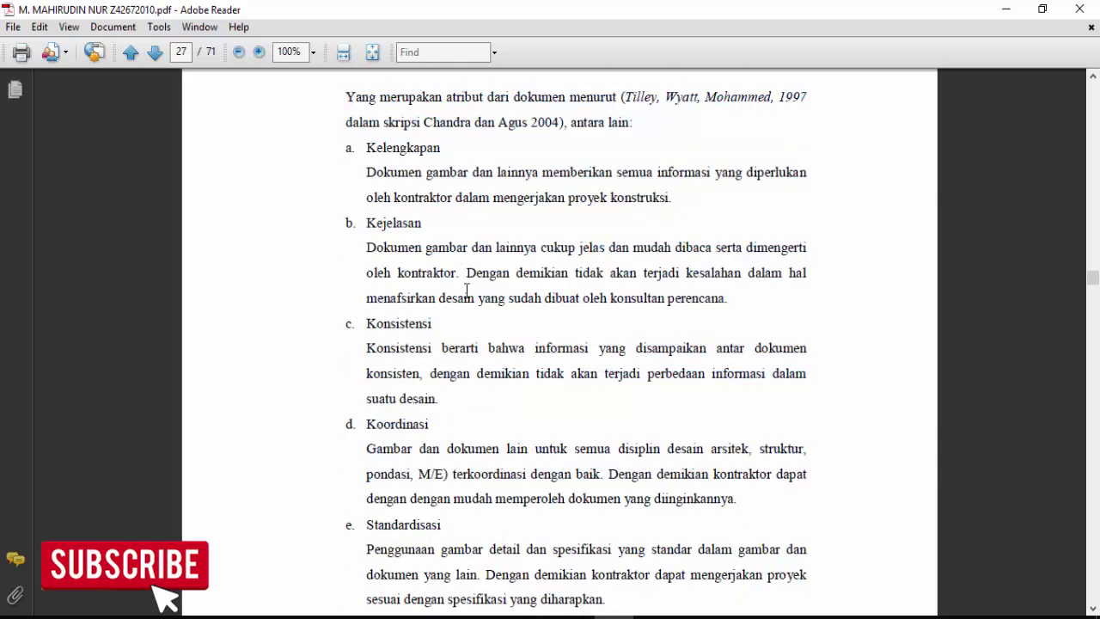
{"action": "scroll", "coordinate": [467, 290], "scroll_direction": "up", "scroll_amount": 1}
{"action": "left_click_drag", "start_coordinate": [347, 138], "coordinate": [632, 165]}
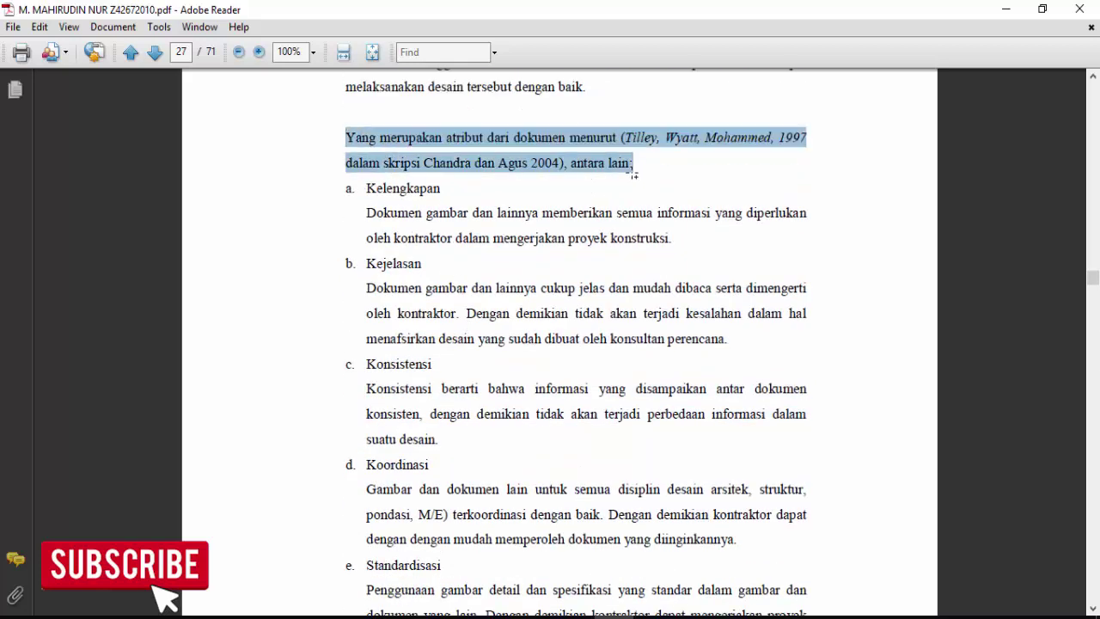
Replace the lower box's text with the PDF sentence ending 'antara lain:' as unformatted text, then add a new line.
{"action": "key", "text": "alt+Tab"}
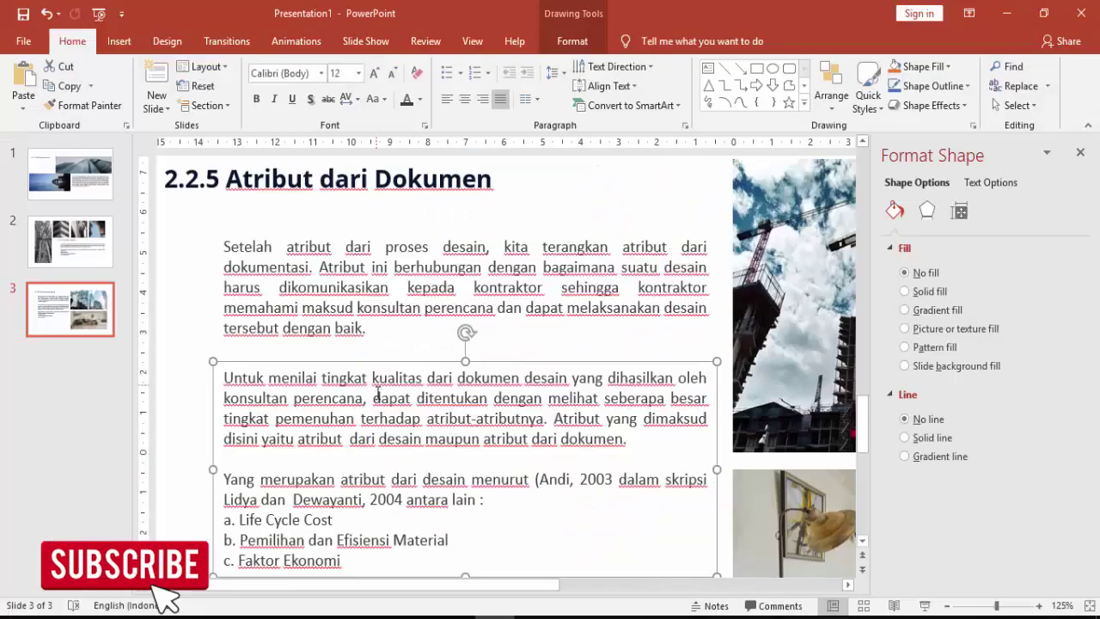
{"action": "left_click_drag", "start_coordinate": [224, 378], "coordinate": [478, 507]}
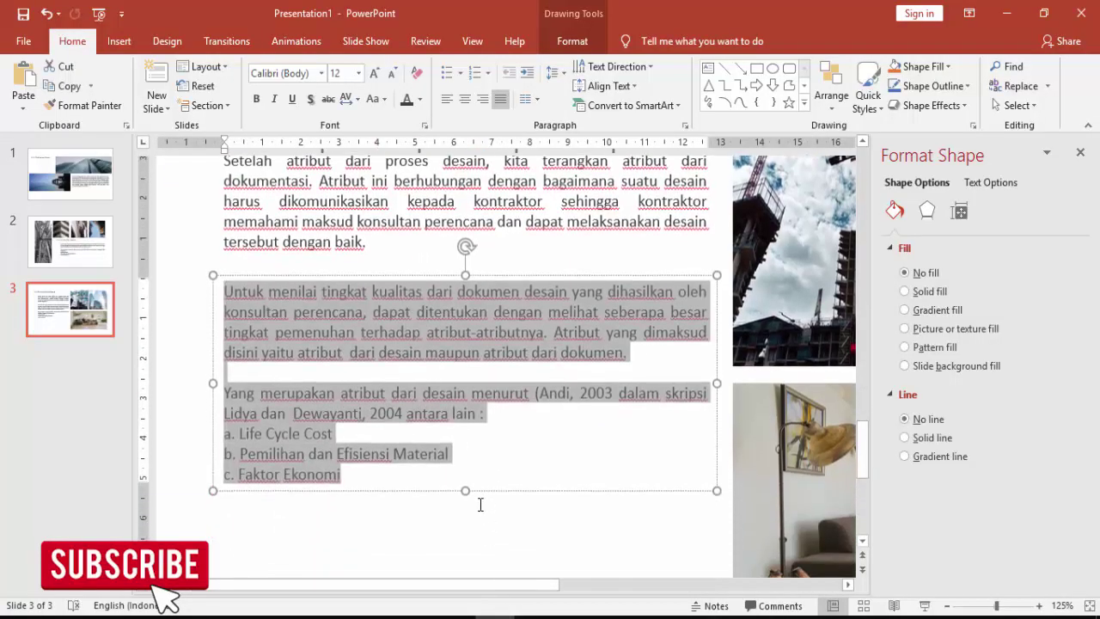
{"action": "key", "text": "alt+e"}
{"action": "key", "text": "s"}
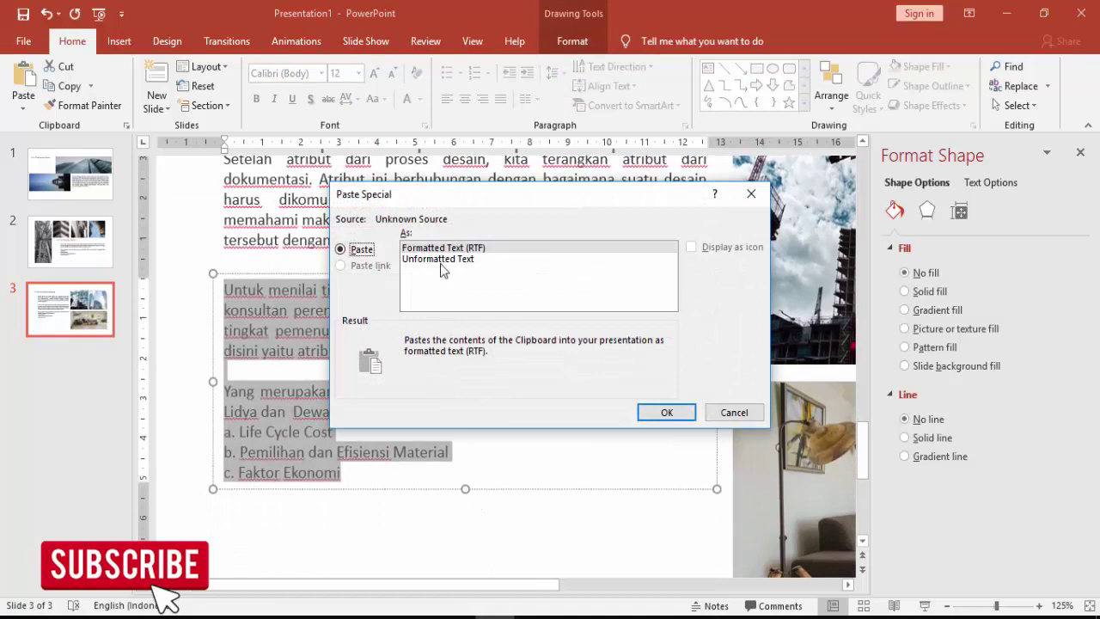
{"action": "double_click", "coordinate": [440, 263]}
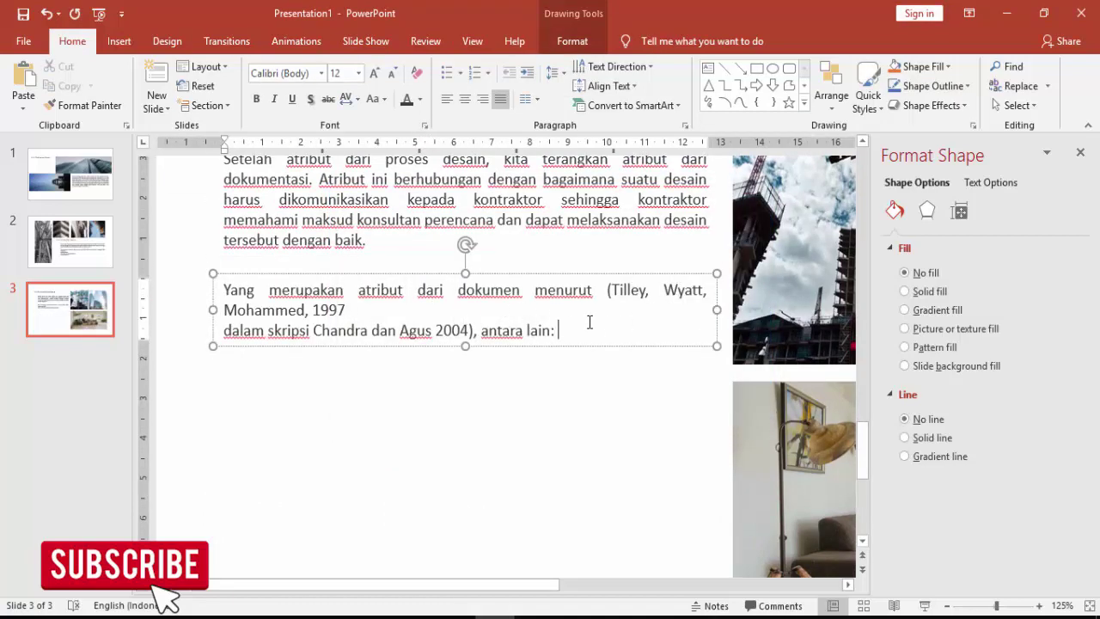
{"action": "key", "text": "Return"}
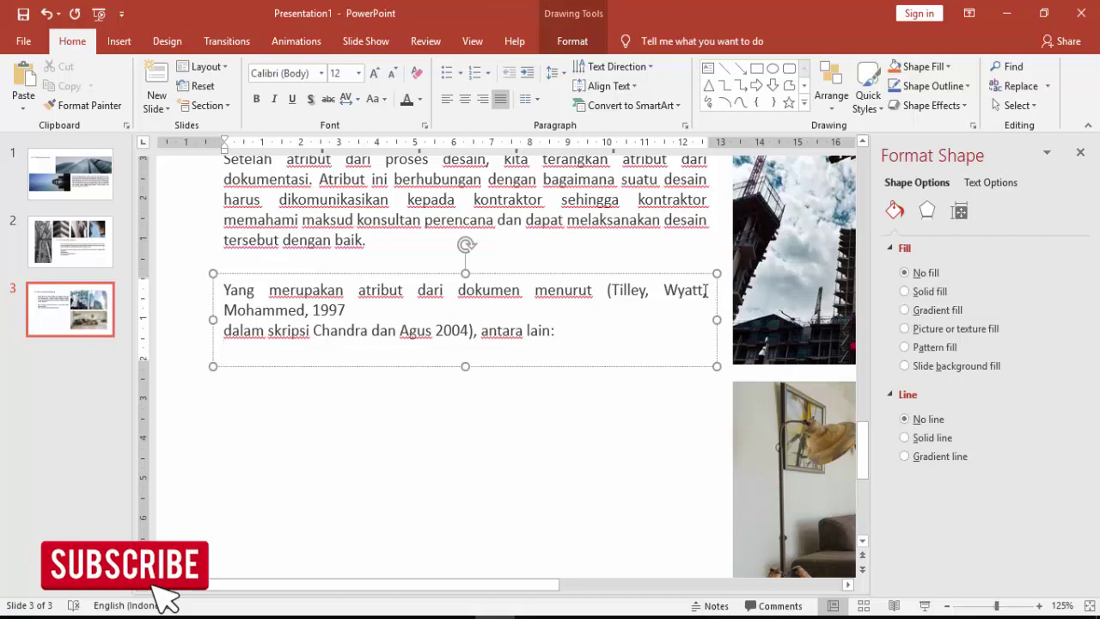
Remove the line break after 'Wyatt,' and select the heading Kelengkapan in the PDF.
{"action": "left_click", "coordinate": [706, 291]}
{"action": "key", "text": "Delete"}
{"action": "left_click", "coordinate": [614, 617]}
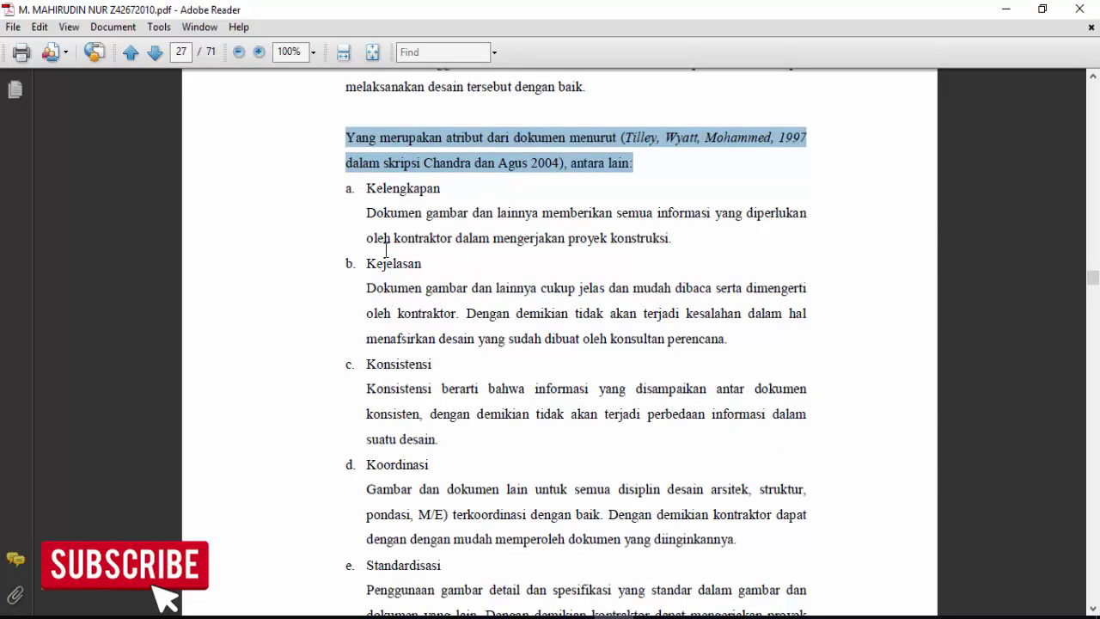
{"action": "left_click_drag", "start_coordinate": [368, 189], "coordinate": [455, 190]}
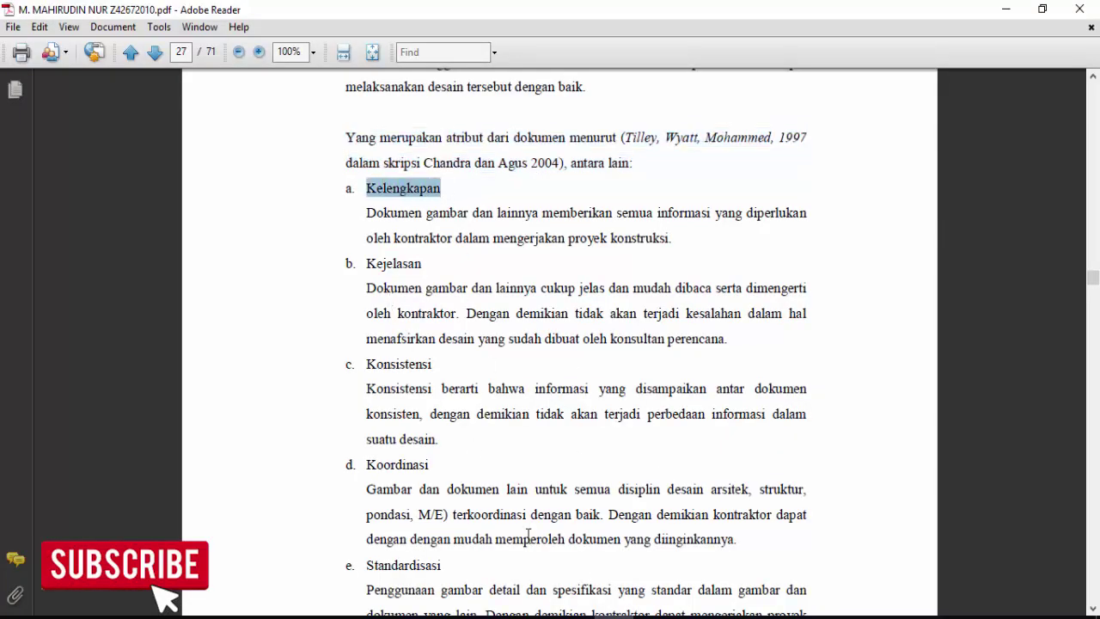
Paste Kelengkapan as unformatted text on its own line under 'antara lain:'.
{"action": "key", "text": "alt+Tab"}
{"action": "key", "text": "ctrl+alt+v"}
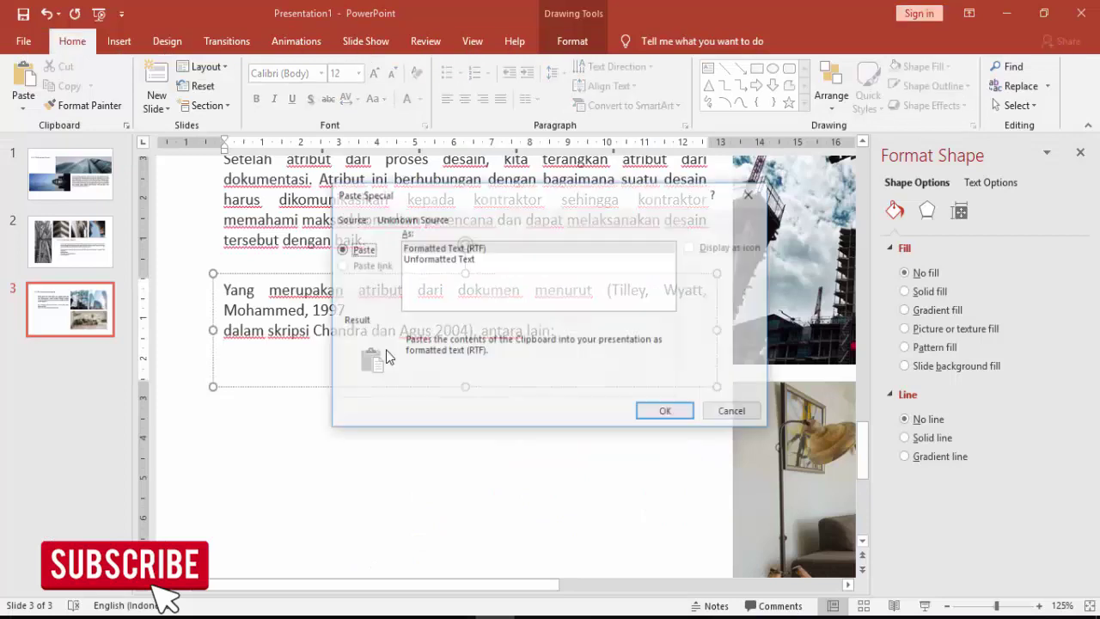
{"action": "double_click", "coordinate": [418, 264]}
{"action": "key", "text": "Return"}
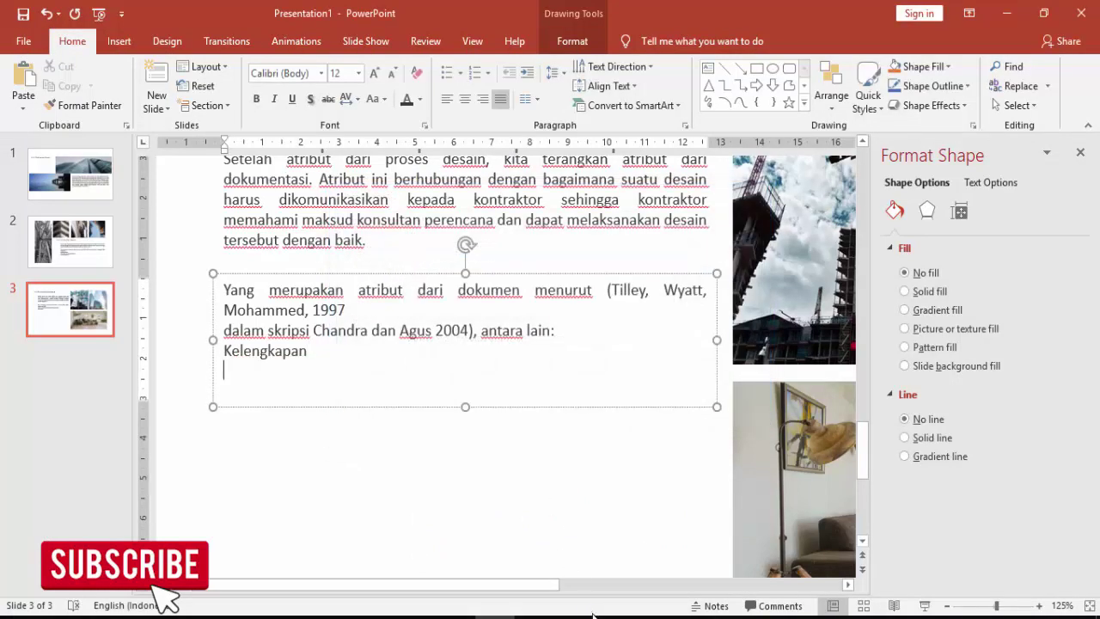
Copy Kejelasan from the PDF and paste it unformatted on the next line.
{"action": "key", "text": "alt+Tab"}
{"action": "left_click_drag", "start_coordinate": [367, 264], "coordinate": [422, 268]}
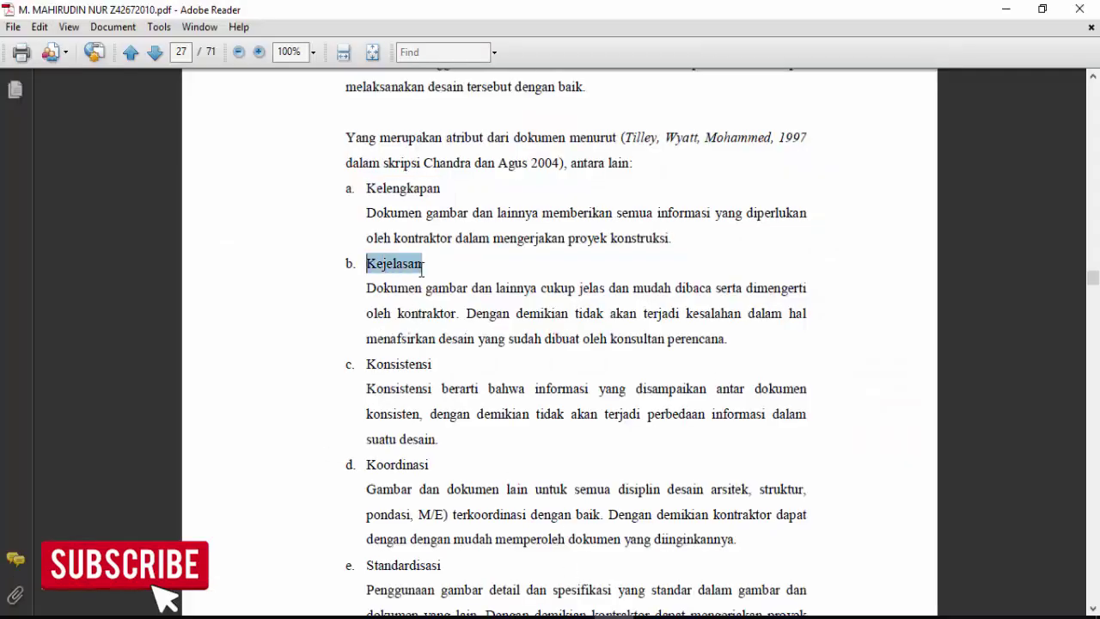
{"action": "key", "text": "alt+Tab"}
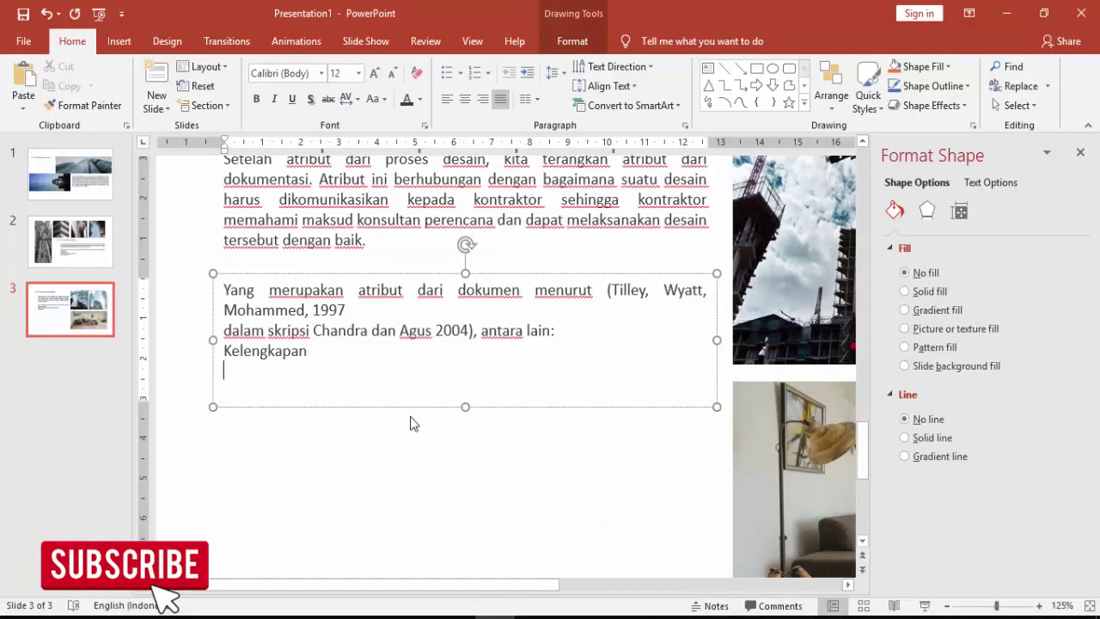
{"action": "key", "text": "ctrl+alt+v"}
{"action": "double_click", "coordinate": [458, 260]}
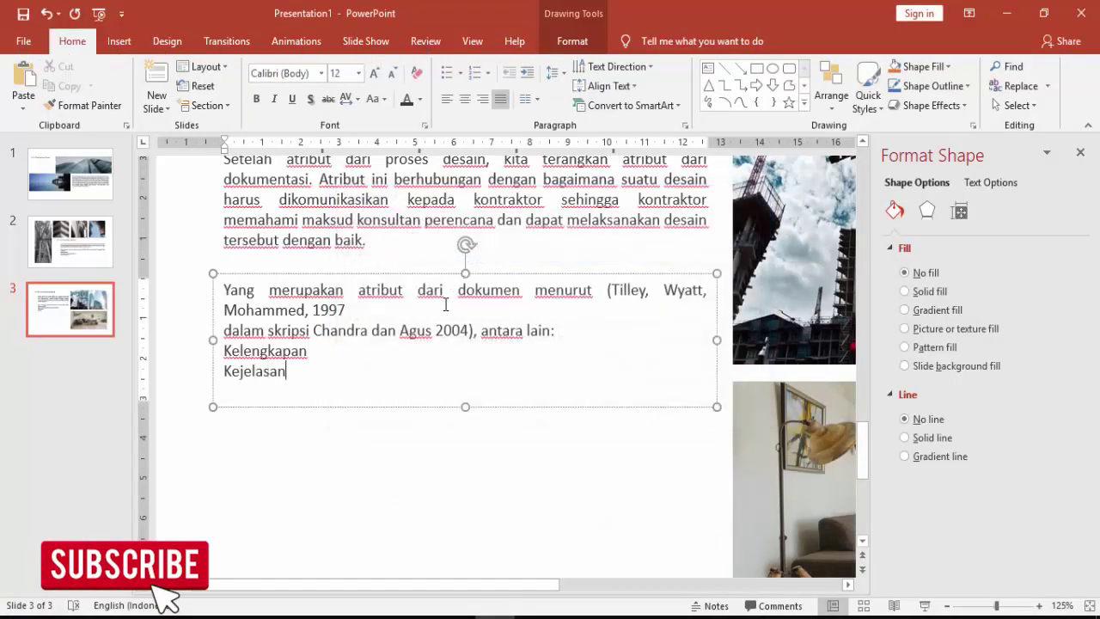
{"action": "key", "text": "Return"}
Copy Konsistensi from the PDF, paste it unformatted, and select Koordinasi in the PDF.
{"action": "key", "text": "alt+Tab"}
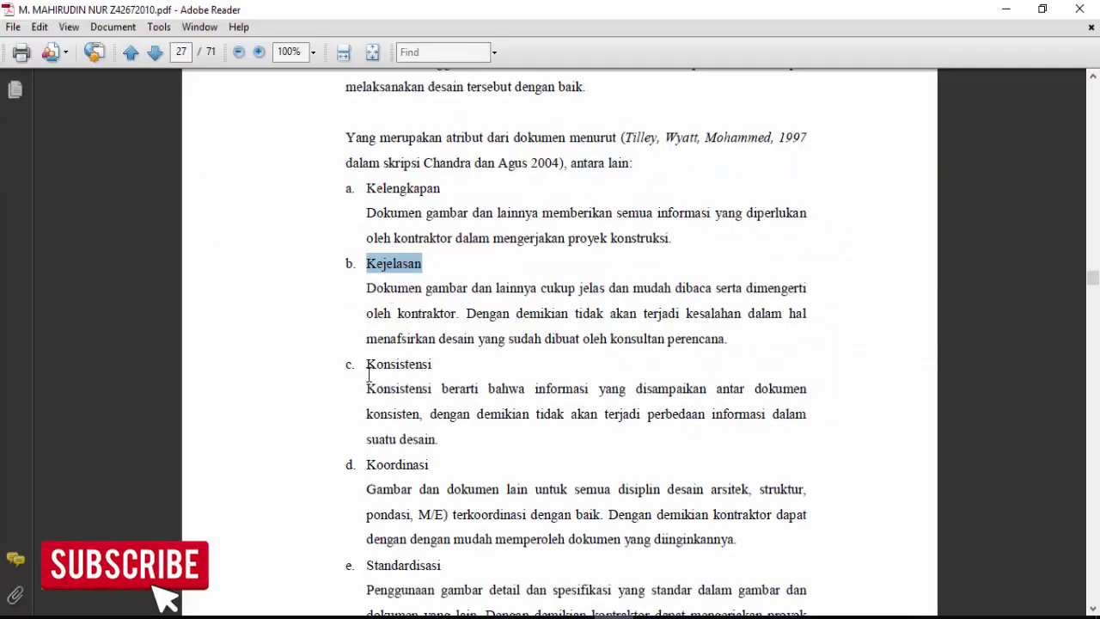
{"action": "left_click_drag", "start_coordinate": [368, 375], "coordinate": [445, 364]}
{"action": "left_click", "coordinate": [433, 364]}
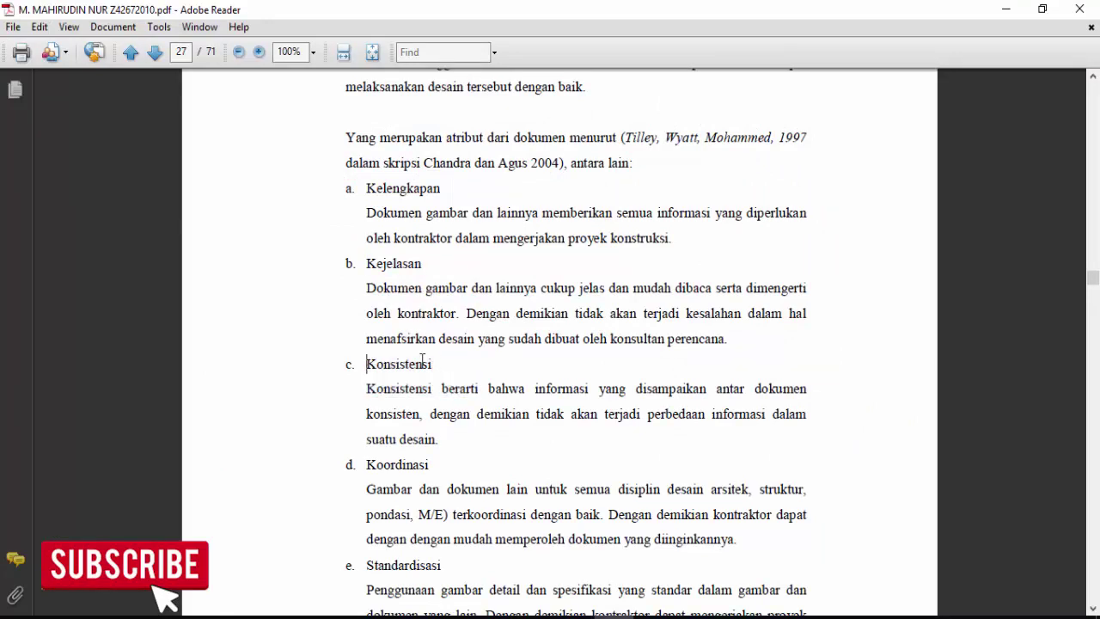
{"action": "left_click_drag", "start_coordinate": [367, 365], "coordinate": [437, 372]}
{"action": "key", "text": "ctrl+c"}
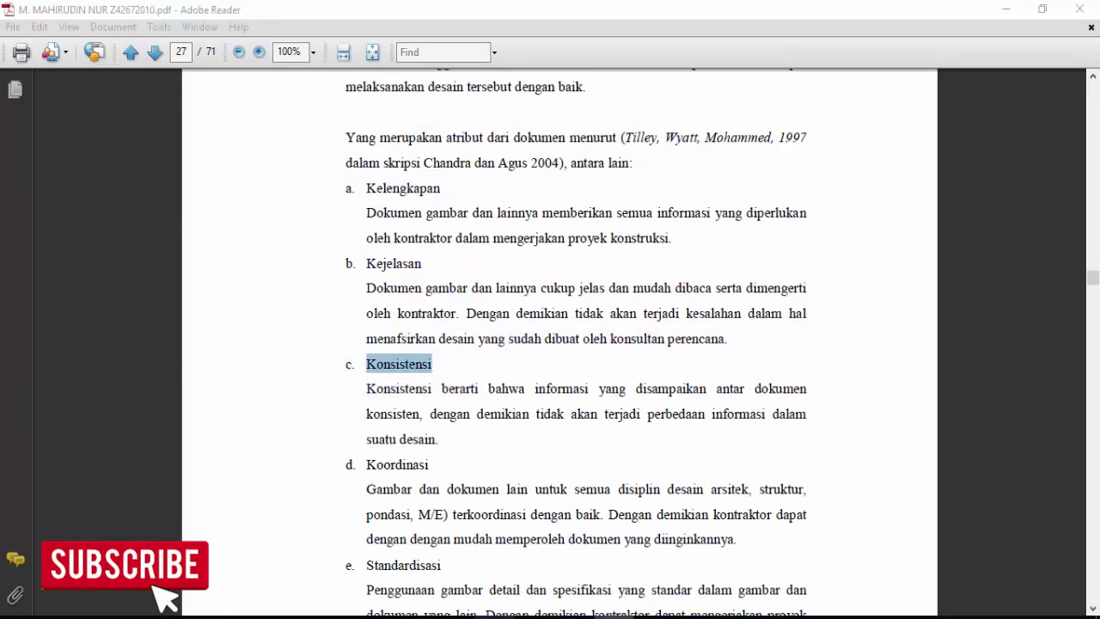
{"action": "key", "text": "alt+Tab"}
{"action": "key", "text": "ctrl+alt+v"}
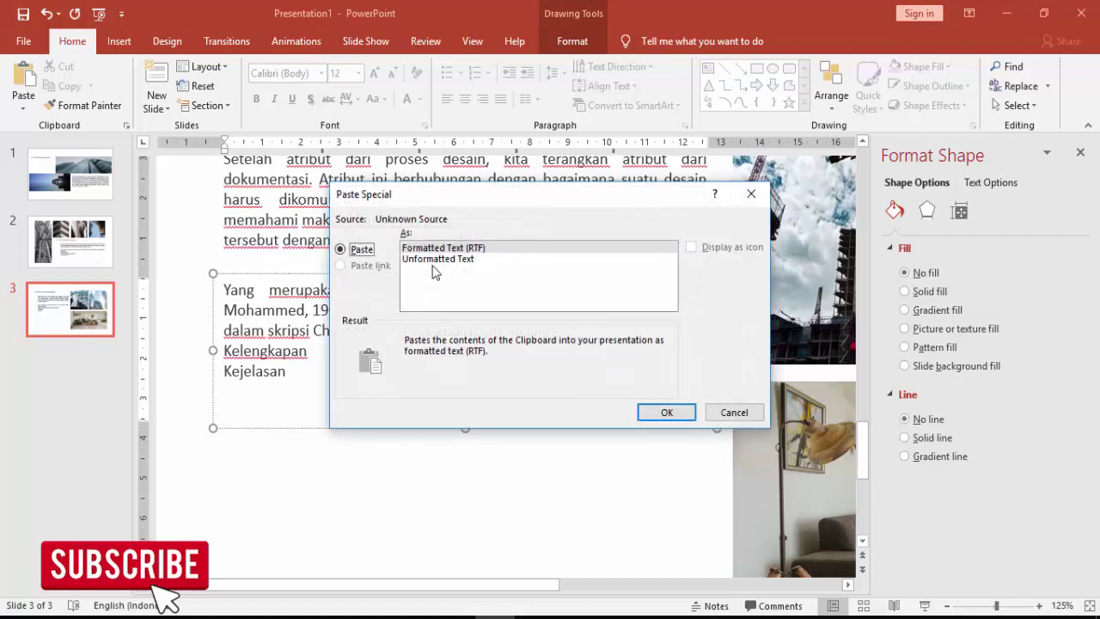
{"action": "double_click", "coordinate": [434, 258]}
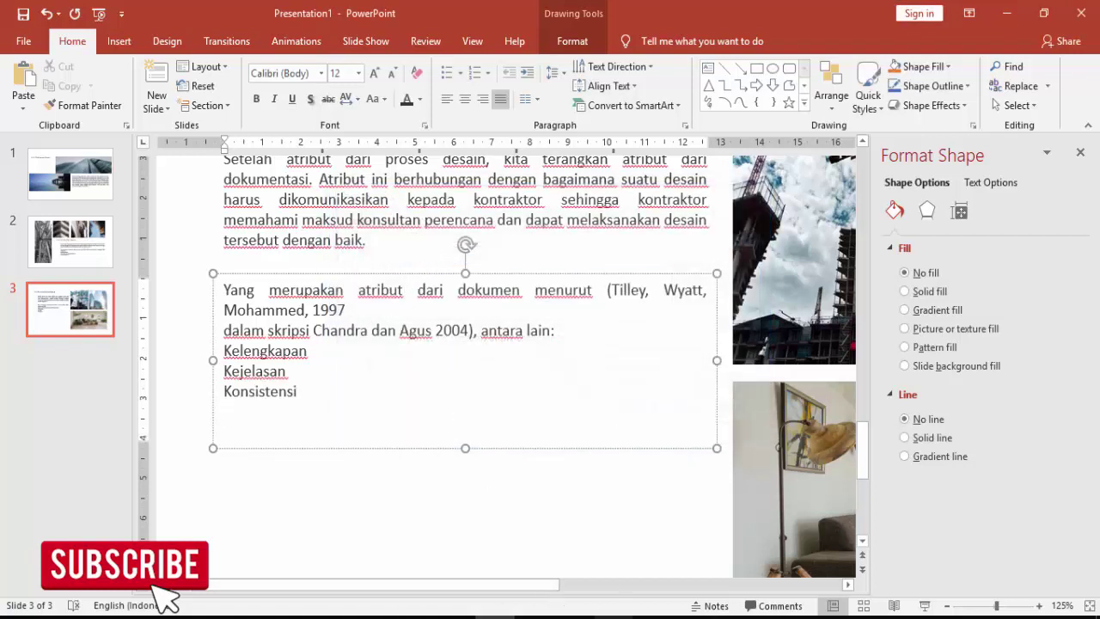
{"action": "key", "text": "alt+Tab"}
{"action": "left_click_drag", "start_coordinate": [368, 462], "coordinate": [433, 465]}
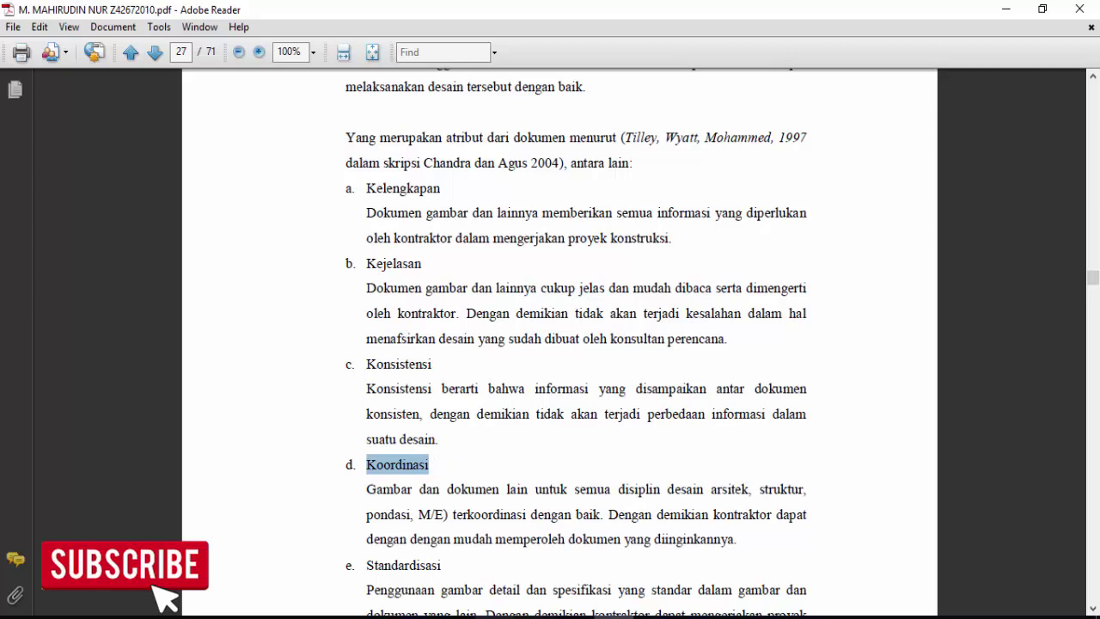
Paste Koordinasi and Standardisasi from the PDF as unformatted lines in the list.
{"action": "key", "text": "alt+Tab"}
{"action": "key", "text": "ctrl+alt+v"}
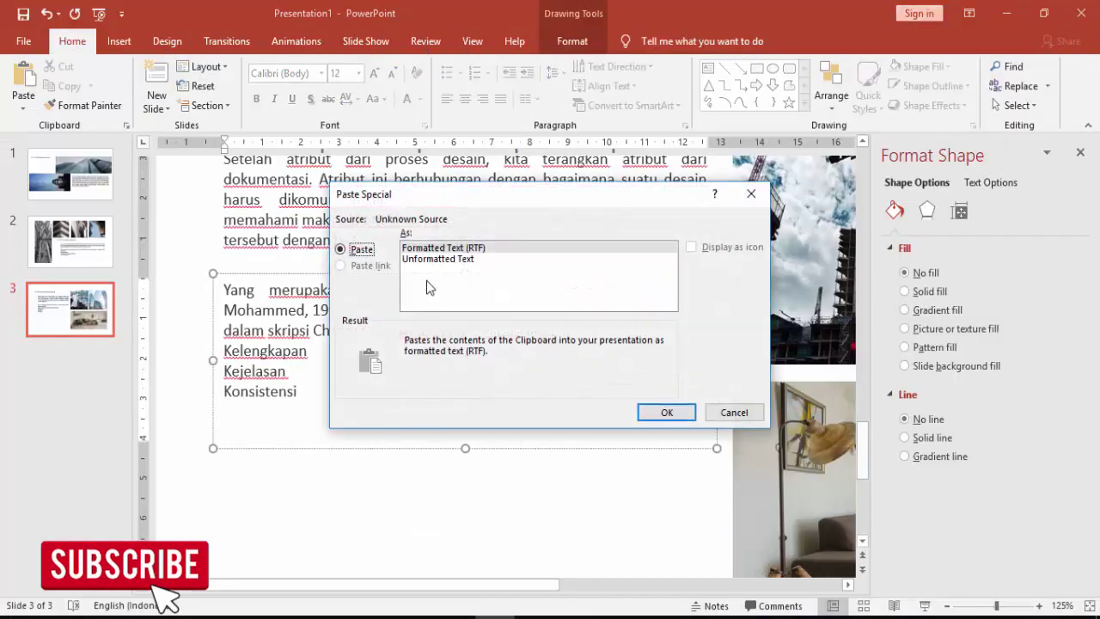
{"action": "double_click", "coordinate": [438, 259]}
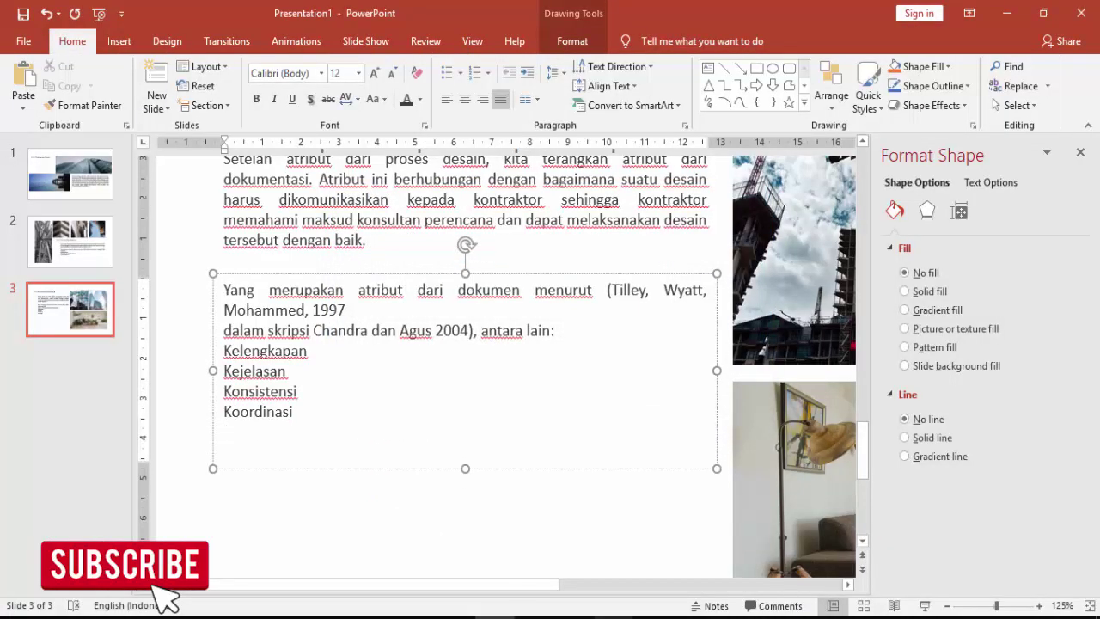
{"action": "key", "text": "alt+Tab"}
{"action": "scroll", "coordinate": [462, 418], "scroll_direction": "down", "scroll_amount": 3}
{"action": "scroll", "coordinate": [449, 381], "scroll_direction": "down", "scroll_amount": 2}
{"action": "scroll", "coordinate": [448, 381], "scroll_direction": "down", "scroll_amount": 1}
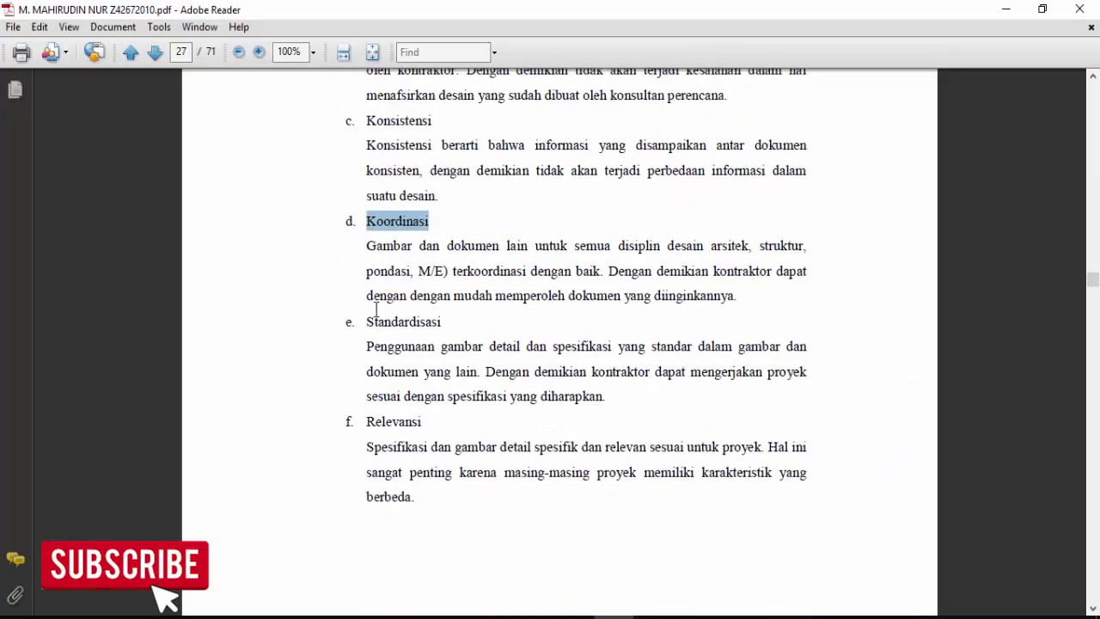
{"action": "left_click_drag", "start_coordinate": [368, 322], "coordinate": [443, 319]}
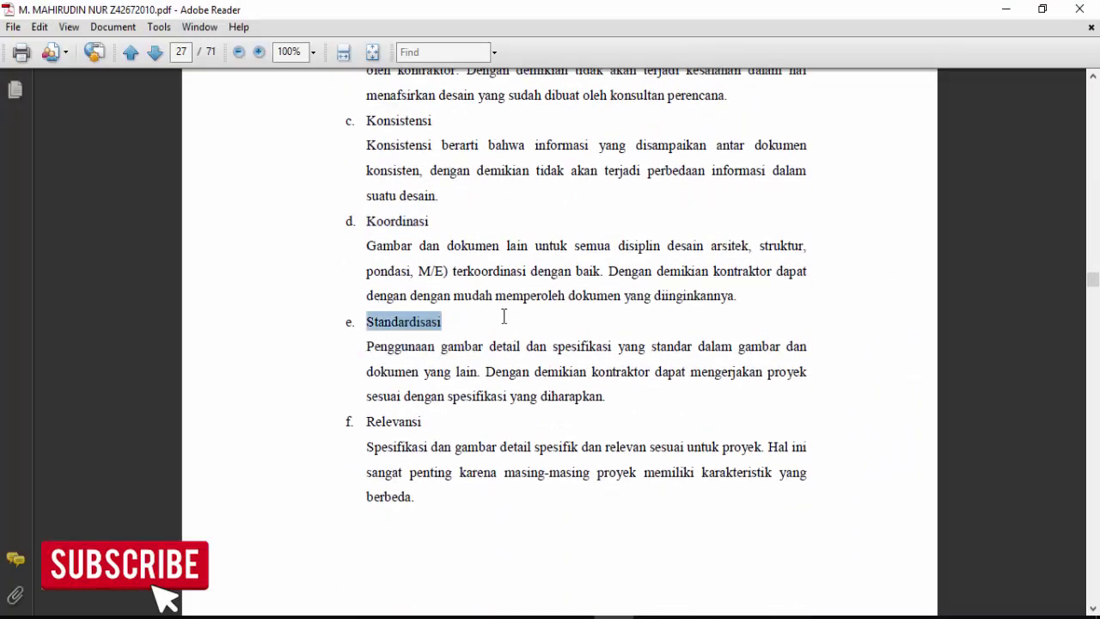
{"action": "key", "text": "alt+Tab"}
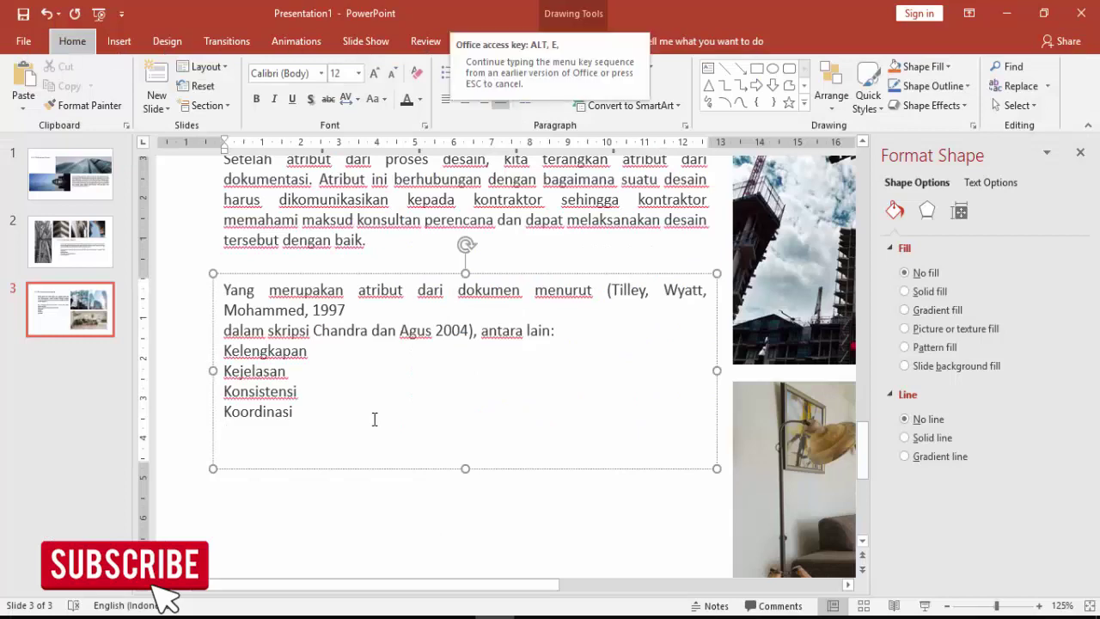
{"action": "key", "text": "ctrl+alt+v"}
{"action": "double_click", "coordinate": [456, 259]}
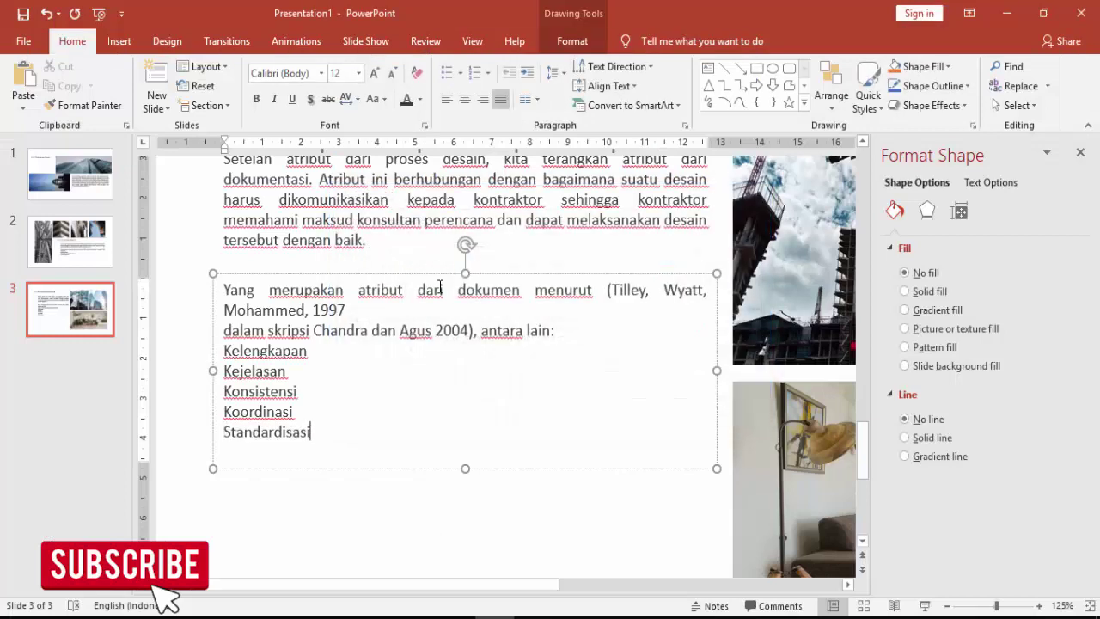
Copy Relevansi from the PDF and paste it as plain text below Standardisasi.
{"action": "key", "text": "alt+Tab"}
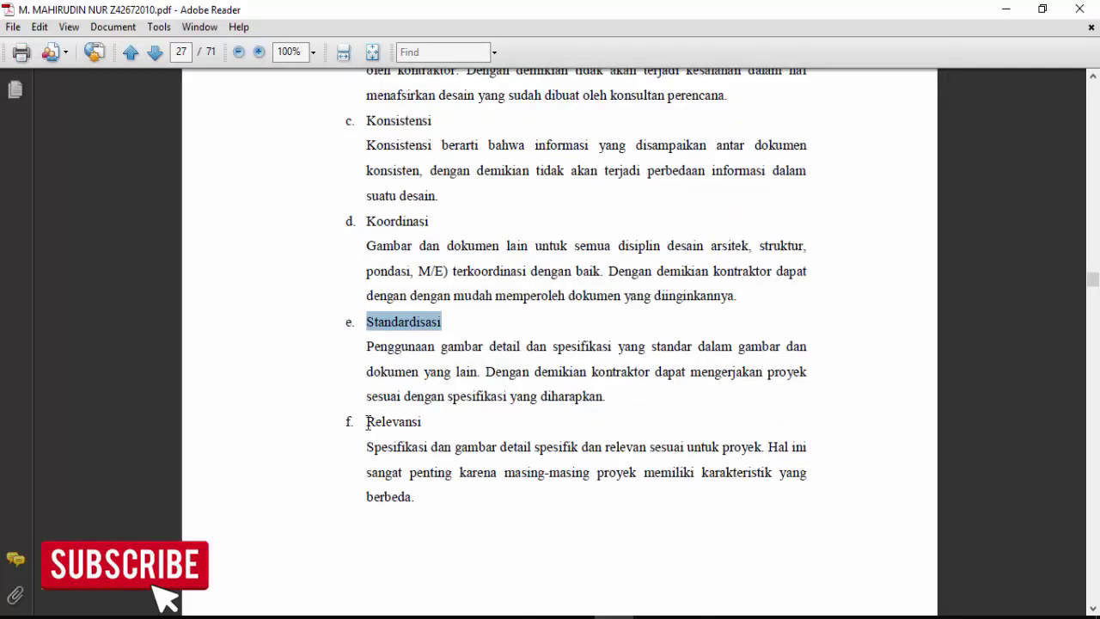
{"action": "left_click_drag", "start_coordinate": [368, 421], "coordinate": [421, 418]}
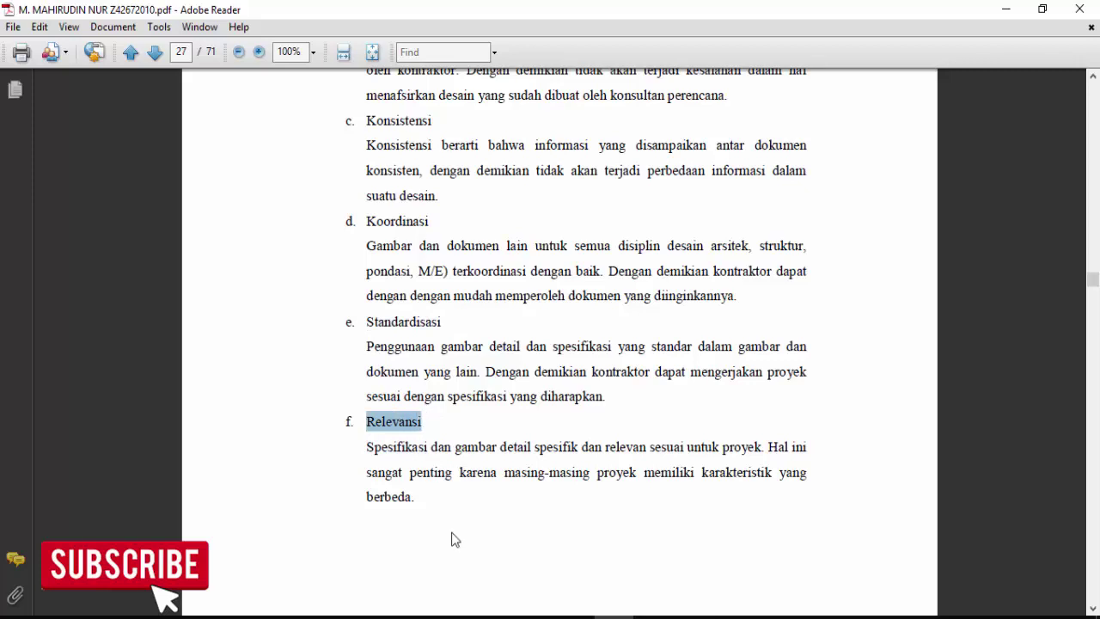
{"action": "key", "text": "ctrl+c"}
{"action": "key", "text": "alt+Tab"}
{"action": "key", "text": "ctrl+alt+v"}
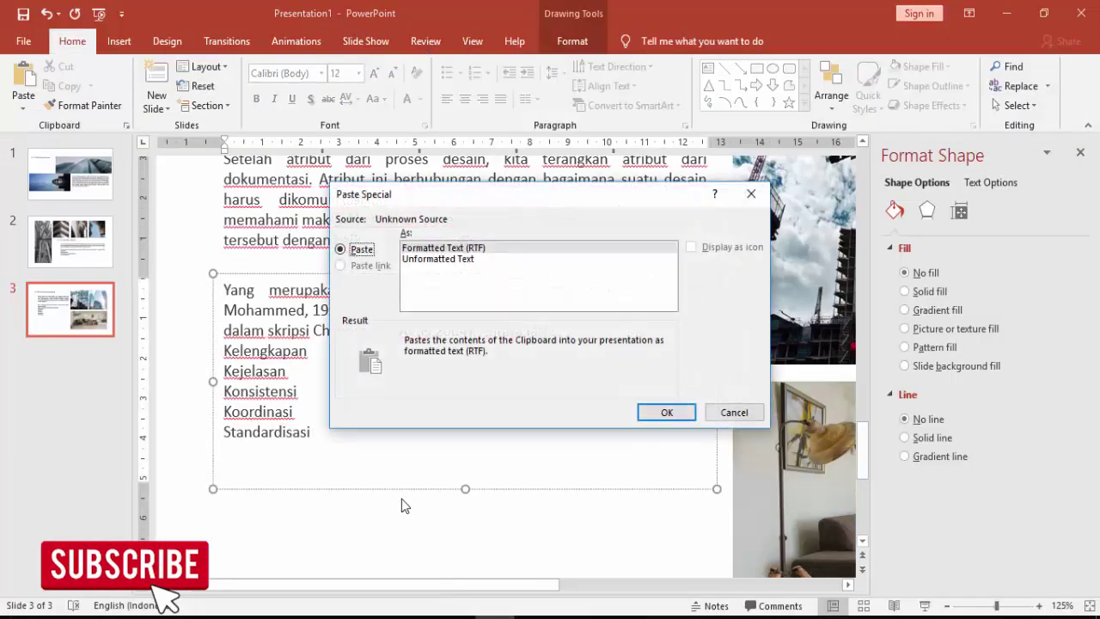
{"action": "left_click", "coordinate": [430, 260]}
{"action": "key", "text": "Return"}
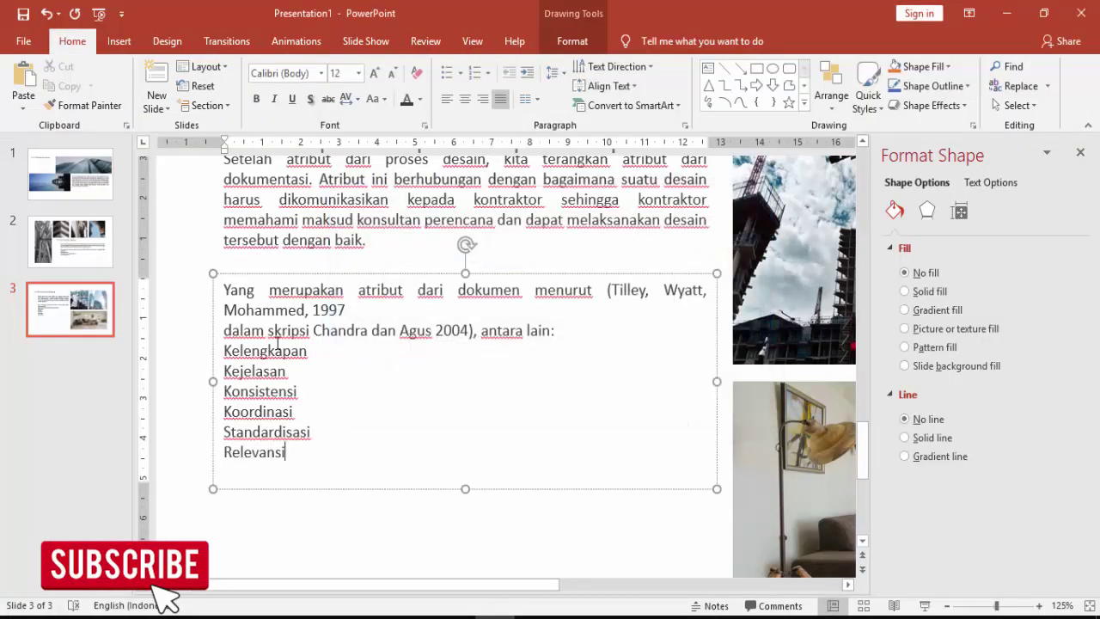
Apply Numbering to the six lines Kelengkapan through Relevansi, making them items 1–6.
{"action": "mouse_move", "coordinate": [227, 348]}
{"action": "left_mouse_down"}
{"action": "mouse_move", "coordinate": [321, 433]}
{"action": "mouse_move", "coordinate": [324, 450]}
{"action": "left_mouse_up"}
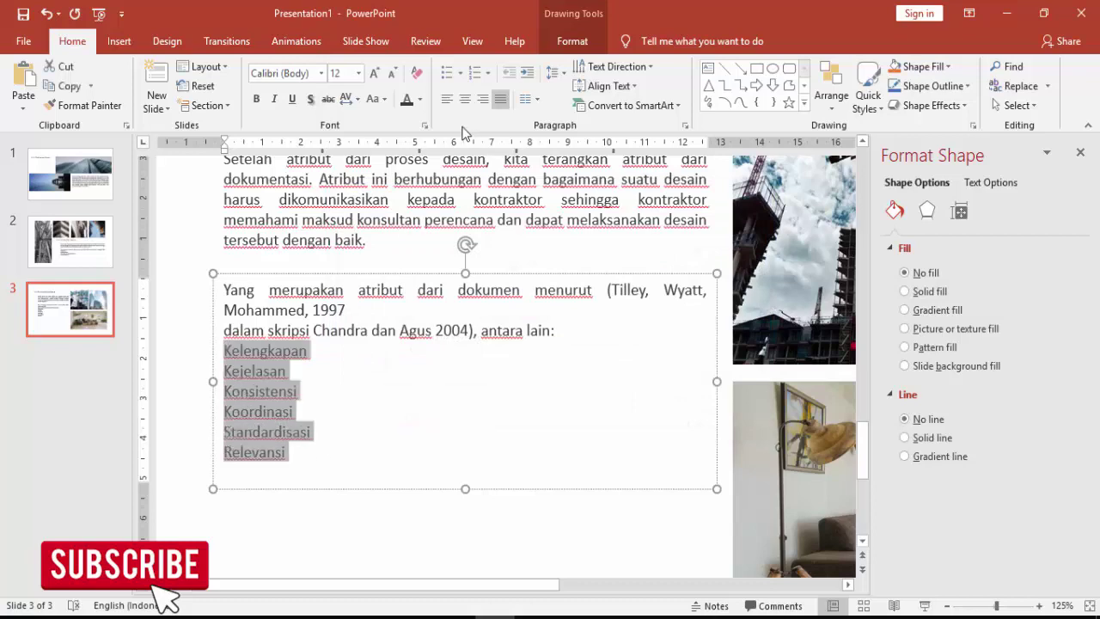
{"action": "left_click", "coordinate": [471, 75]}
{"action": "left_click", "coordinate": [437, 314]}
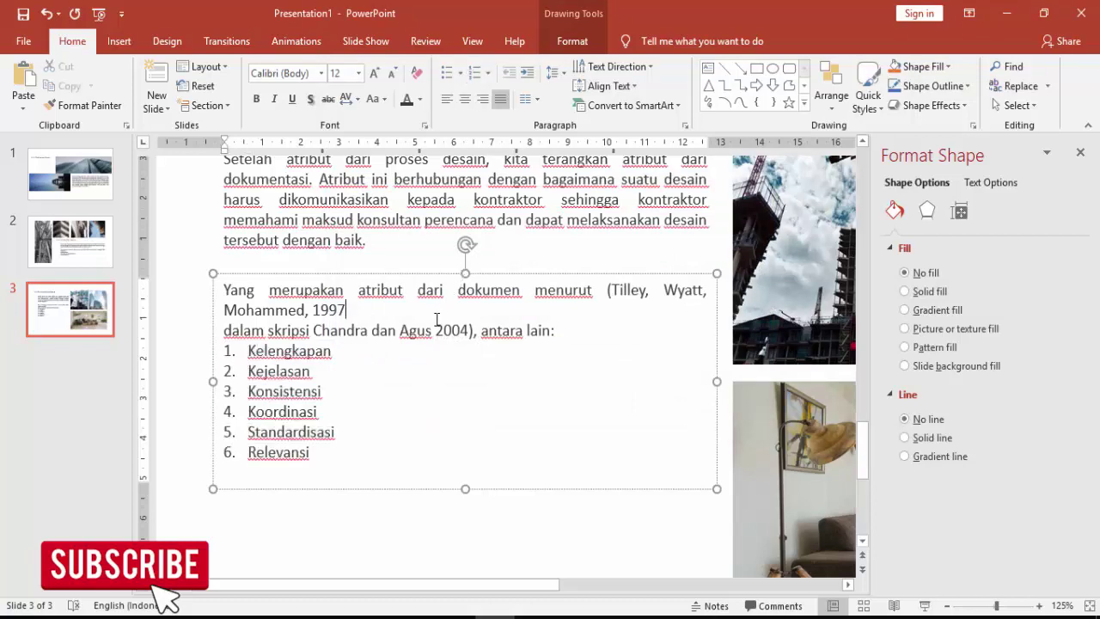
{"action": "scroll", "coordinate": [545, 337], "scroll_direction": "down", "scroll_amount": 4}
{"action": "left_click", "coordinate": [469, 206]}
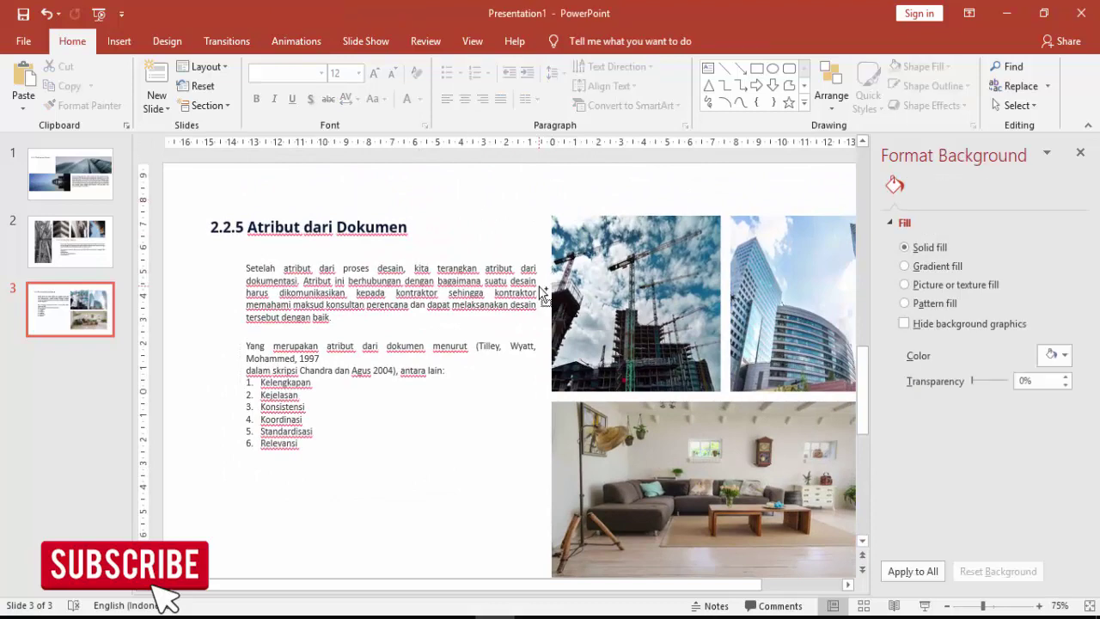
{"action": "scroll", "coordinate": [518, 336], "scroll_direction": "down", "scroll_amount": 2}
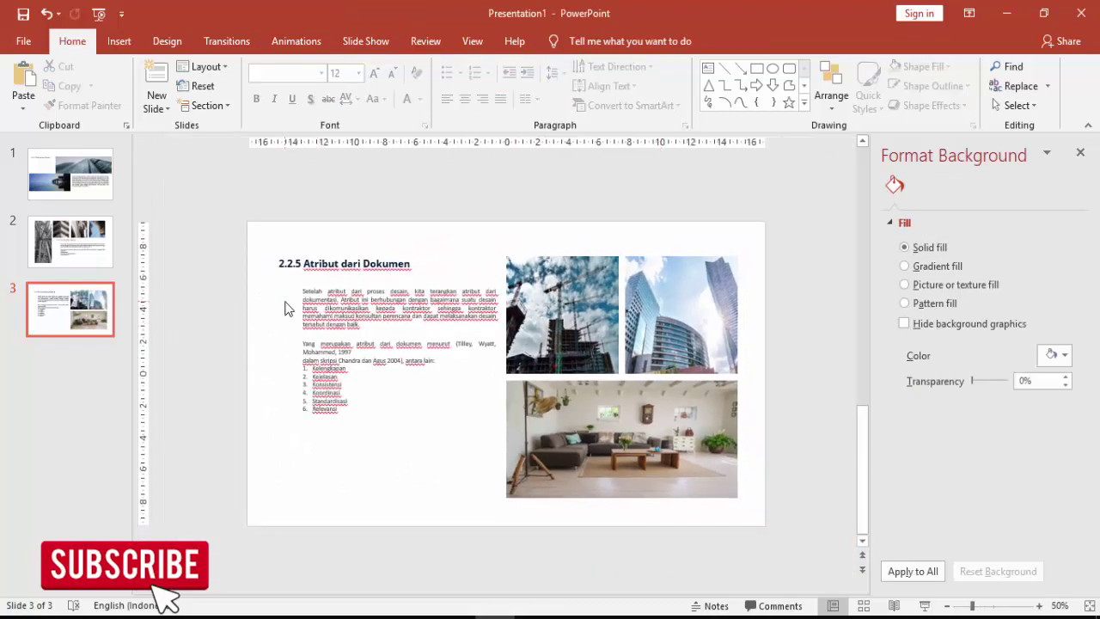
{"action": "left_click", "coordinate": [49, 165]}
{"action": "left_click", "coordinate": [925, 605]}
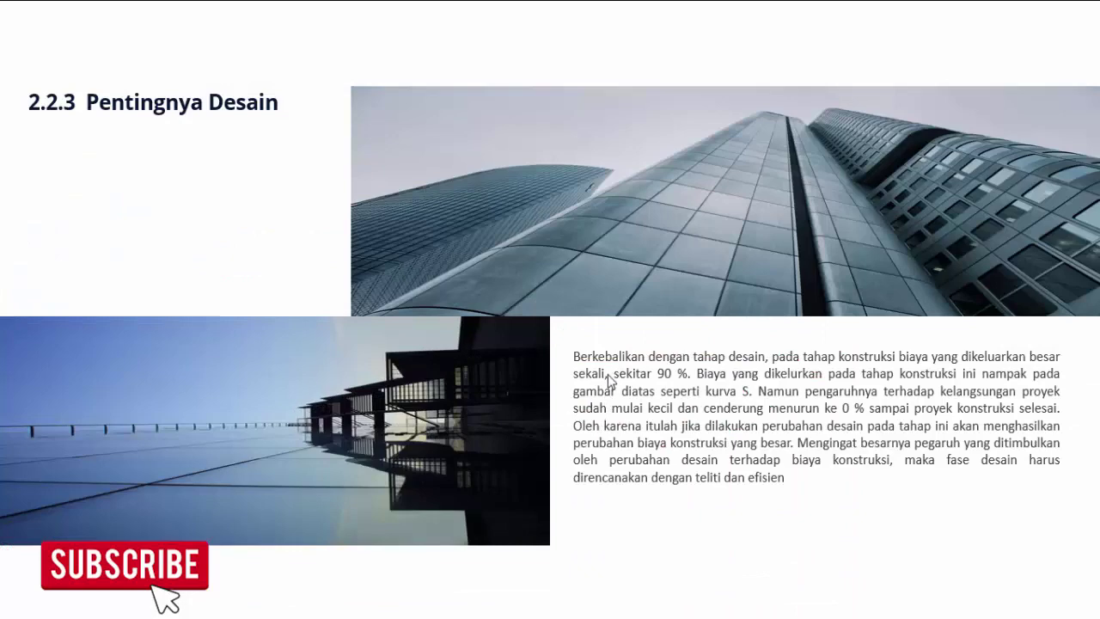
{"action": "left_click", "coordinate": [608, 378]}
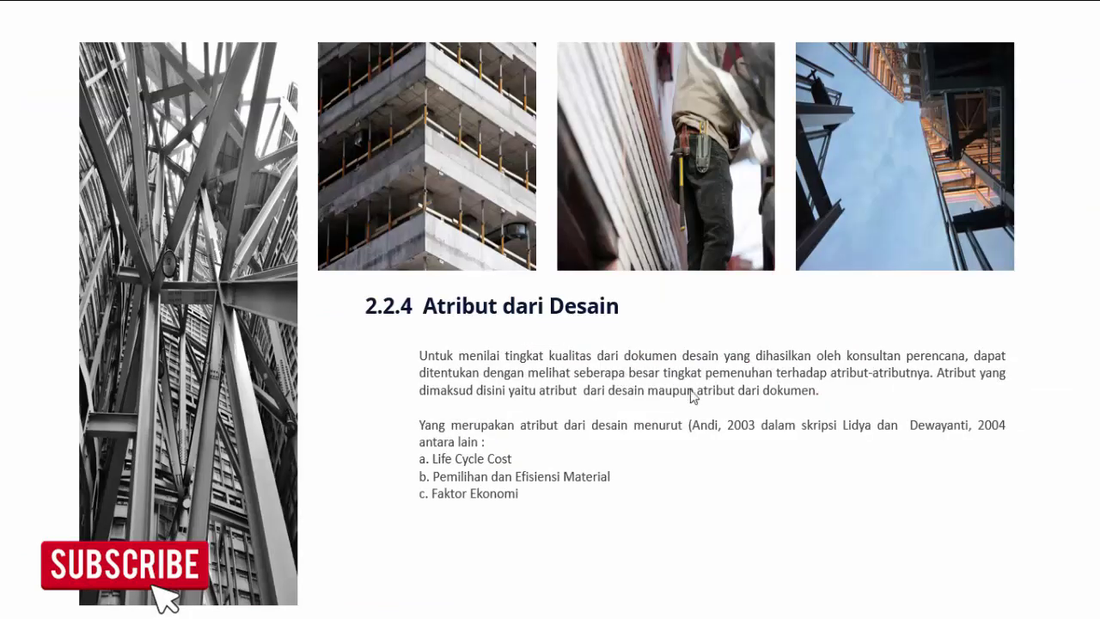
{"action": "left_click", "coordinate": [739, 413]}
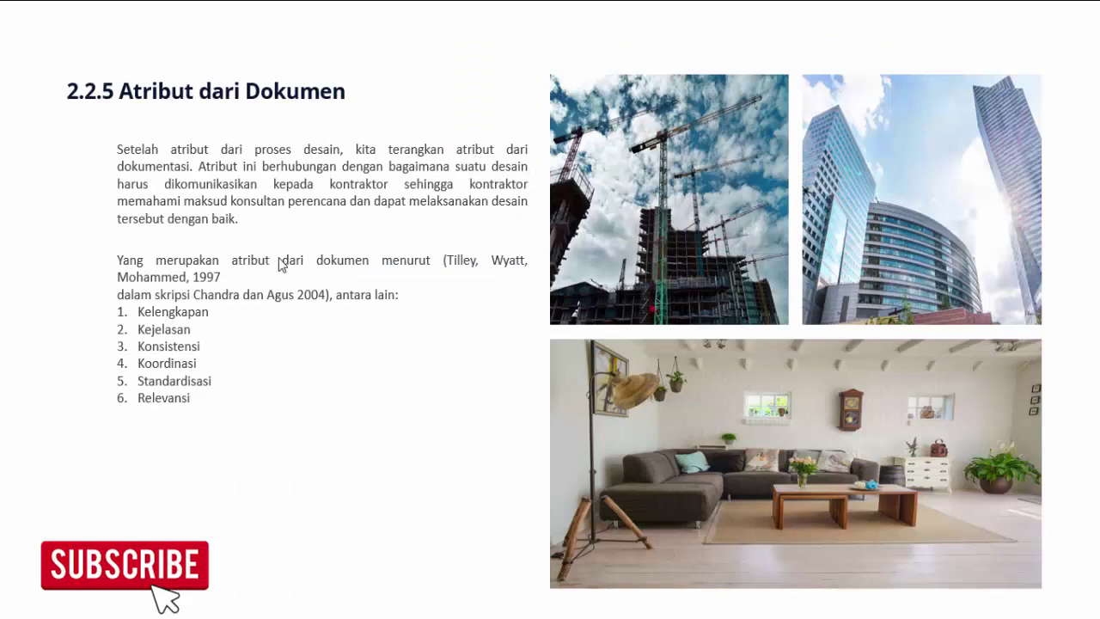
{"action": "key", "text": "Escape"}
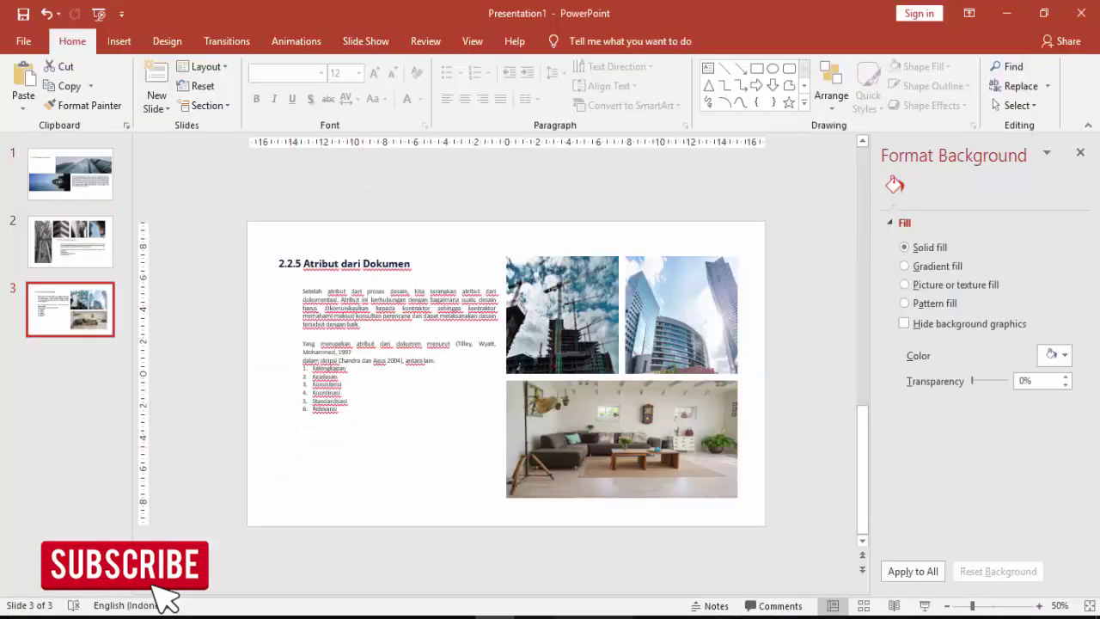
{"action": "key", "text": "alt+Tab"}
{"action": "scroll", "coordinate": [469, 377], "scroll_direction": "down", "scroll_amount": 3}
{"action": "scroll", "coordinate": [499, 395], "scroll_direction": "down", "scroll_amount": 3}
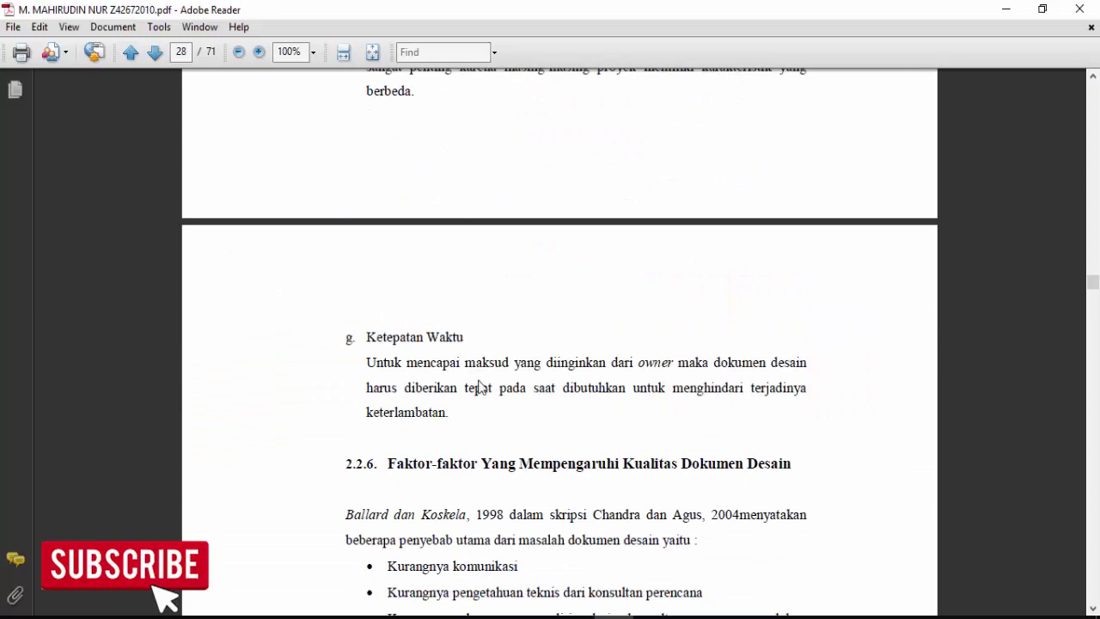
{"action": "scroll", "coordinate": [479, 387], "scroll_direction": "down", "scroll_amount": 3}
{"action": "scroll", "coordinate": [525, 490], "scroll_direction": "down", "scroll_amount": 3}
{"action": "key", "text": "alt+Tab"}
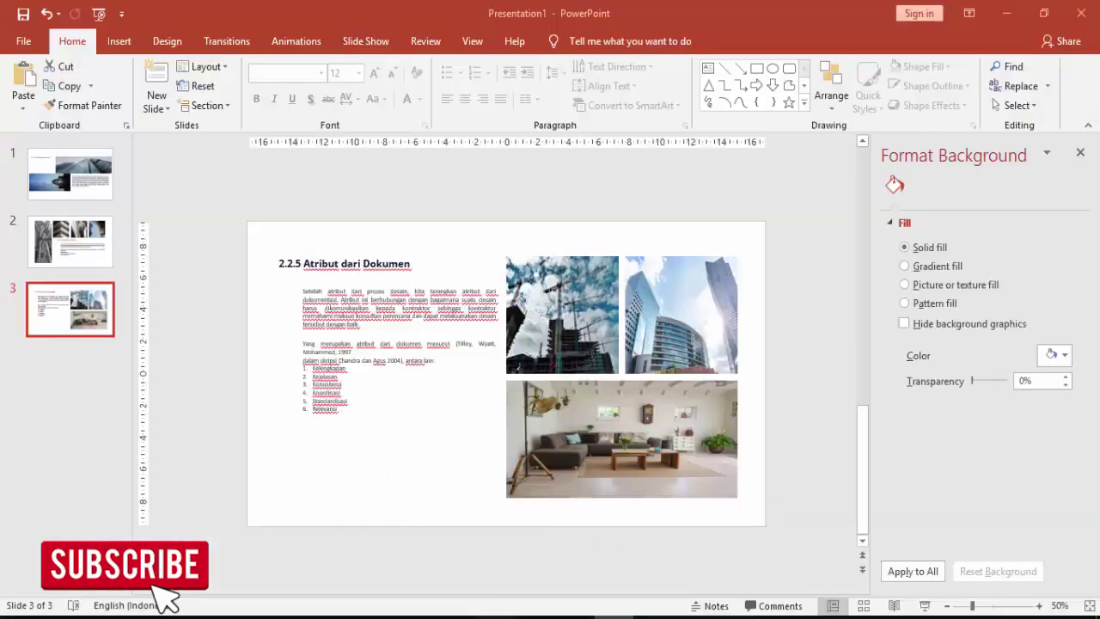
Go to slide 1 and show the Animations tab with the Animation Pane.
{"action": "left_click", "coordinate": [90, 189]}
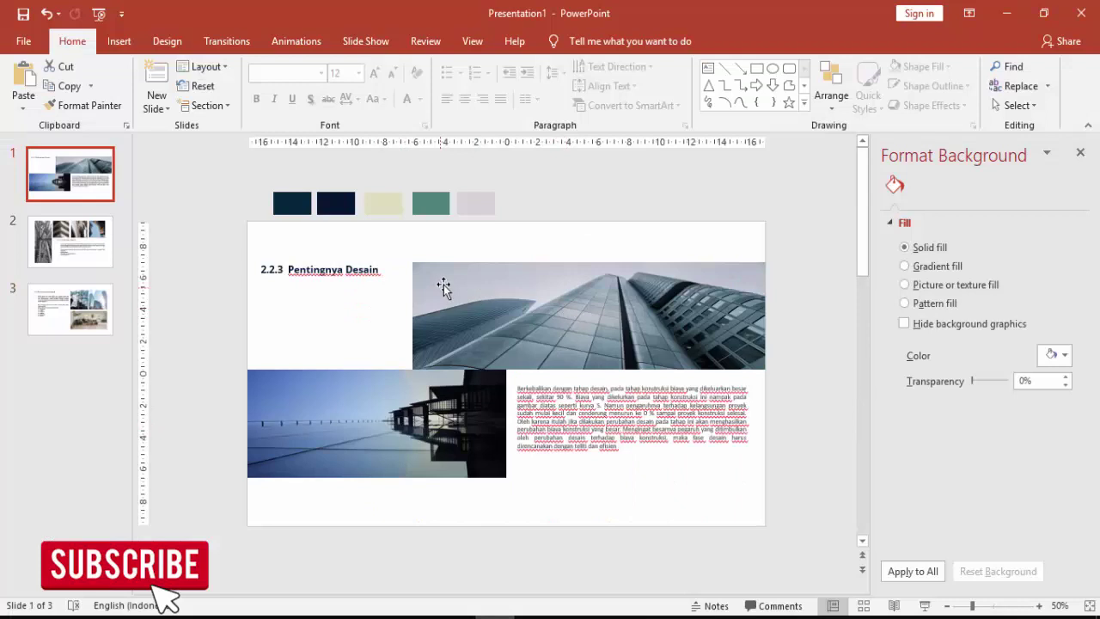
{"action": "left_click", "coordinate": [1081, 153]}
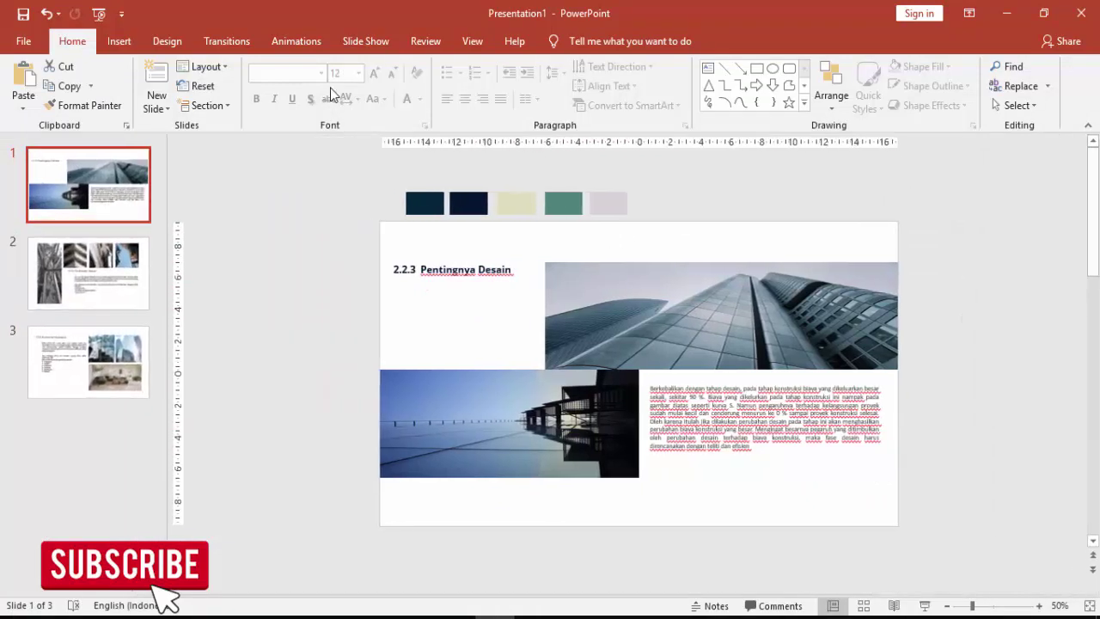
{"action": "left_click", "coordinate": [298, 40]}
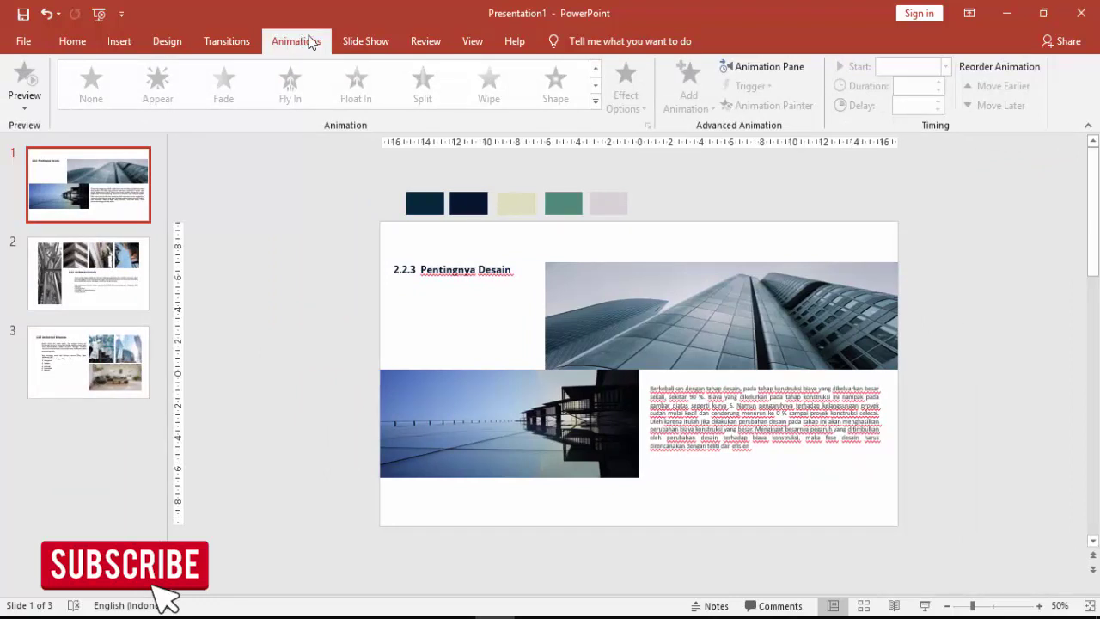
{"action": "left_click", "coordinate": [768, 66]}
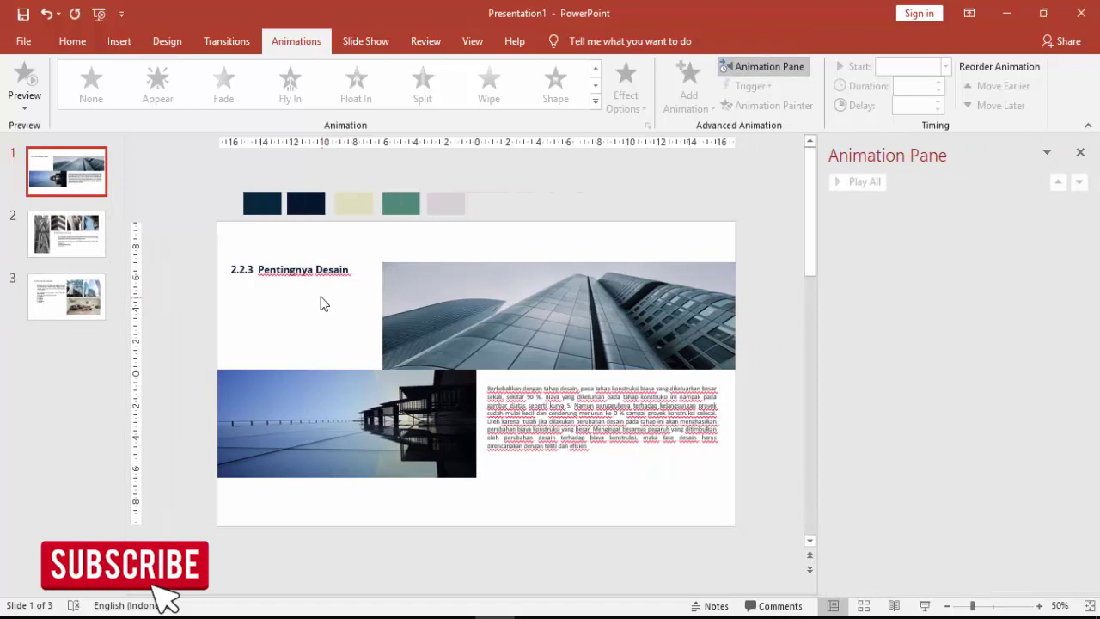
Give the top building photo a Fly In entrance coming from the right.
{"action": "left_click", "coordinate": [442, 294]}
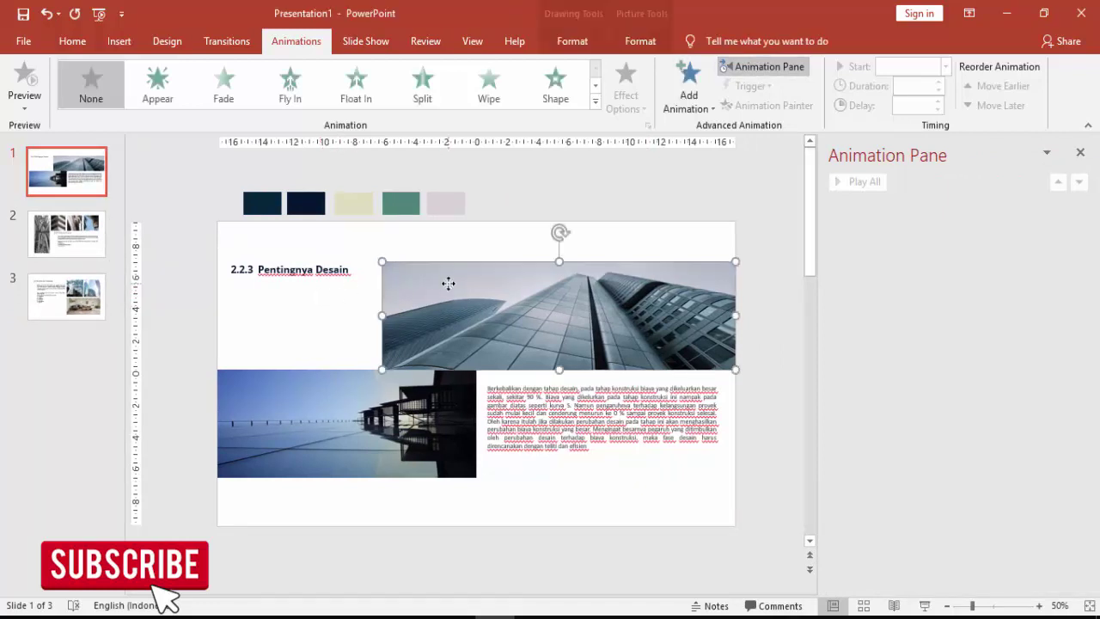
{"action": "left_click", "coordinate": [423, 393]}
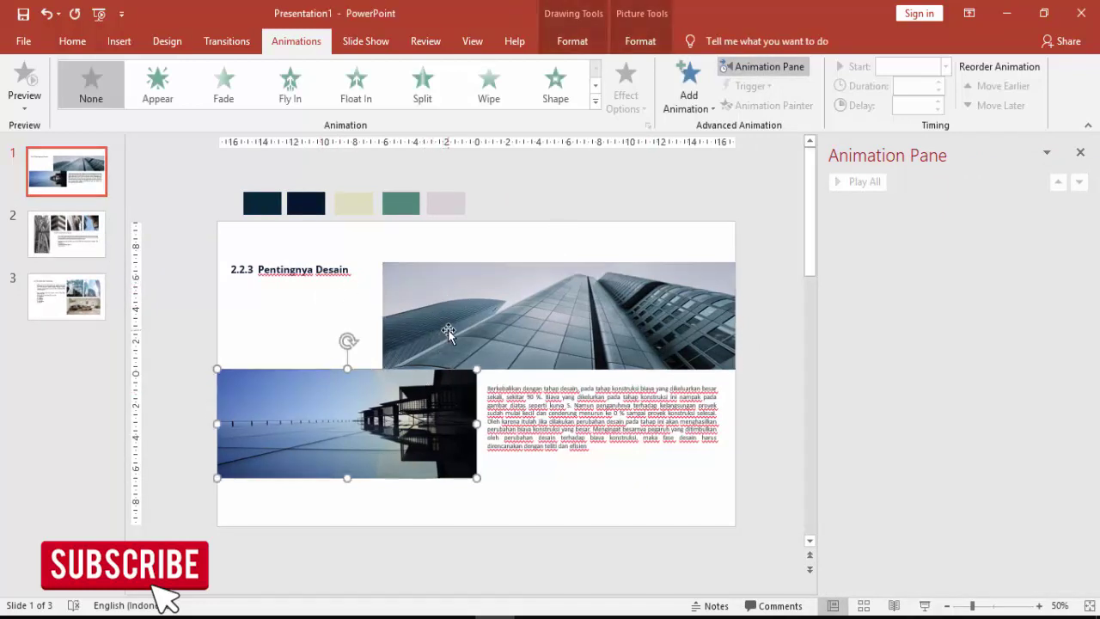
{"action": "left_click", "coordinate": [449, 332]}
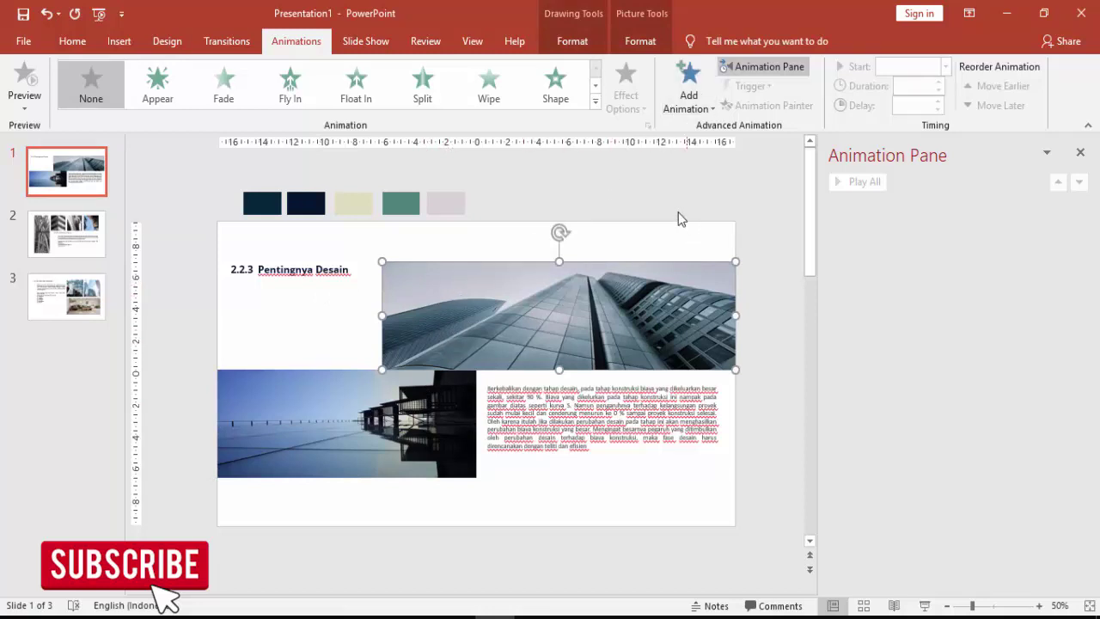
{"action": "left_click", "coordinate": [708, 93]}
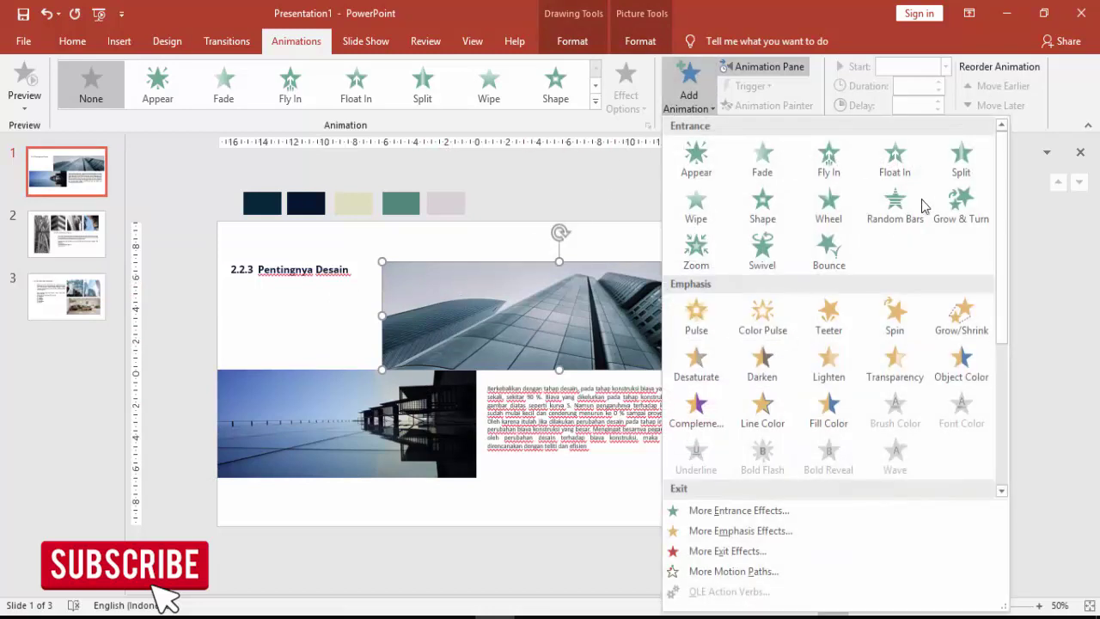
{"action": "left_click", "coordinate": [828, 159]}
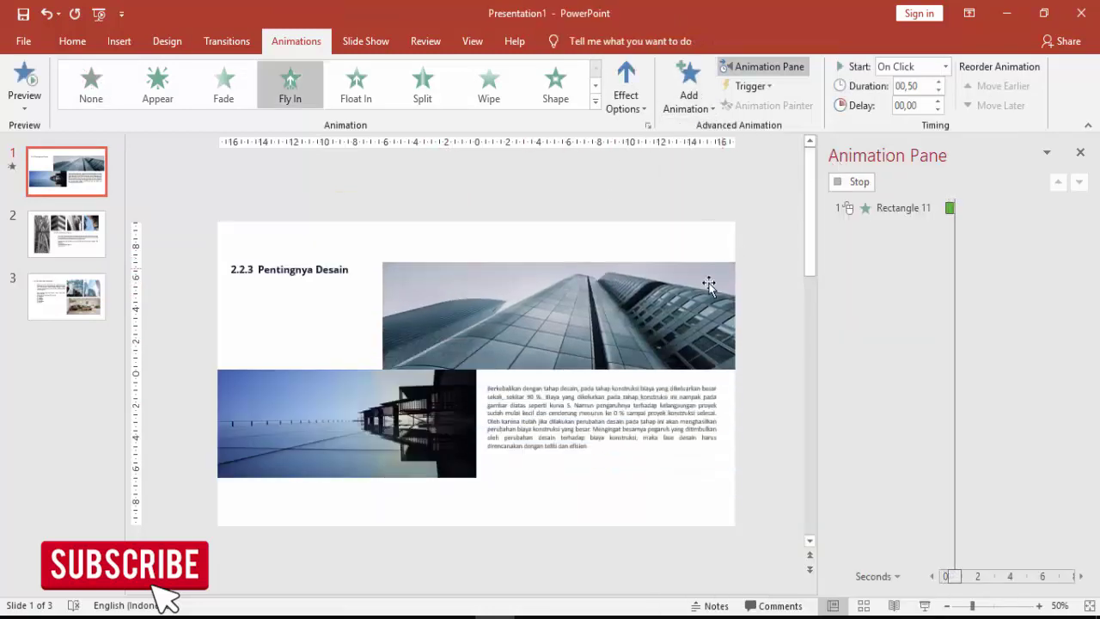
{"action": "left_click", "coordinate": [631, 92]}
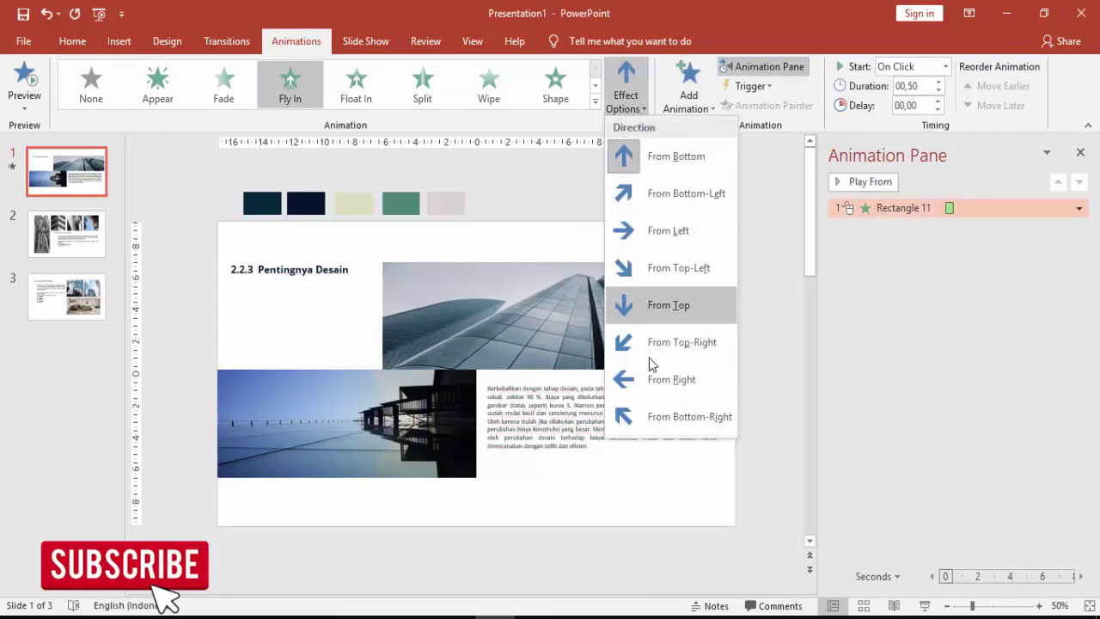
{"action": "left_click", "coordinate": [655, 381]}
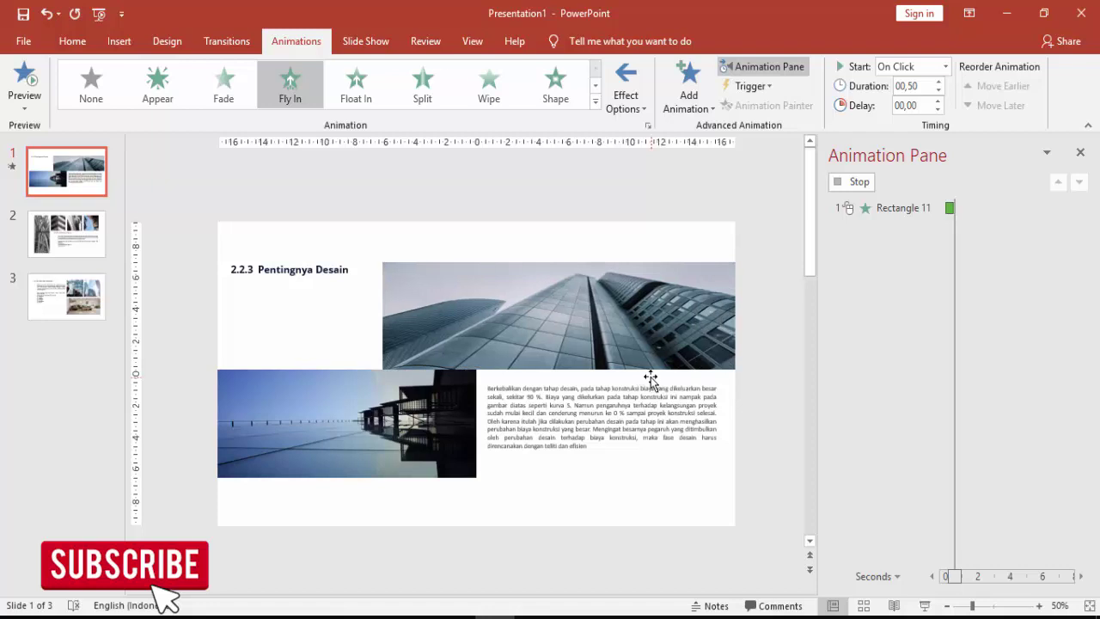
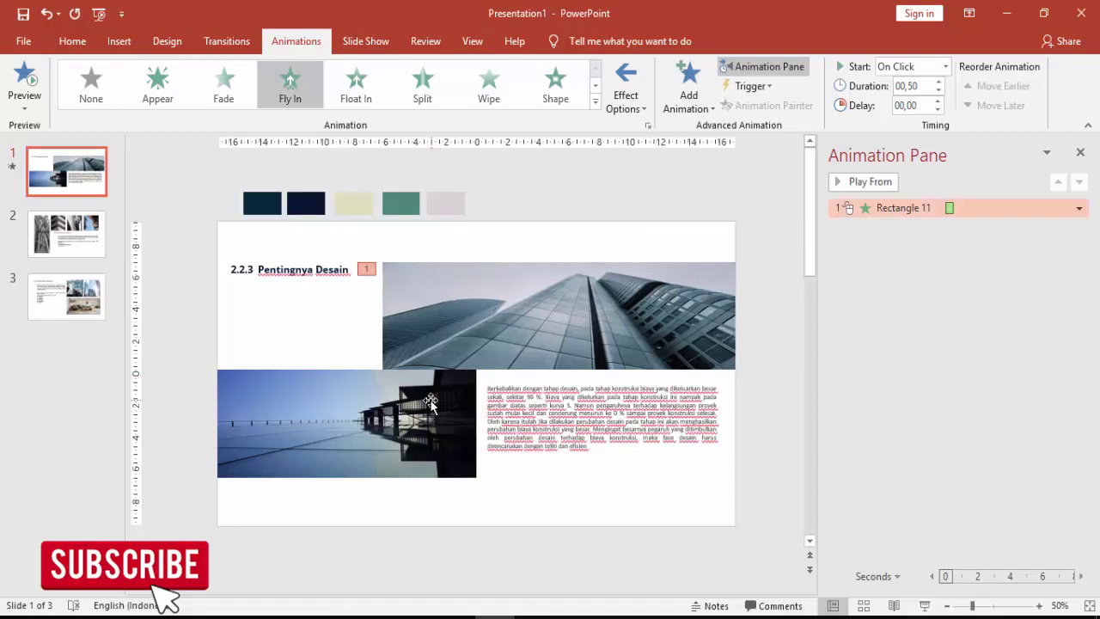
Lengthen the top building picture's Fly In to 0.75 seconds and add a small bounce end.
{"action": "left_click", "coordinate": [941, 85]}
{"action": "right_click", "coordinate": [966, 209]}
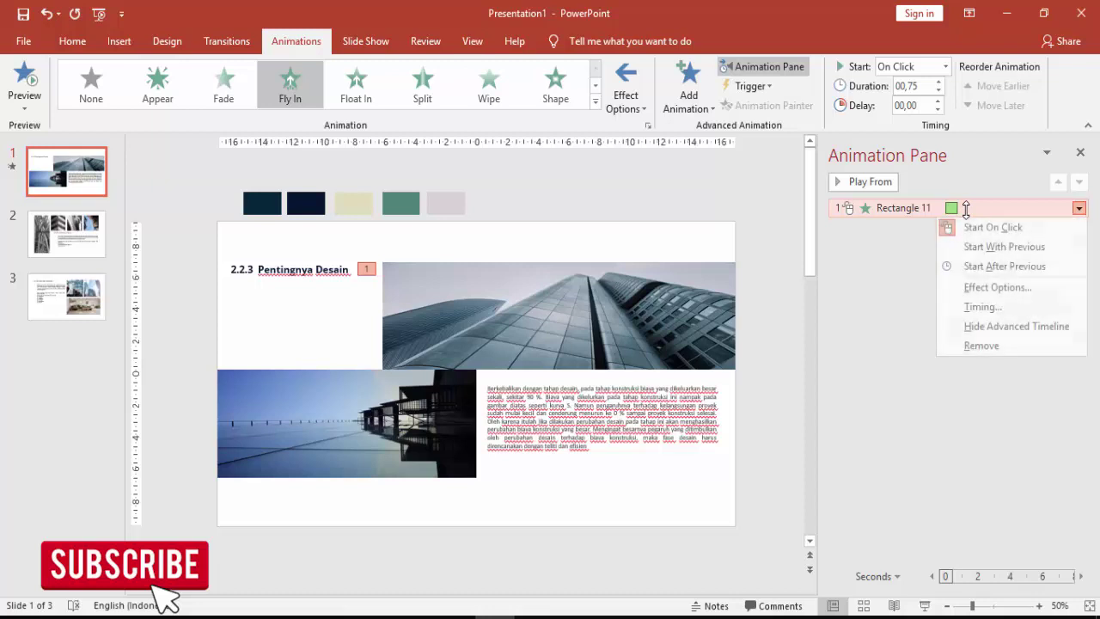
{"action": "left_click", "coordinate": [972, 290]}
{"action": "left_click_drag", "start_coordinate": [507, 303], "coordinate": [525, 311]}
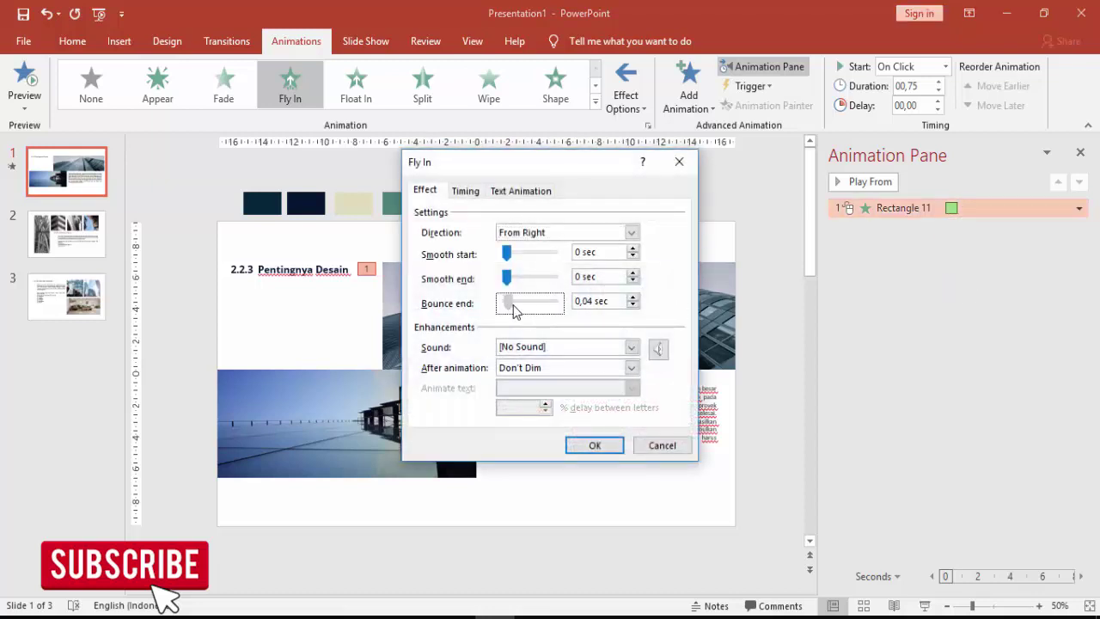
{"action": "left_click", "coordinate": [606, 445]}
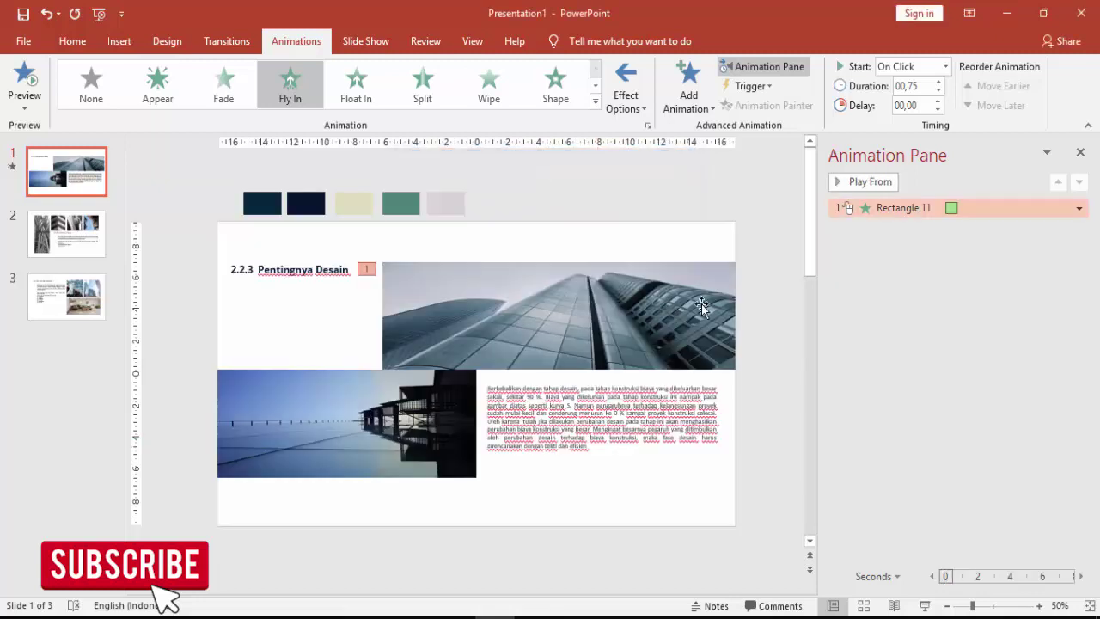
Copy the top picture's Fly In to the lower-left picture with Animation Painter.
{"action": "left_click", "coordinate": [656, 310]}
{"action": "left_click", "coordinate": [768, 105]}
{"action": "left_click", "coordinate": [404, 414]}
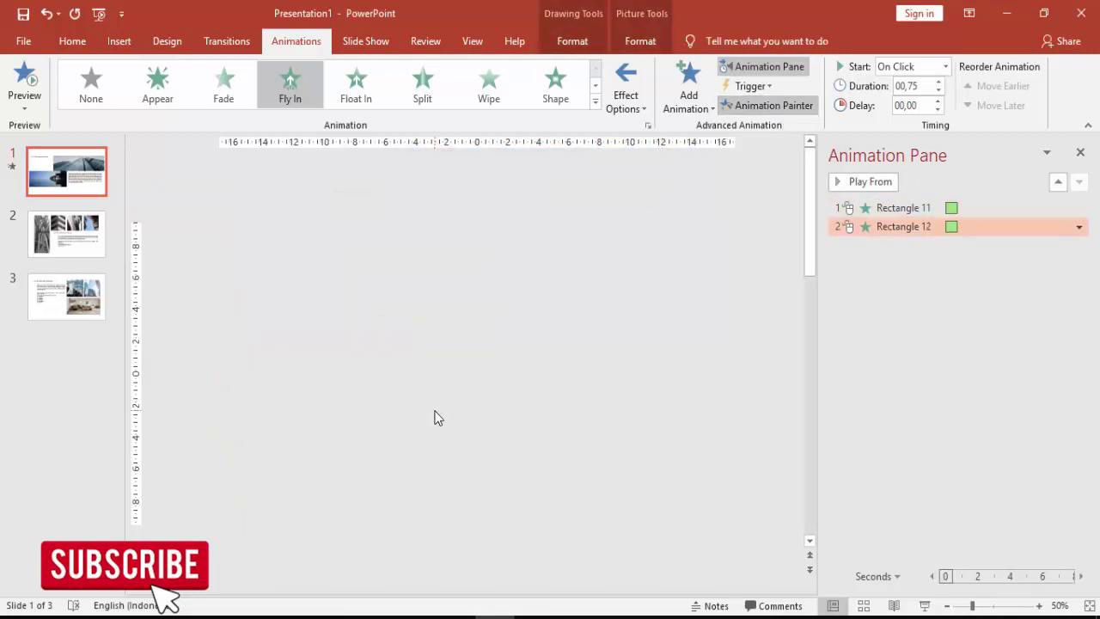
Make the lower-left picture fly in From Left, starting With Previous.
{"action": "left_click", "coordinate": [627, 86]}
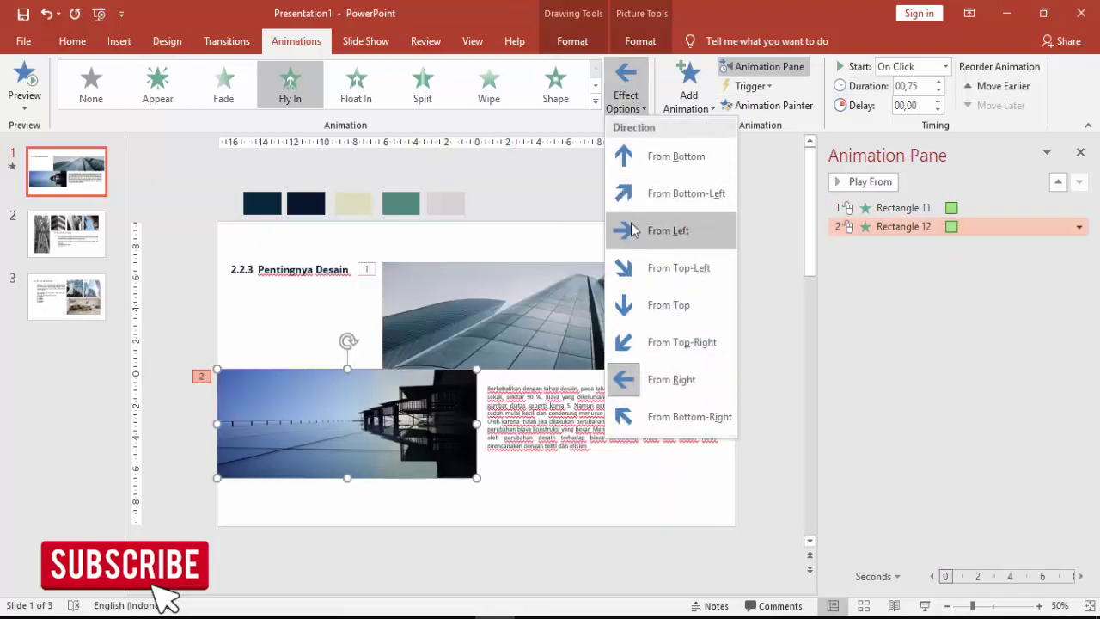
{"action": "left_click", "coordinate": [666, 230]}
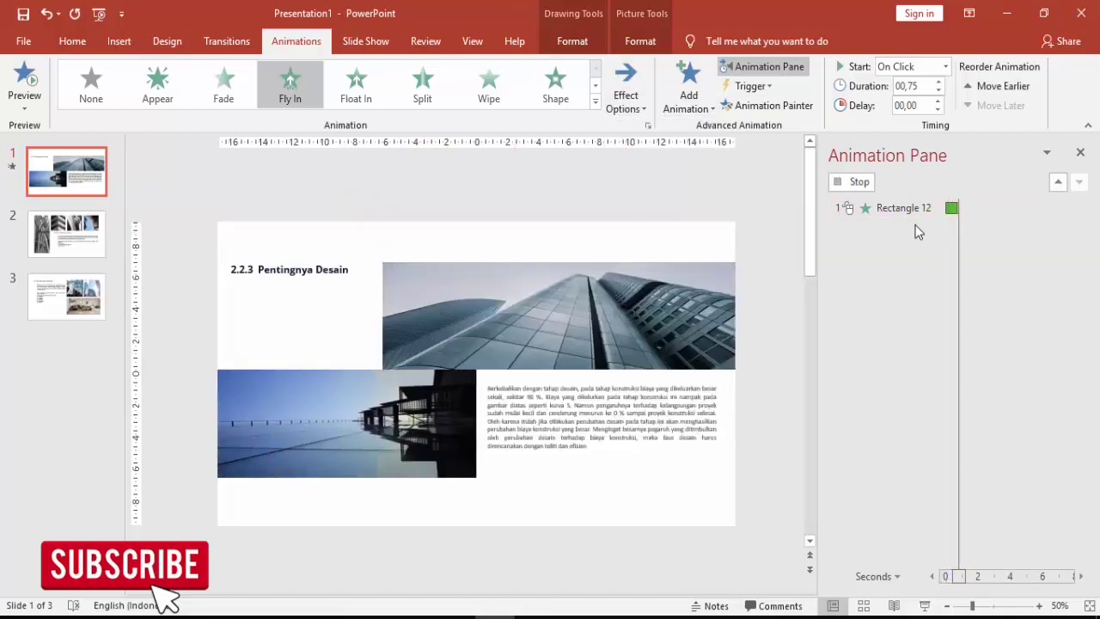
{"action": "left_click", "coordinate": [946, 66]}
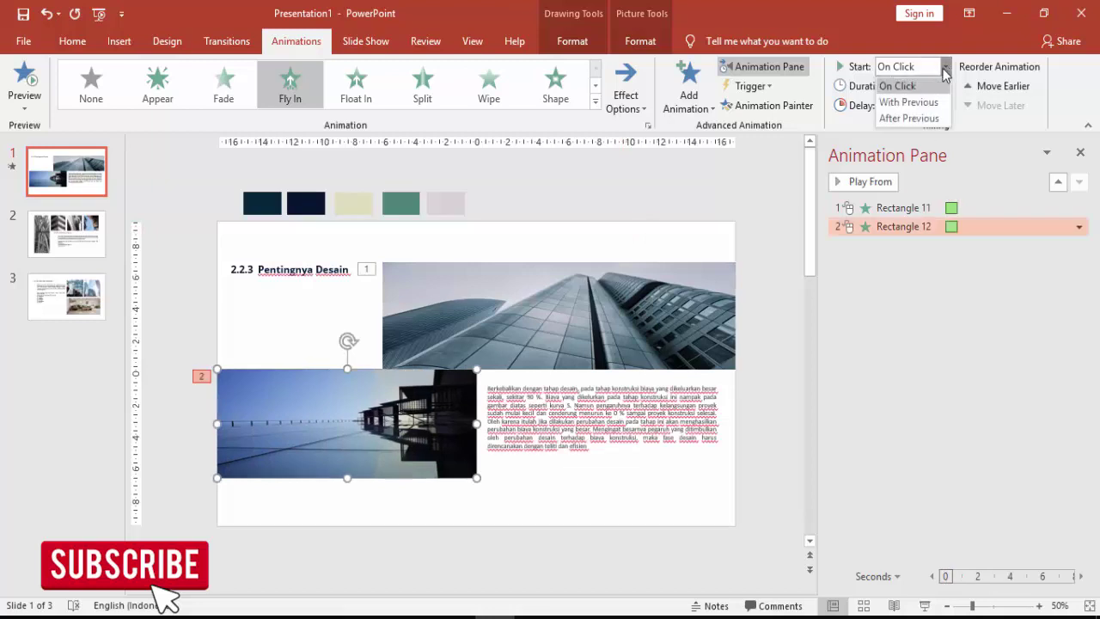
{"action": "left_click", "coordinate": [909, 102]}
Preview the slide's animations from Rectangle 11, then select the 2.2.3 Pentingnya Desain title.
{"action": "left_click", "coordinate": [899, 208]}
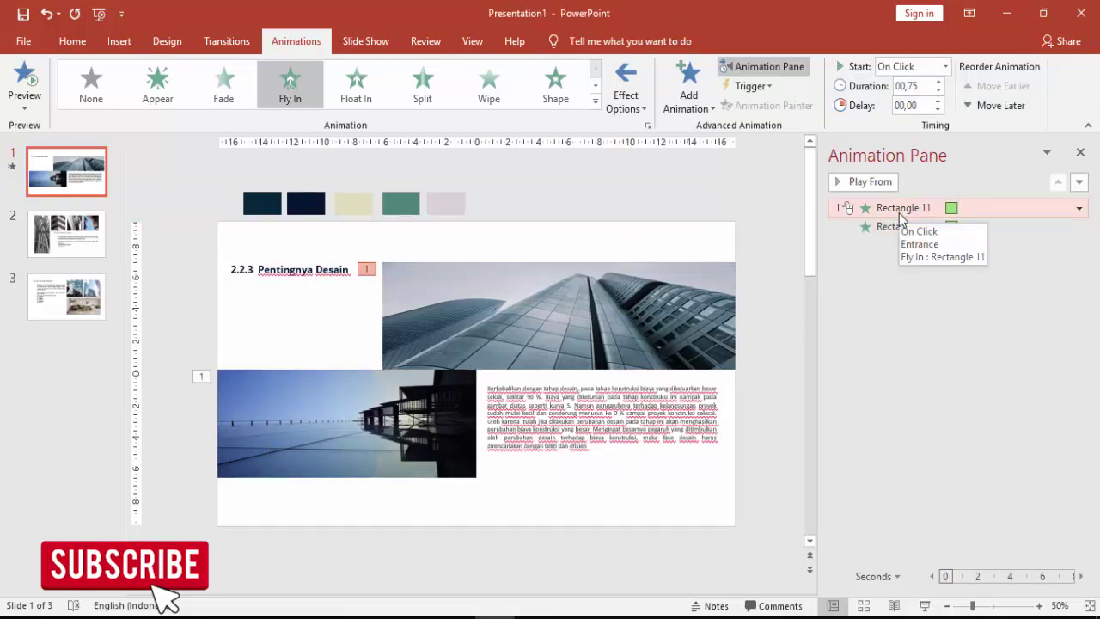
{"action": "left_click", "coordinate": [899, 227]}
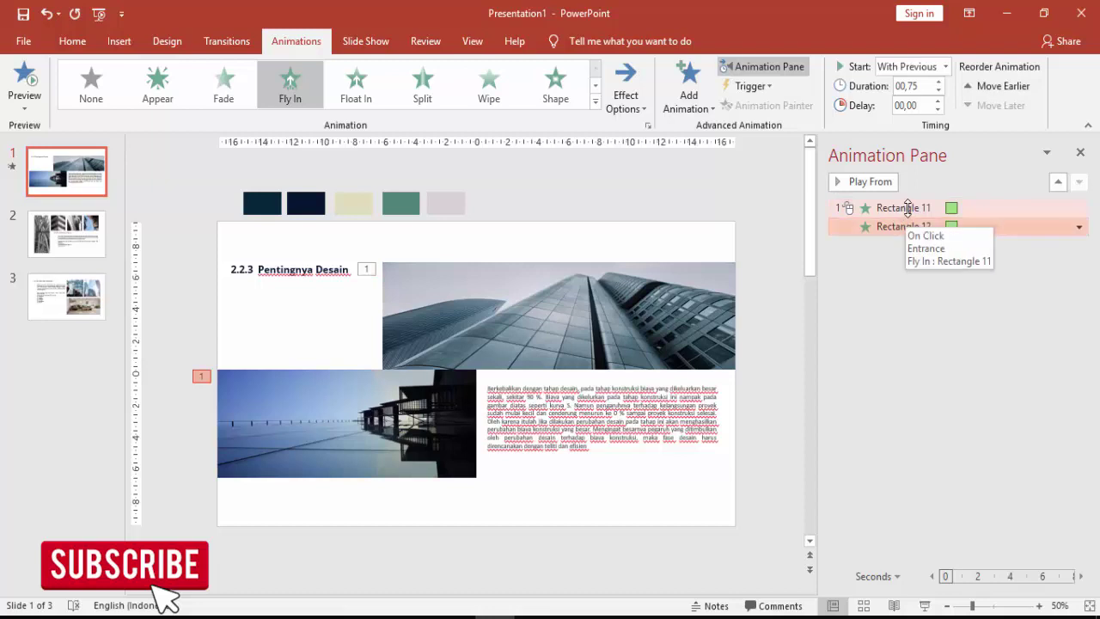
{"action": "left_click", "coordinate": [902, 208]}
{"action": "left_click", "coordinate": [883, 182]}
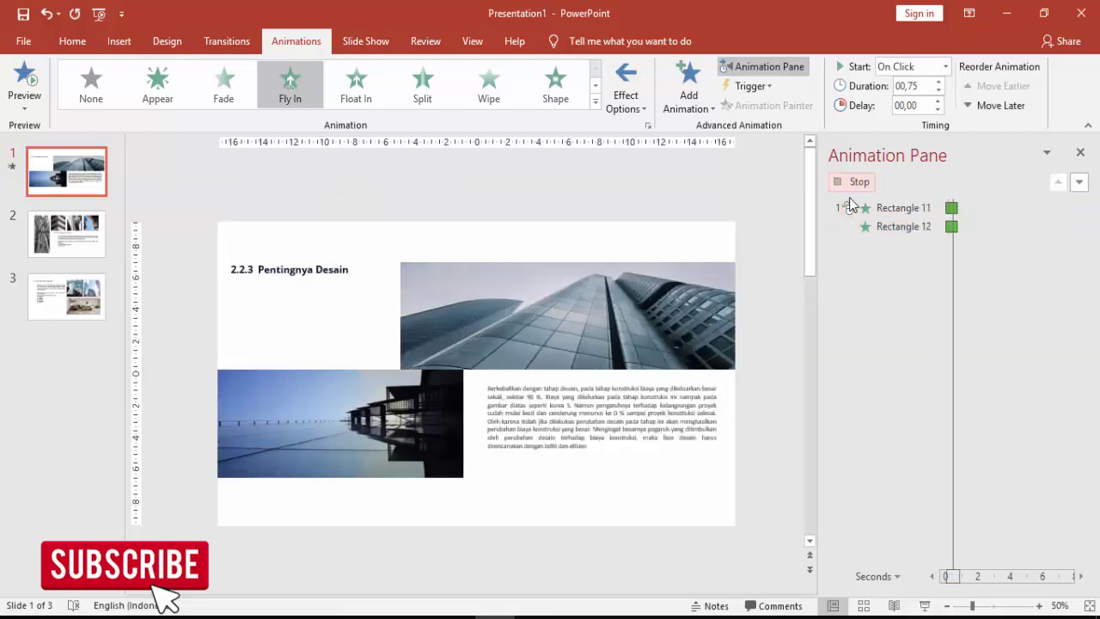
{"action": "left_click", "coordinate": [311, 272]}
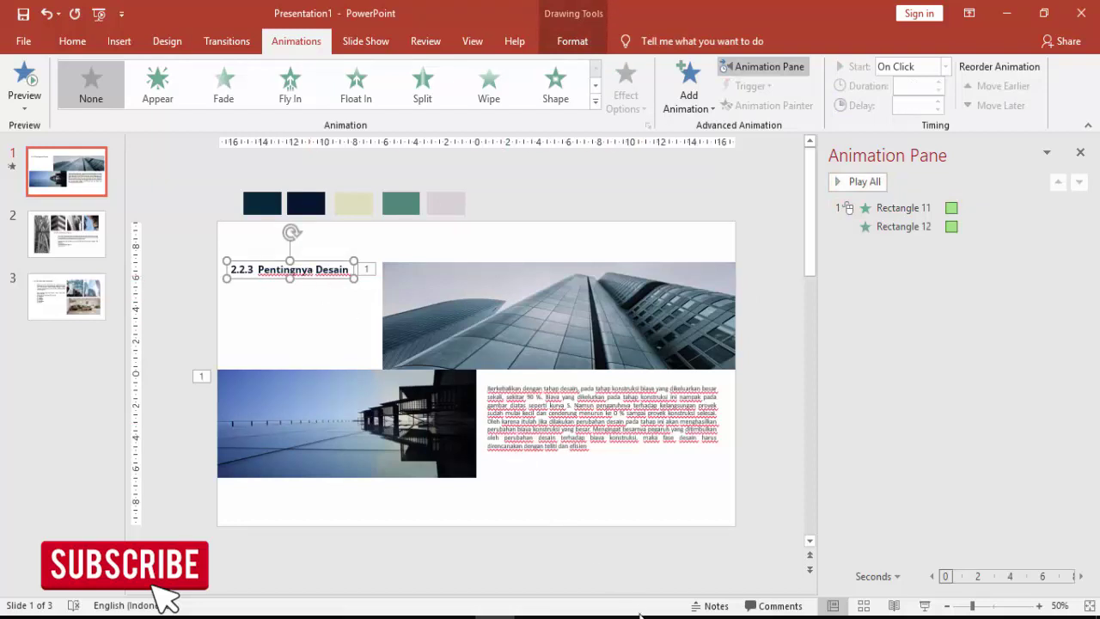
Add a Whip entrance to the 2.2.3 Pentingnya Desain title and preview it.
{"action": "left_click", "coordinate": [692, 90]}
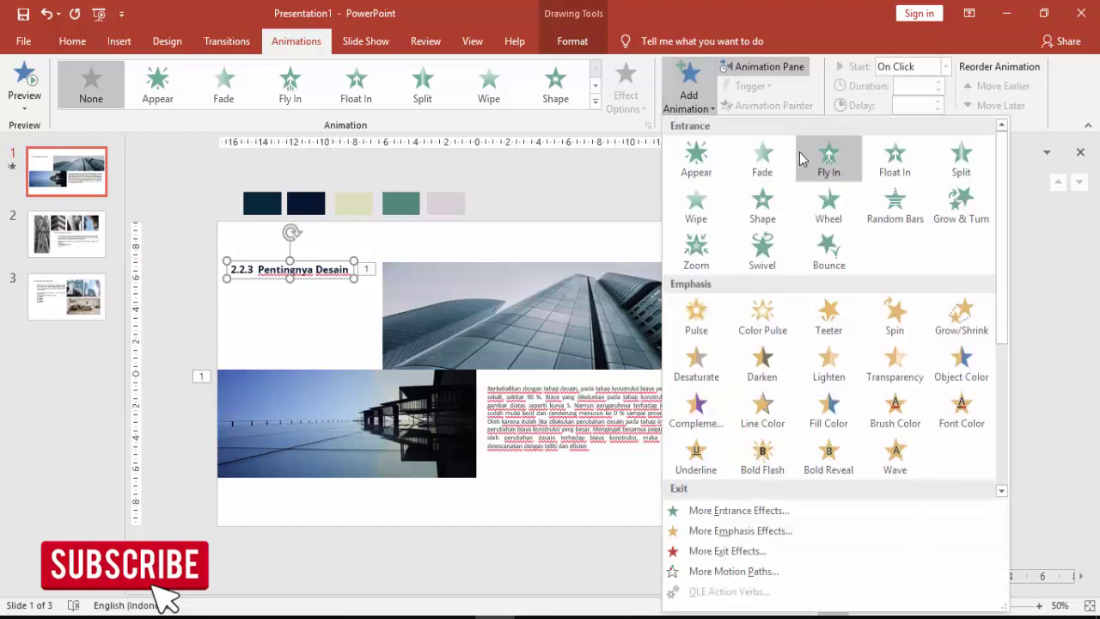
{"action": "left_click", "coordinate": [730, 510]}
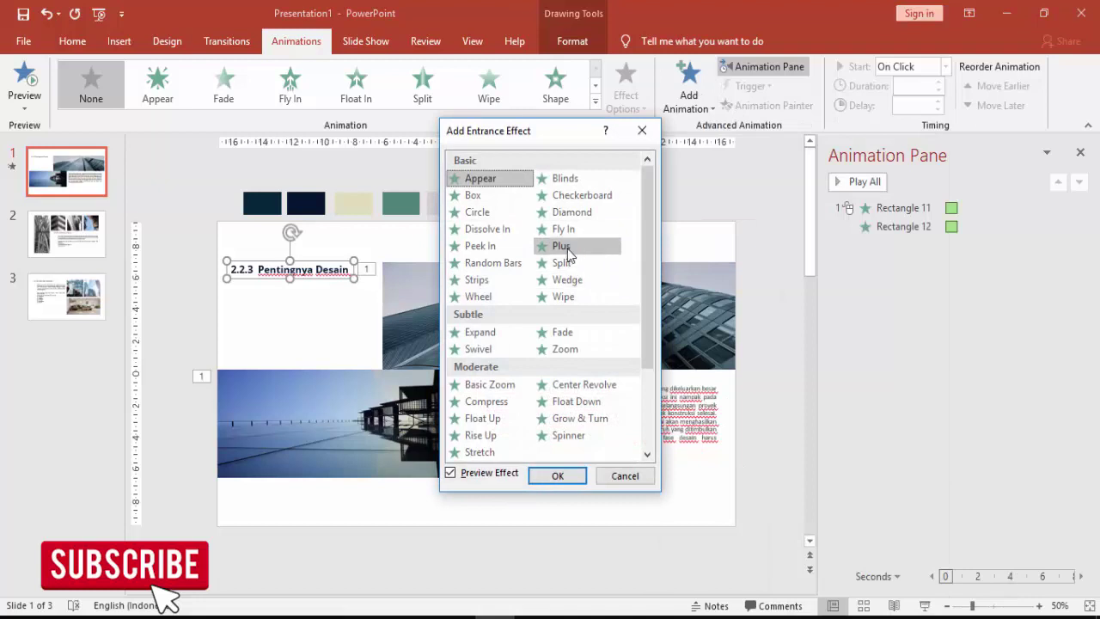
{"action": "scroll", "coordinate": [566, 251], "scroll_direction": "down", "scroll_amount": 2}
{"action": "left_click", "coordinate": [473, 453]}
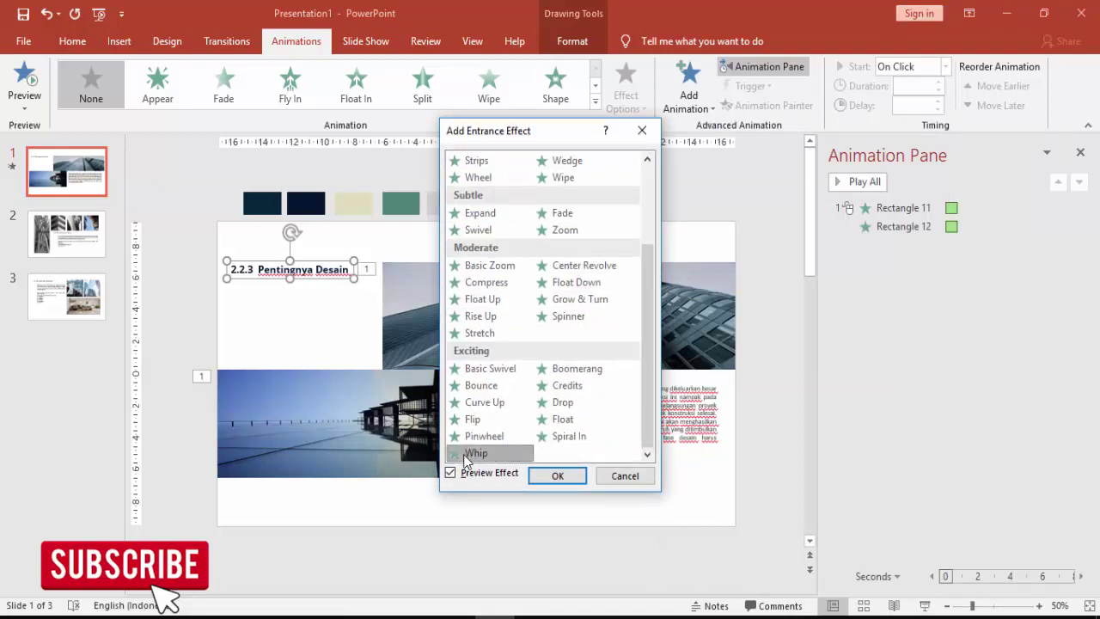
{"action": "left_click", "coordinate": [534, 477]}
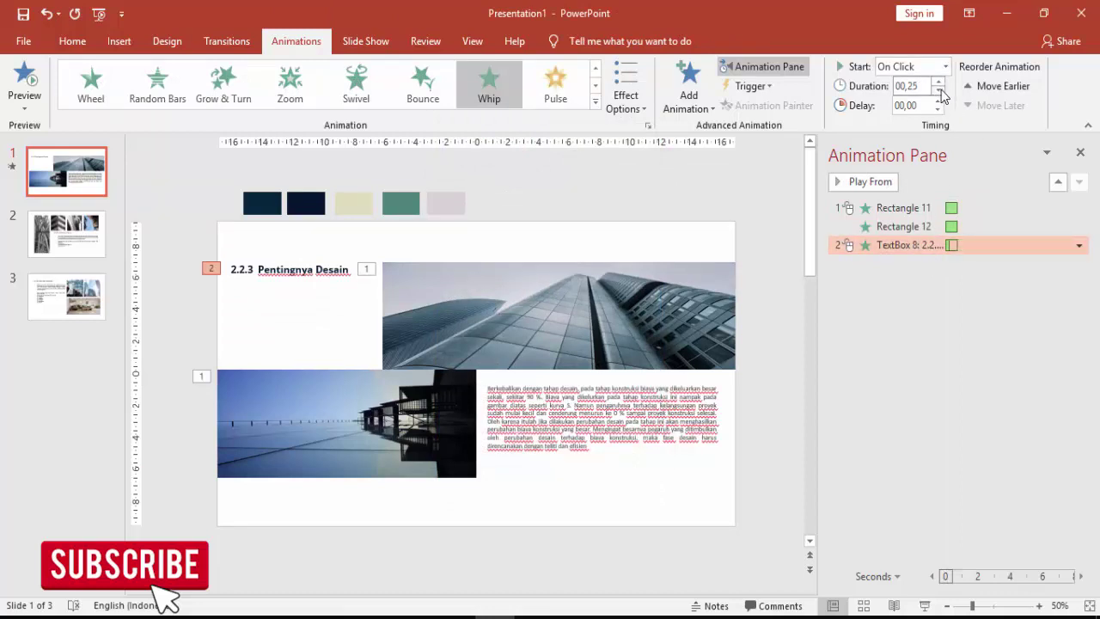
{"action": "left_click", "coordinate": [843, 183]}
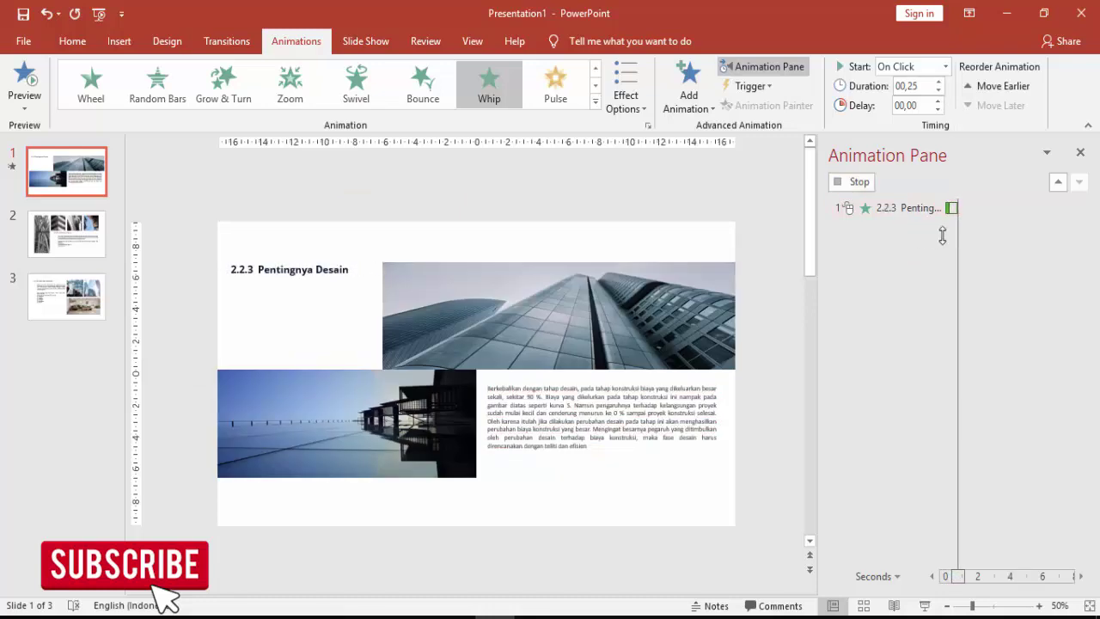
Give the paragraph text box an Expand entrance effect.
{"action": "left_click", "coordinate": [544, 380]}
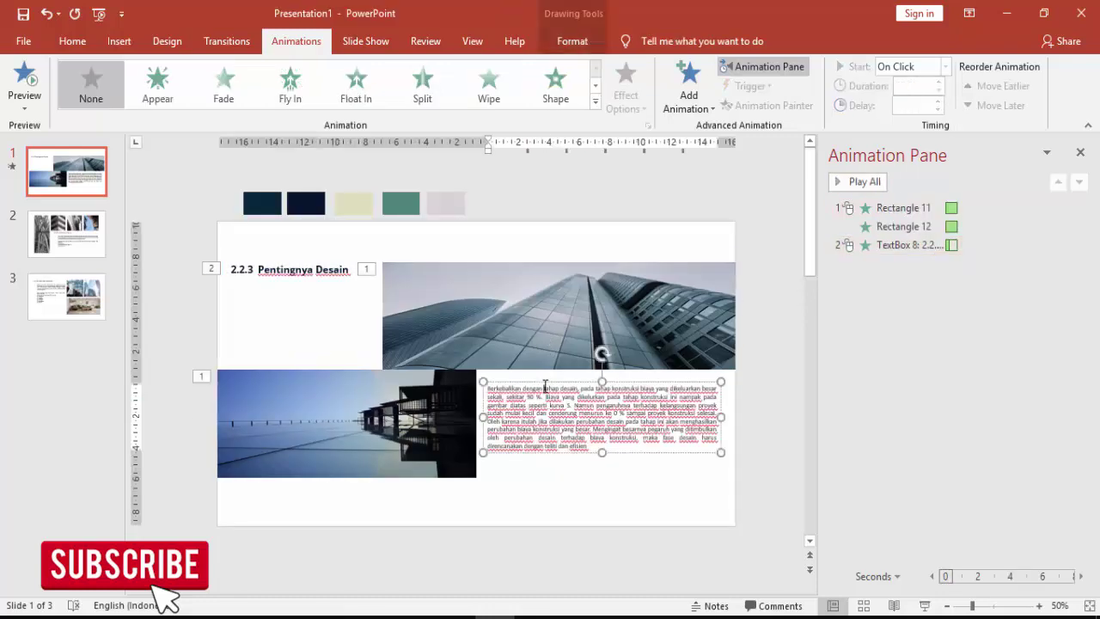
{"action": "left_click", "coordinate": [683, 90]}
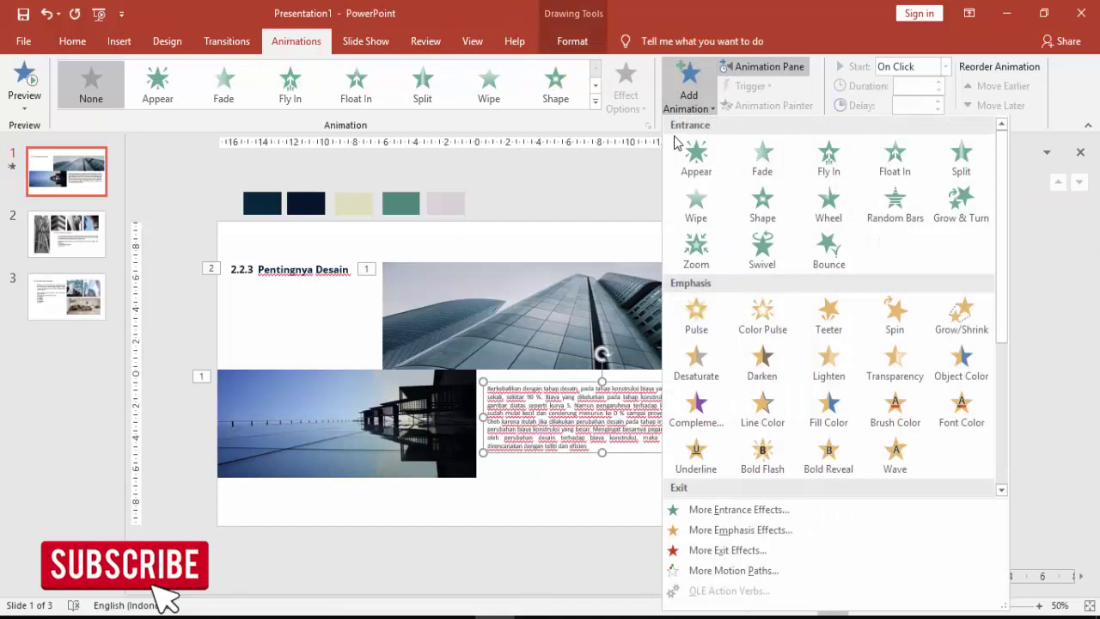
{"action": "left_click", "coordinate": [675, 509]}
{"action": "scroll", "coordinate": [572, 378], "scroll_direction": "down", "scroll_amount": 3}
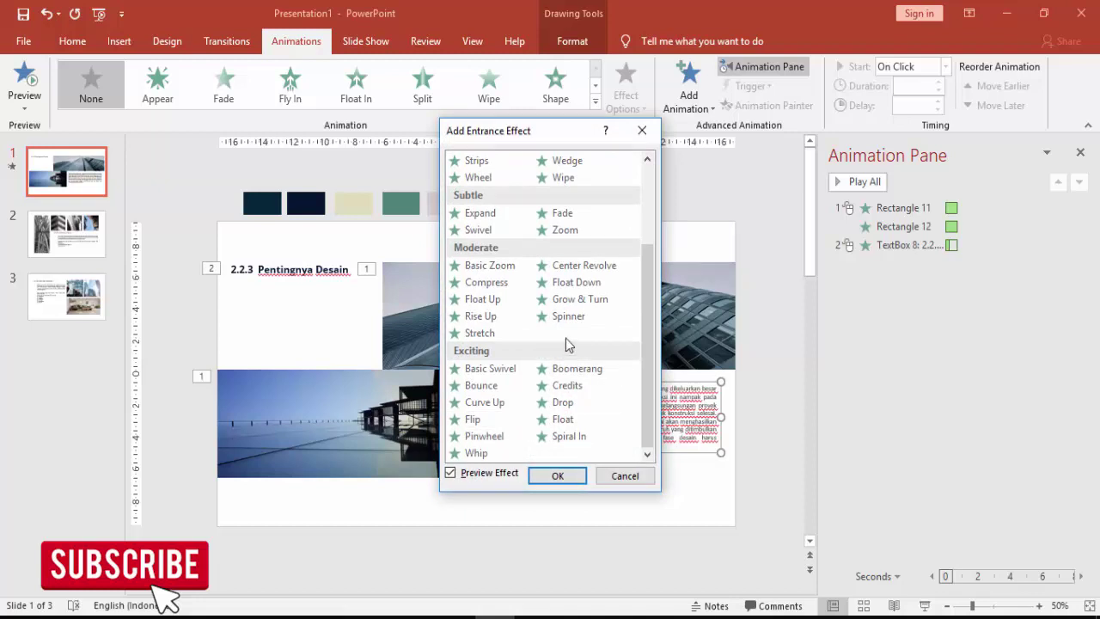
{"action": "left_click", "coordinate": [479, 214]}
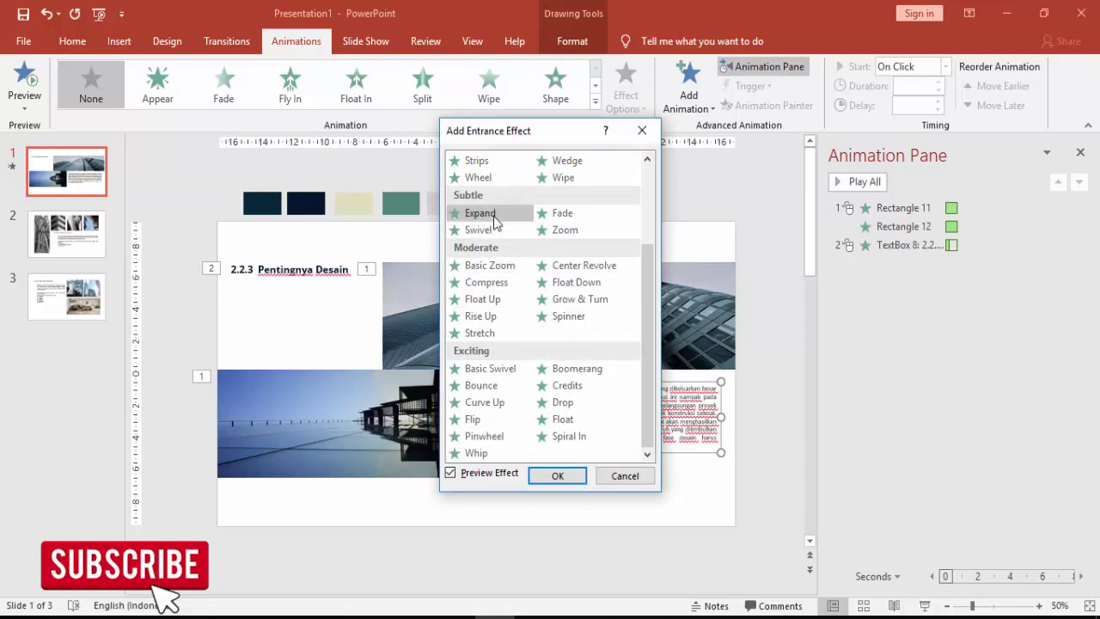
{"action": "left_click", "coordinate": [558, 475]}
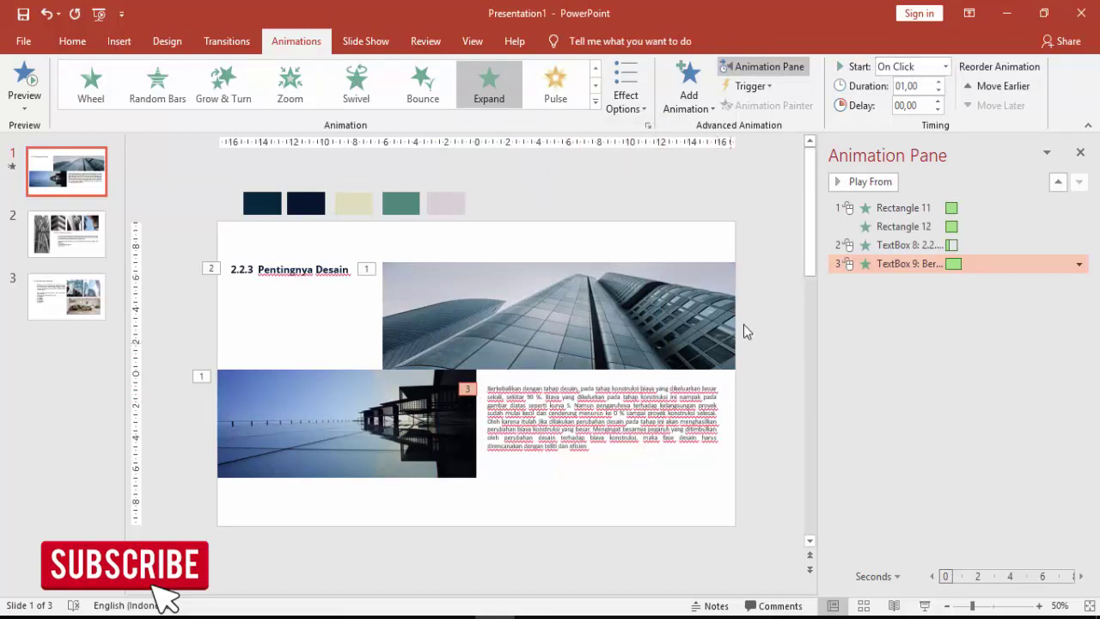
Set the Expand to start After Previous and preview from the title's Whip.
{"action": "left_click", "coordinate": [947, 66]}
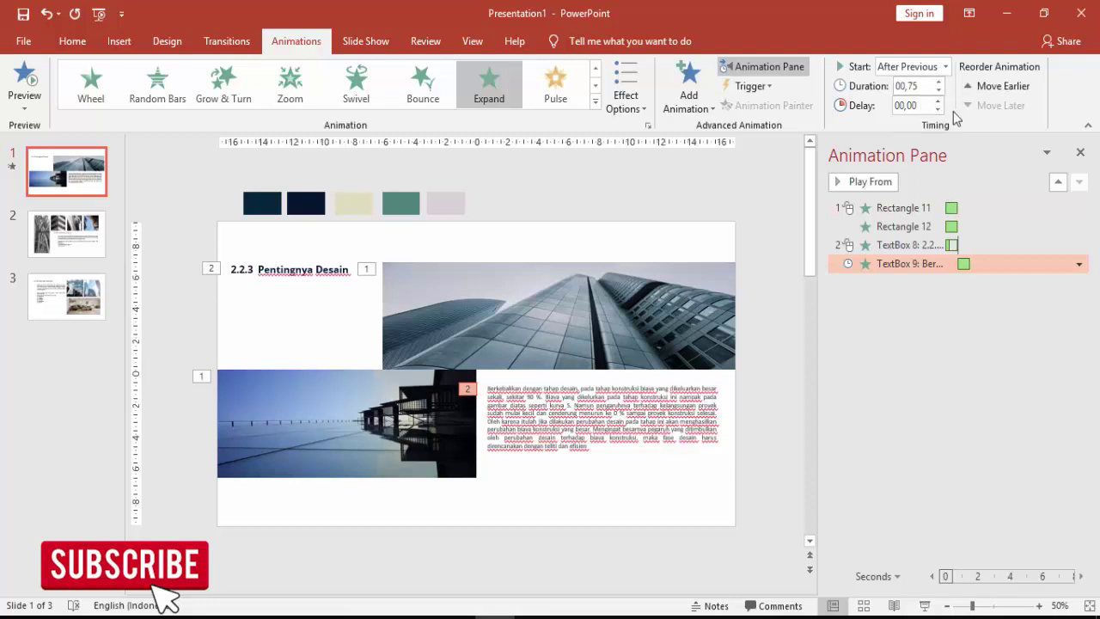
{"action": "left_click", "coordinate": [935, 245]}
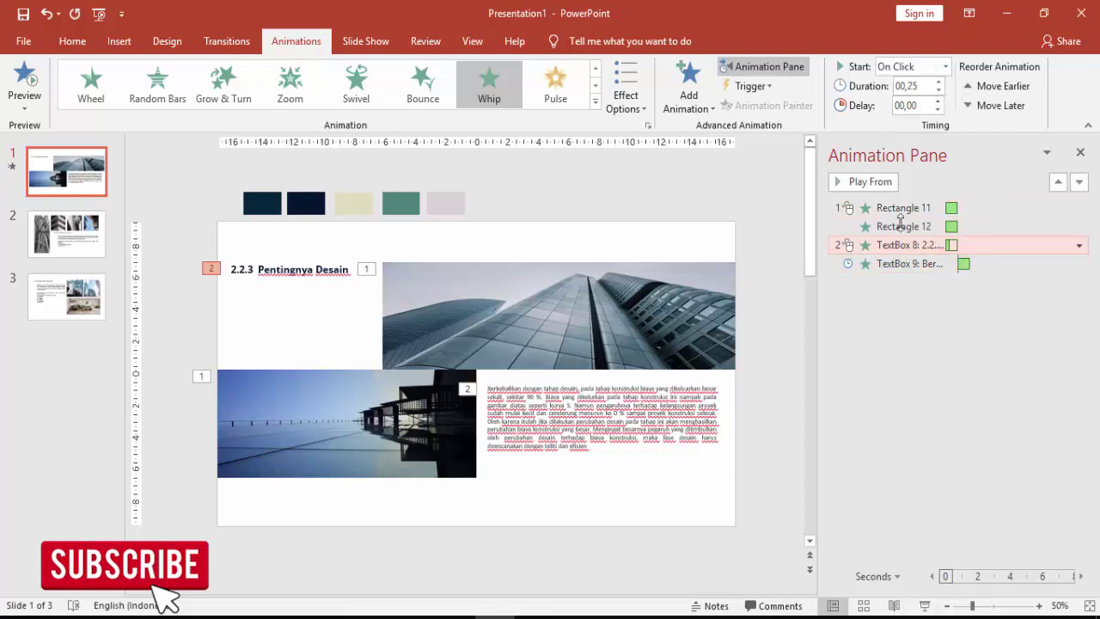
{"action": "left_click", "coordinate": [862, 182]}
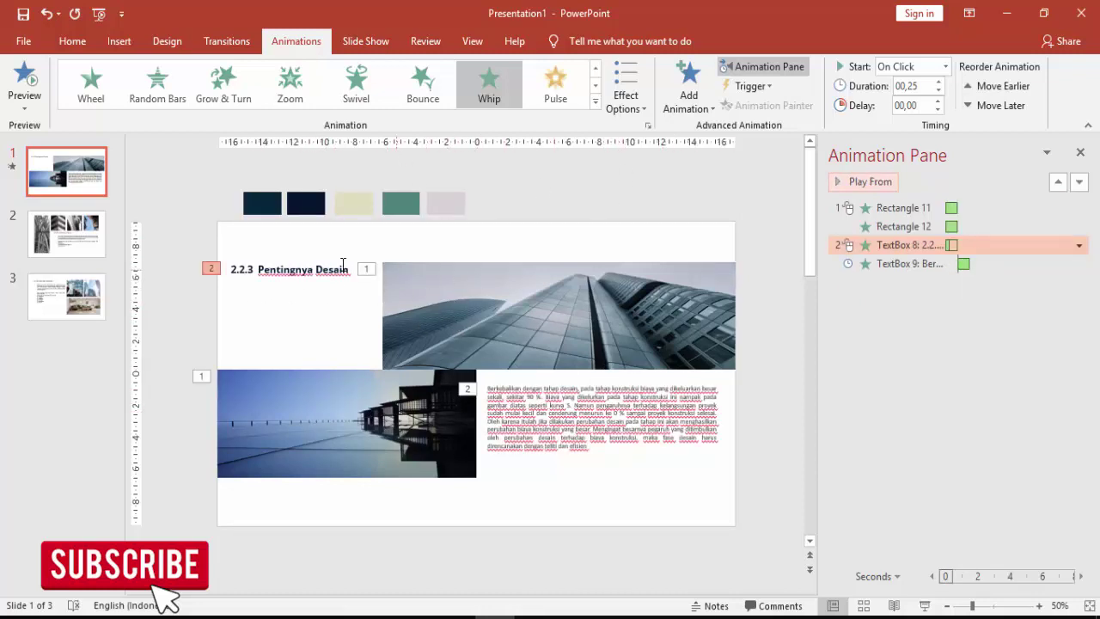
{"action": "left_click", "coordinate": [227, 42]}
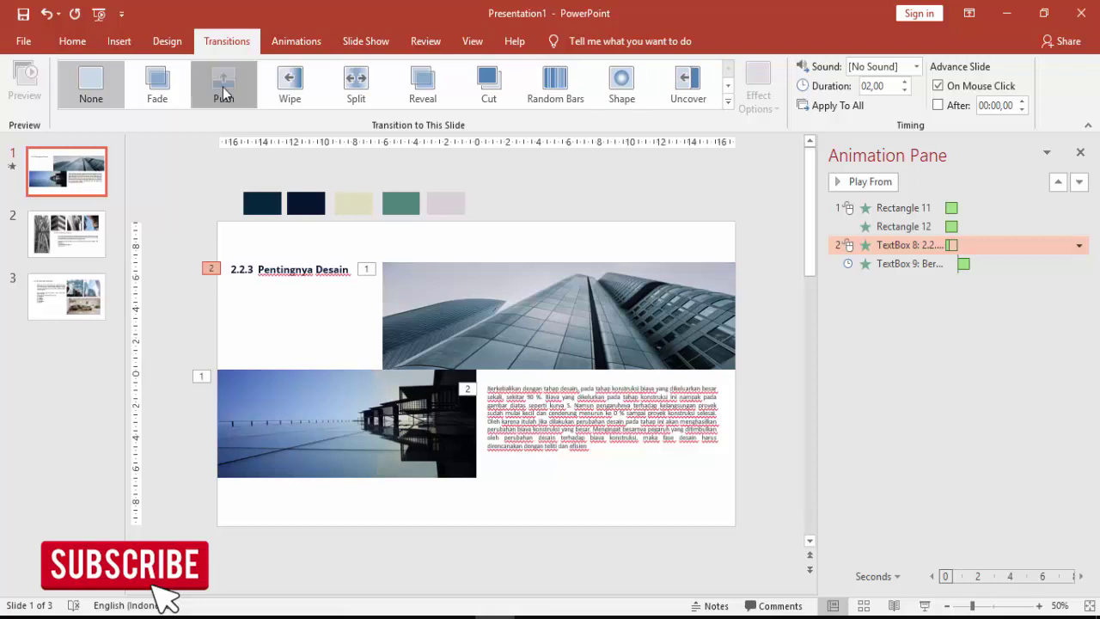
Apply the Push transition to slide 1 and slide 2.
{"action": "left_click", "coordinate": [221, 97]}
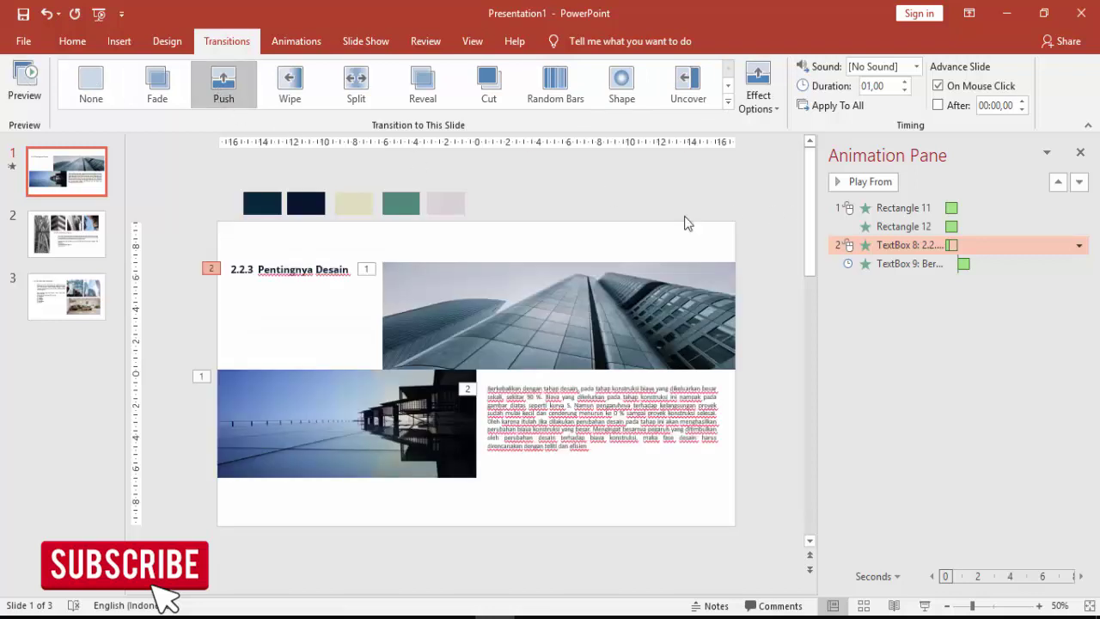
{"action": "left_click", "coordinate": [68, 240]}
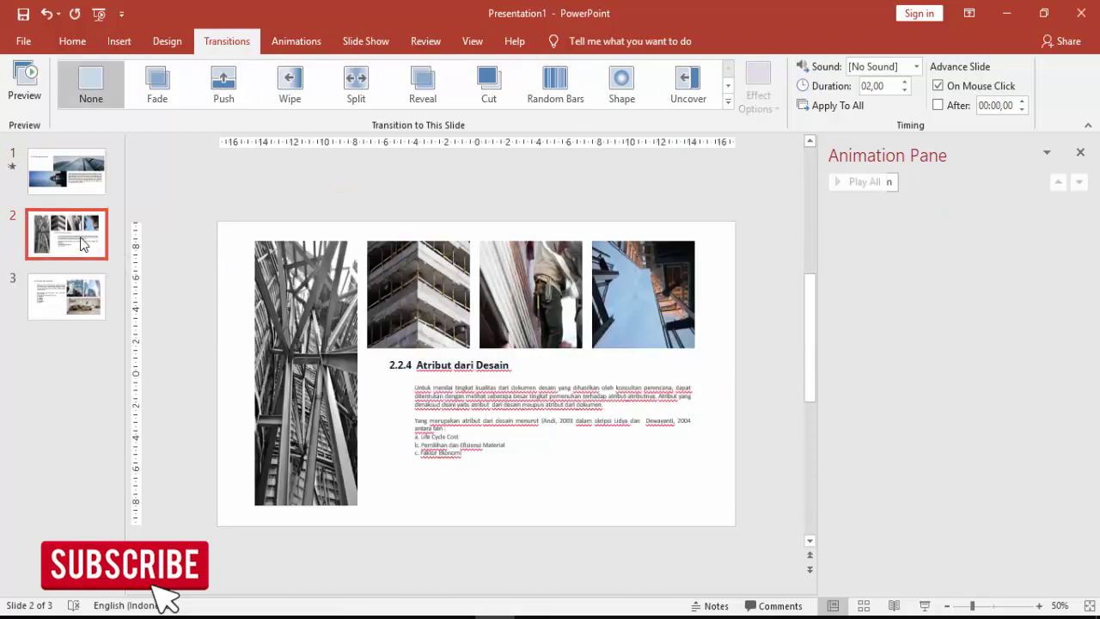
{"action": "left_click", "coordinate": [225, 86]}
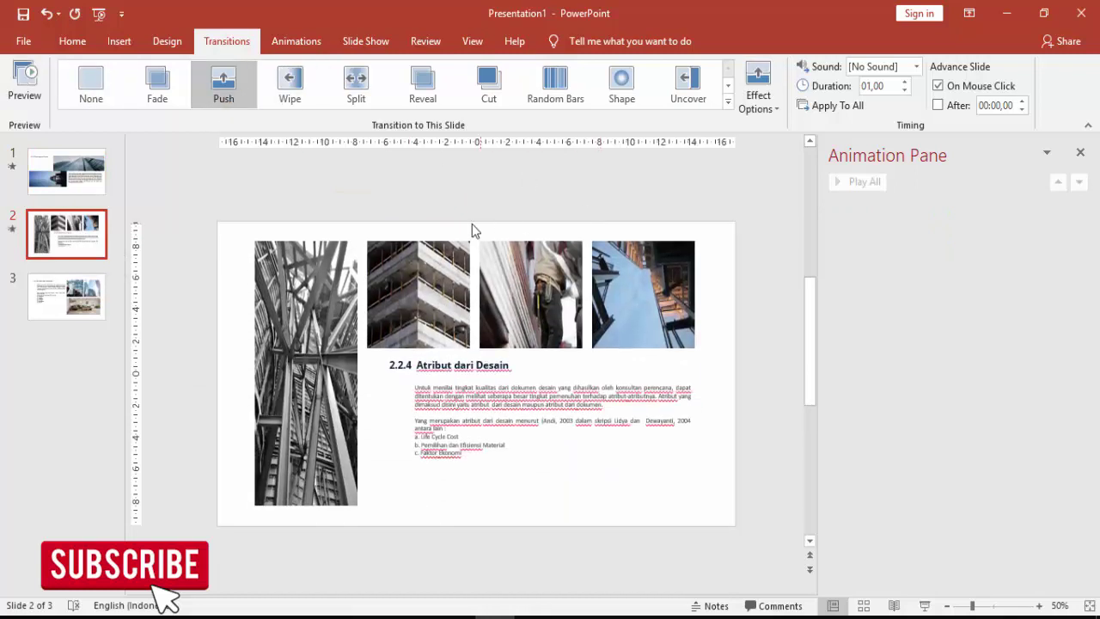
{"action": "left_click", "coordinate": [294, 40]}
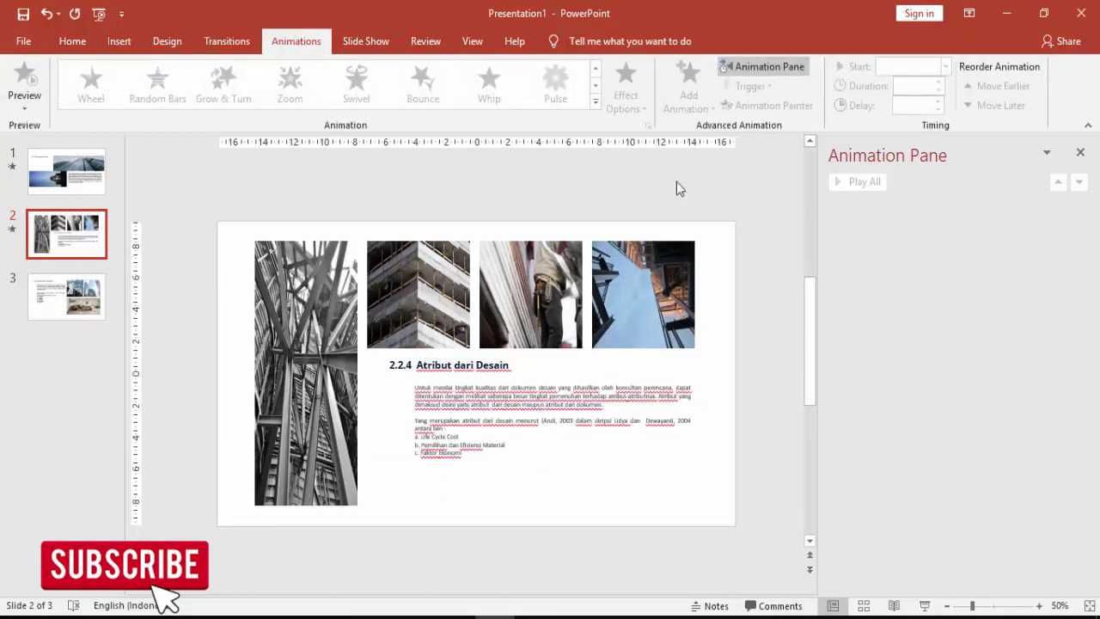
Give the tall steel photo on the left a Peek In entrance.
{"action": "left_click", "coordinate": [327, 284]}
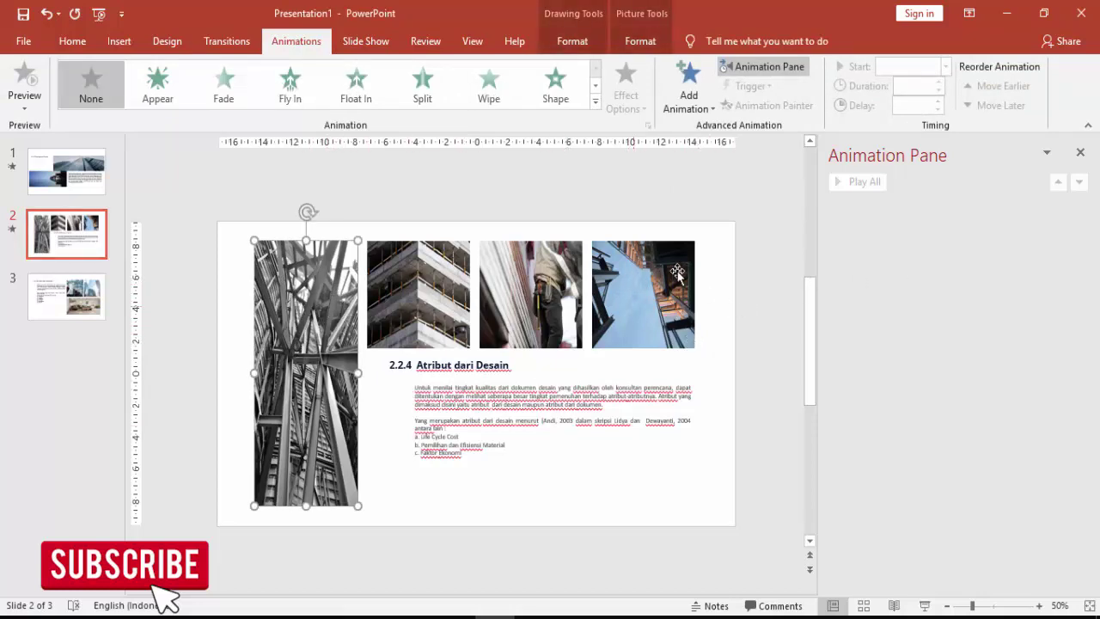
{"action": "left_click", "coordinate": [689, 96]}
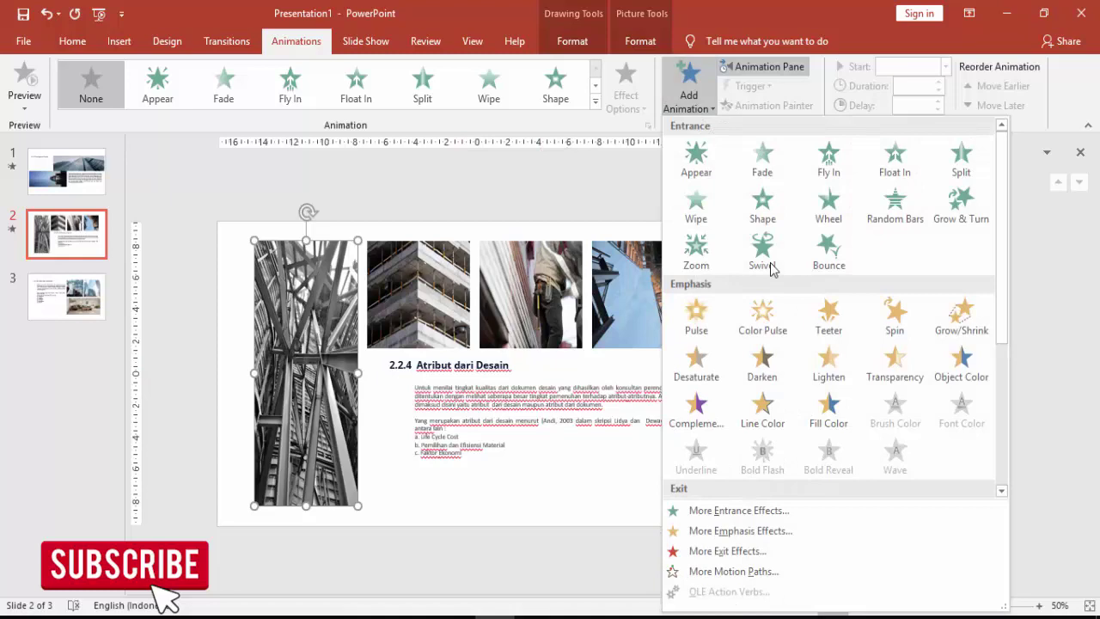
{"action": "left_click", "coordinate": [696, 511]}
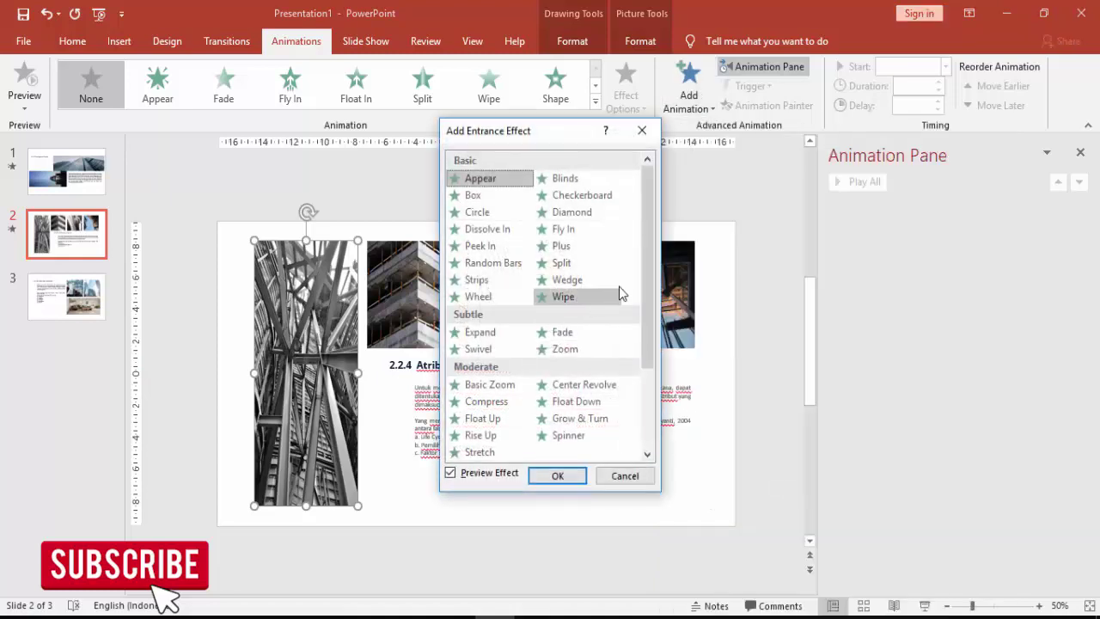
{"action": "left_click", "coordinate": [479, 246]}
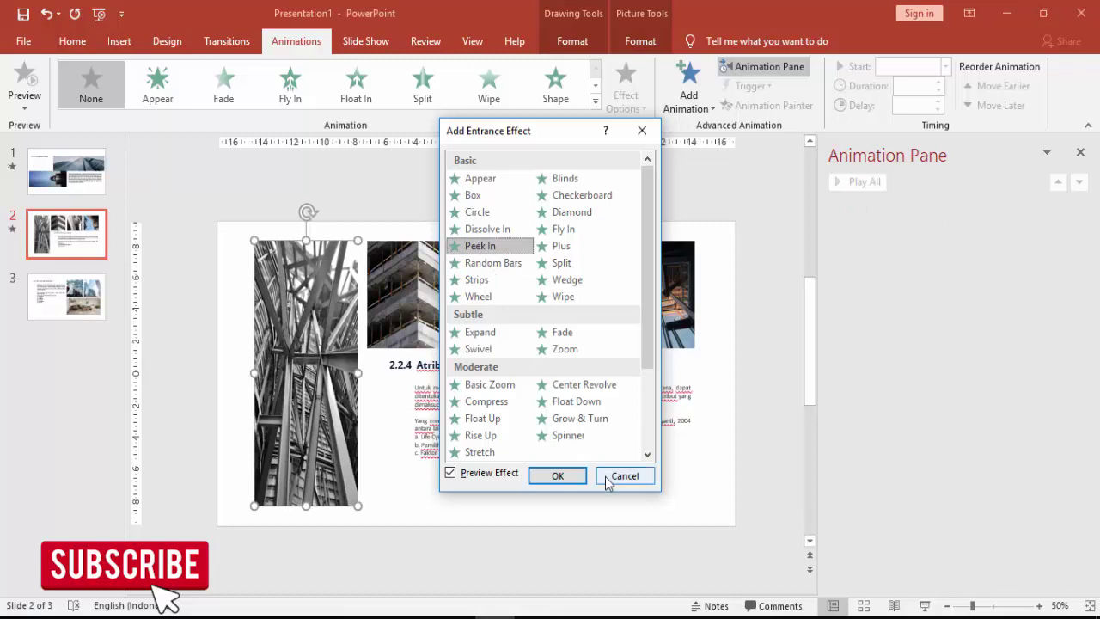
{"action": "left_click", "coordinate": [574, 478]}
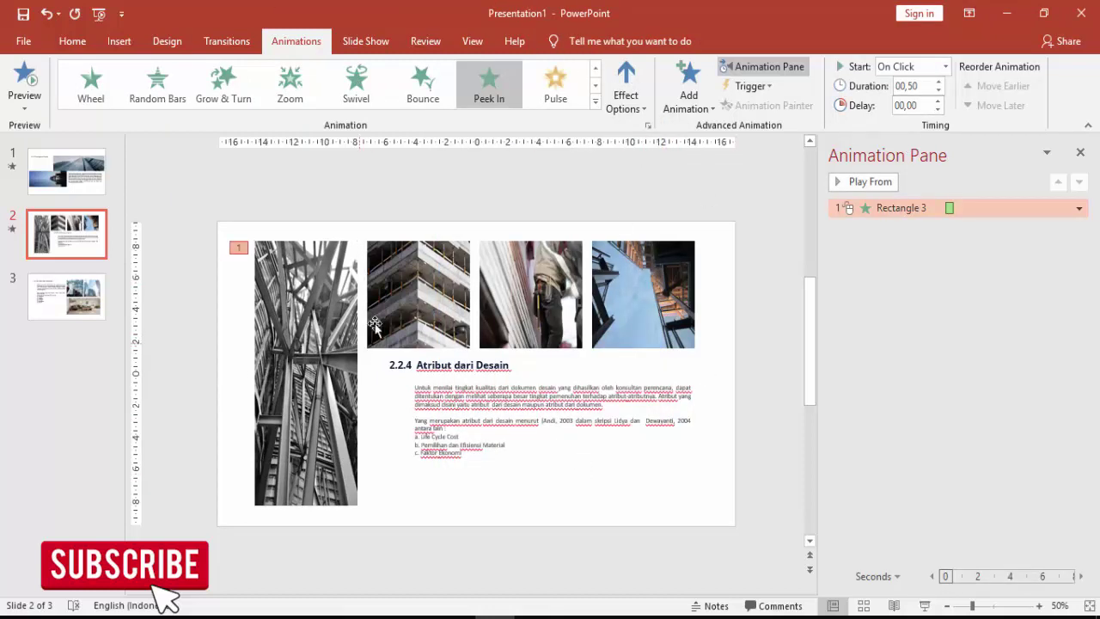
Give the second photo a Basic Zoom entrance starting With Previous.
{"action": "left_click", "coordinate": [449, 297]}
{"action": "left_click", "coordinate": [692, 86]}
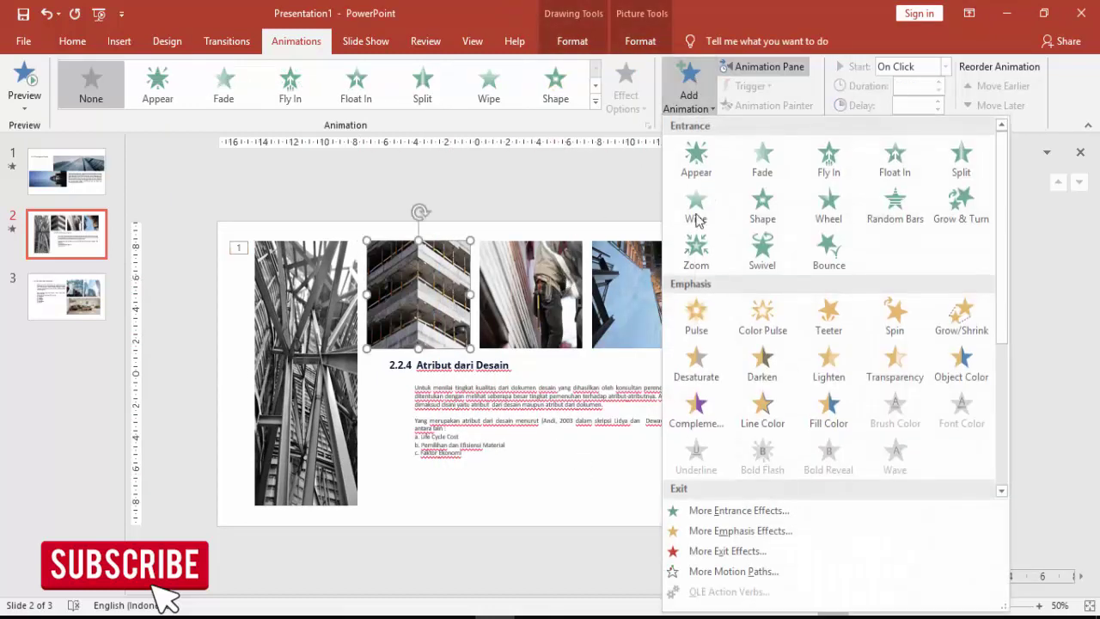
{"action": "left_click", "coordinate": [696, 511]}
{"action": "left_click", "coordinate": [481, 385]}
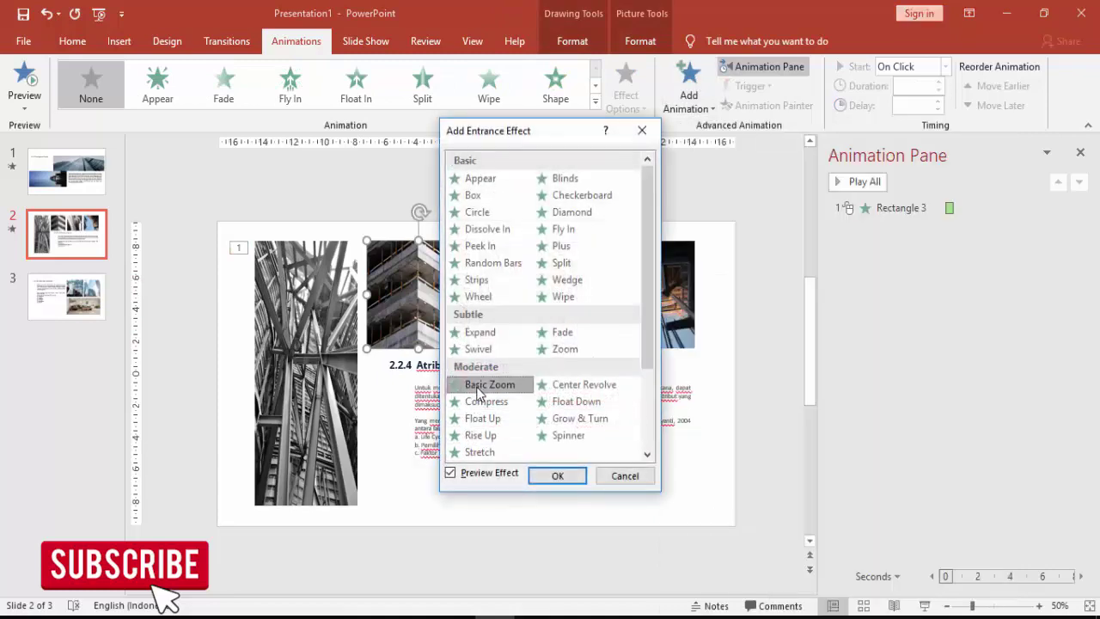
{"action": "left_click", "coordinate": [557, 476]}
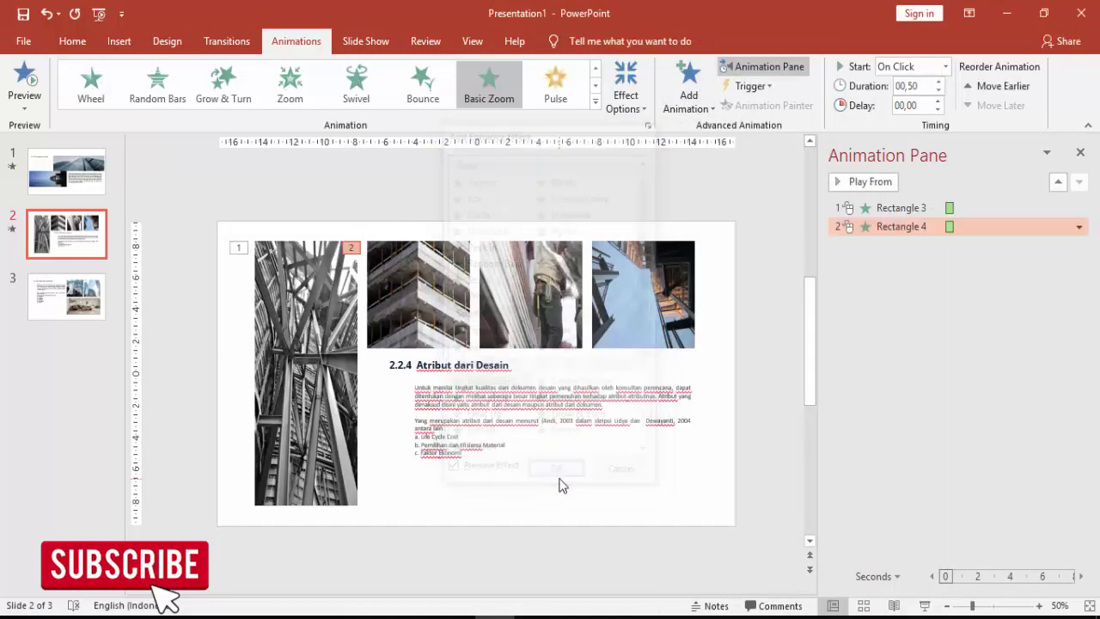
{"action": "left_click", "coordinate": [326, 298]}
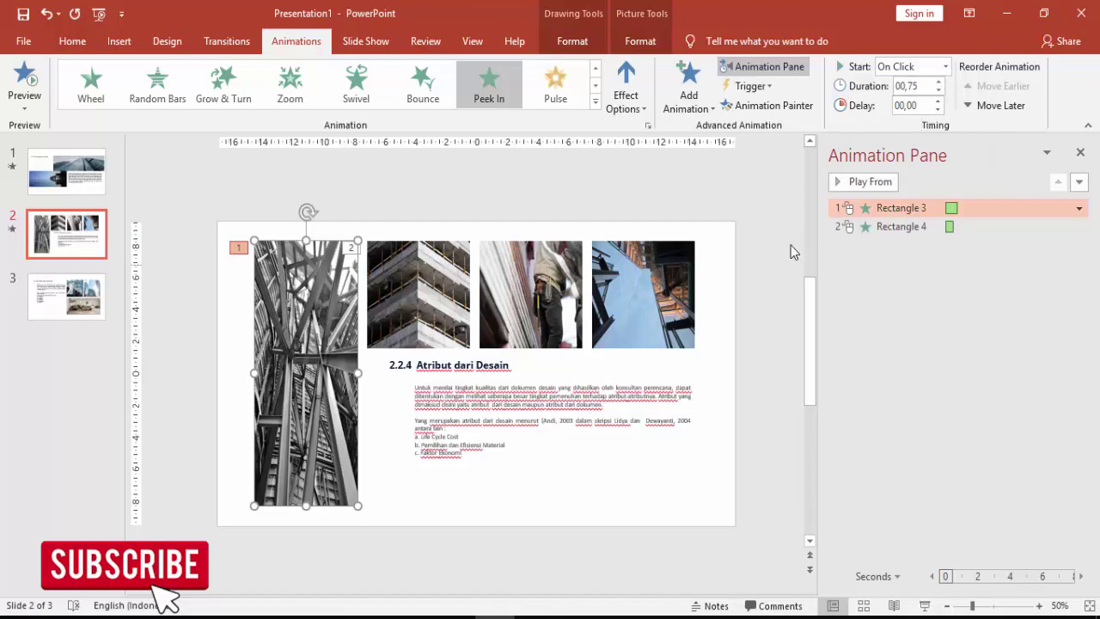
{"action": "left_click", "coordinate": [434, 306]}
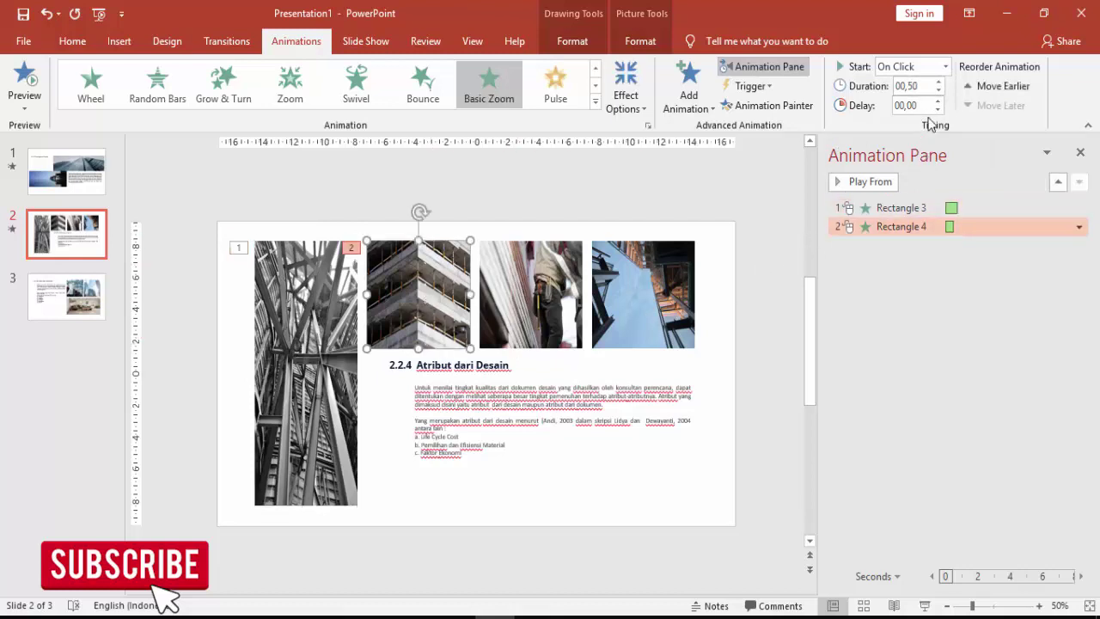
{"action": "left_click", "coordinate": [945, 66]}
{"action": "left_click", "coordinate": [911, 101]}
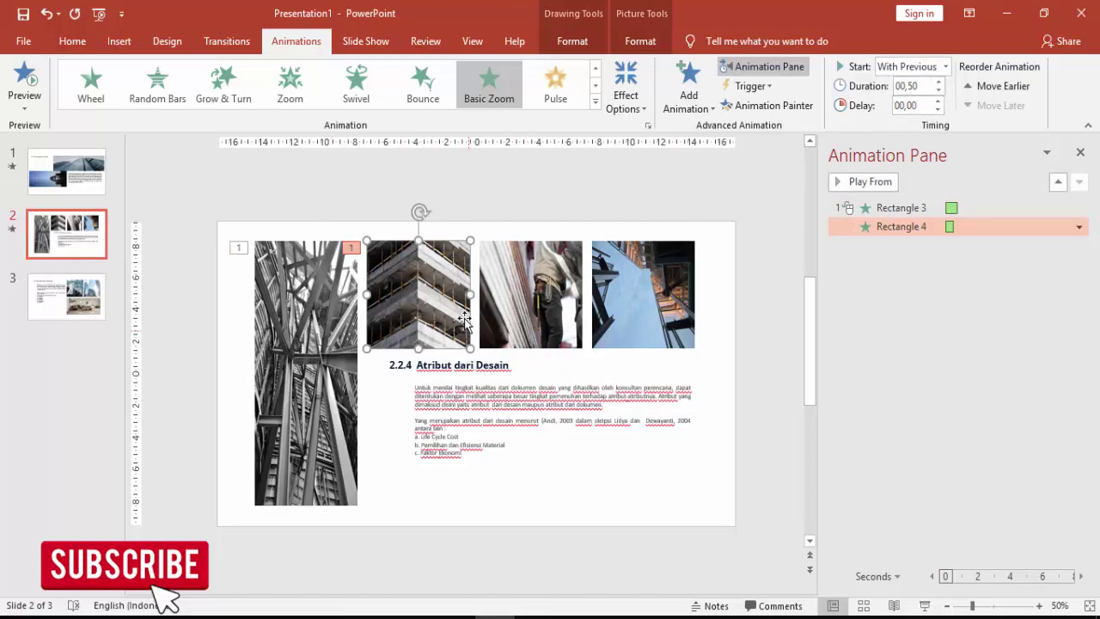
Copy the second photo's Basic Zoom to the third and fourth photos and preview.
{"action": "left_click", "coordinate": [765, 105]}
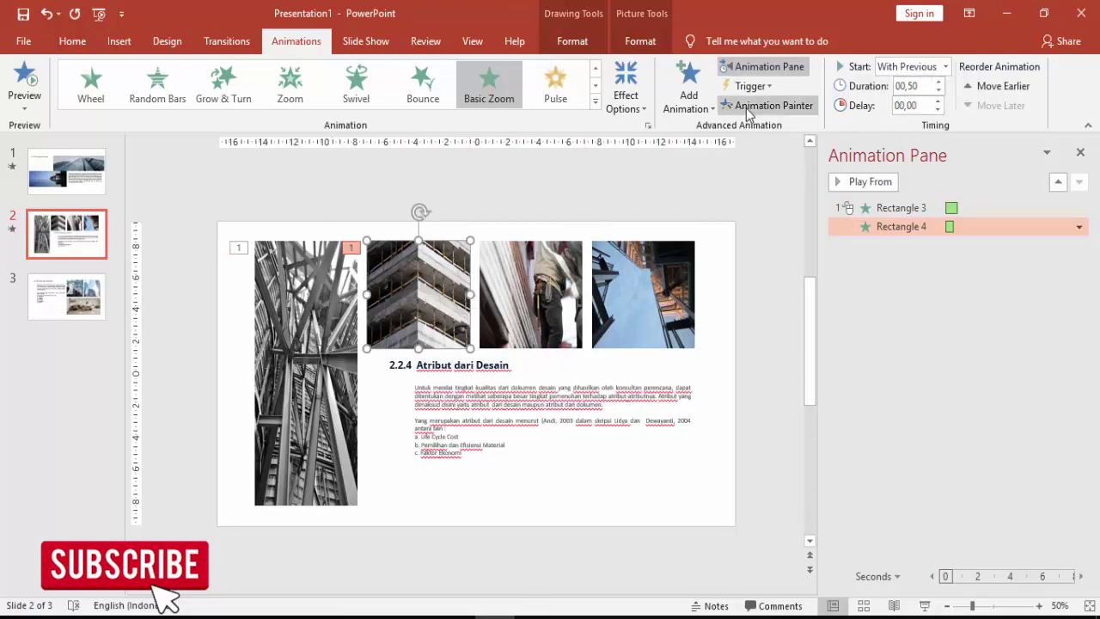
{"action": "left_click", "coordinate": [529, 286]}
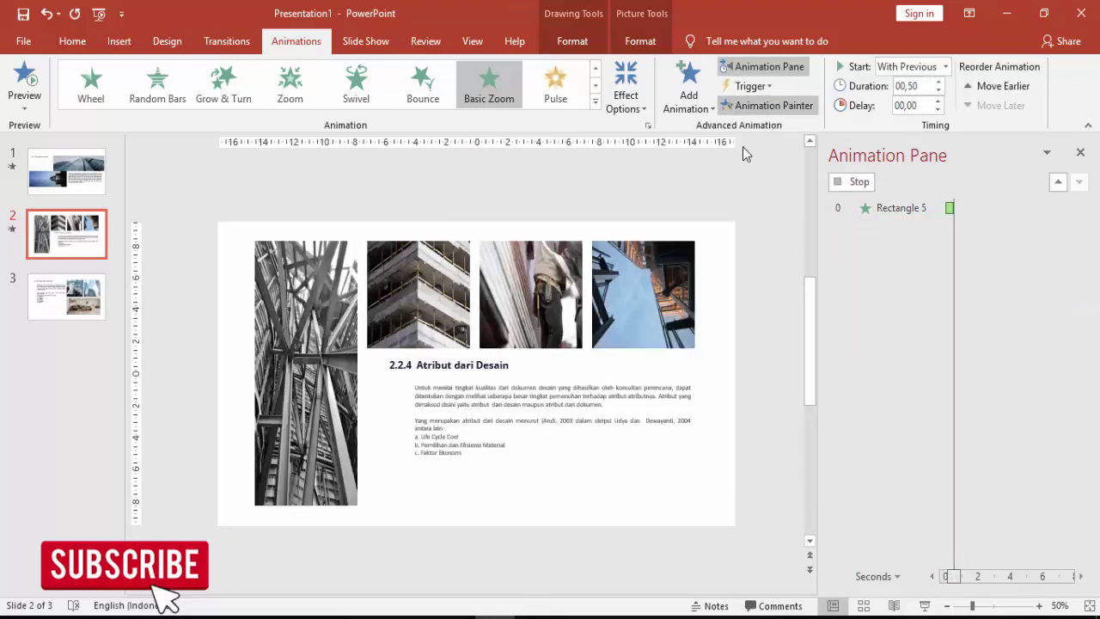
{"action": "left_click", "coordinate": [650, 284]}
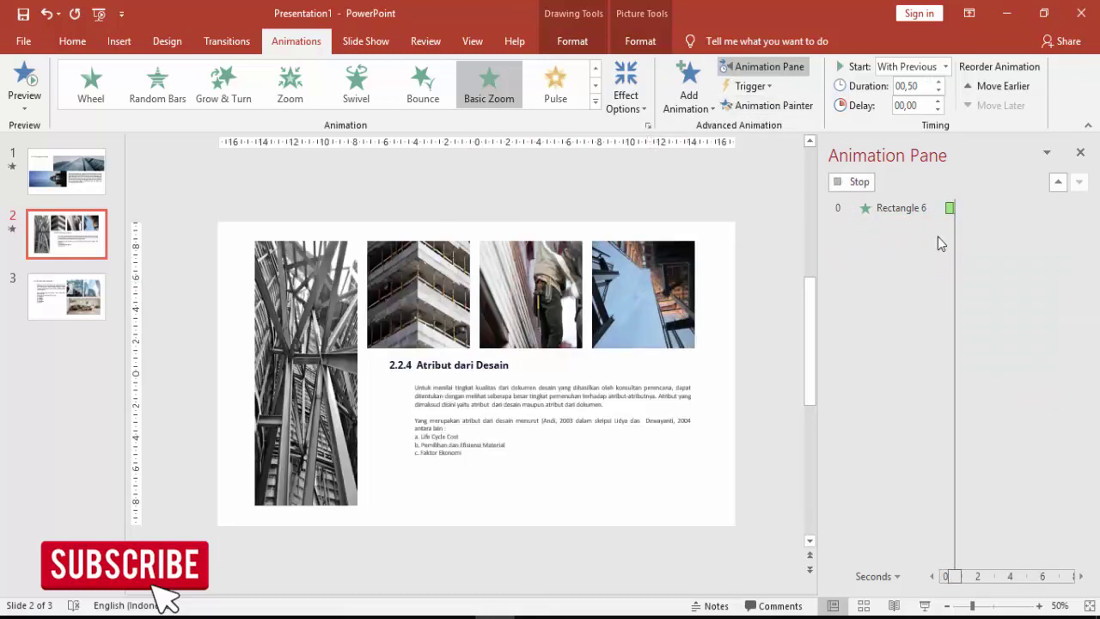
{"action": "left_click", "coordinate": [891, 210]}
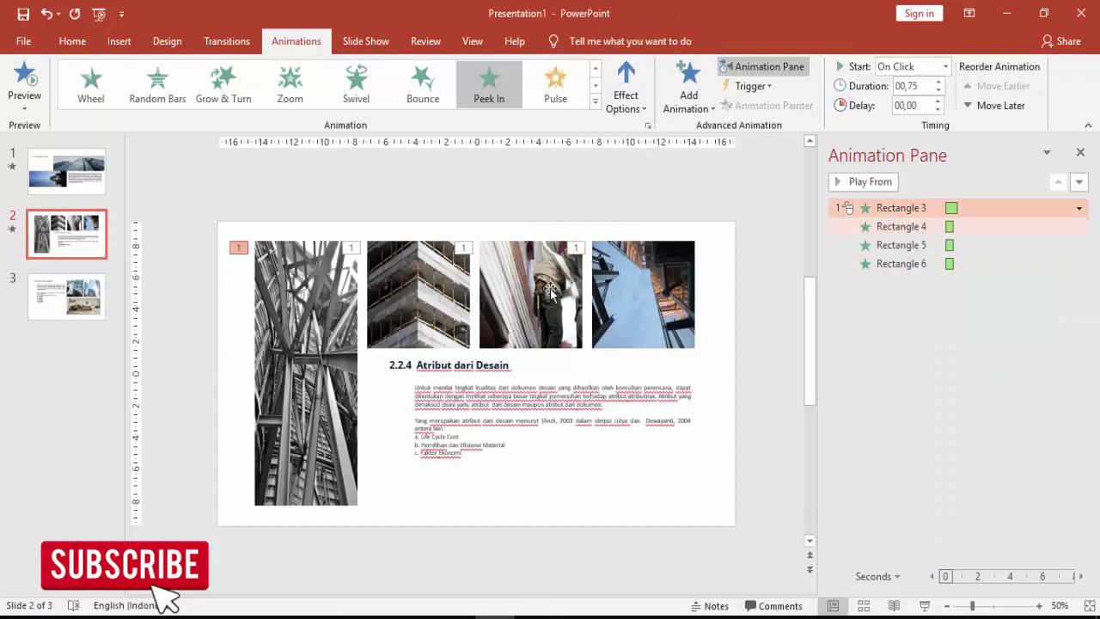
{"action": "left_click", "coordinate": [851, 182]}
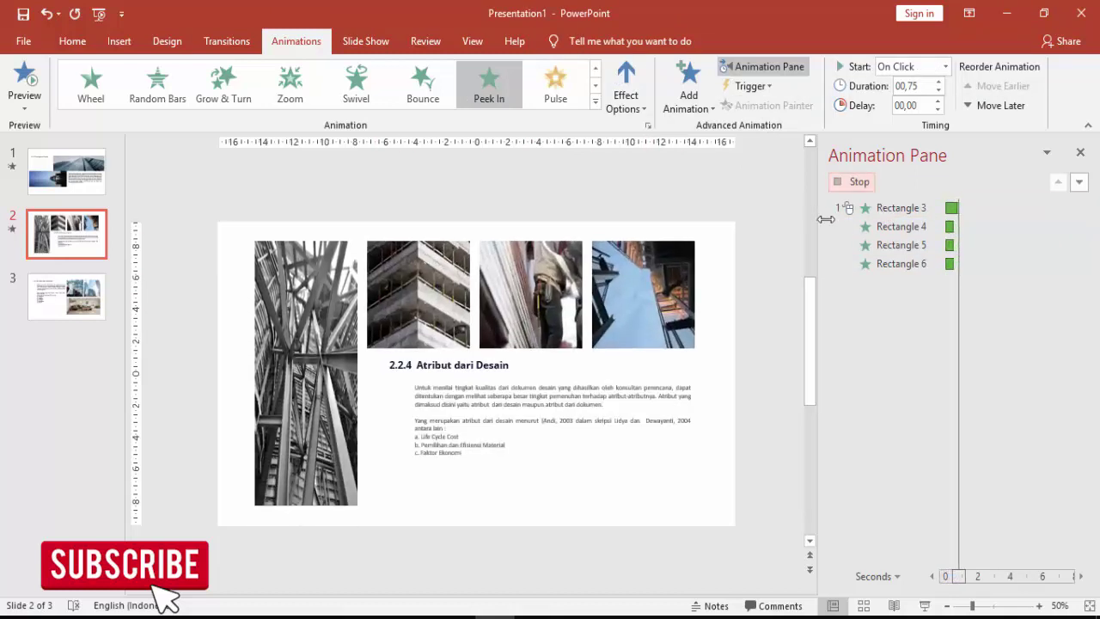
Stagger the delays: Rectangle 4 to 00,25 and reduce Rectangle 5's delay.
{"action": "left_click", "coordinate": [897, 227]}
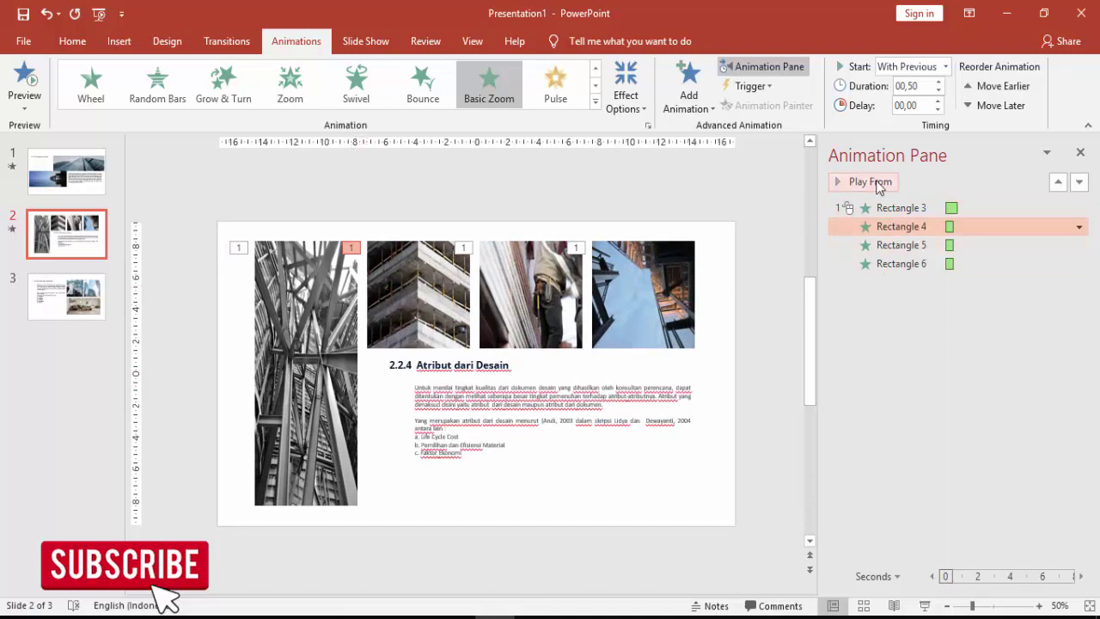
{"action": "left_click", "coordinate": [939, 101]}
{"action": "left_click", "coordinate": [937, 245]}
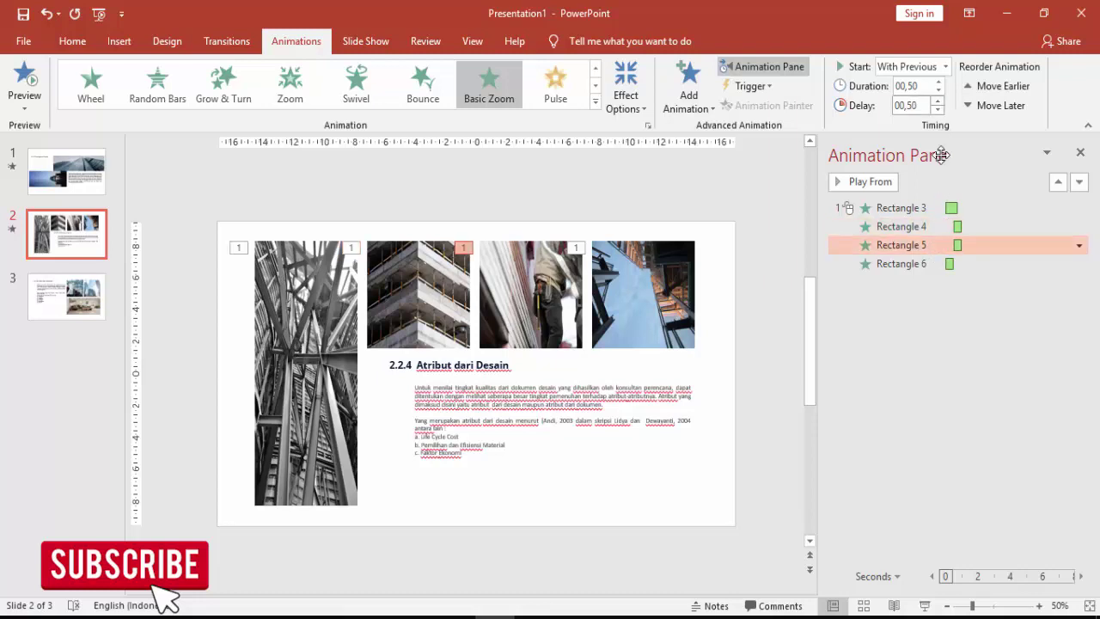
{"action": "left_click", "coordinate": [918, 262]}
{"action": "left_click", "coordinate": [939, 245]}
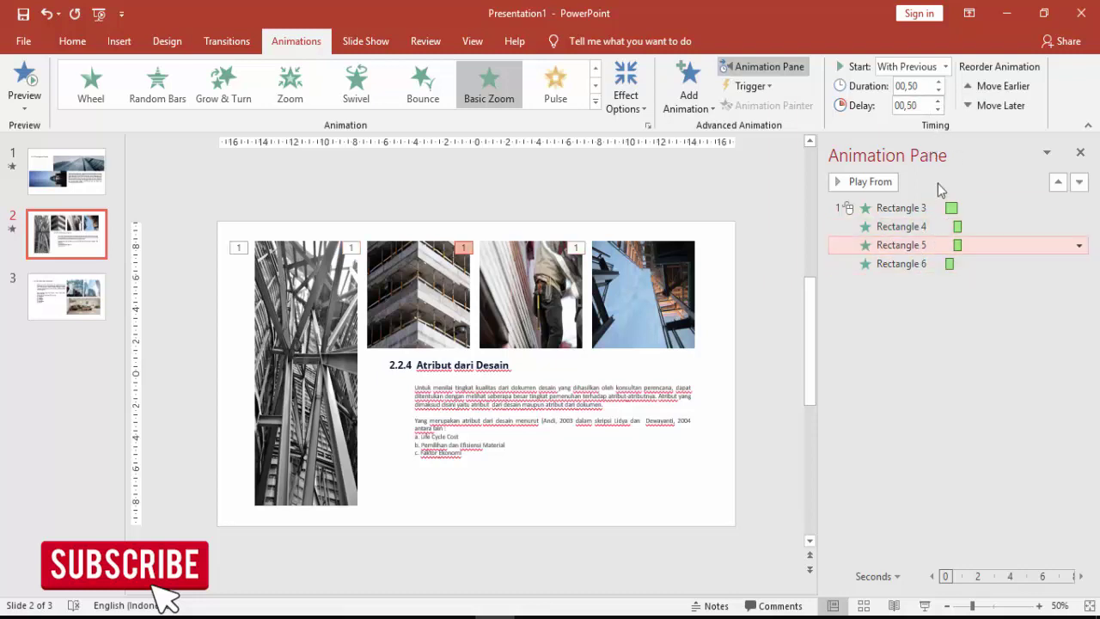
{"action": "left_click", "coordinate": [938, 110]}
{"action": "left_click", "coordinate": [921, 262]}
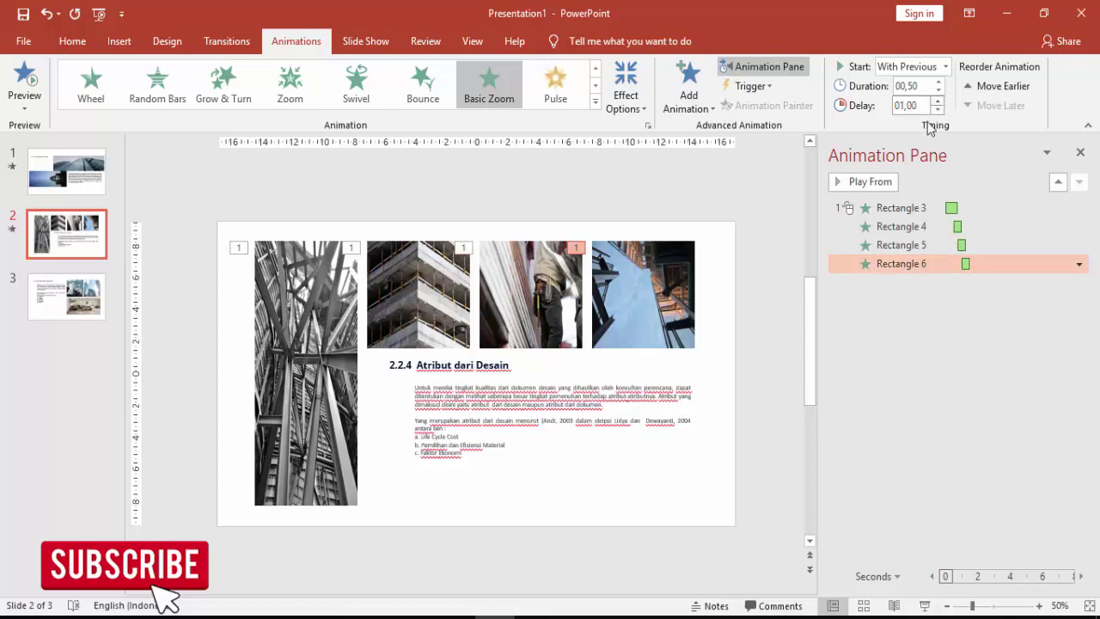
Check the pictures' animation timings and preview from the first picture.
{"action": "left_click", "coordinate": [698, 265]}
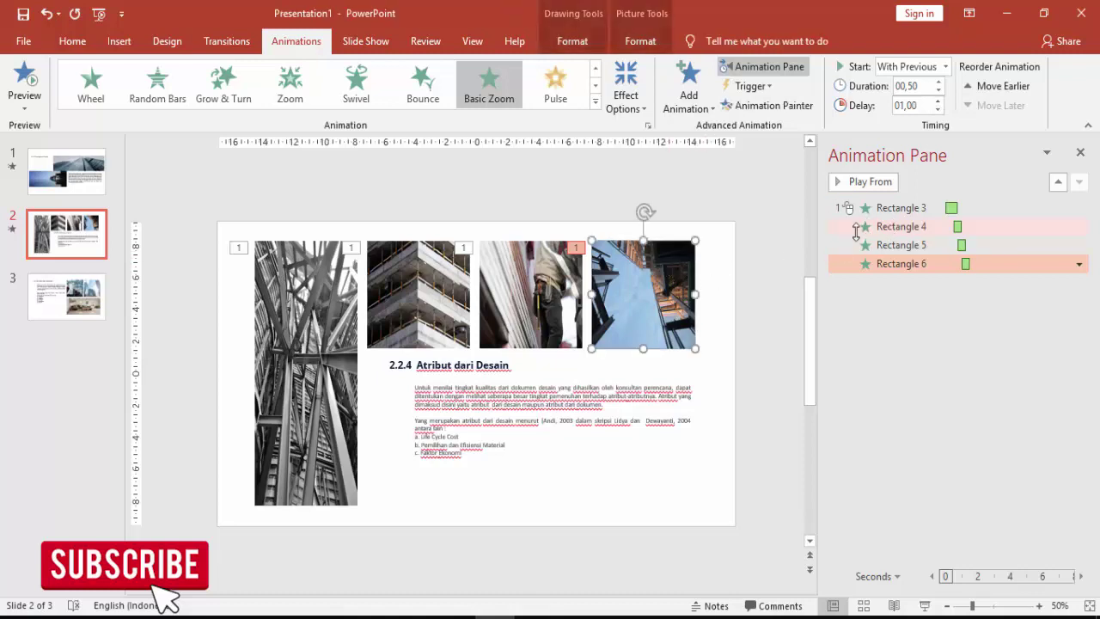
{"action": "left_click", "coordinate": [870, 208]}
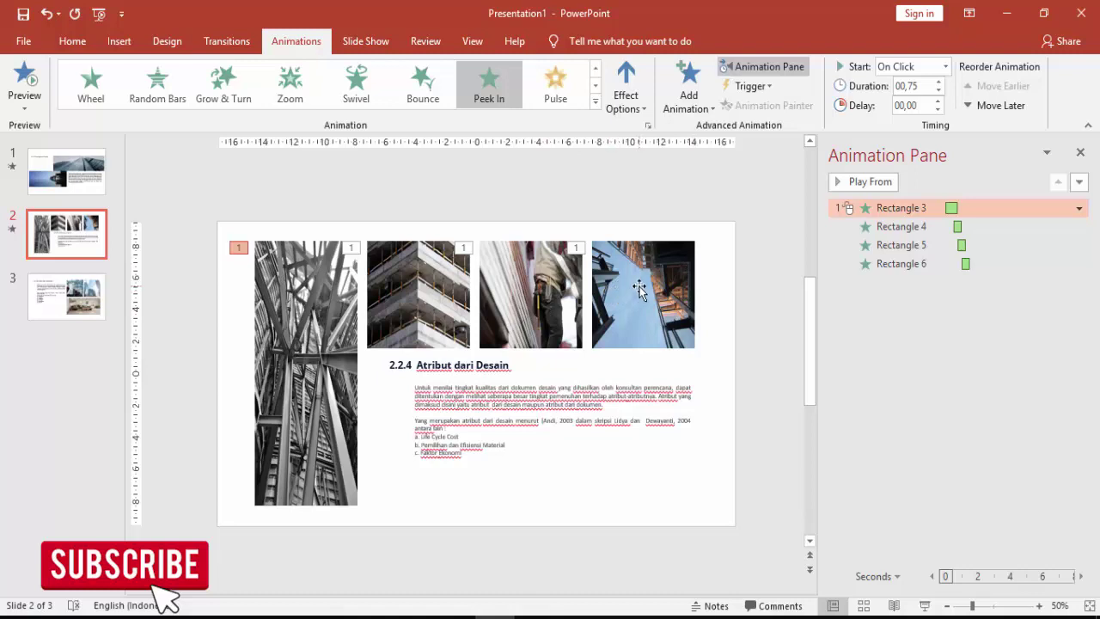
{"action": "left_click", "coordinate": [675, 275]}
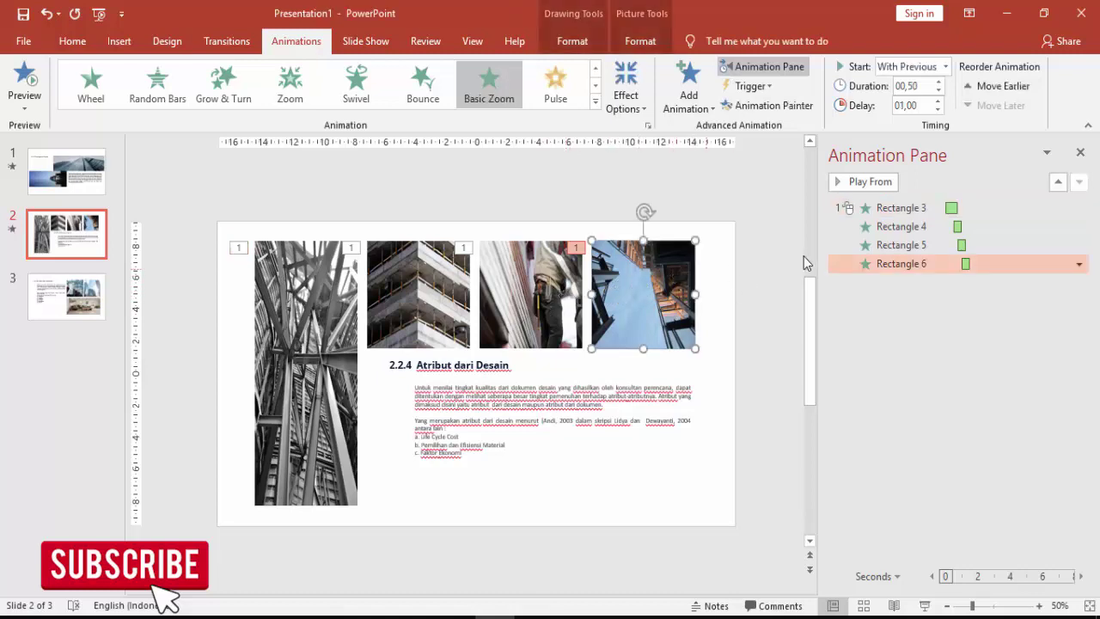
{"action": "left_click", "coordinate": [876, 208]}
{"action": "left_click", "coordinate": [865, 182]}
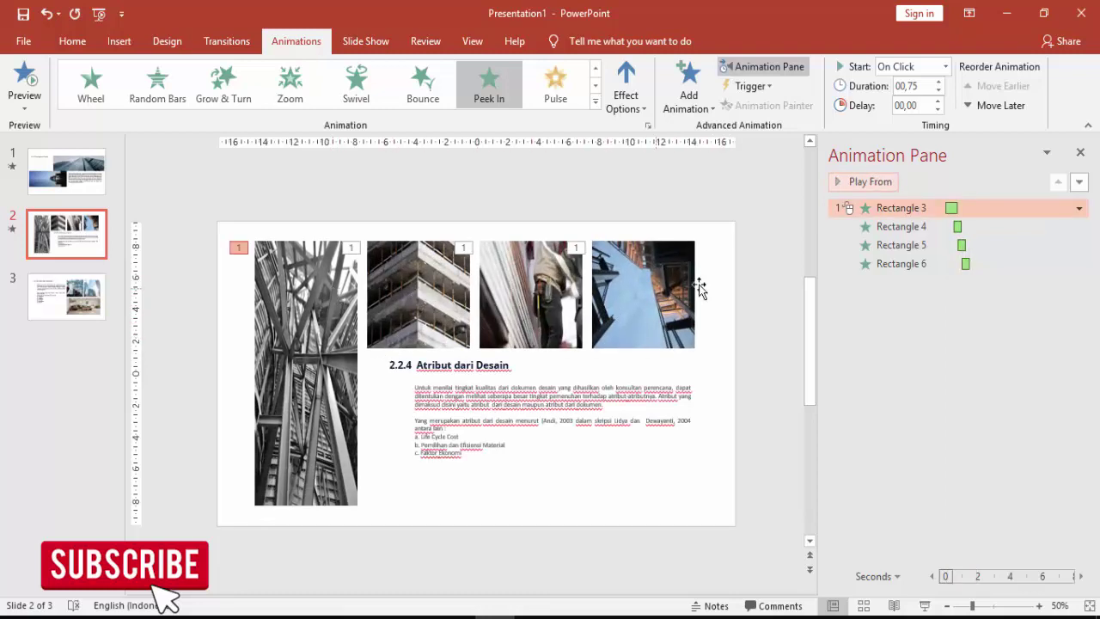
{"action": "left_click", "coordinate": [924, 226]}
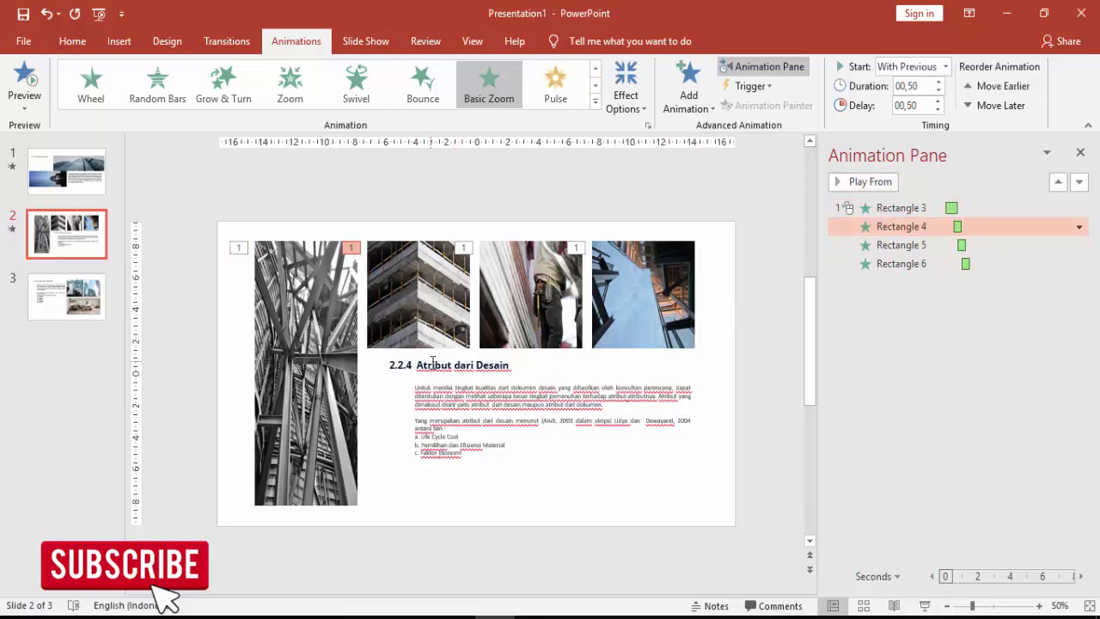
{"action": "left_click", "coordinate": [433, 362]}
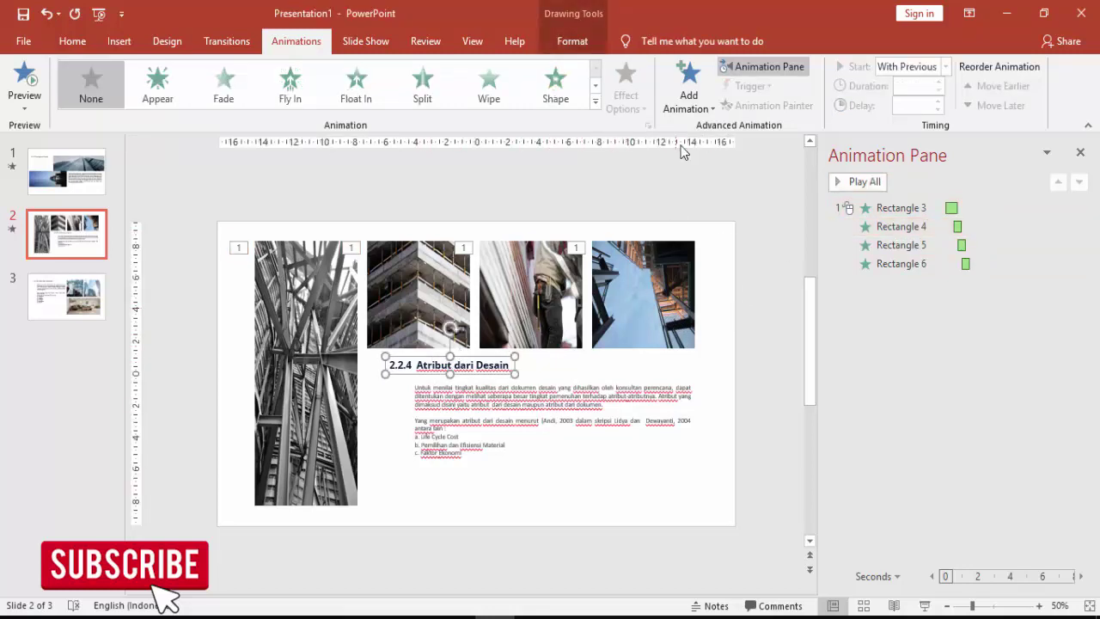
Add a Flip entrance to the 2.2.4 Atribut dari Desain heading and preview it.
{"action": "left_click", "coordinate": [679, 110]}
{"action": "left_click", "coordinate": [696, 510]}
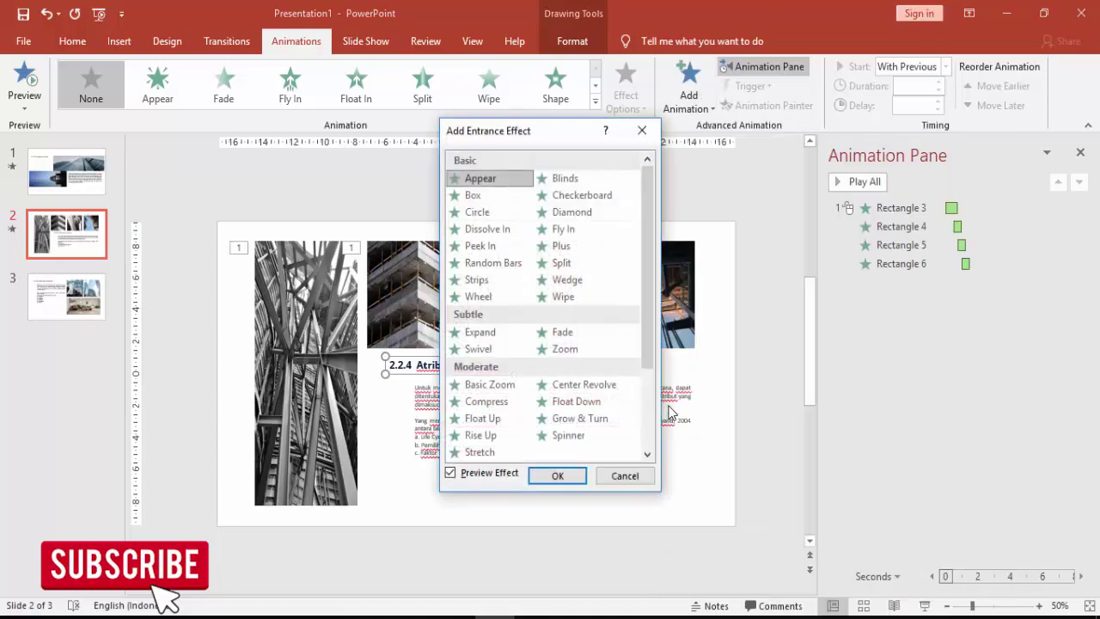
{"action": "scroll", "coordinate": [588, 368], "scroll_direction": "down", "scroll_amount": 2}
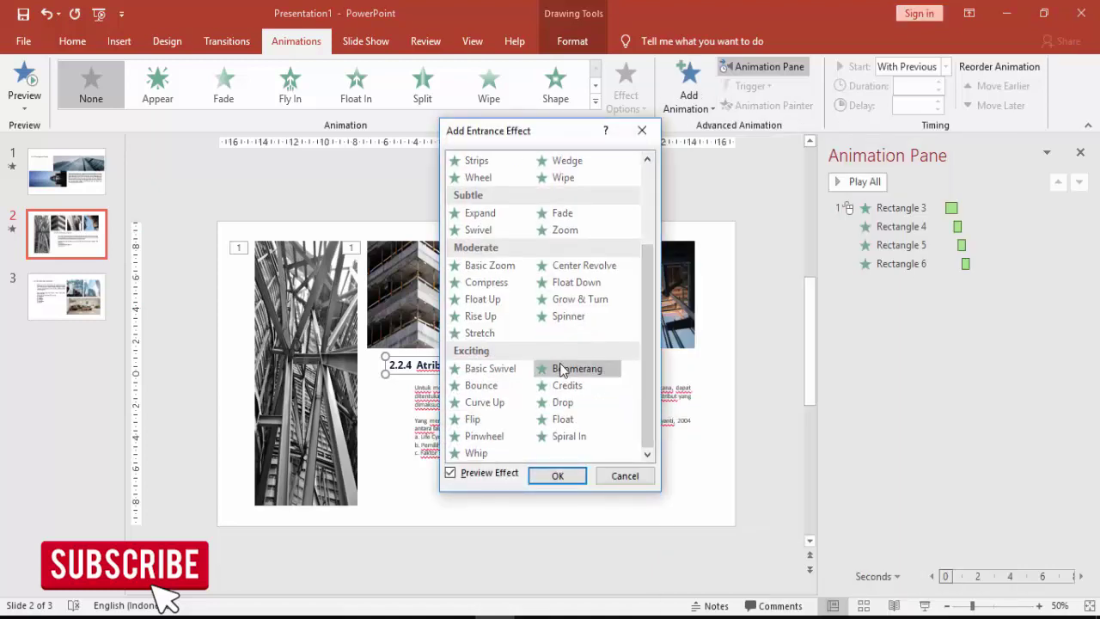
{"action": "left_click", "coordinate": [480, 421]}
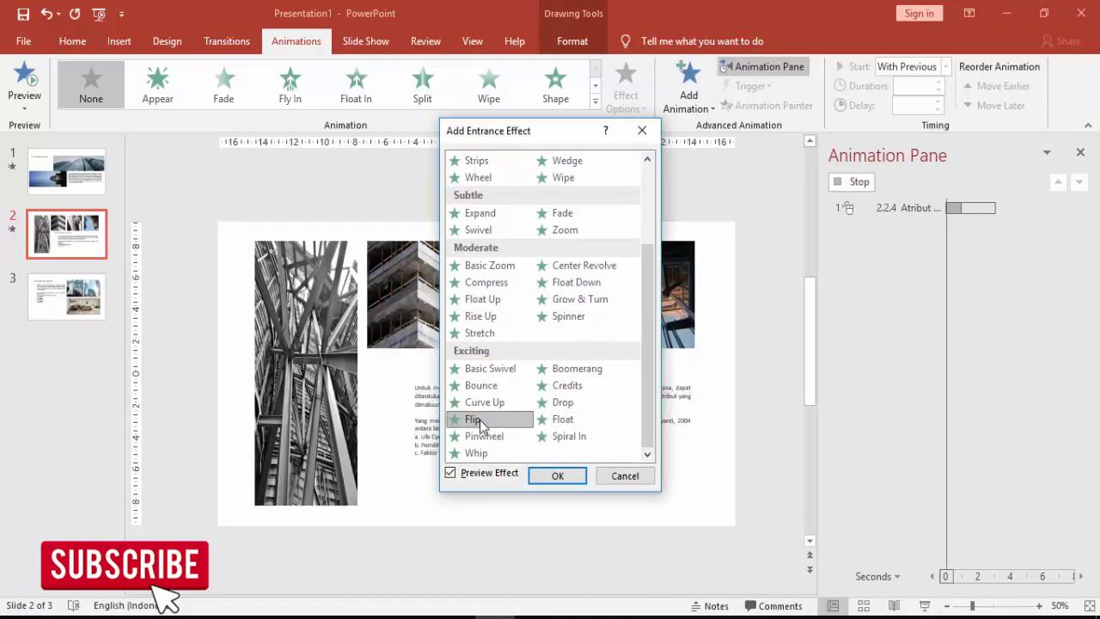
{"action": "left_click", "coordinate": [557, 475]}
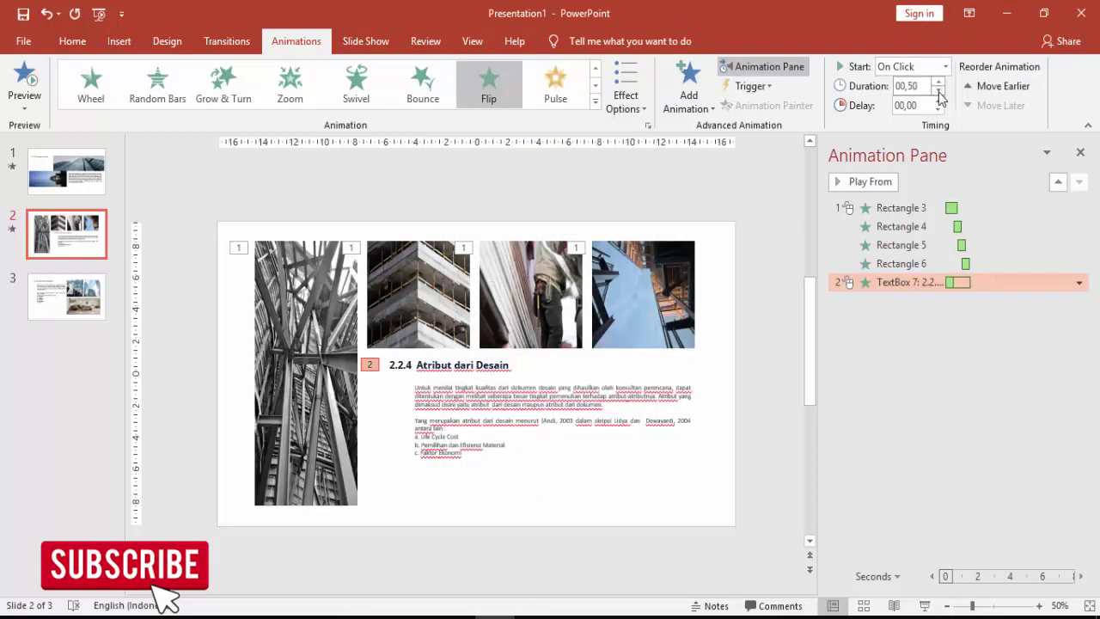
{"action": "left_click", "coordinate": [853, 184]}
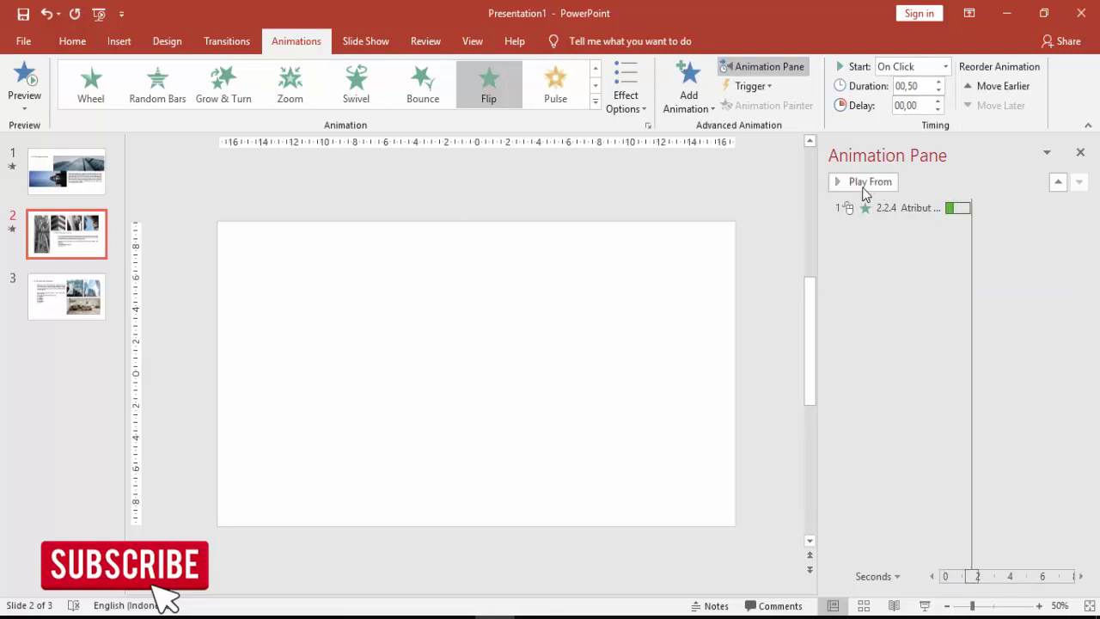
{"action": "left_click", "coordinate": [556, 384]}
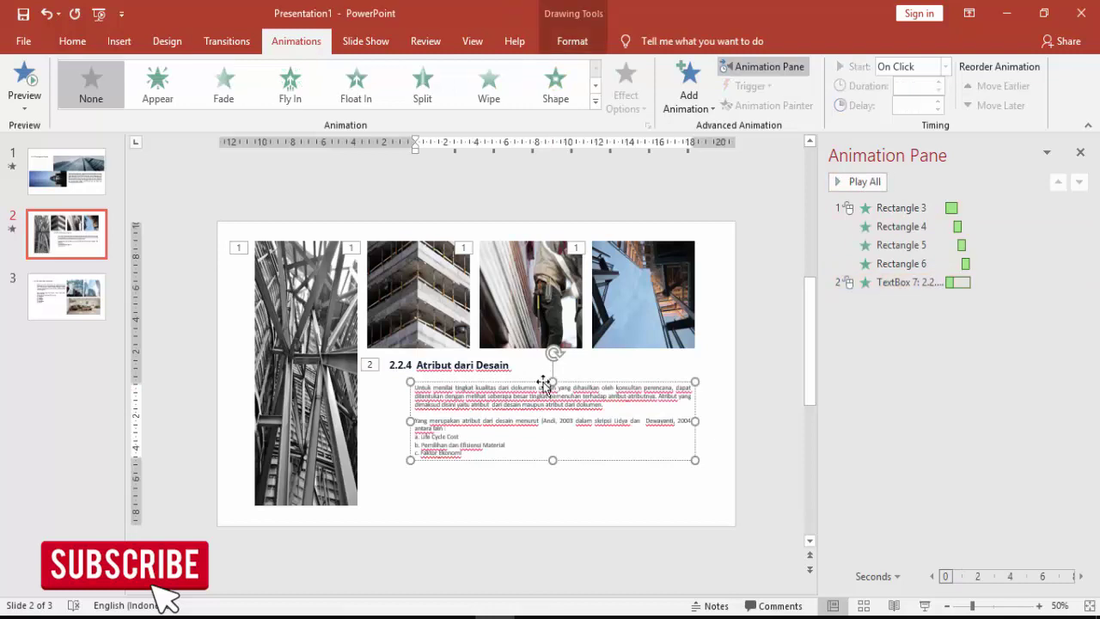
Give slide 2's body text a Float entrance effect, after trying Fade and Stretch.
{"action": "left_click", "coordinate": [689, 86]}
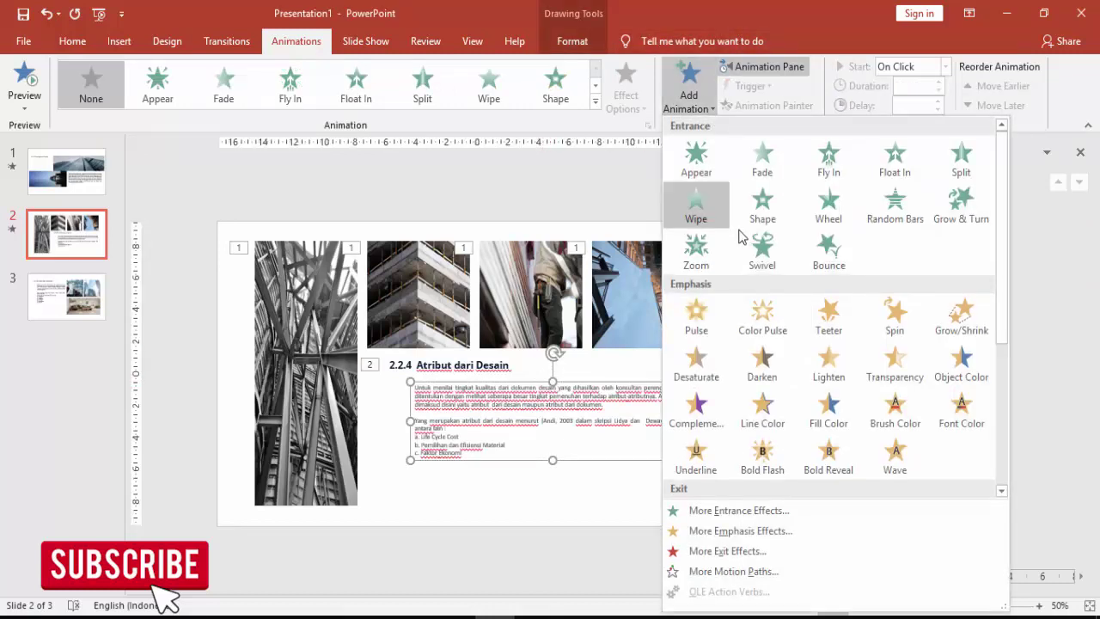
{"action": "left_click", "coordinate": [762, 508]}
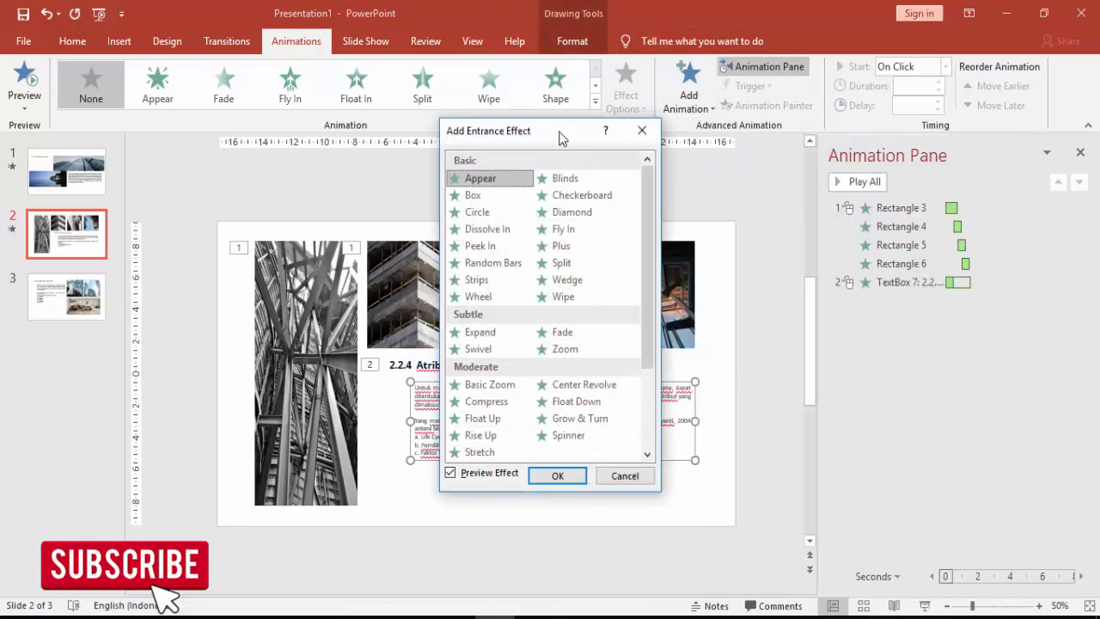
{"action": "left_click_drag", "start_coordinate": [561, 138], "coordinate": [313, 160]}
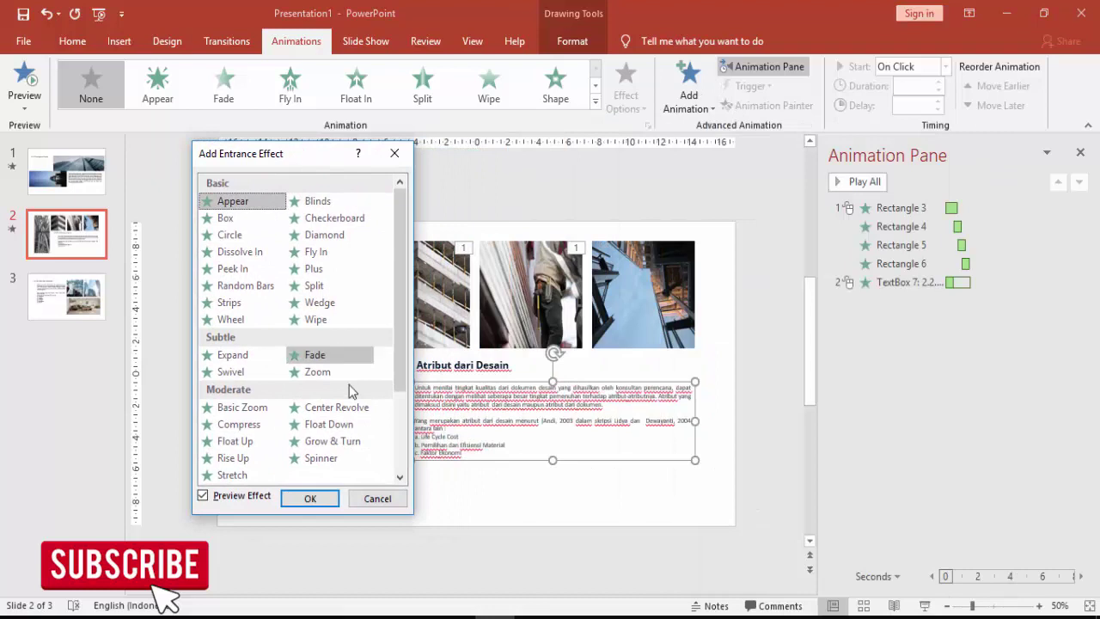
{"action": "left_click", "coordinate": [302, 359]}
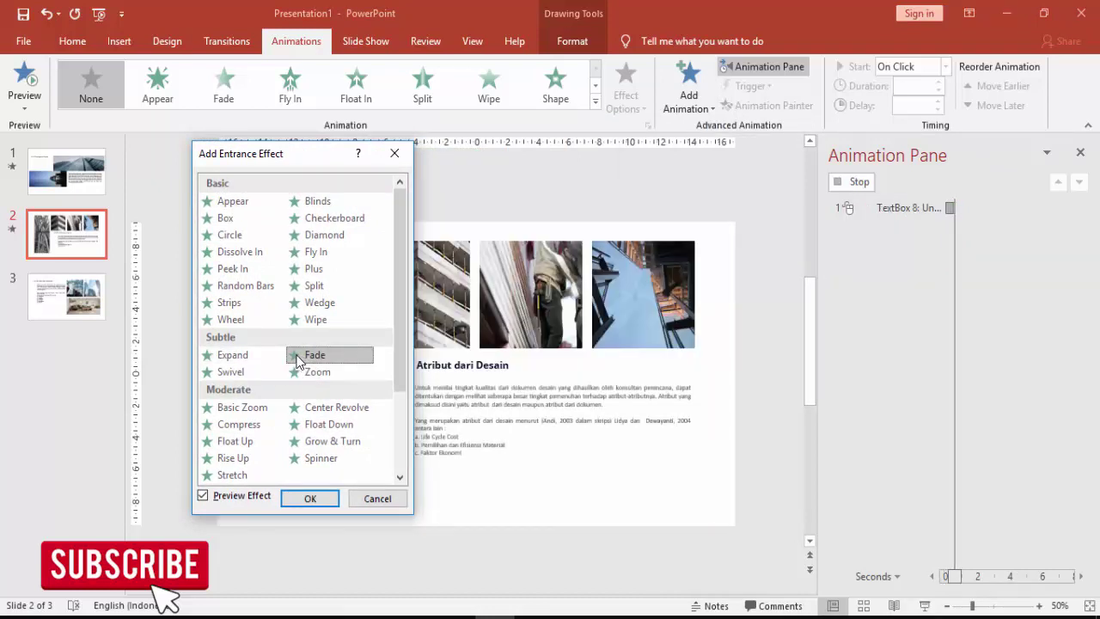
{"action": "scroll", "coordinate": [325, 387], "scroll_direction": "down", "scroll_amount": 1}
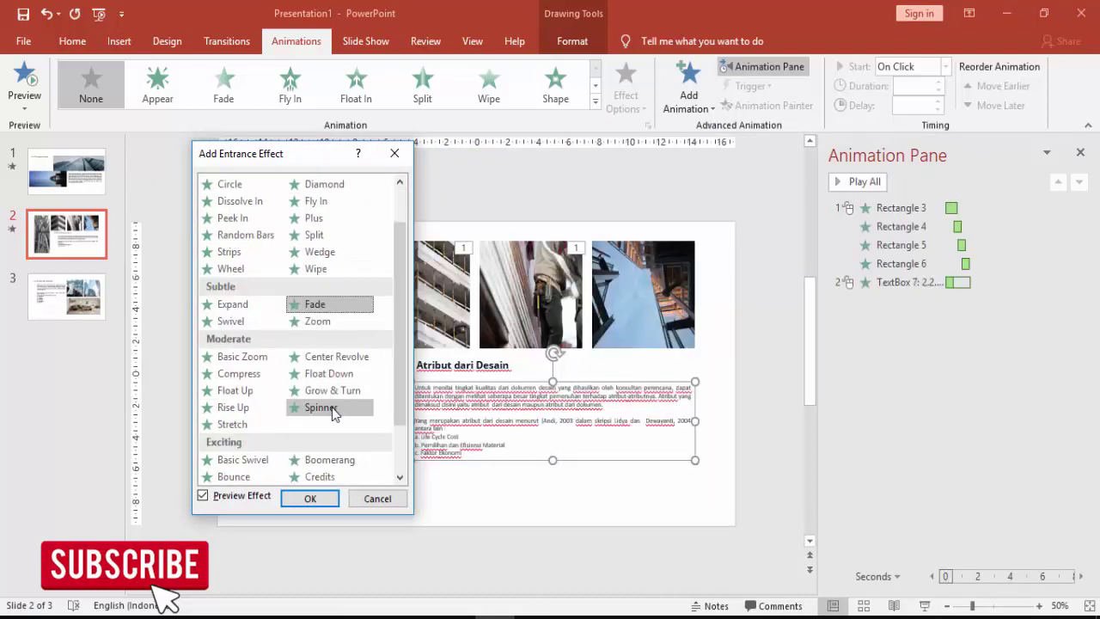
{"action": "left_click", "coordinate": [240, 425]}
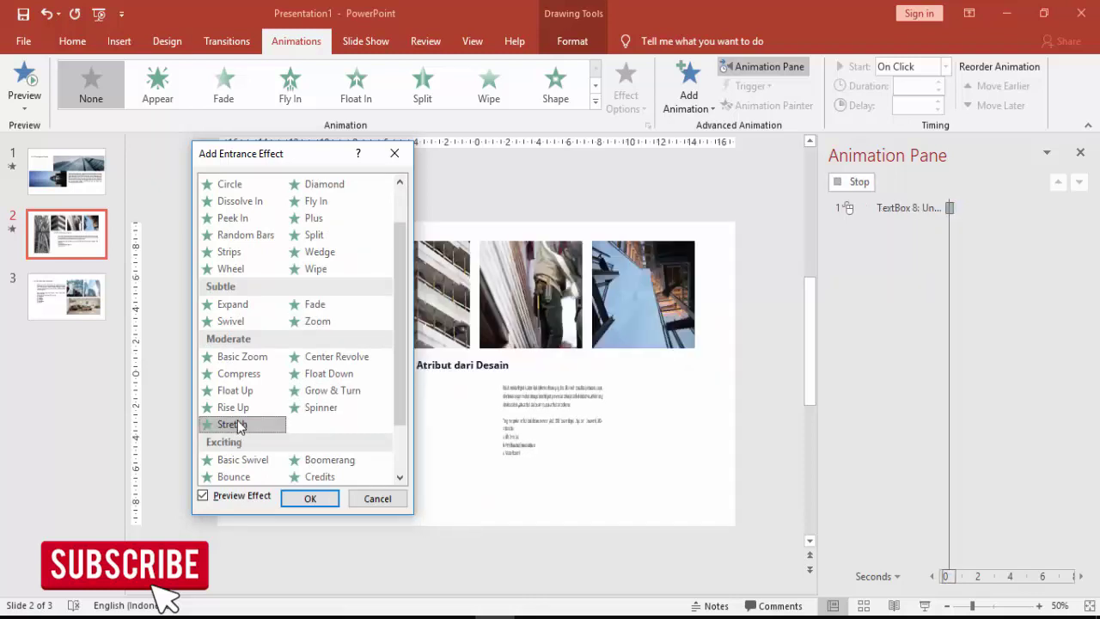
{"action": "scroll", "coordinate": [249, 435], "scroll_direction": "down", "scroll_amount": 1}
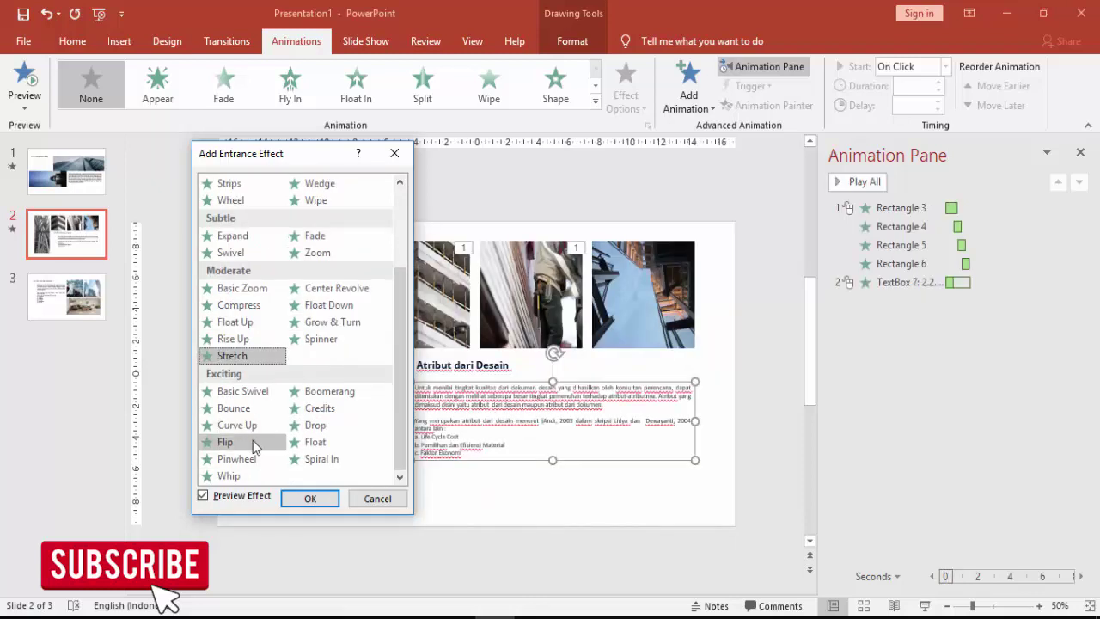
{"action": "left_click", "coordinate": [312, 441]}
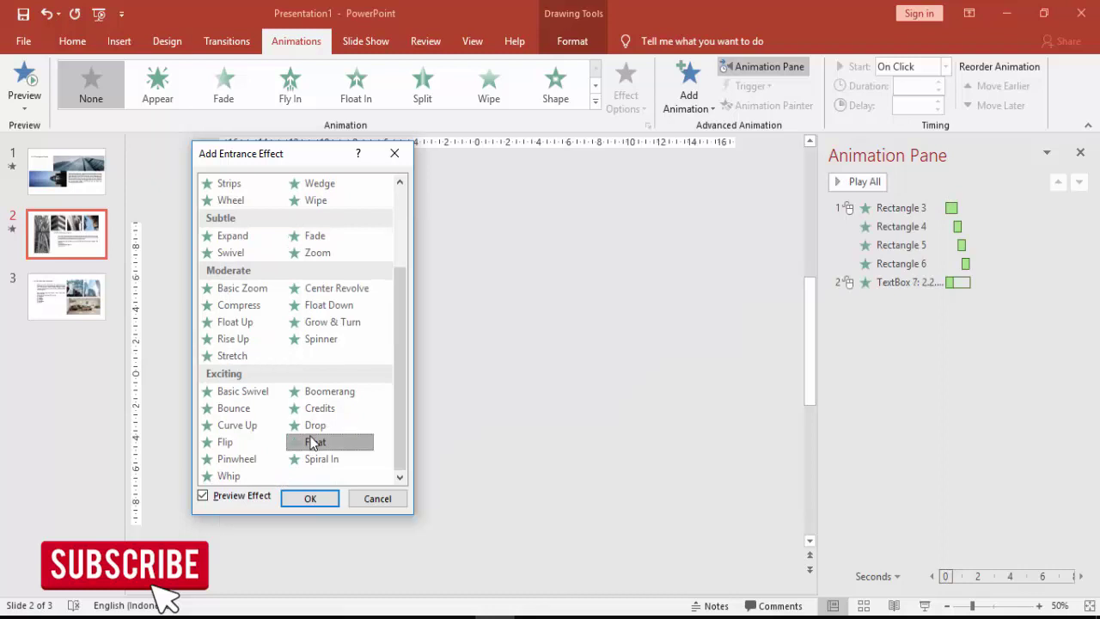
{"action": "left_click", "coordinate": [310, 499]}
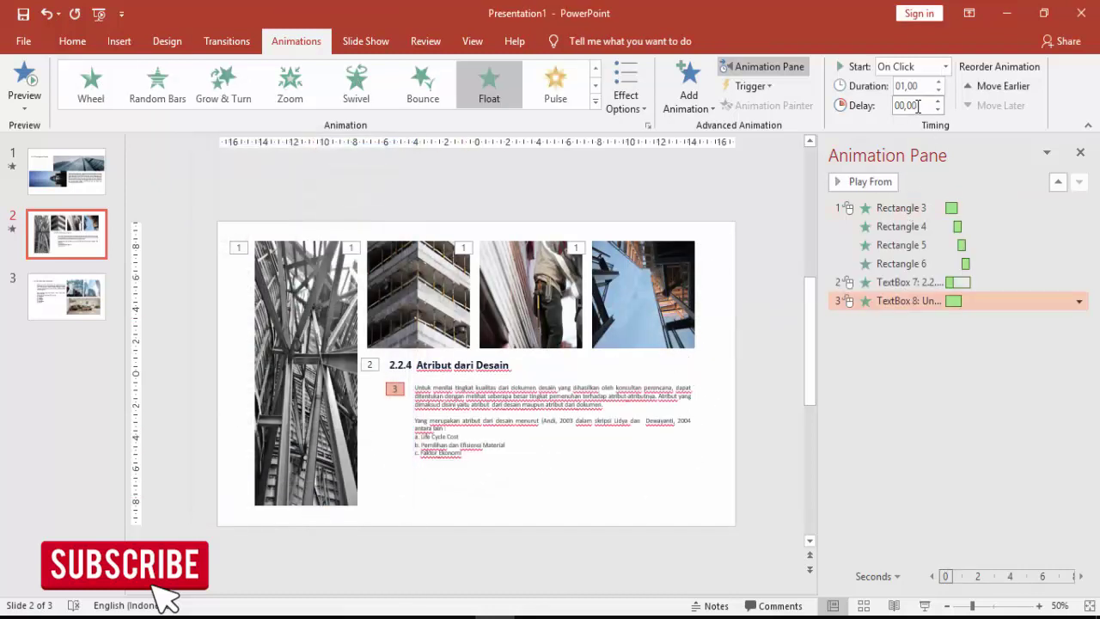
Set the Float to start After Previous with 00,75 duration, then preview from the heading.
{"action": "left_click", "coordinate": [937, 67]}
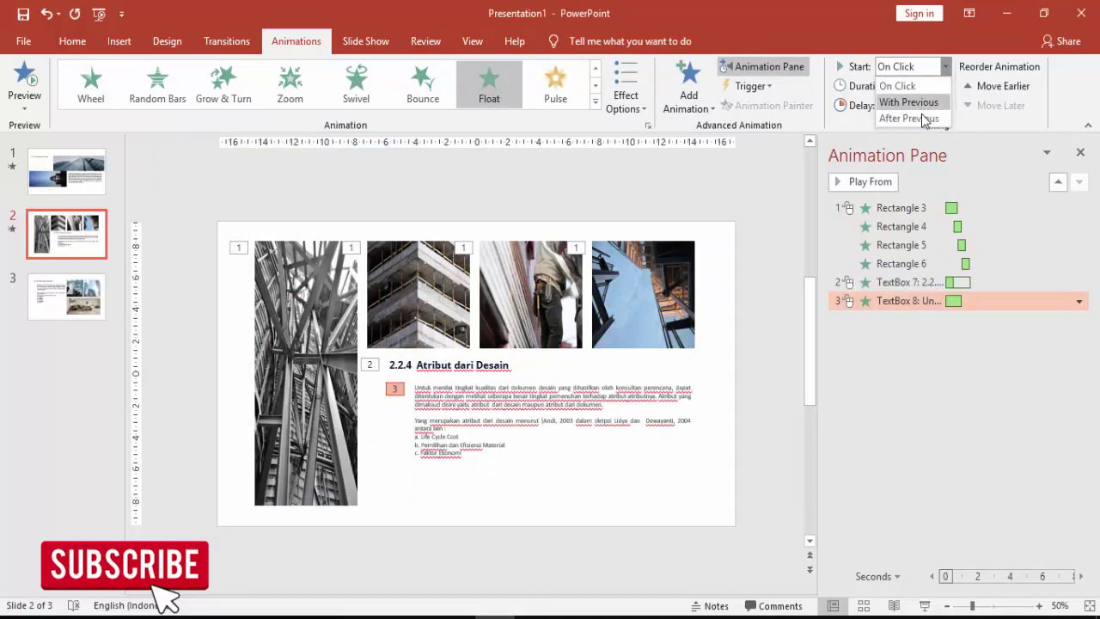
{"action": "left_click", "coordinate": [911, 119]}
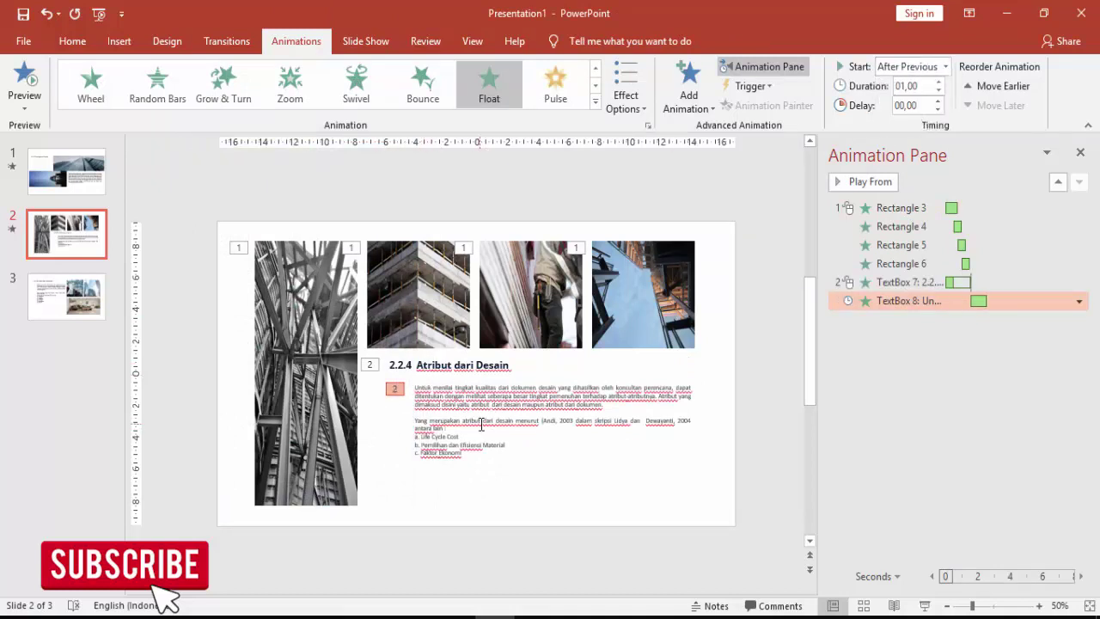
{"action": "left_click", "coordinate": [938, 91]}
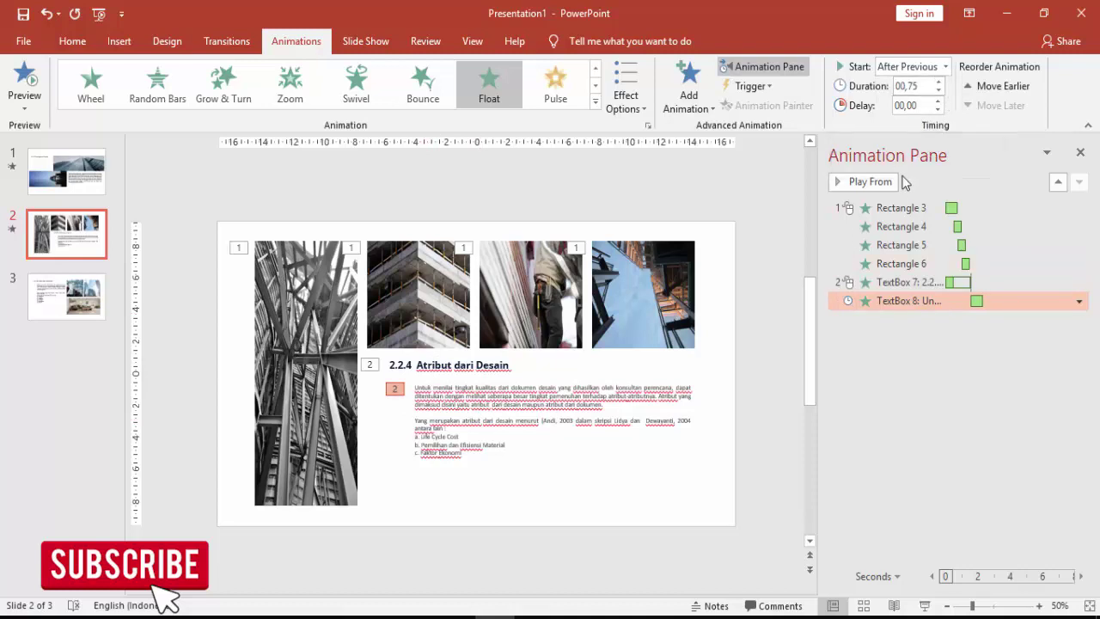
{"action": "left_click", "coordinate": [905, 284]}
{"action": "left_click", "coordinate": [860, 182]}
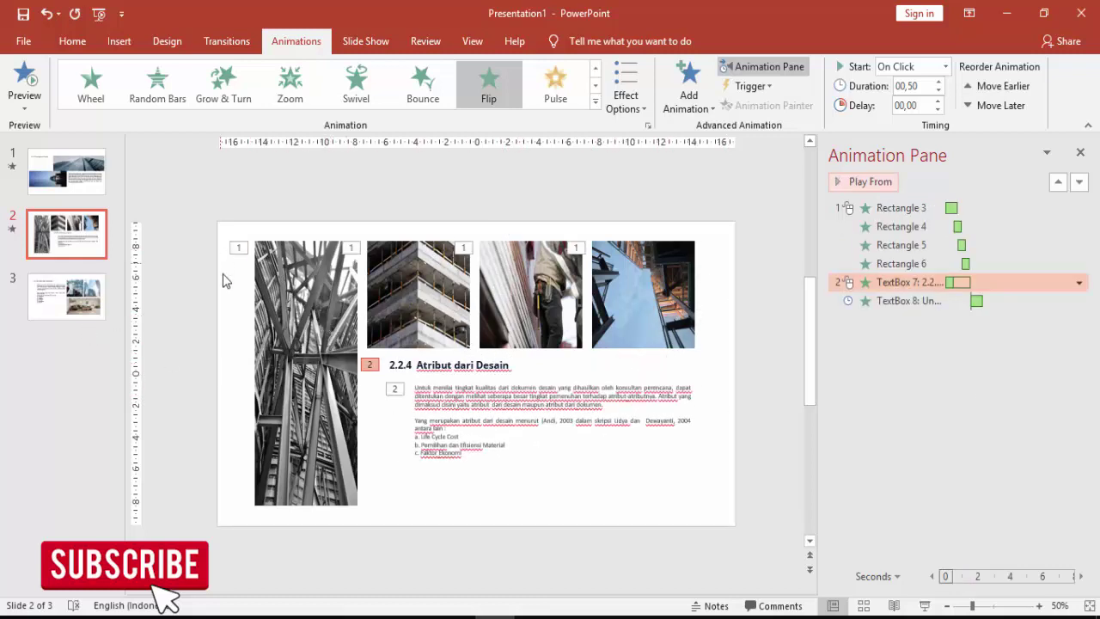
Give slide 3 a Push transition coming From Right, then select its title.
{"action": "left_click", "coordinate": [226, 41]}
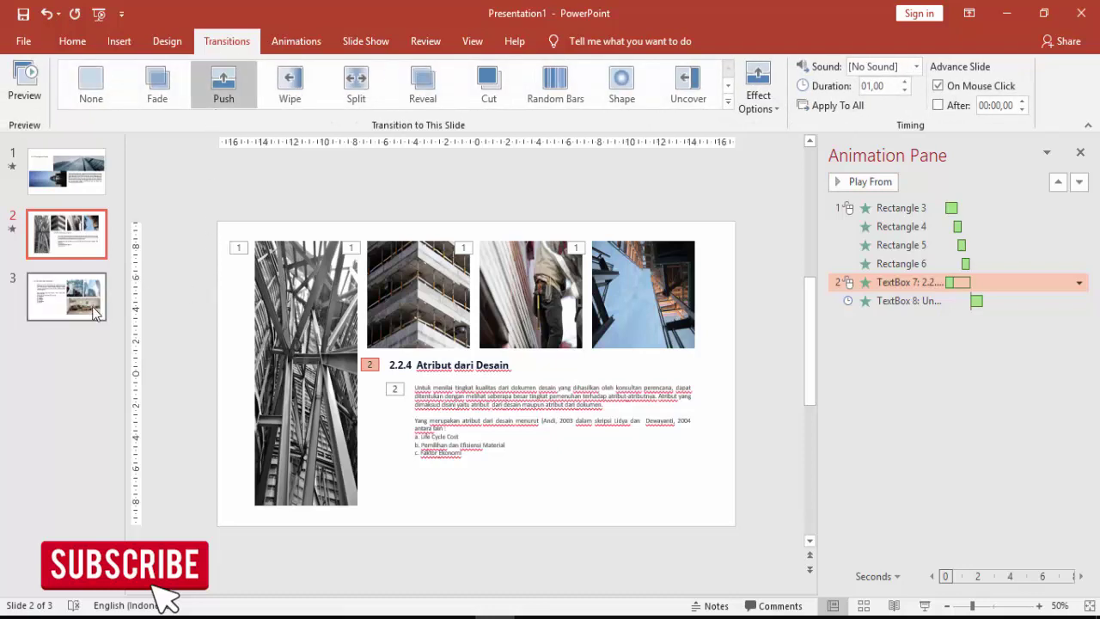
{"action": "left_click", "coordinate": [67, 297]}
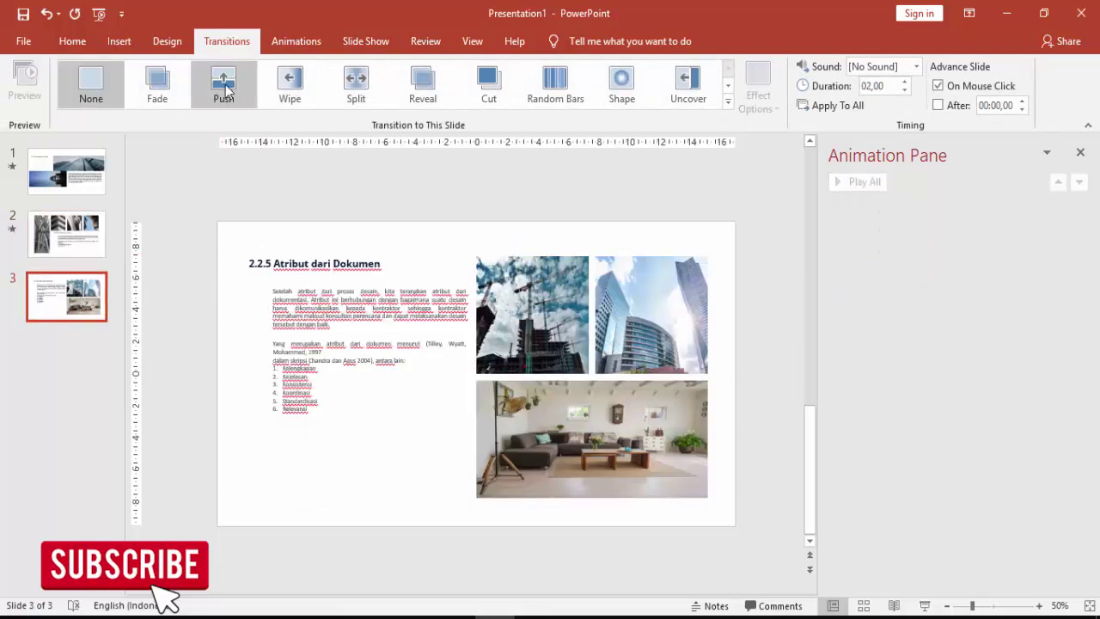
{"action": "left_click", "coordinate": [223, 86]}
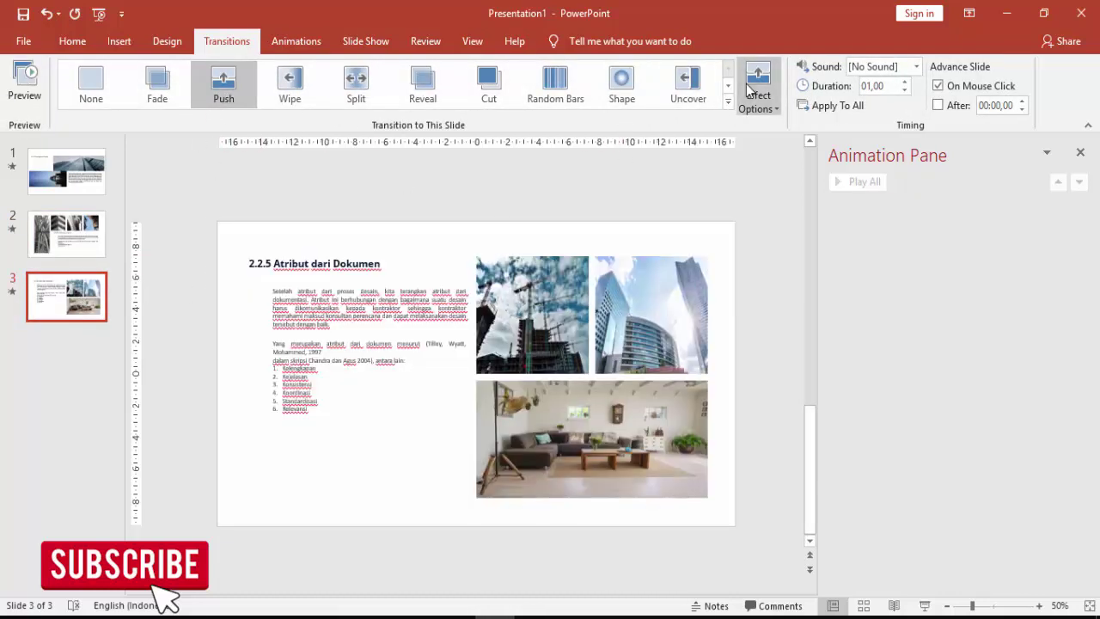
{"action": "left_click", "coordinate": [758, 86]}
{"action": "left_click", "coordinate": [744, 206]}
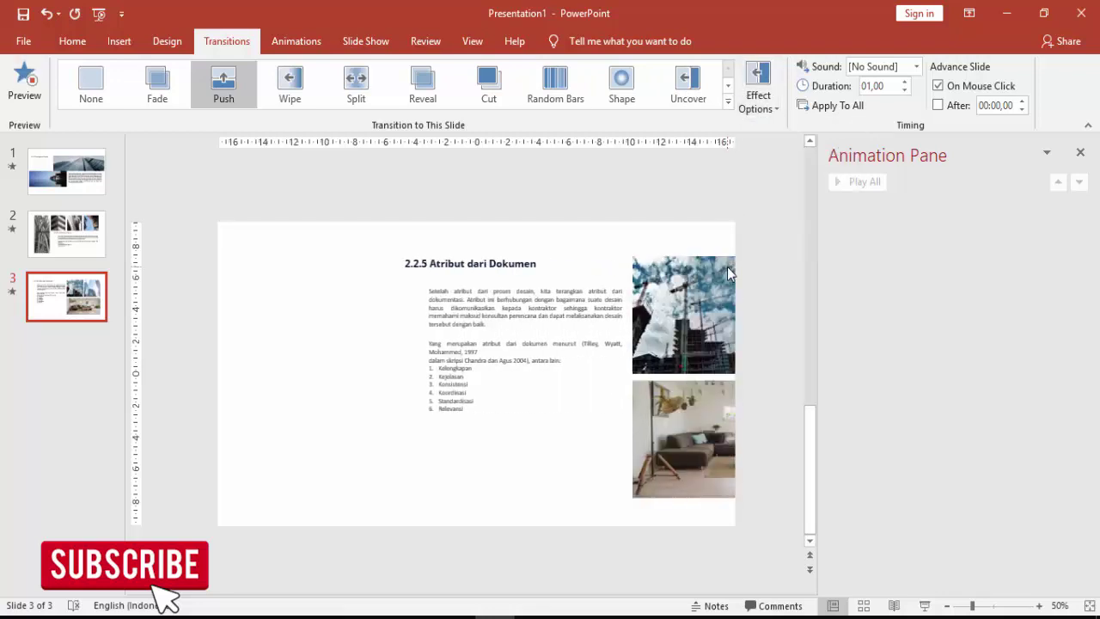
{"action": "left_click", "coordinate": [272, 255]}
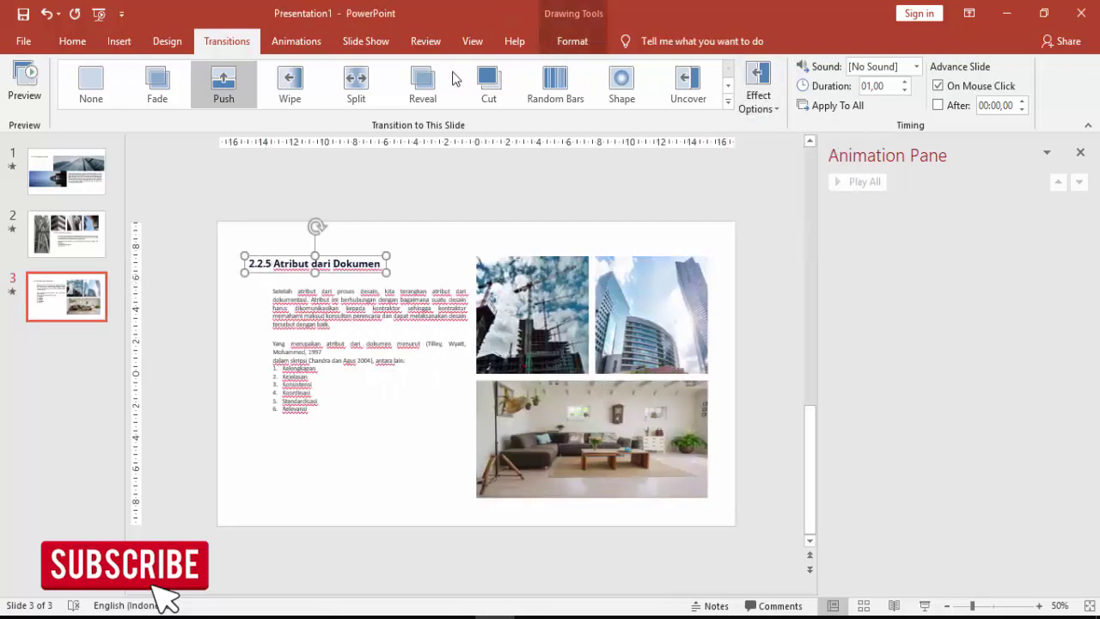
{"action": "left_click", "coordinate": [292, 43]}
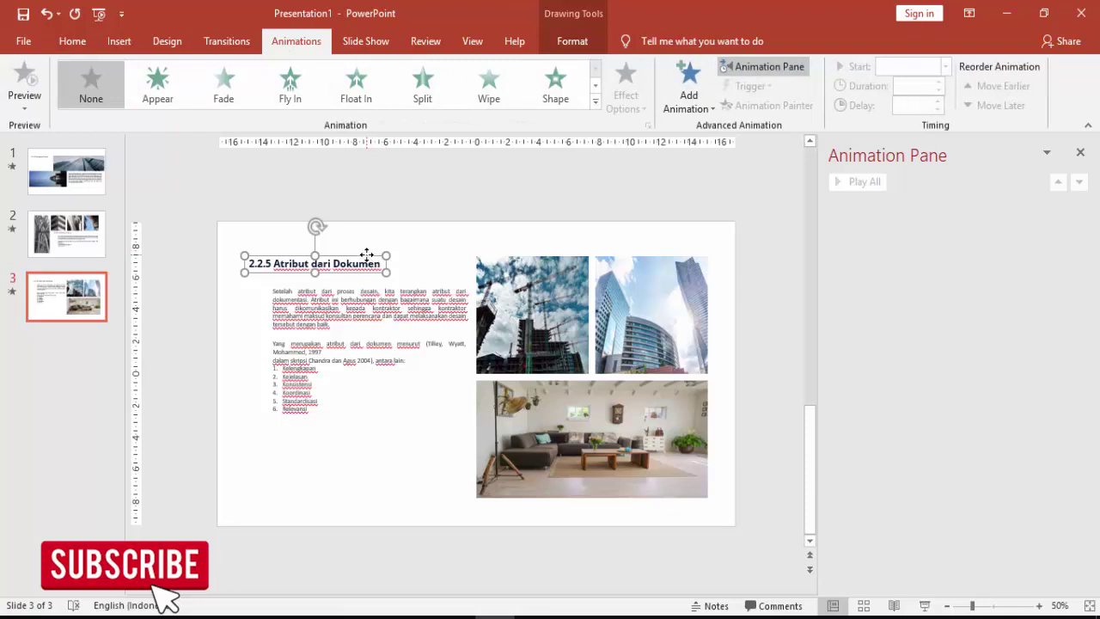
Add a Basic Zoom entrance to the construction photo on slide 3.
{"action": "left_click", "coordinate": [509, 264]}
{"action": "left_click", "coordinate": [676, 299]}
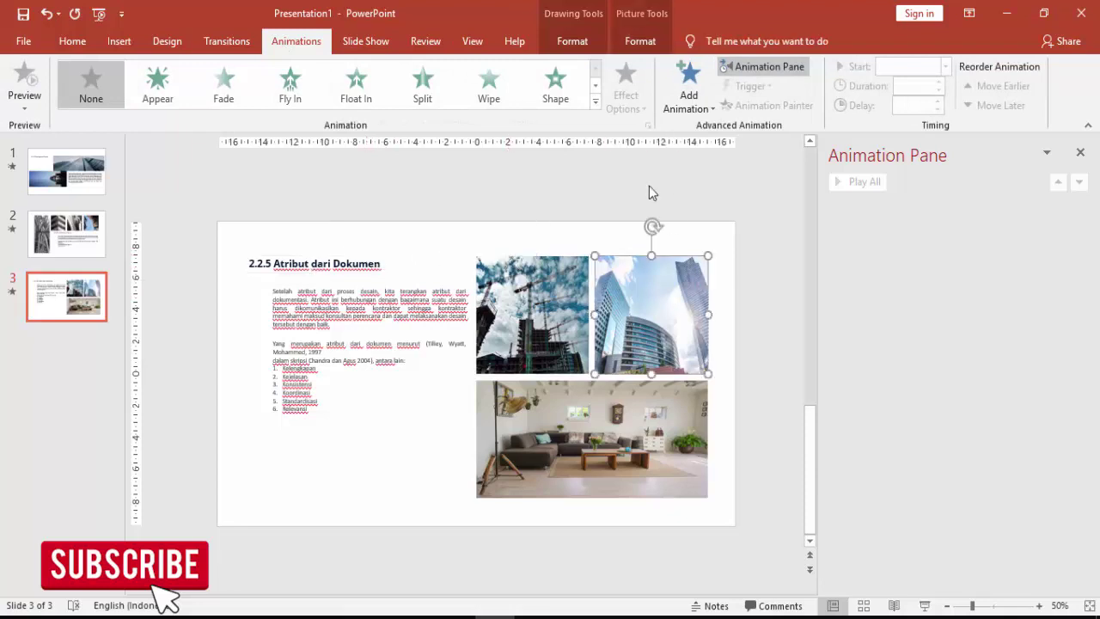
{"action": "left_click", "coordinate": [567, 299]}
{"action": "left_click", "coordinate": [689, 90]}
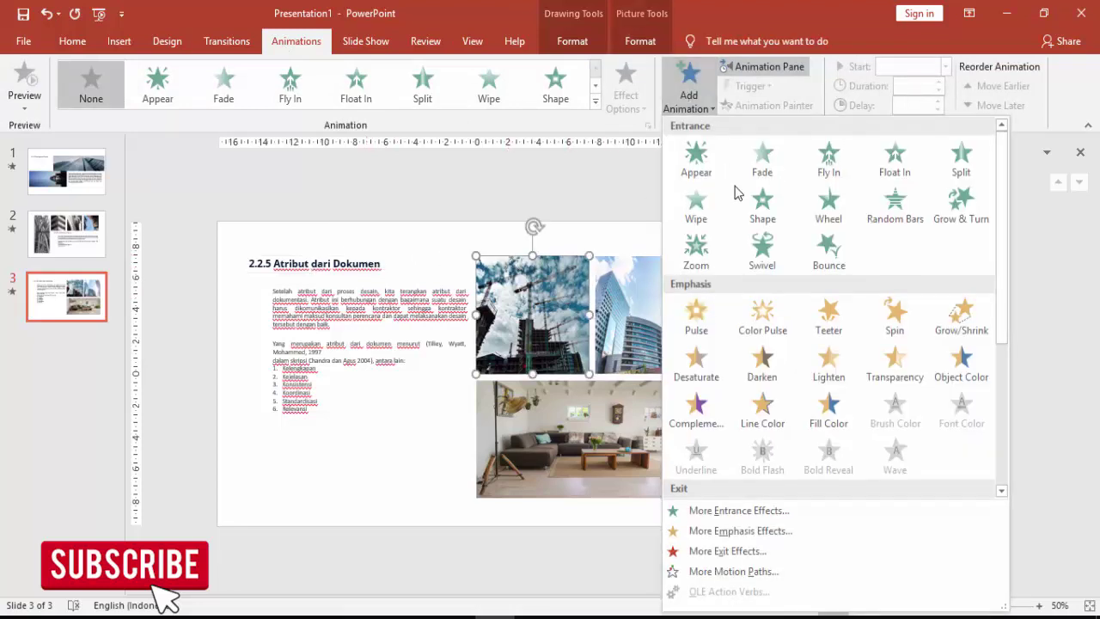
{"action": "left_click", "coordinate": [697, 510]}
{"action": "left_click", "coordinate": [490, 384]}
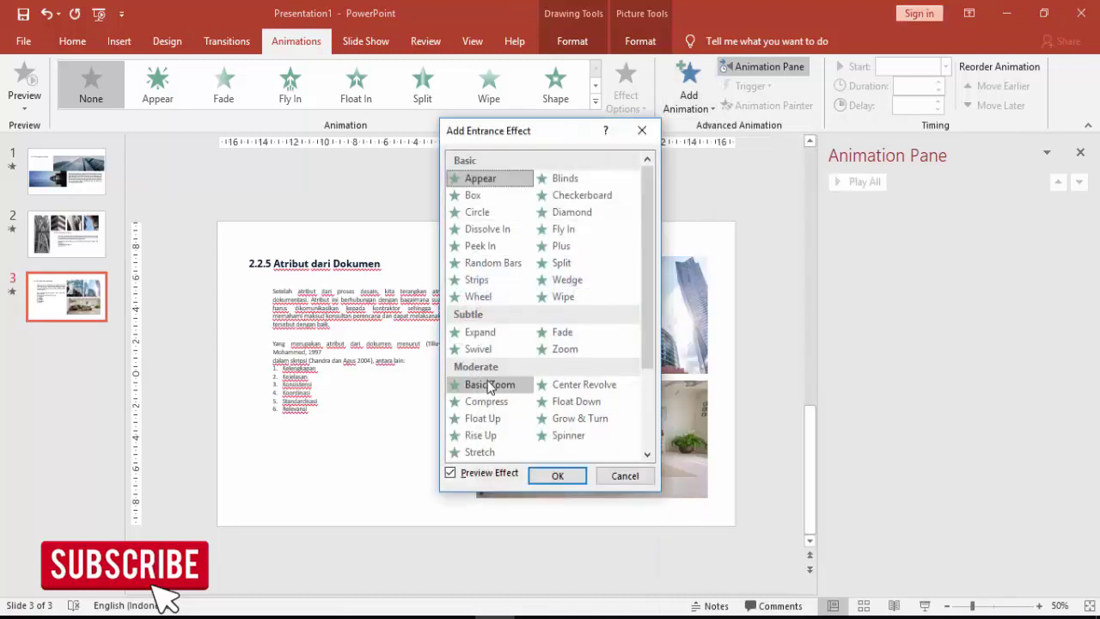
{"action": "left_click_drag", "start_coordinate": [564, 127], "coordinate": [504, 139]}
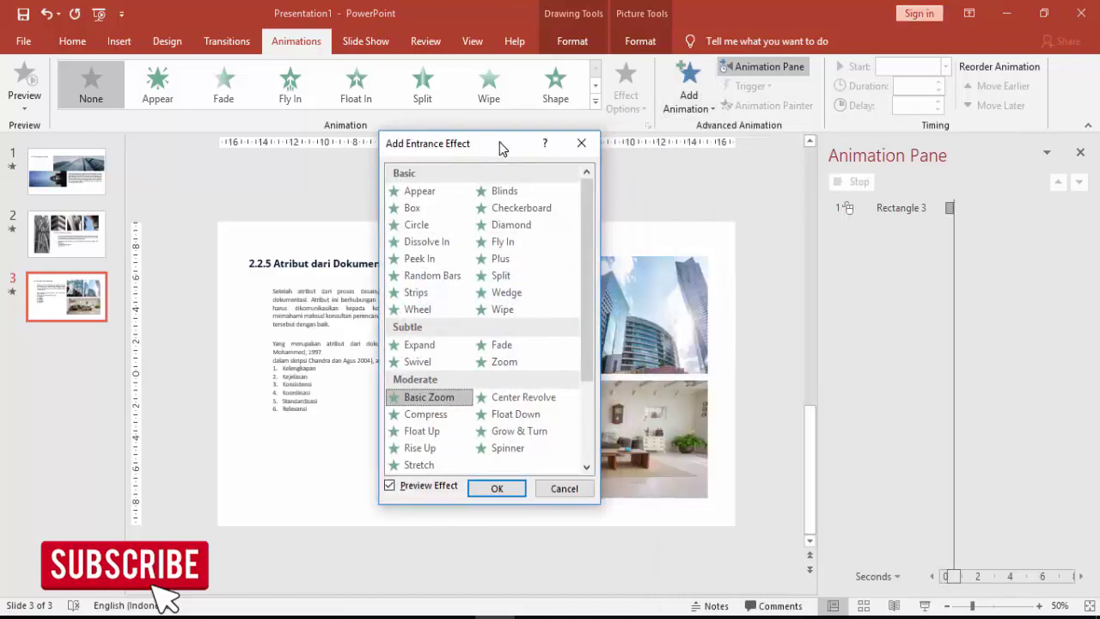
{"action": "left_click", "coordinate": [497, 488]}
Set the Basic Zoom to Out and pick up the photo's animation with Animation Painter.
{"action": "left_click", "coordinate": [630, 96]}
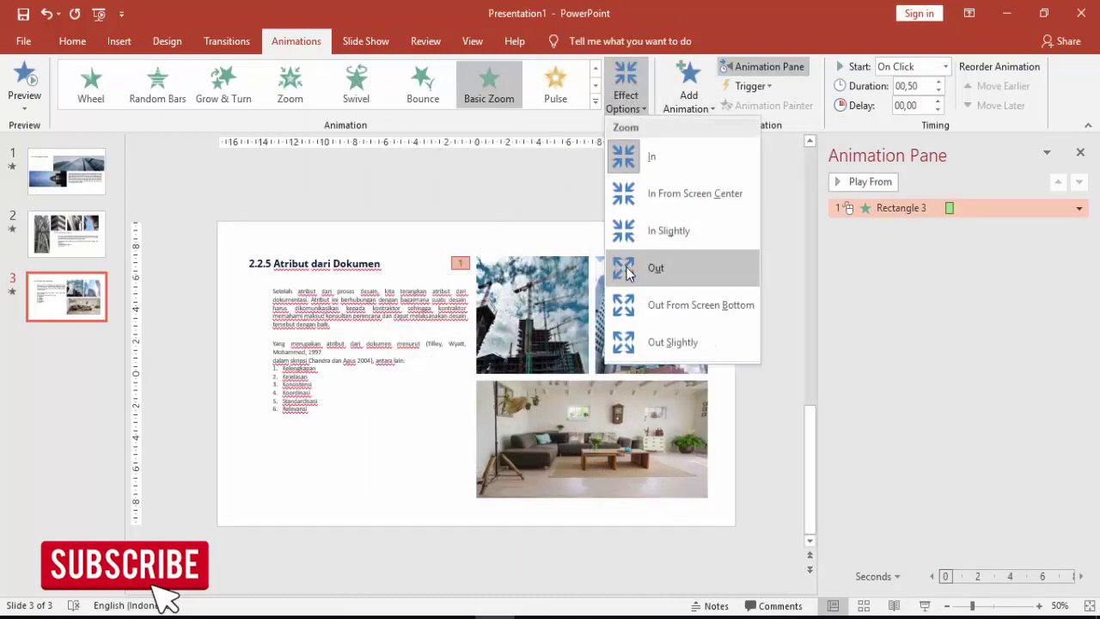
{"action": "left_click", "coordinate": [628, 269]}
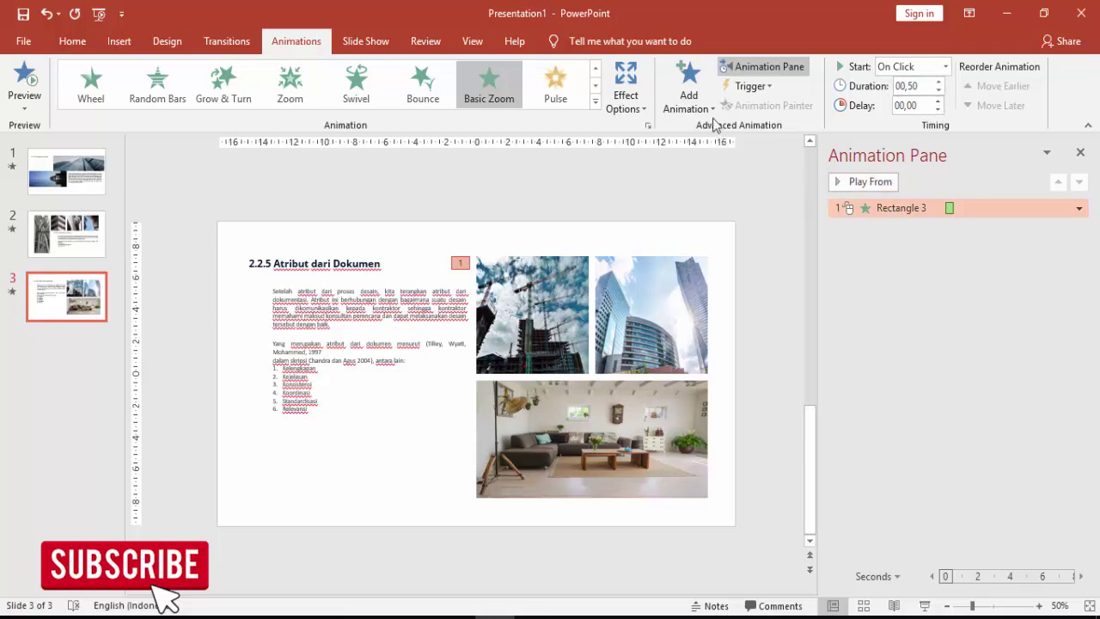
{"action": "left_click", "coordinate": [551, 296]}
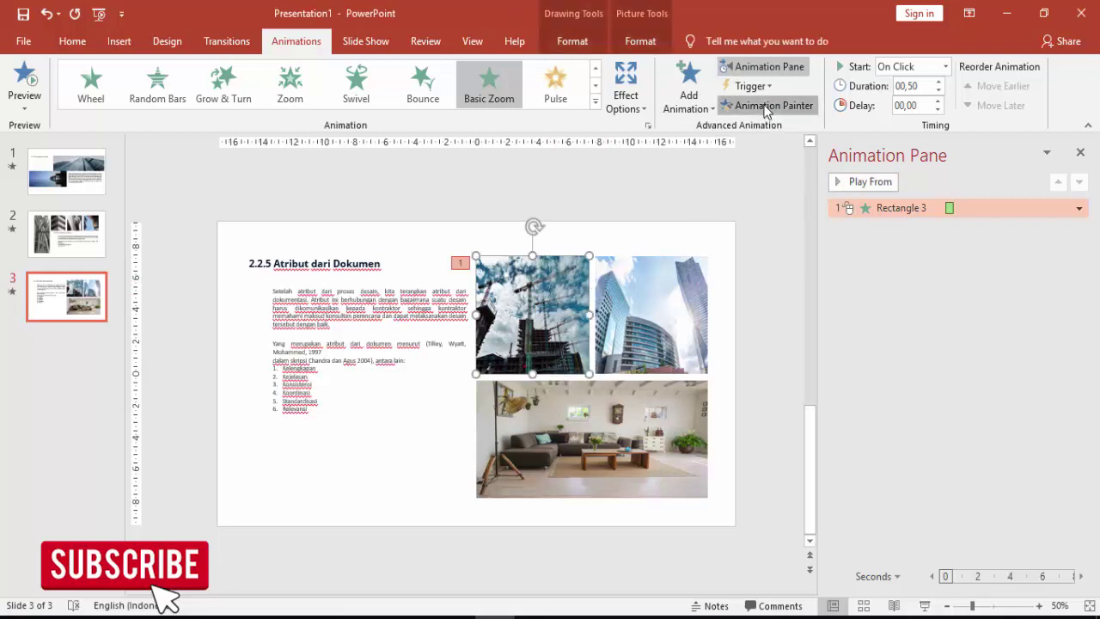
{"action": "left_click", "coordinate": [766, 105]}
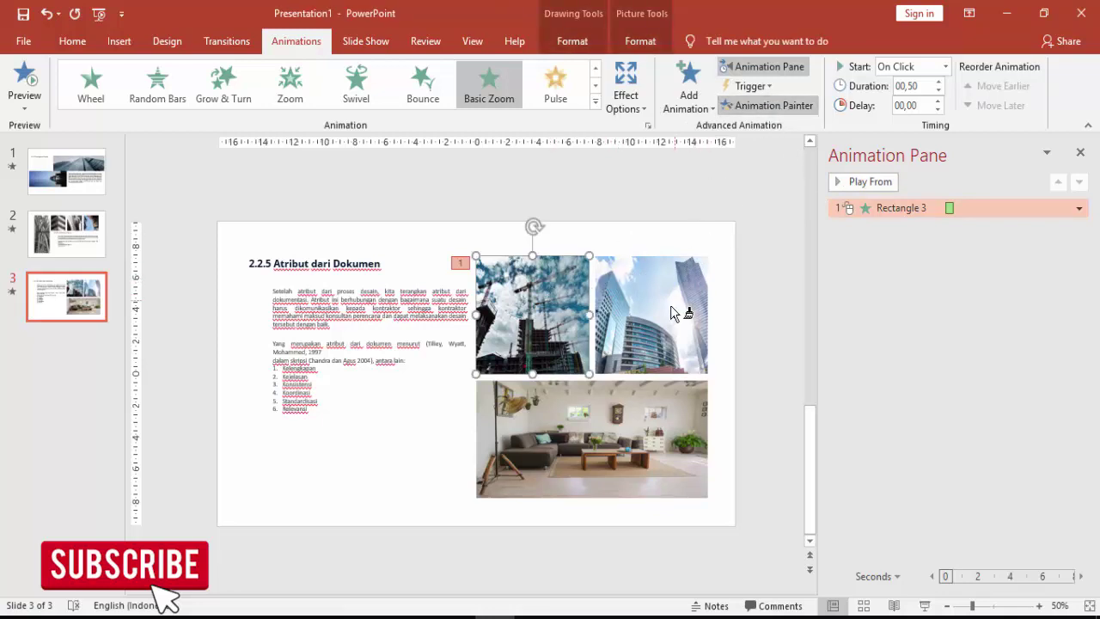
Paint the zoom entrance onto the skyscraper photo, starting With Previous with a 00,50 delay, then preview.
{"action": "left_click", "coordinate": [662, 305]}
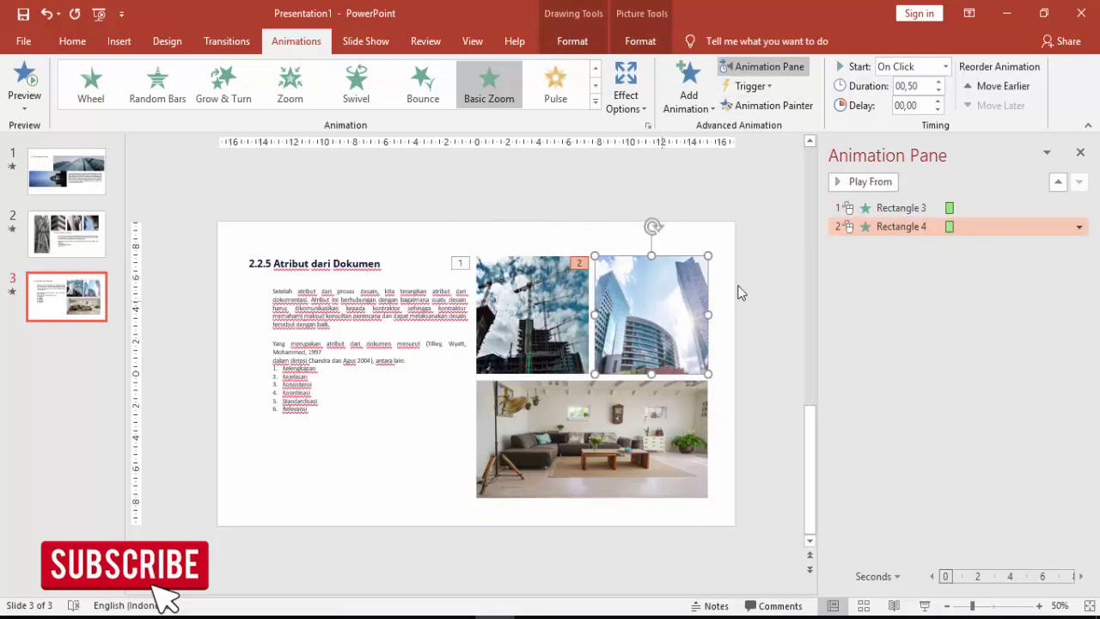
{"action": "left_click", "coordinate": [946, 67]}
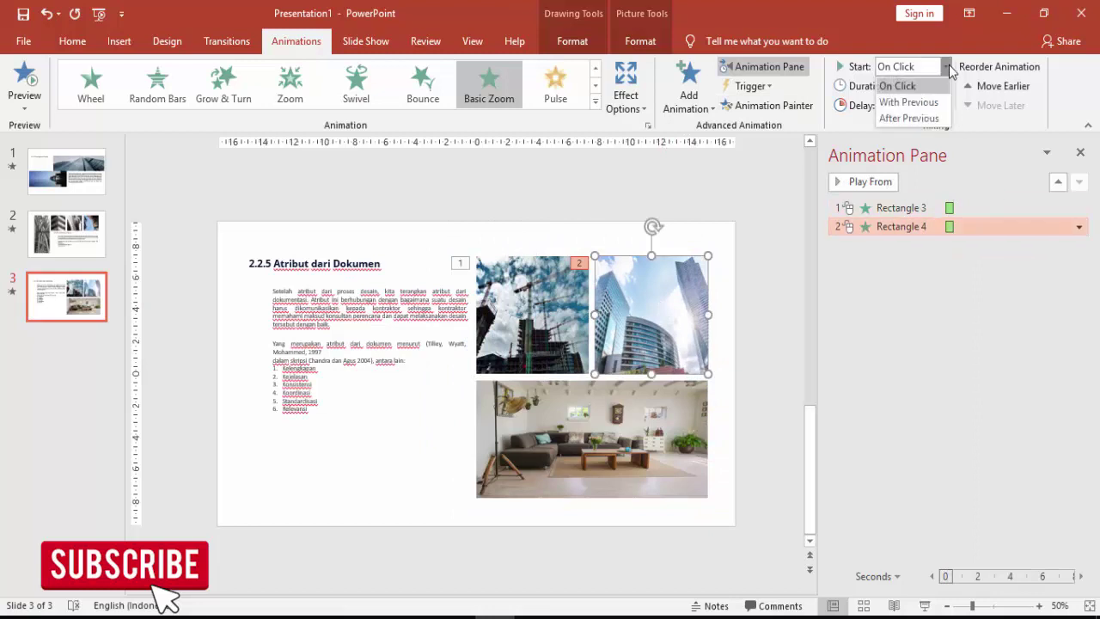
{"action": "left_click", "coordinate": [934, 103]}
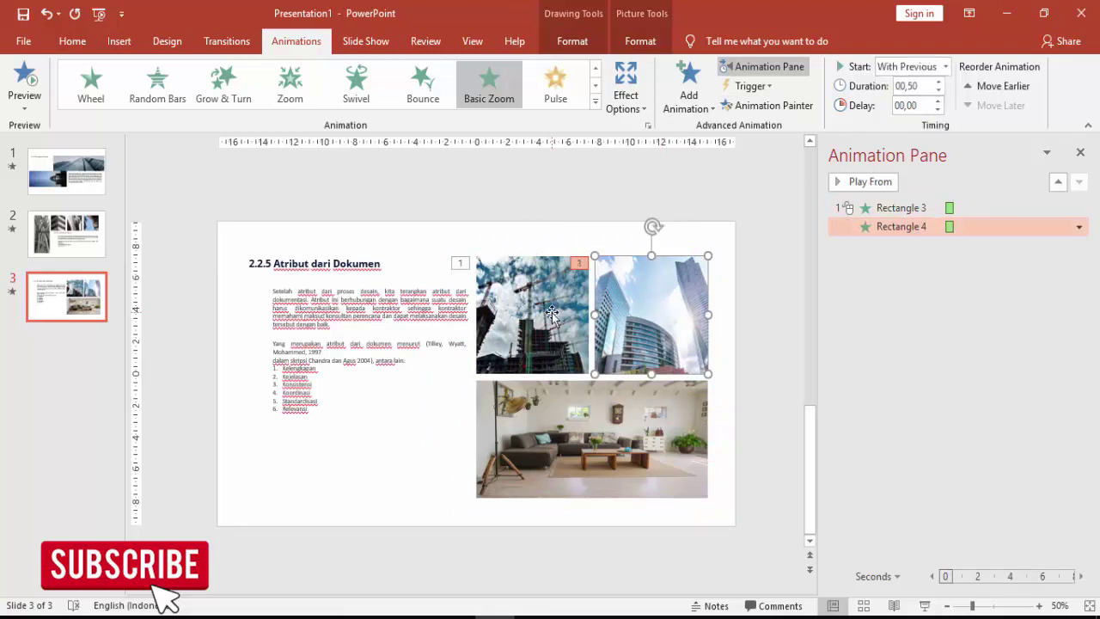
{"action": "left_click", "coordinate": [938, 100]}
{"action": "left_click", "coordinate": [541, 301]}
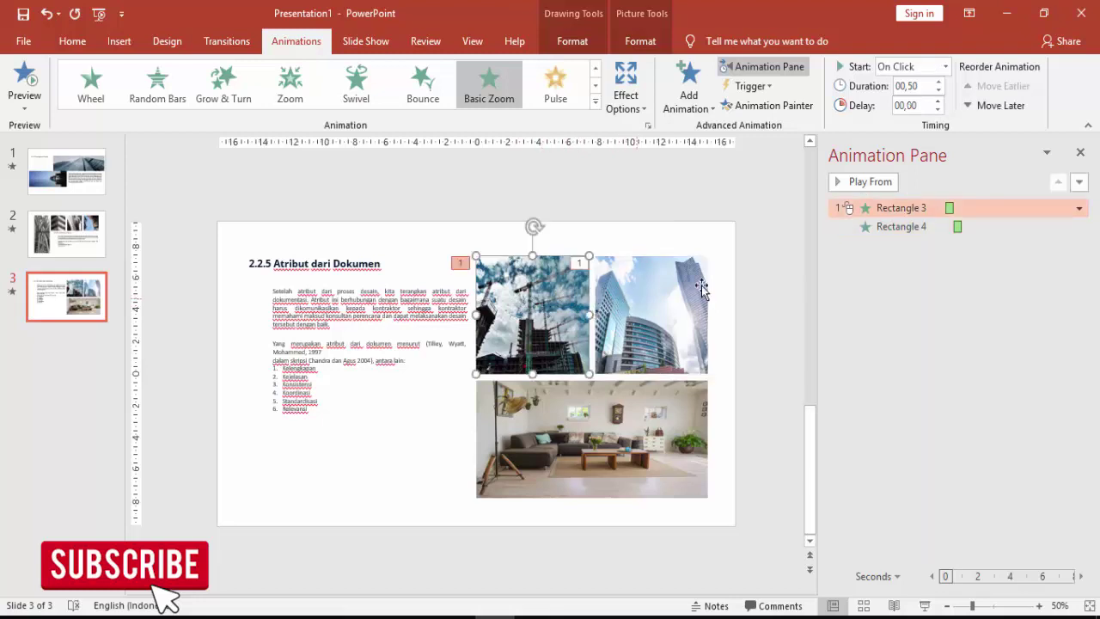
{"action": "left_click", "coordinate": [875, 183]}
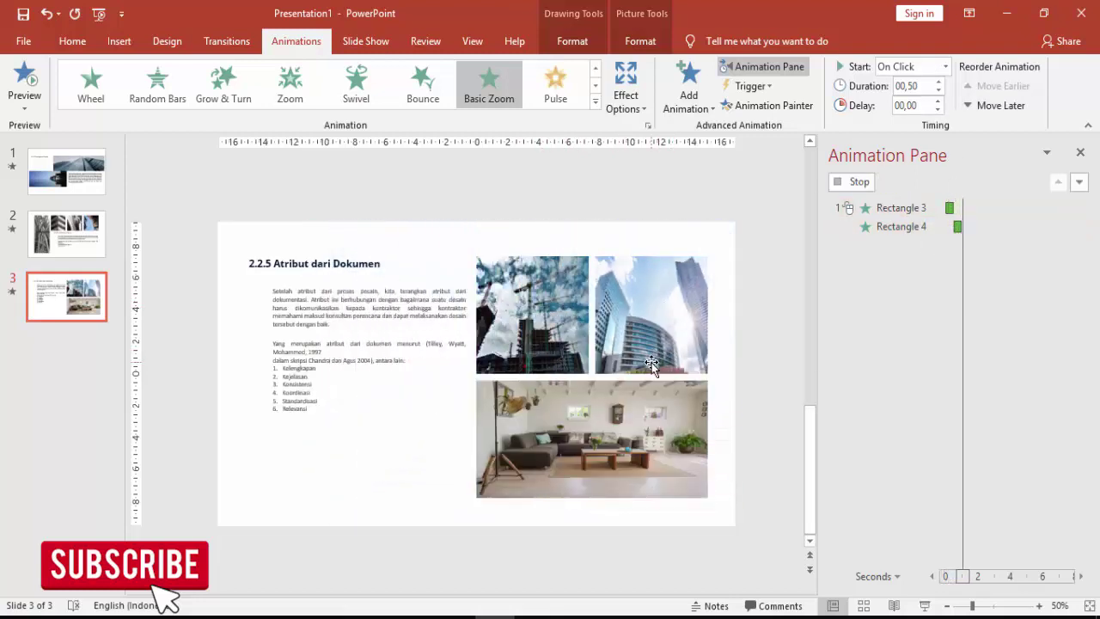
Copy the skyscraper's zoom onto the room photo and raise its delay to 01,00.
{"action": "left_click", "coordinate": [655, 349]}
{"action": "left_click", "coordinate": [778, 105]}
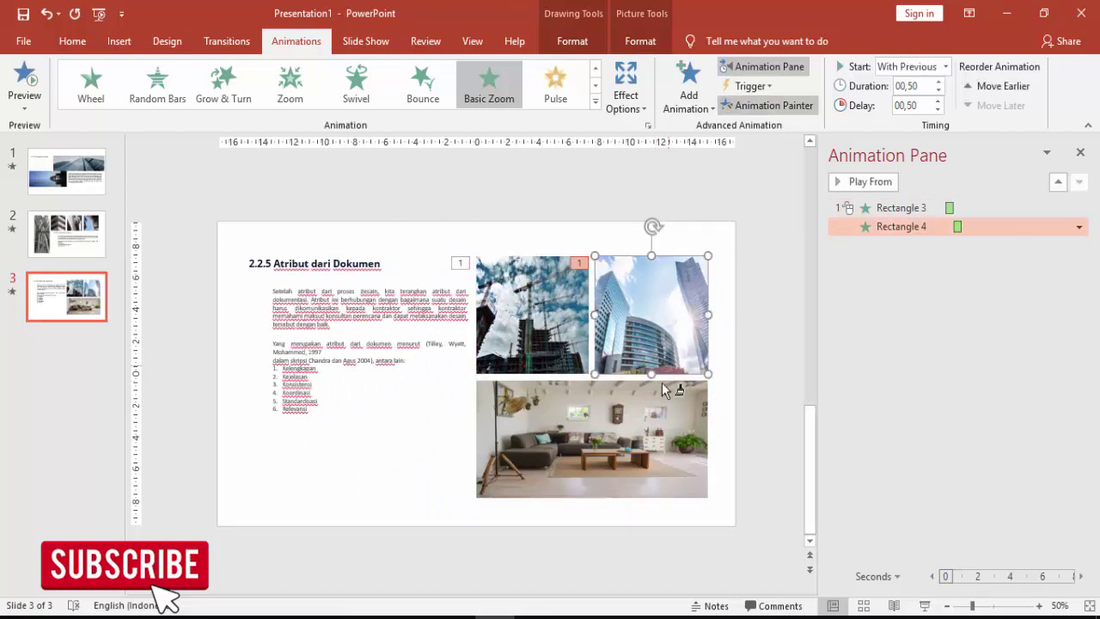
{"action": "left_click", "coordinate": [662, 382]}
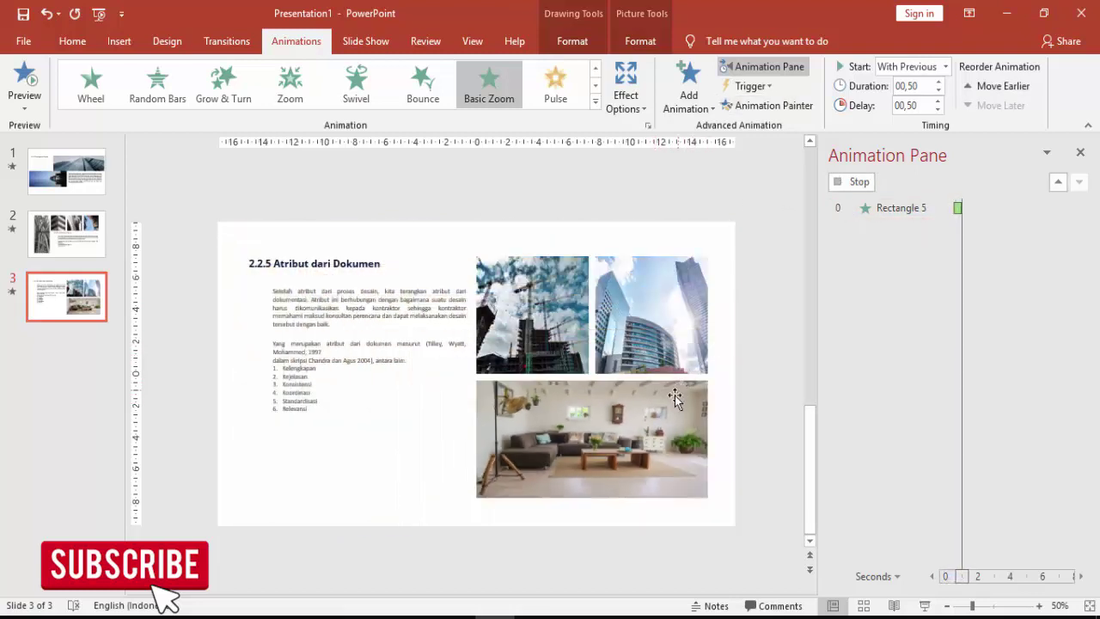
{"action": "left_click", "coordinate": [939, 102]}
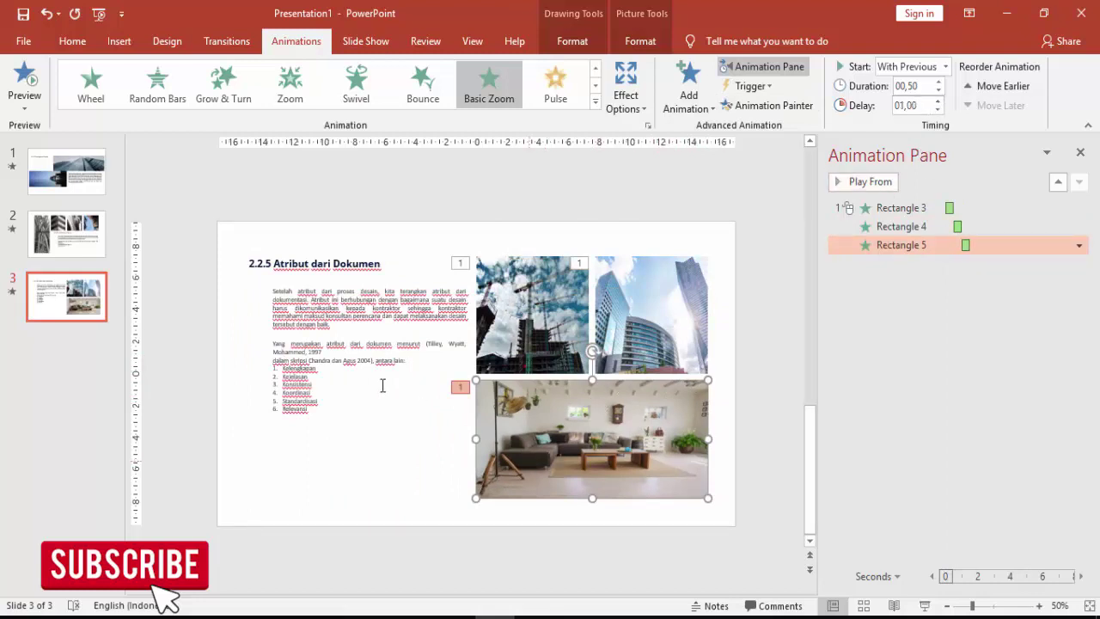
{"action": "left_click", "coordinate": [352, 265]}
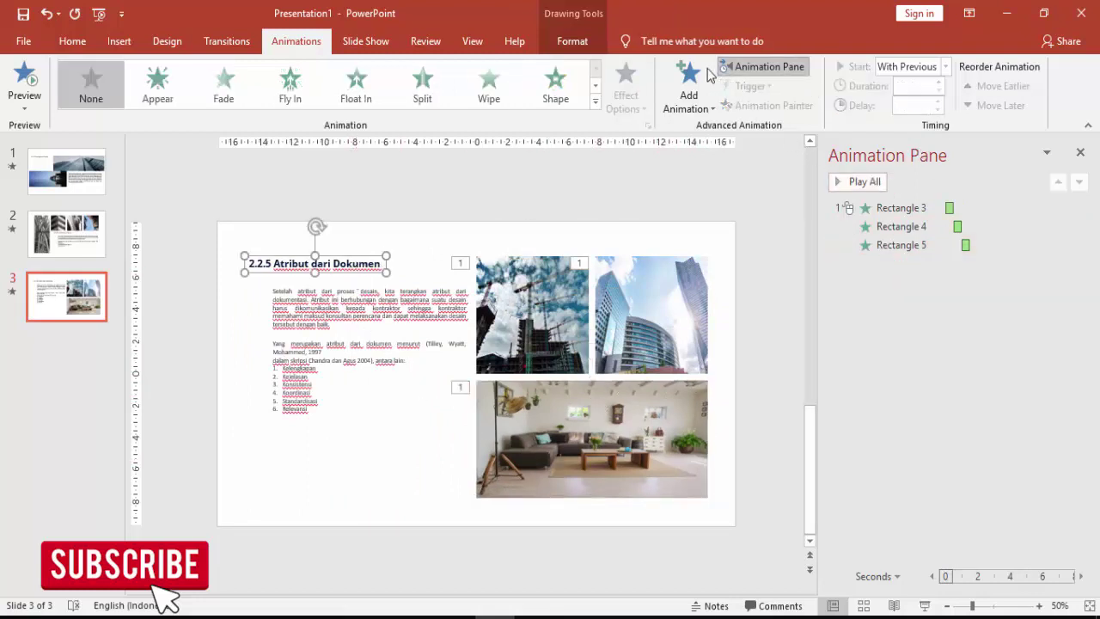
Apply the Bounce effect from More Entrance Effects to the 2.2.5 Atribut dari Dokumen title.
{"action": "left_click", "coordinate": [688, 86]}
{"action": "left_click", "coordinate": [726, 511]}
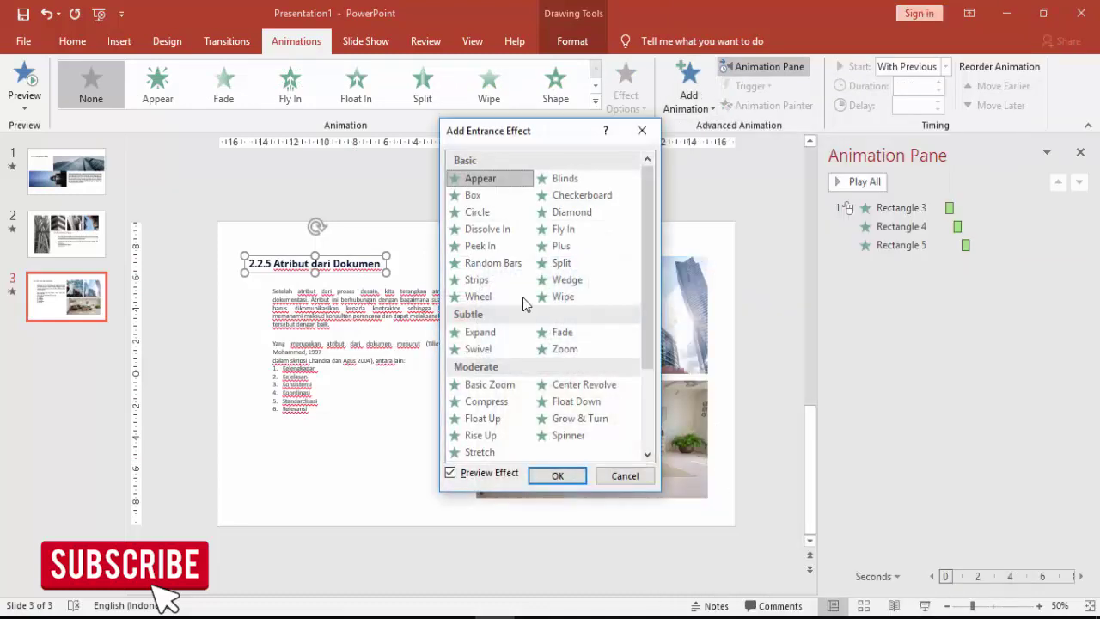
{"action": "scroll", "coordinate": [509, 298], "scroll_direction": "down", "scroll_amount": 1}
{"action": "scroll", "coordinate": [509, 298], "scroll_direction": "down", "scroll_amount": 1}
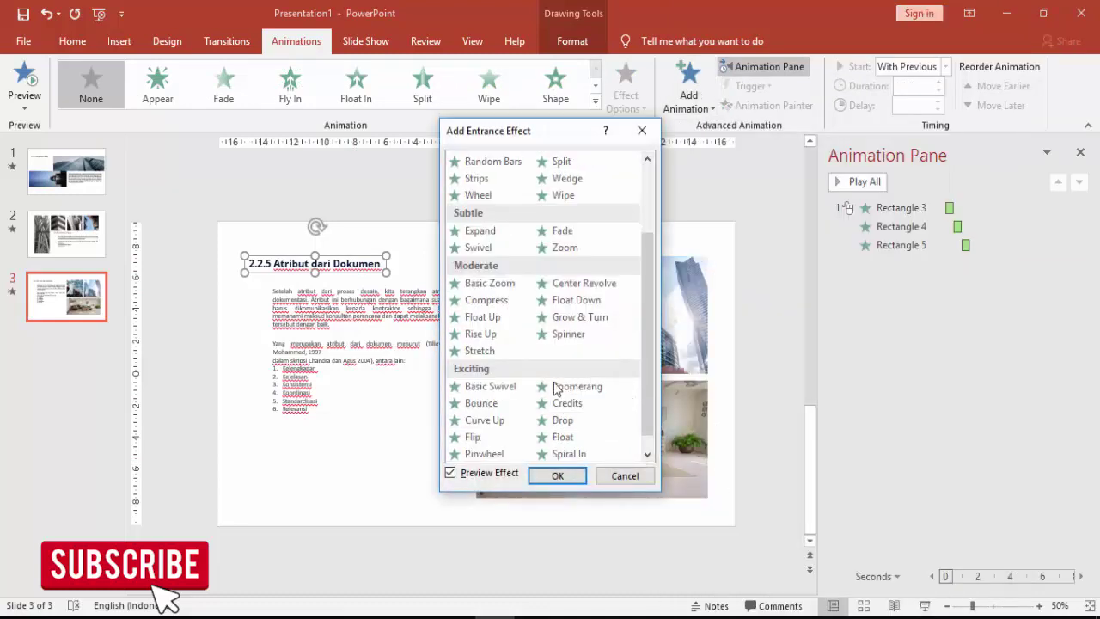
{"action": "scroll", "coordinate": [503, 435], "scroll_direction": "down", "scroll_amount": 1}
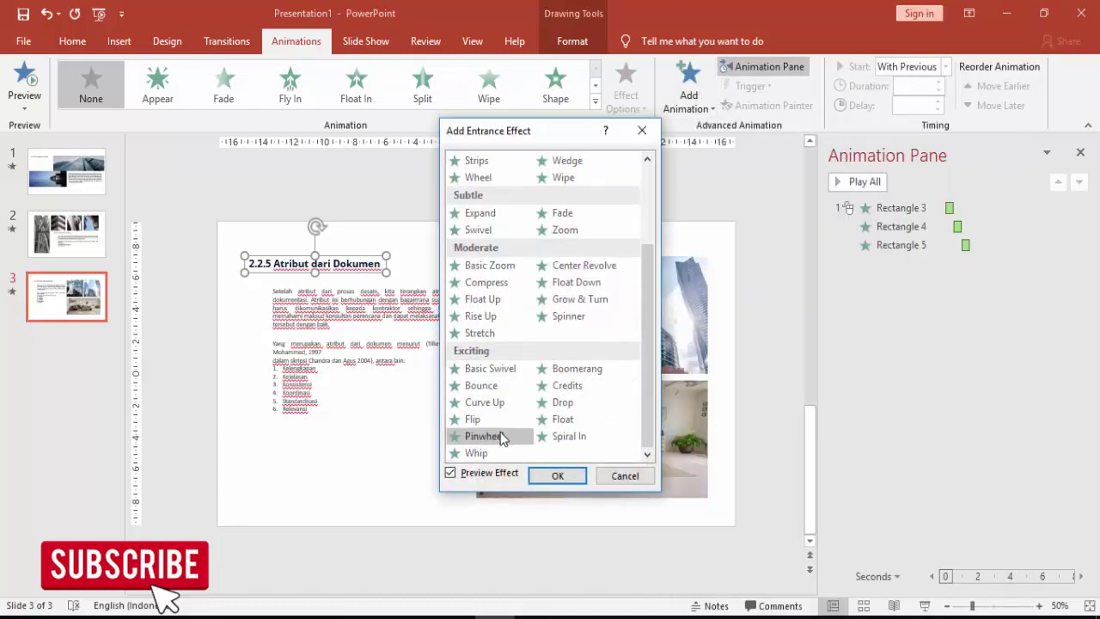
{"action": "left_click", "coordinate": [505, 436]}
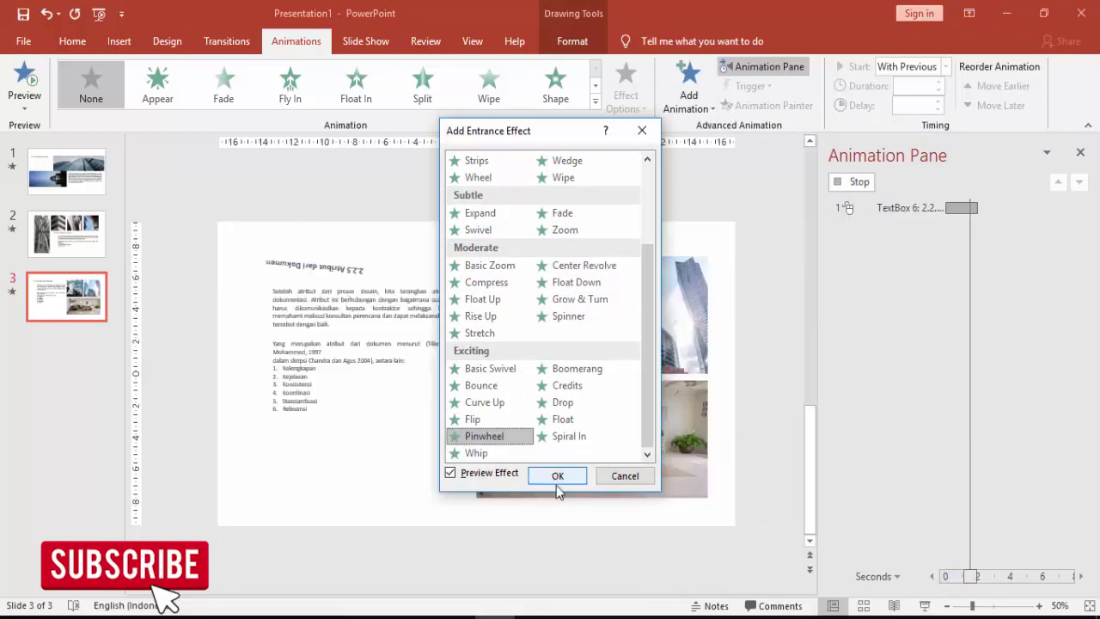
{"action": "left_click", "coordinate": [481, 385]}
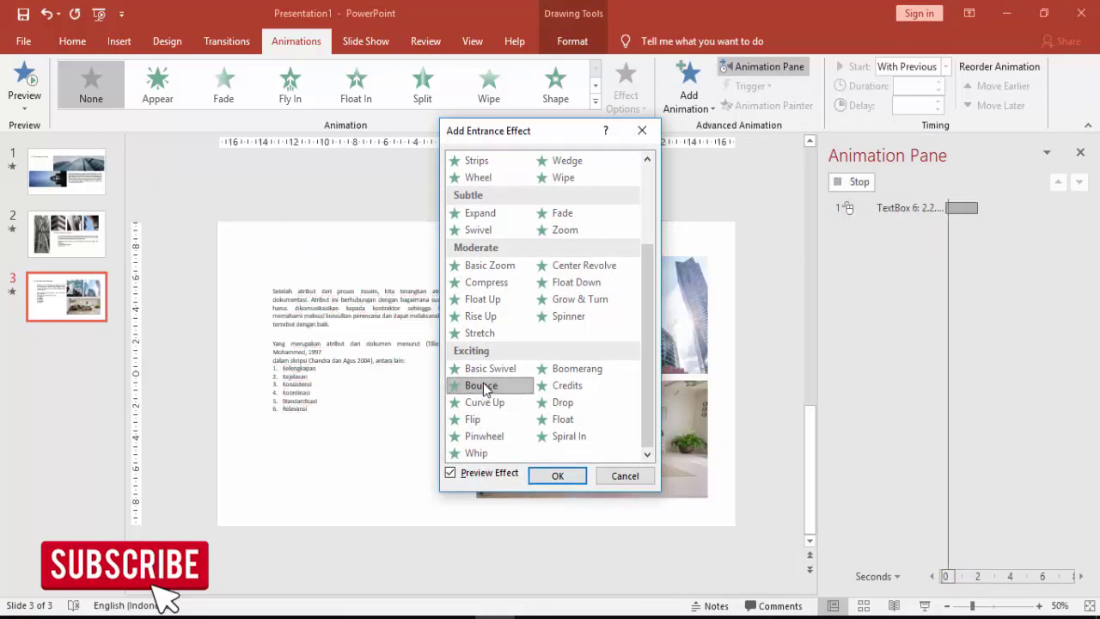
{"action": "left_click", "coordinate": [558, 476]}
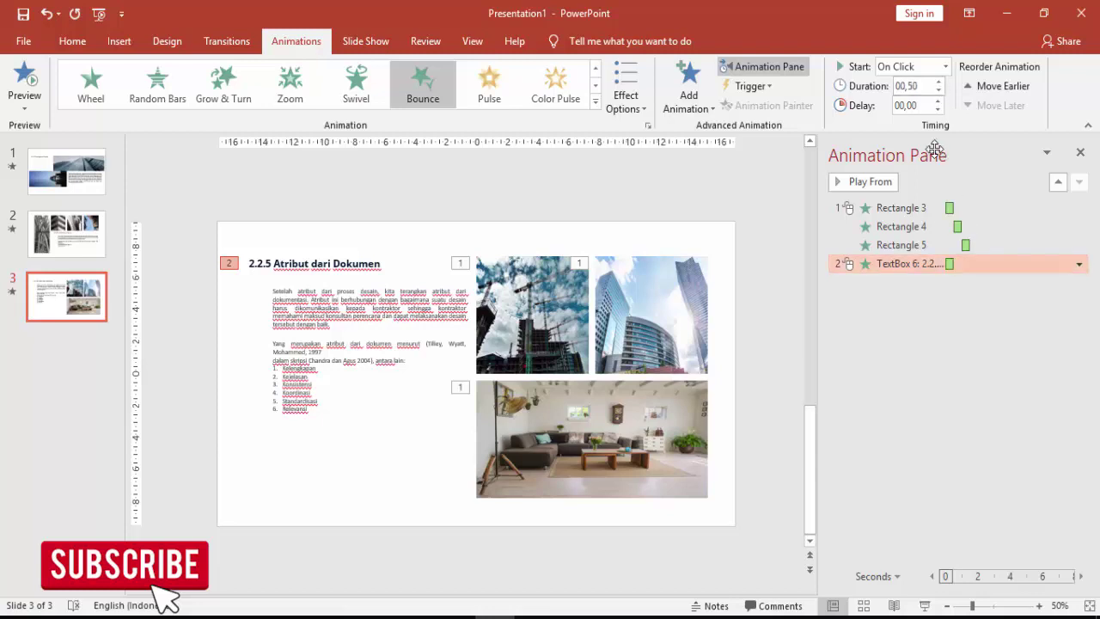
Animate the title's Bounce by letter with 60% delay, set duration to 00,25, and preview.
{"action": "left_click", "coordinate": [1079, 264]}
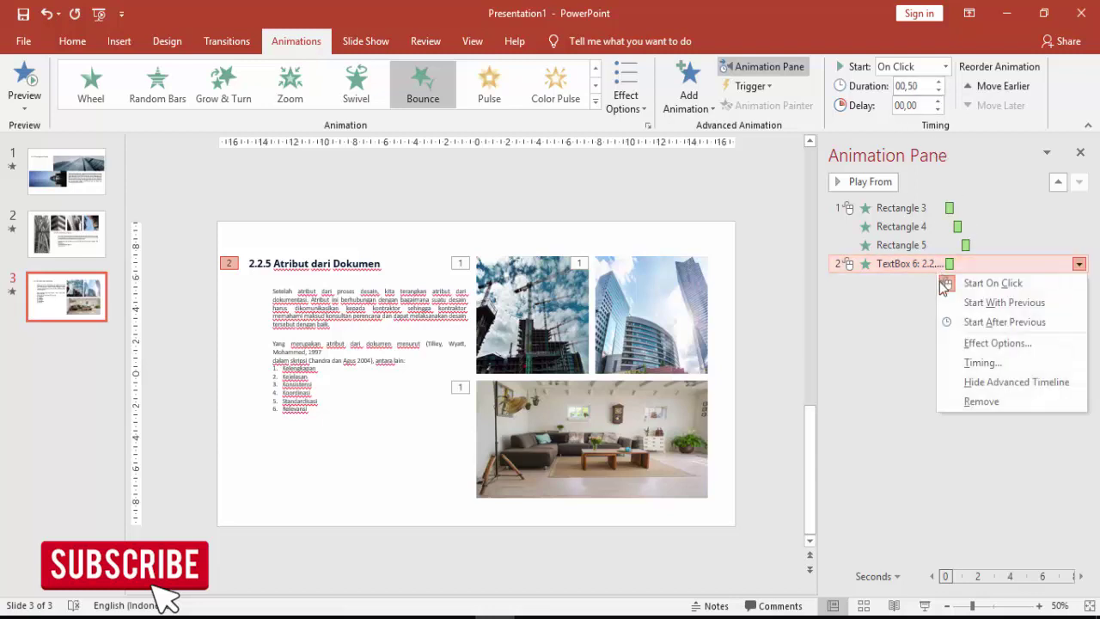
{"action": "left_click", "coordinate": [959, 342]}
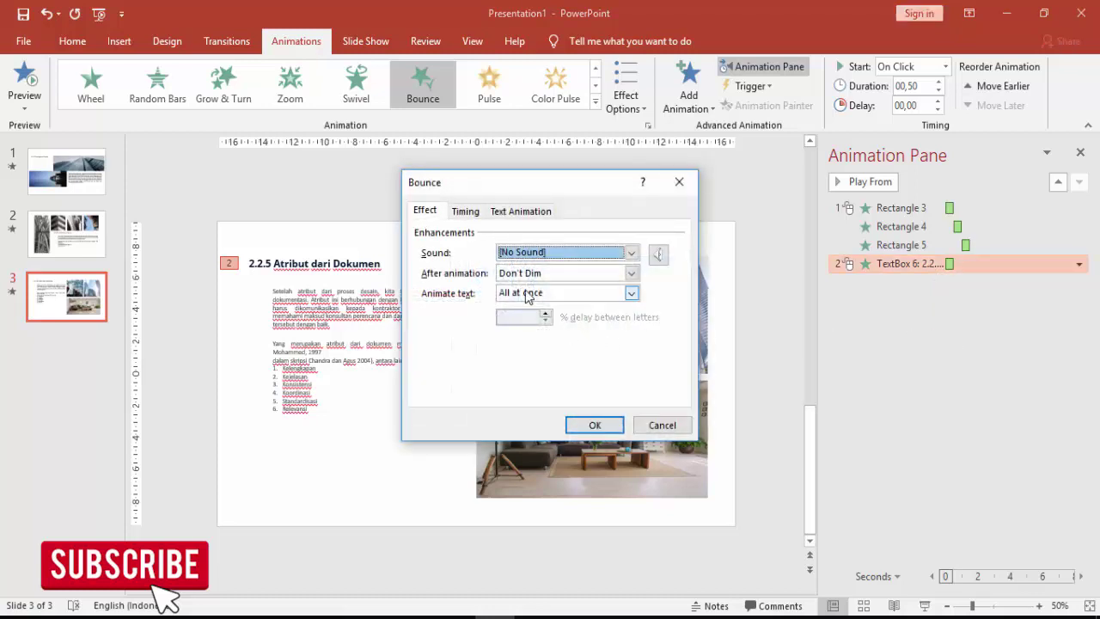
{"action": "left_click", "coordinate": [529, 294]}
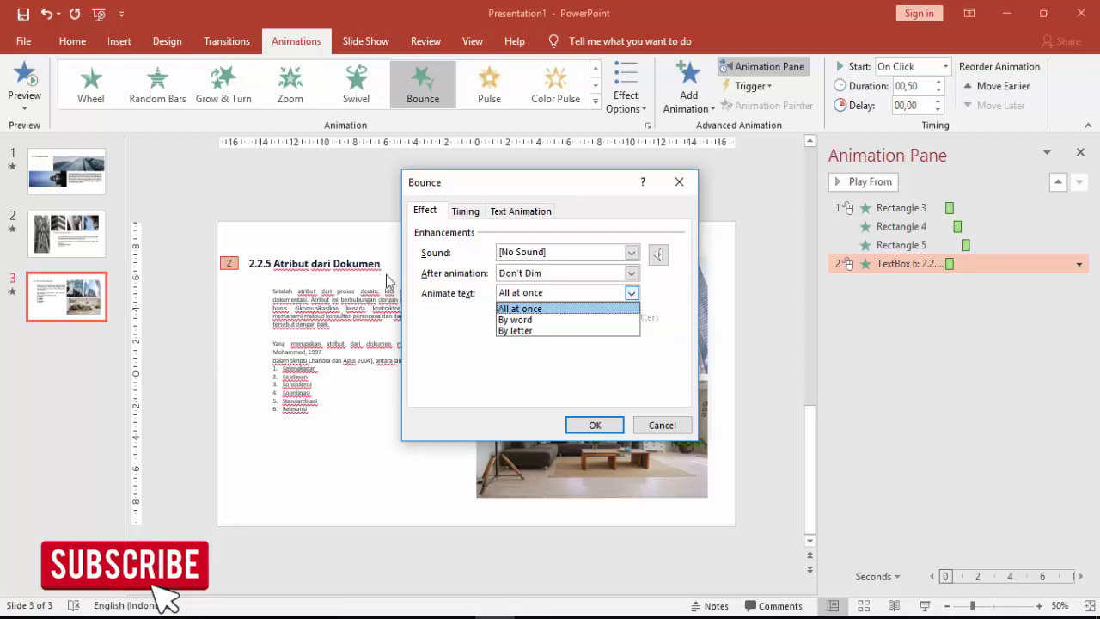
{"action": "key", "text": "Down"}
{"action": "key", "text": "Return"}
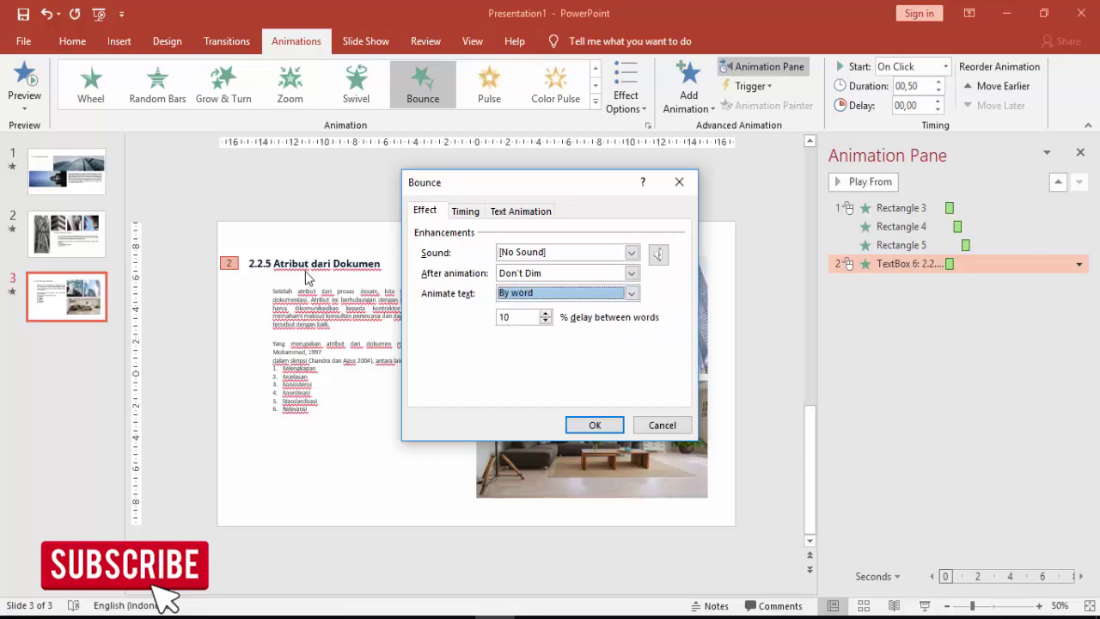
{"action": "left_click", "coordinate": [516, 297]}
{"action": "left_click", "coordinate": [521, 330]}
{"action": "type", "text": "60"}
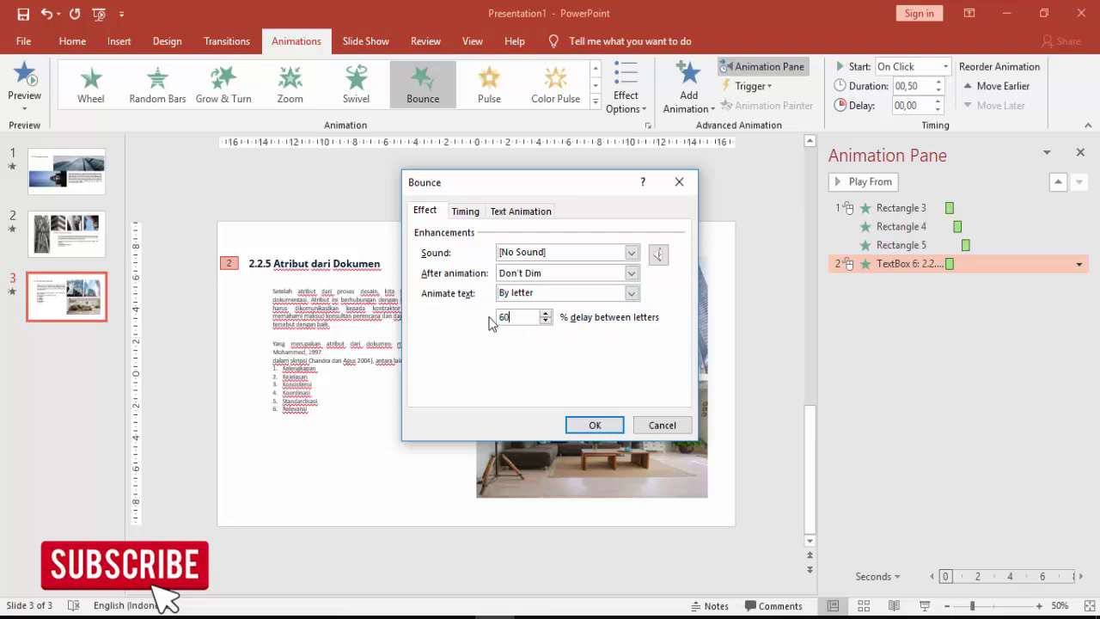
{"action": "left_click", "coordinate": [586, 416]}
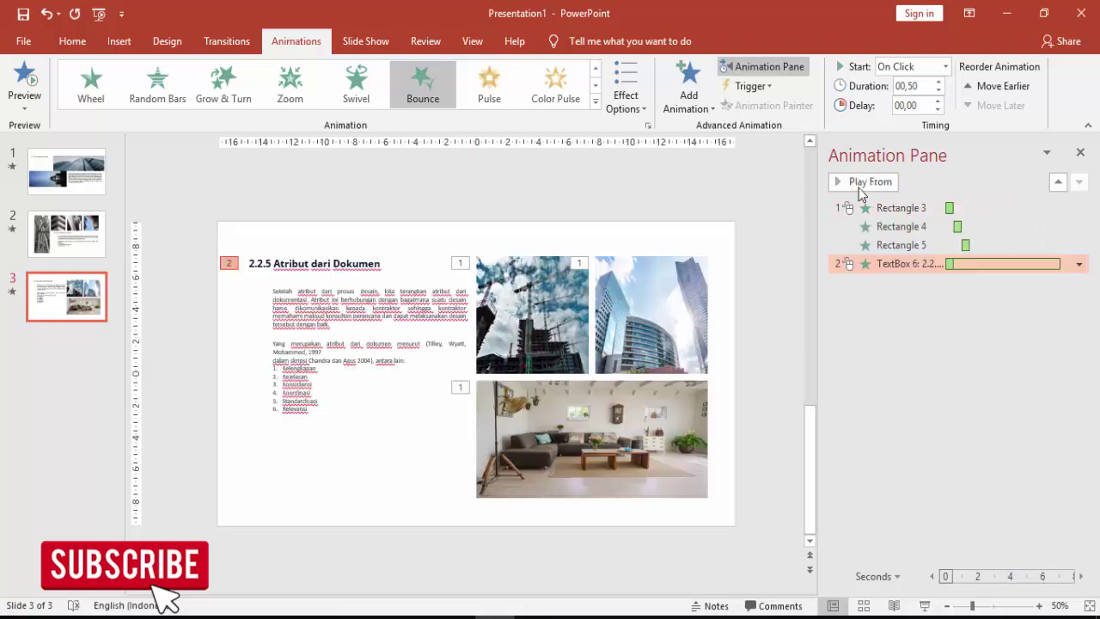
{"action": "left_click", "coordinate": [939, 91]}
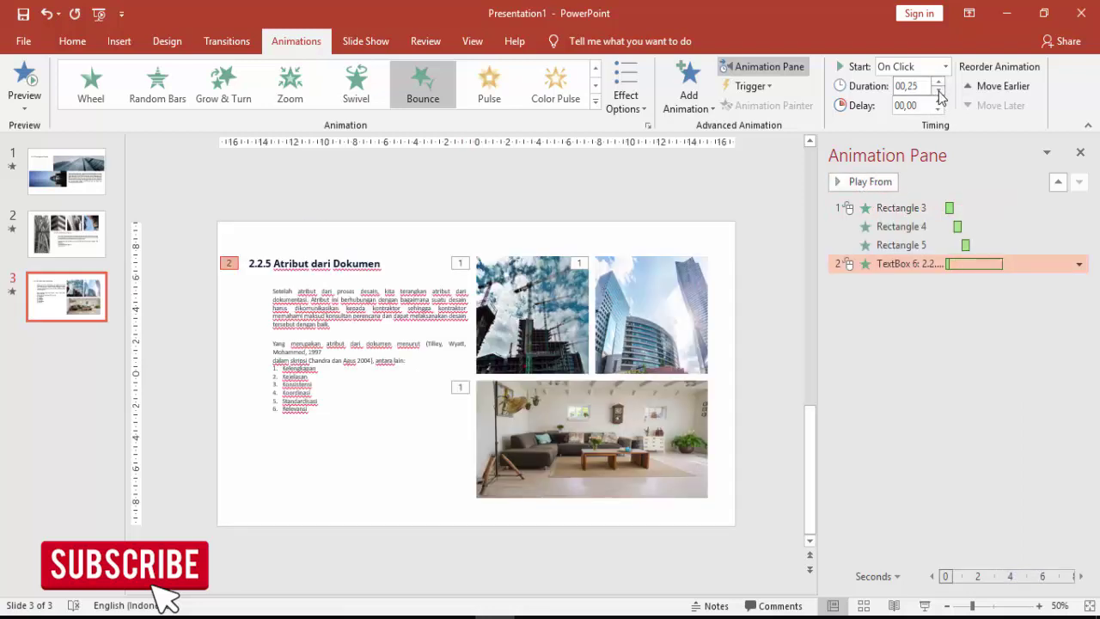
{"action": "left_click", "coordinate": [868, 182]}
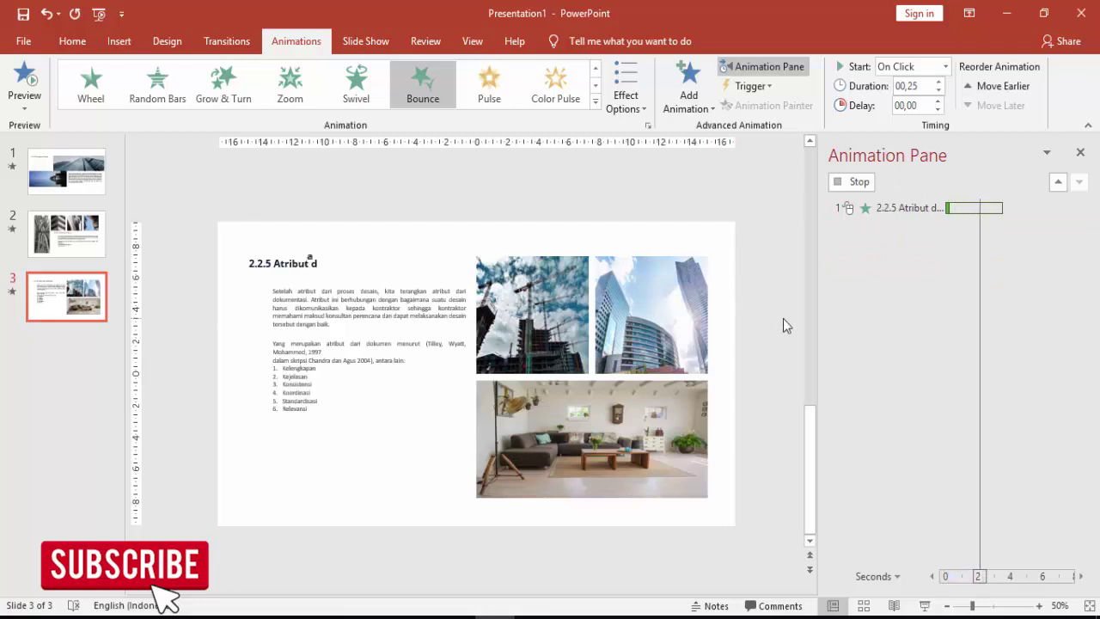
Give the first body paragraph a Wipe entrance from the left, starting After Previous.
{"action": "left_click", "coordinate": [394, 308]}
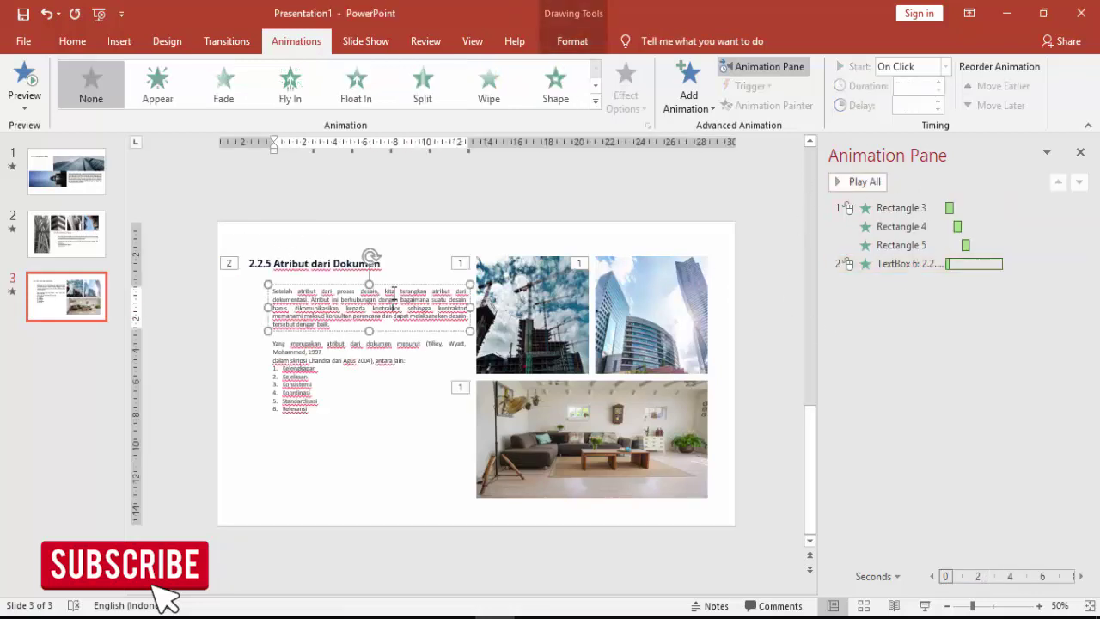
{"action": "left_click", "coordinate": [689, 86]}
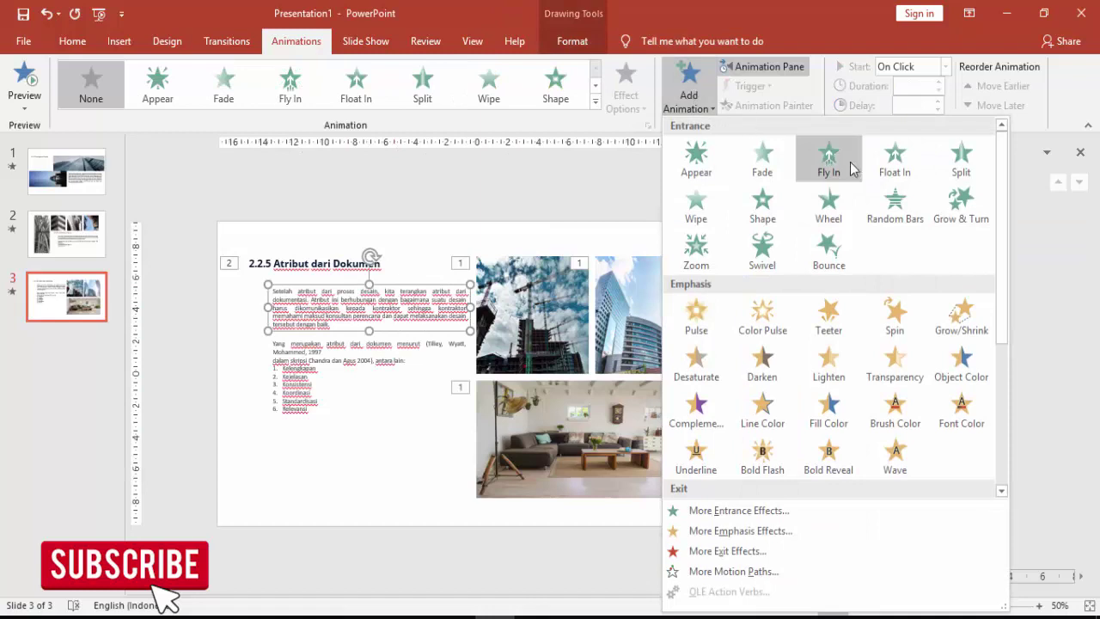
{"action": "left_click", "coordinate": [701, 215]}
{"action": "left_click", "coordinate": [638, 96]}
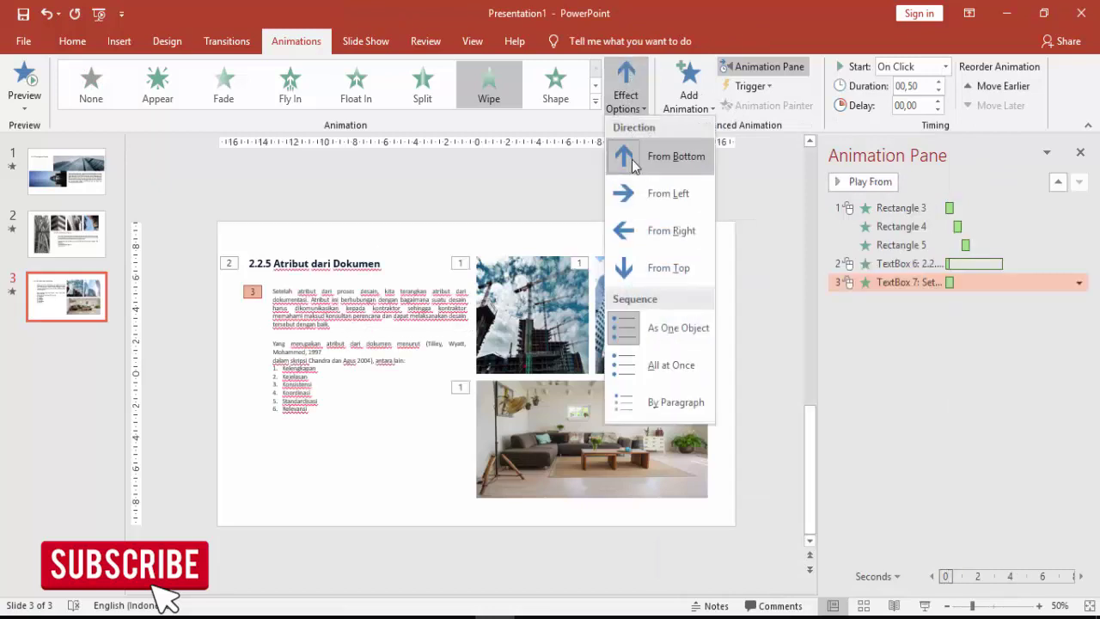
{"action": "left_click", "coordinate": [644, 194]}
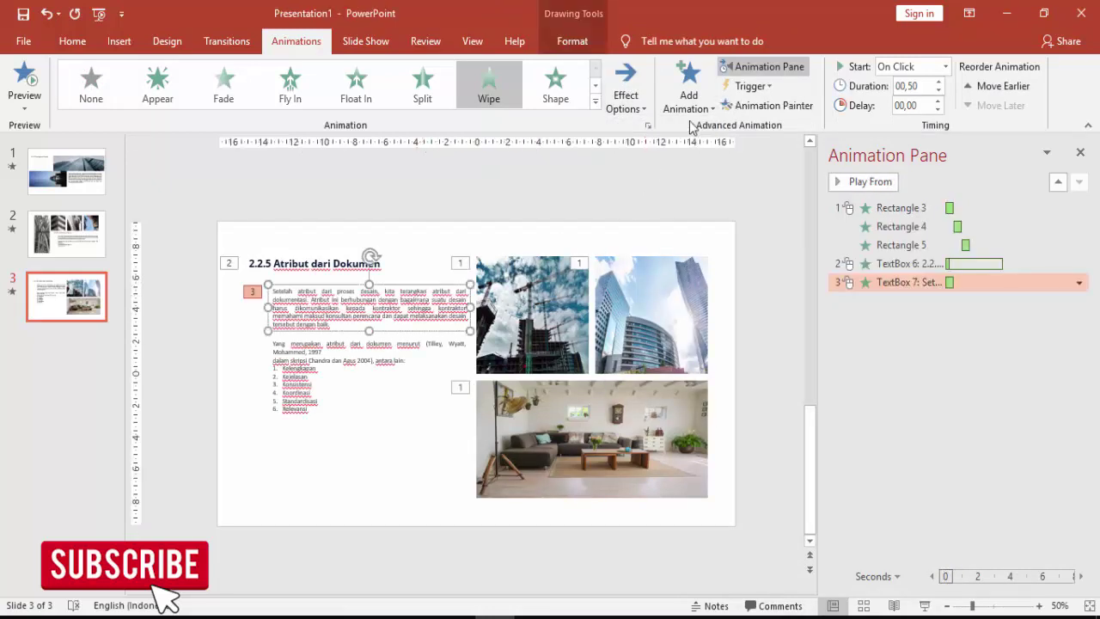
{"action": "left_click", "coordinate": [945, 66]}
{"action": "left_click", "coordinate": [911, 118]}
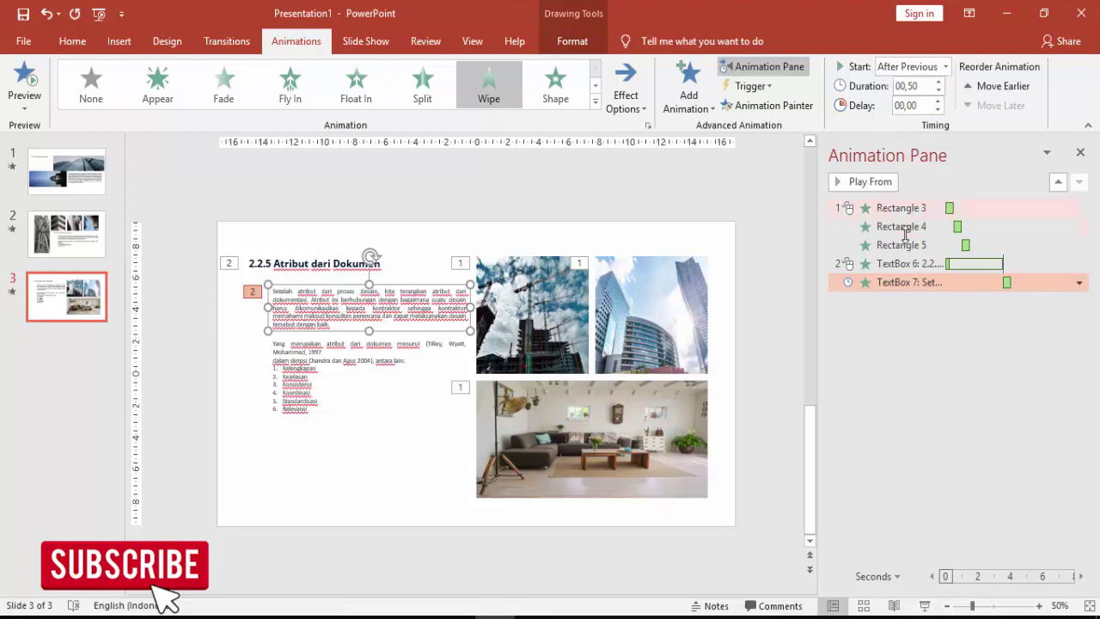
Copy the wipe onto the lower text box with Animation Painter and preview the slide.
{"action": "left_click", "coordinate": [752, 108]}
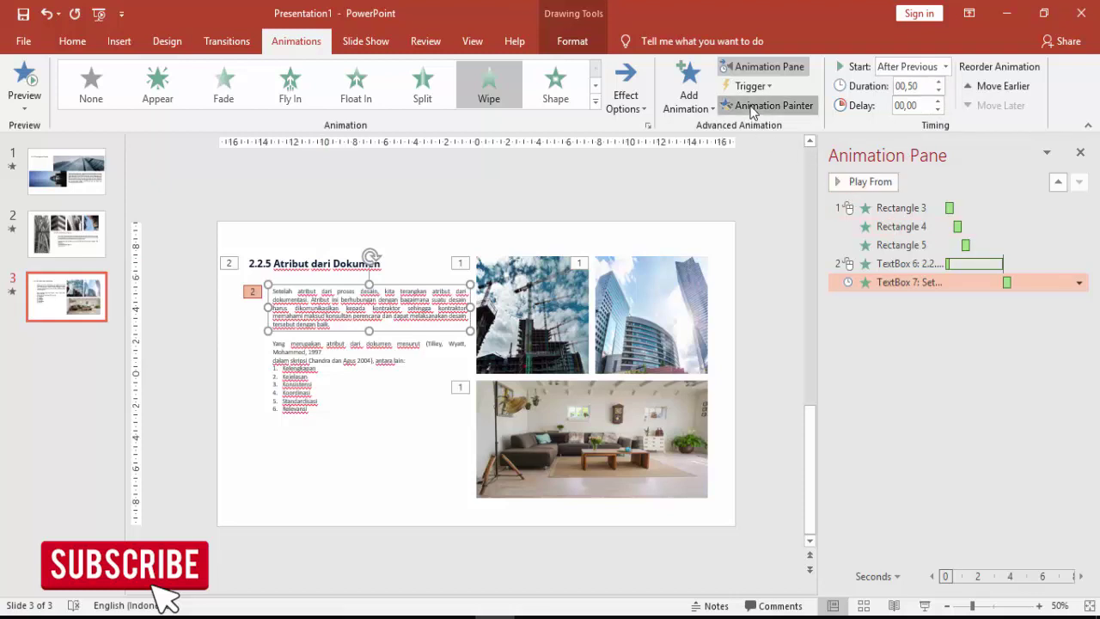
{"action": "left_click", "coordinate": [351, 350]}
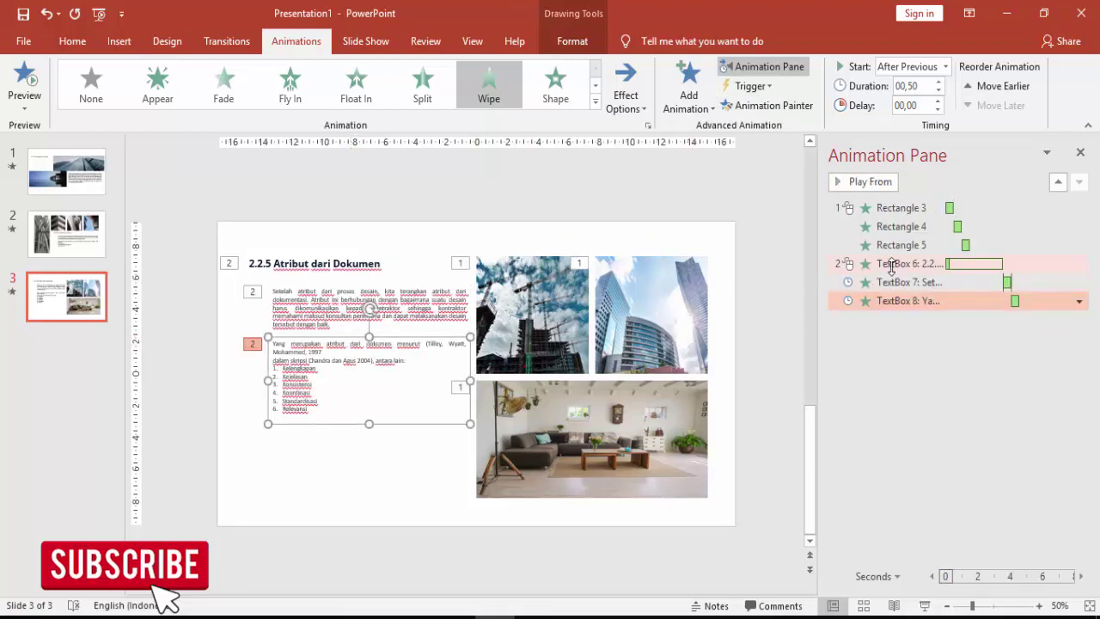
{"action": "left_click", "coordinate": [851, 263]}
{"action": "left_click", "coordinate": [860, 181]}
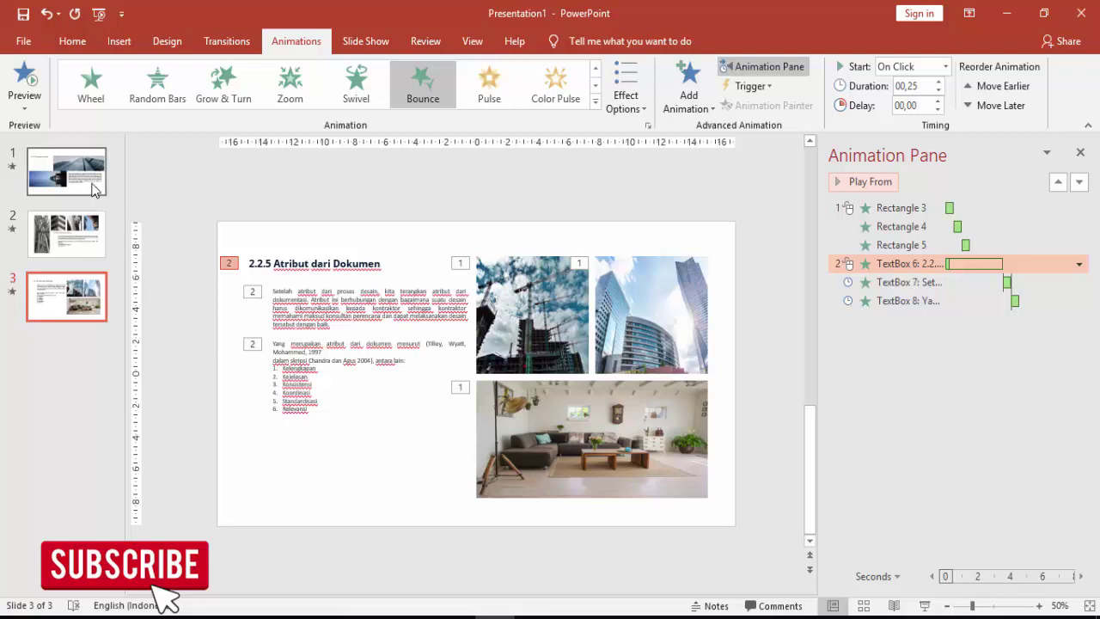
Confirm slide 3 uses the Push transition, then select the building and construction photos.
{"action": "left_click", "coordinate": [227, 41]}
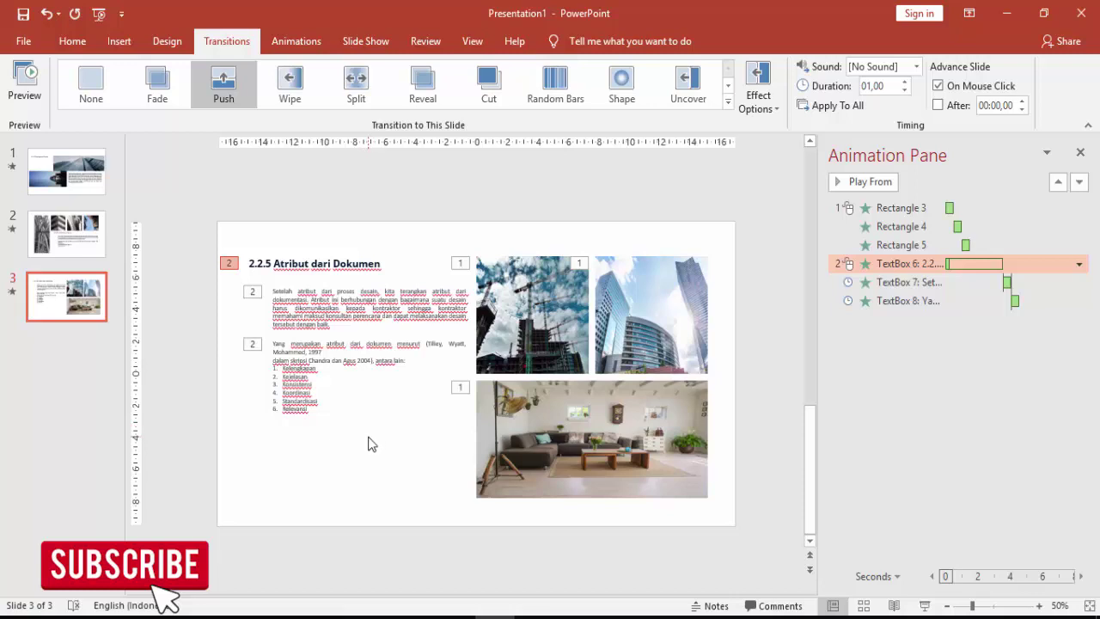
{"action": "left_click", "coordinate": [757, 328]}
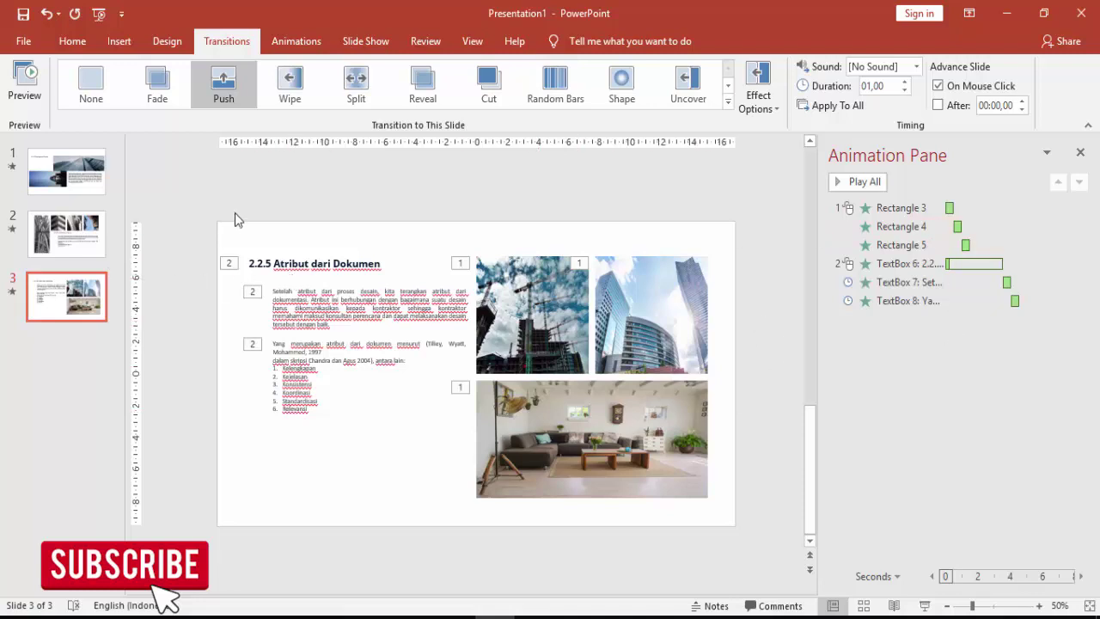
{"action": "left_click", "coordinate": [700, 340]}
{"action": "left_click", "coordinate": [554, 313]}
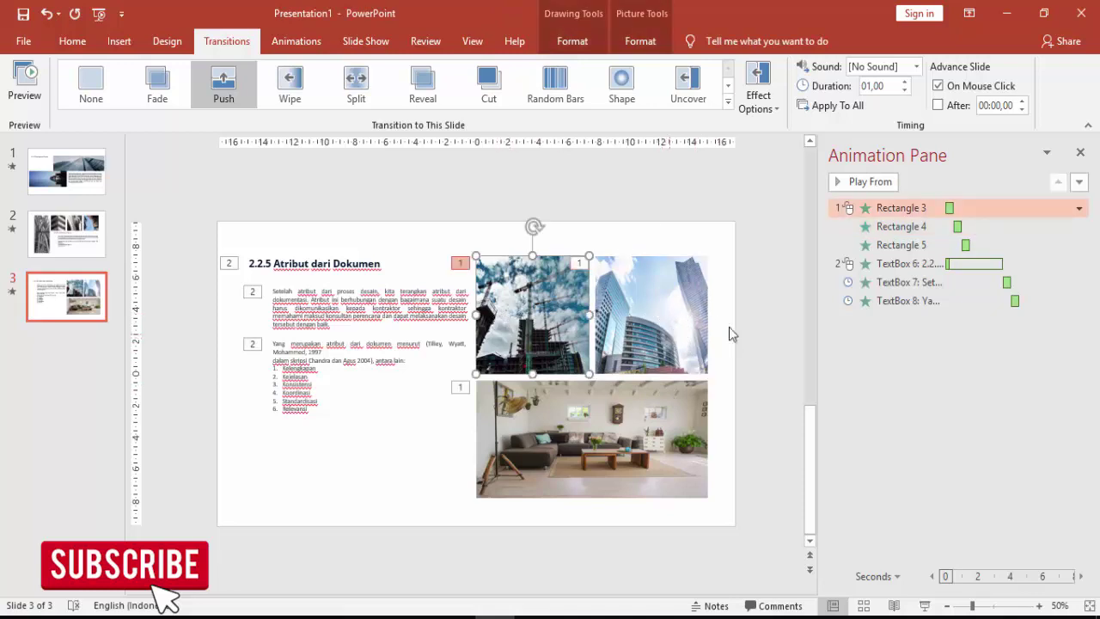
Close the Animation Pane, run the slide show from slide 1 through slide 3, then return to slide 1.
{"action": "left_click", "coordinate": [1080, 153]}
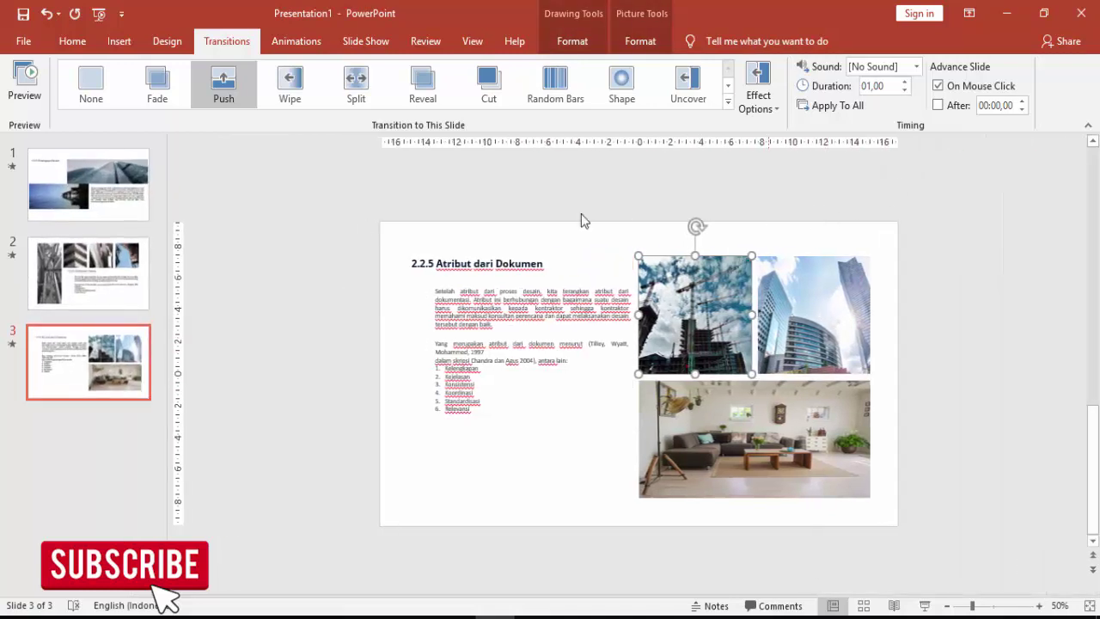
{"action": "left_click", "coordinate": [81, 199]}
{"action": "left_click", "coordinate": [924, 605]}
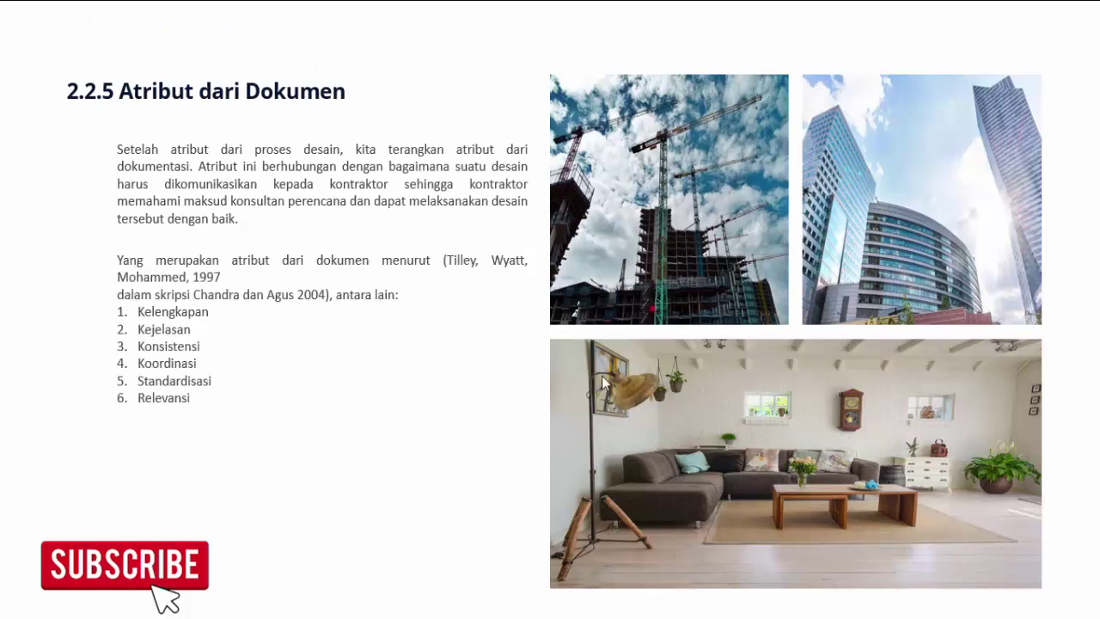
{"action": "key", "text": "Escape"}
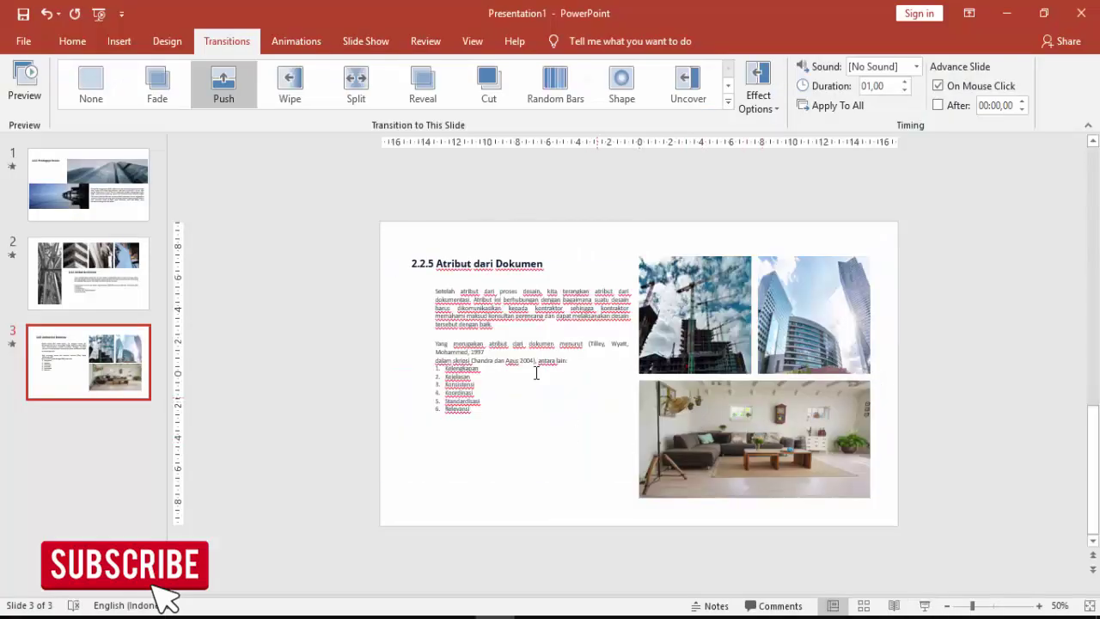
{"action": "left_click", "coordinate": [142, 277]}
{"action": "left_click", "coordinate": [128, 207]}
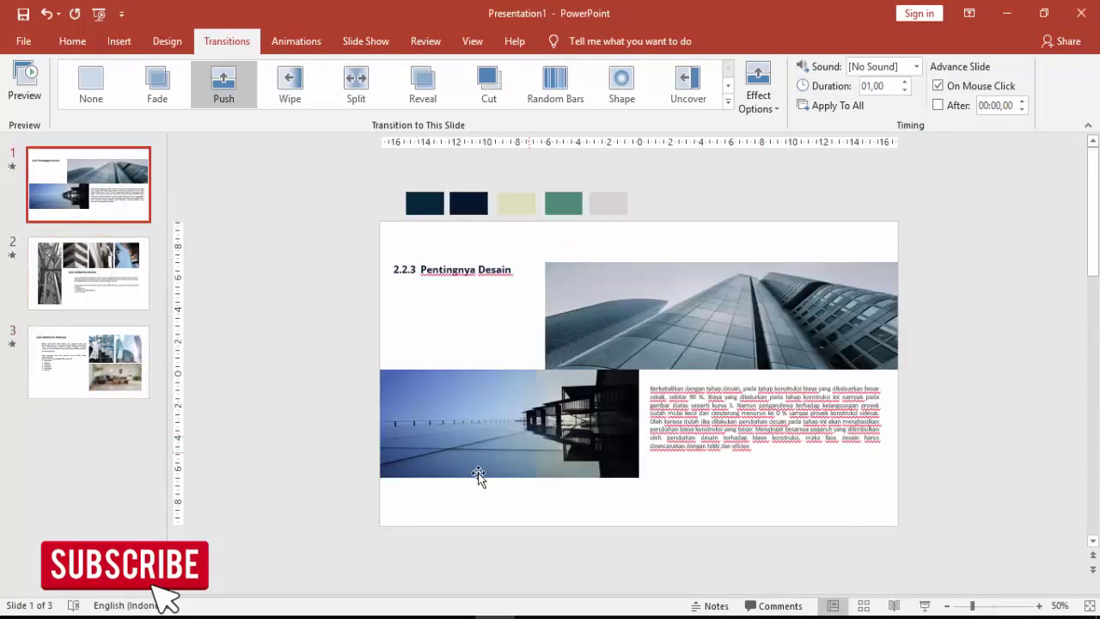
With slide 1 active, start the slide show from the beginning using F5.
{"action": "left_click", "coordinate": [283, 366]}
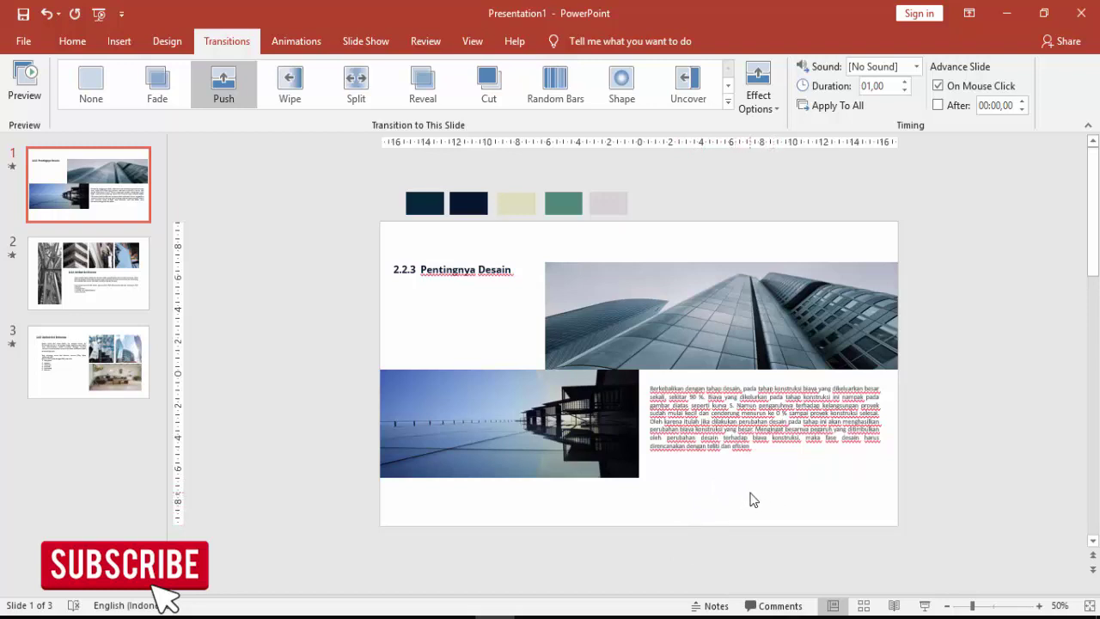
{"action": "key", "text": "F5"}
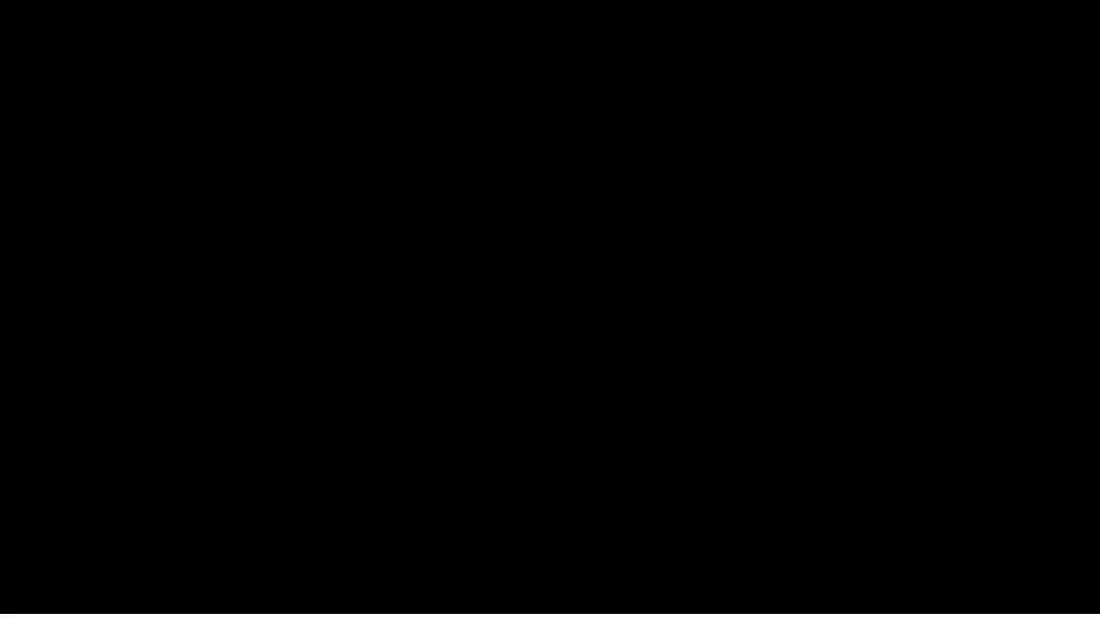